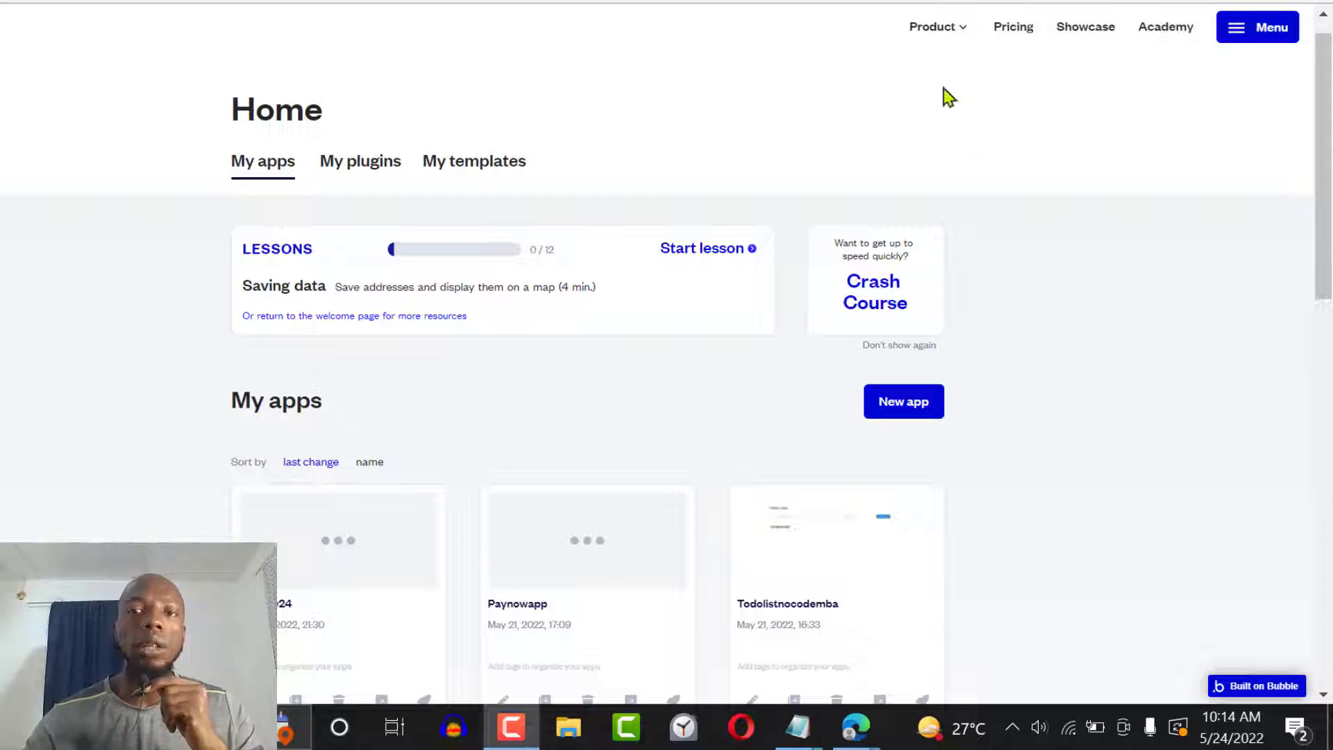
Switch to the coinlisting app preview, refresh it and look through the Latest Listings table.
click(949, 1)
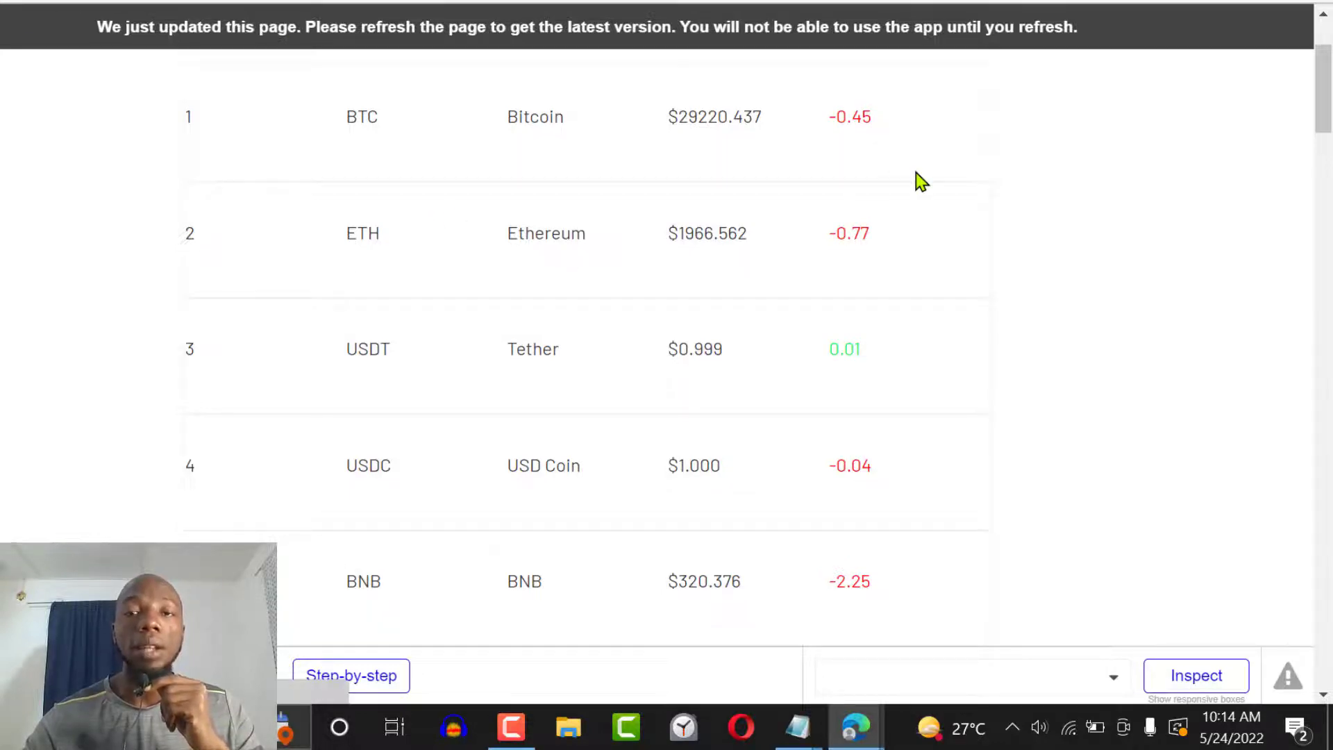
key(F5)
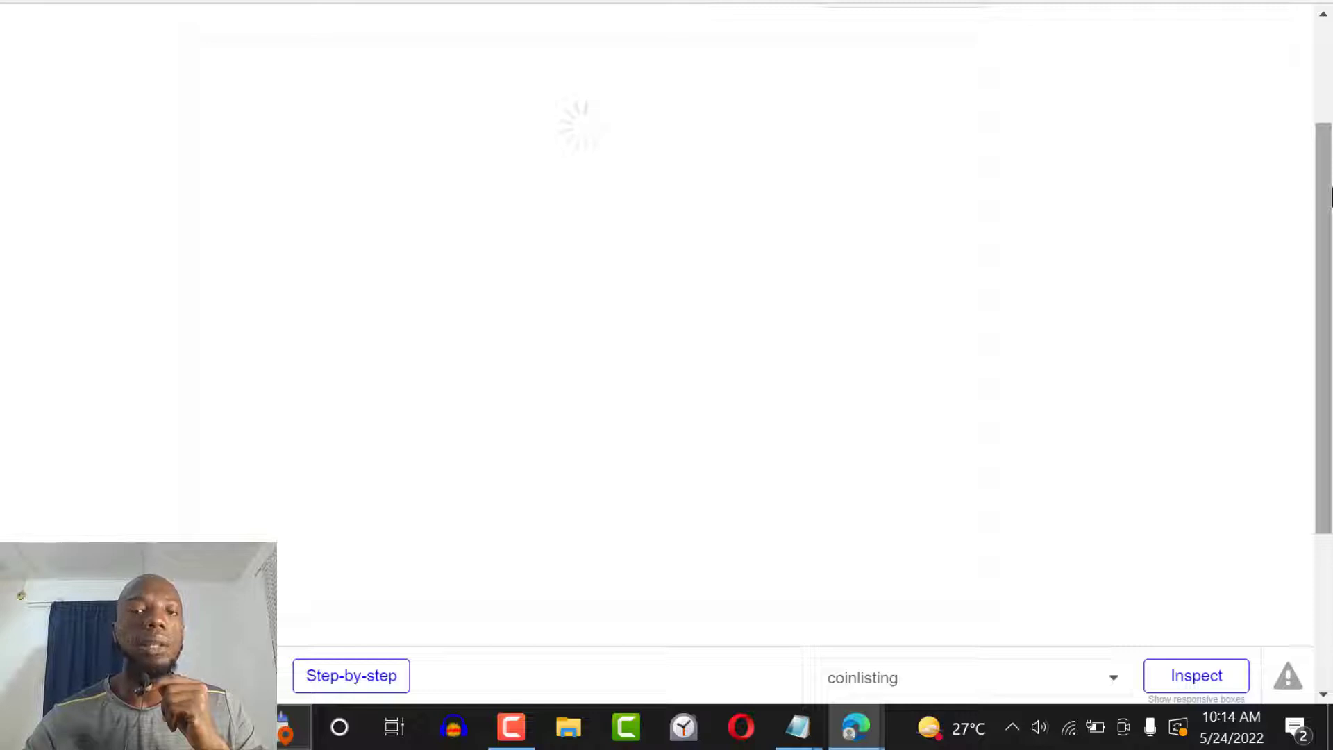
scroll(1312, 119, down, 7)
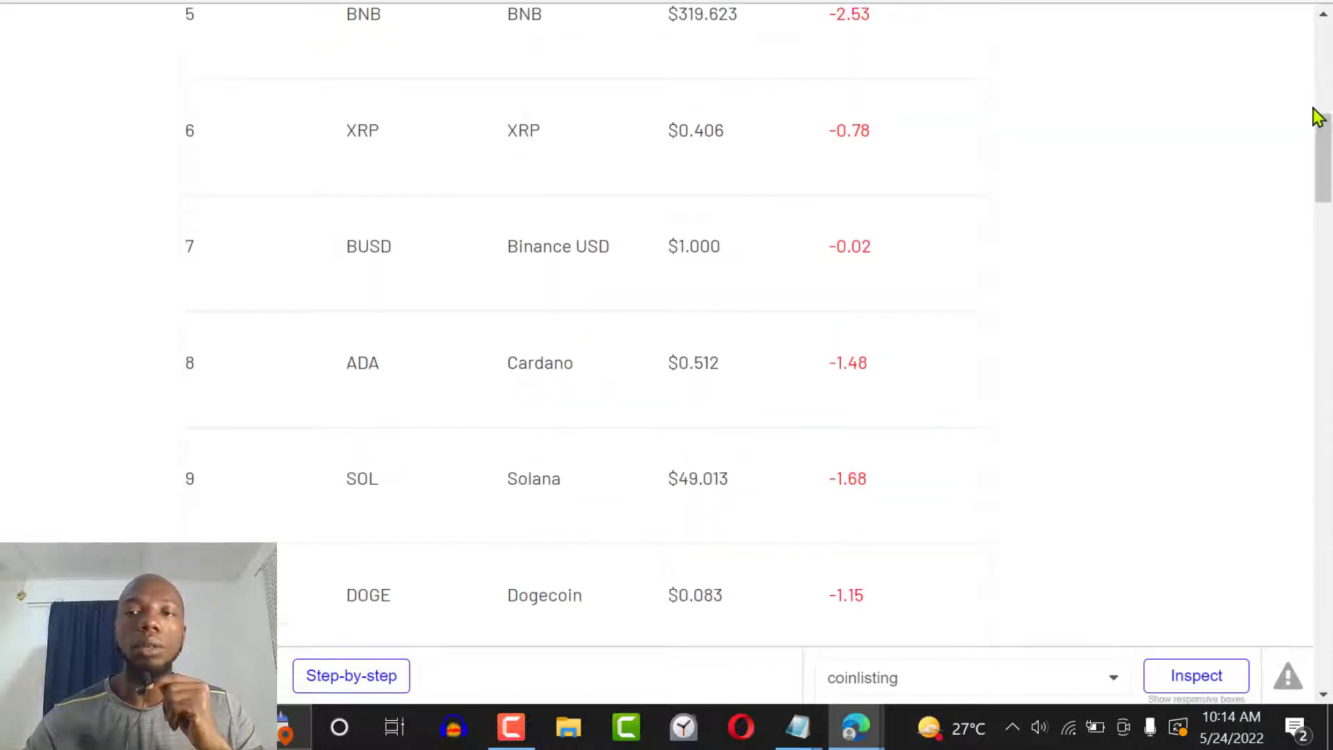
click(1321, 70)
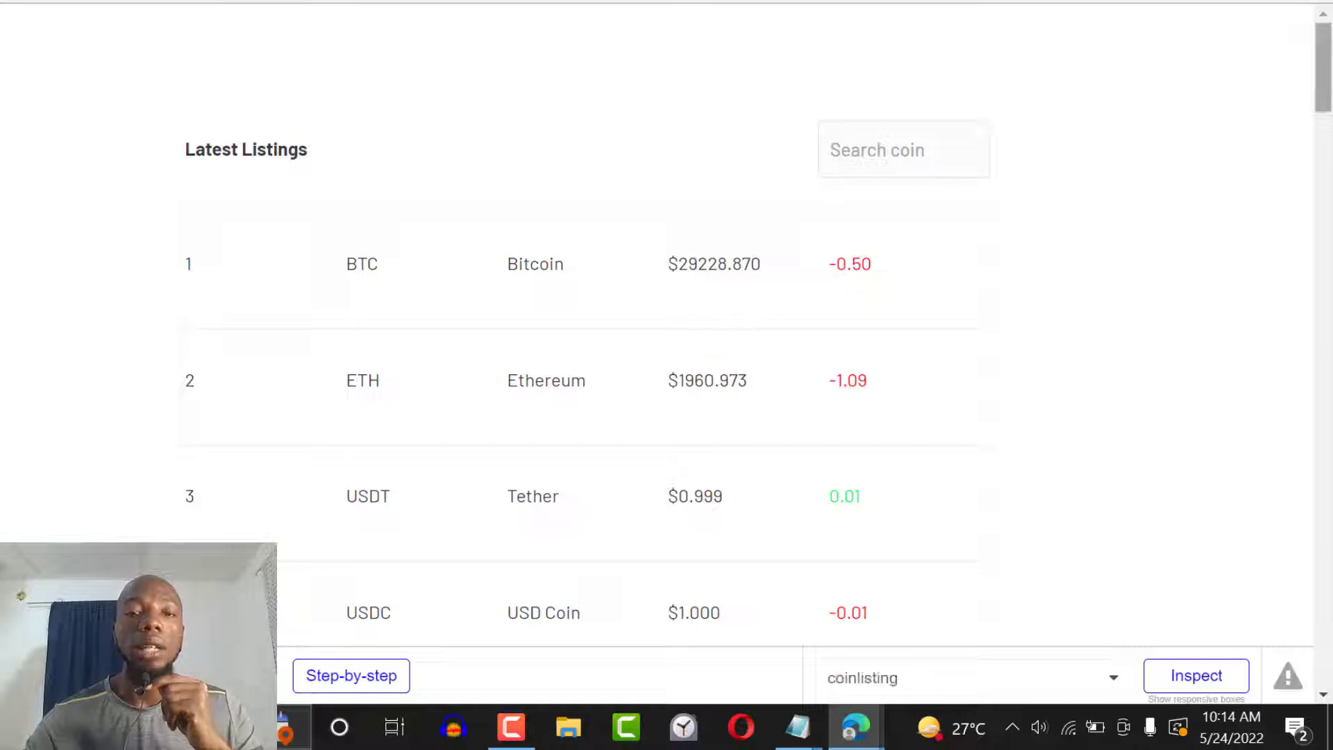
mouse_move(1331, 47)
mouse_down()
mouse_move(1332, 89)
mouse_move(1331, 56)
mouse_up()
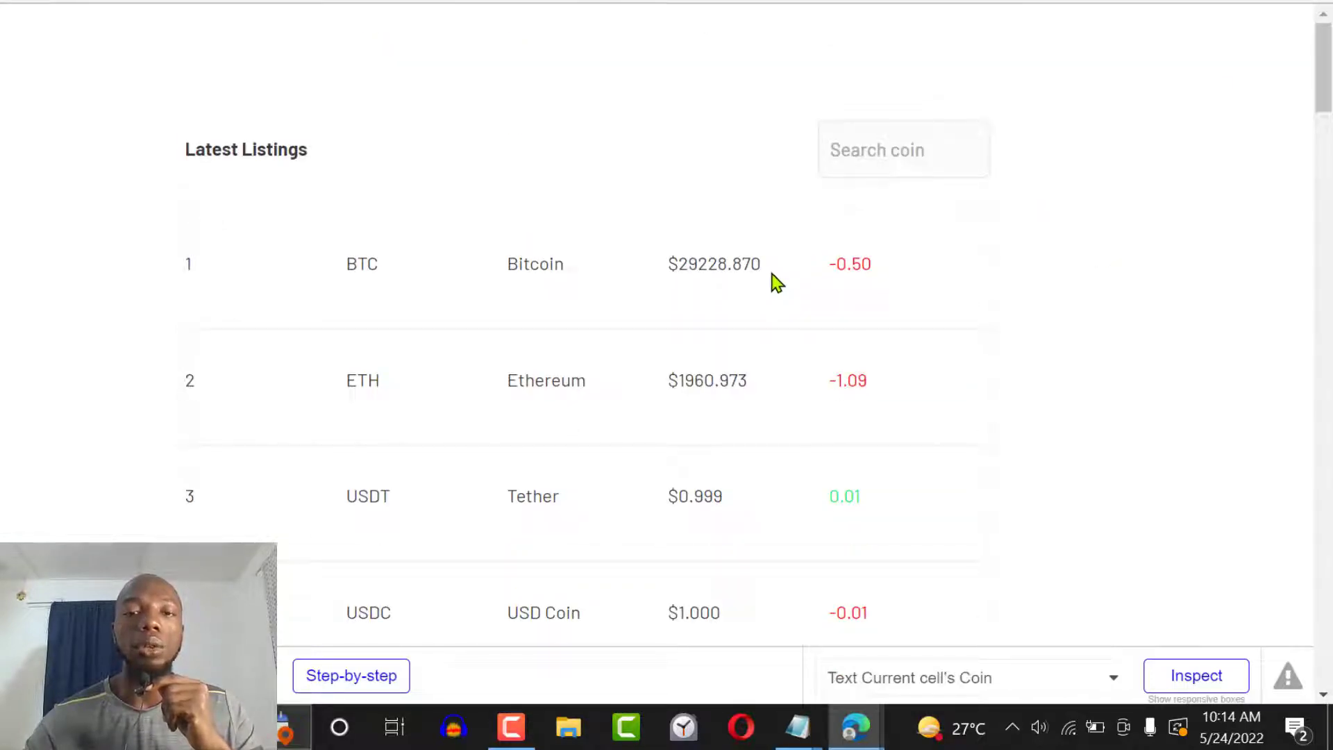
Examine the symbol, name and price columns for the first coins in the Latest Listings table.
drag(770, 273, 368, 275)
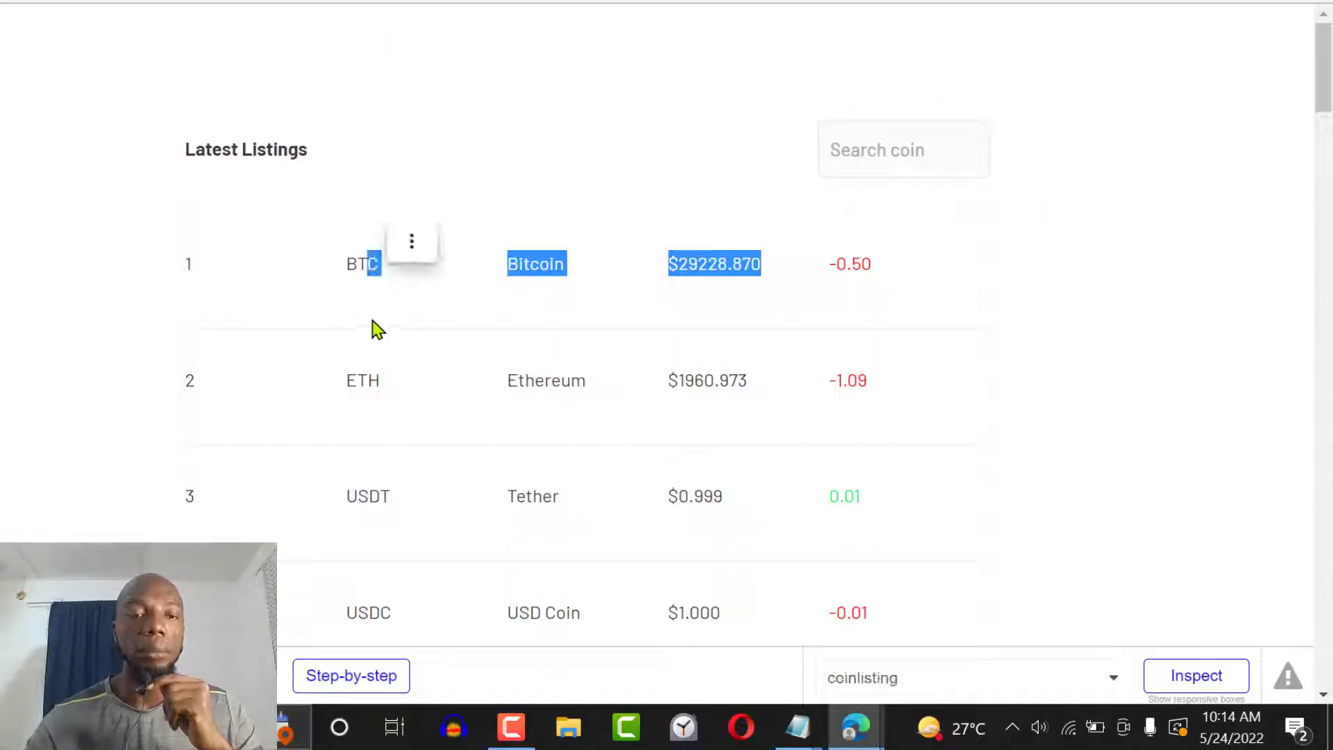
click(328, 371)
drag(332, 381, 389, 382)
drag(370, 270, 330, 259)
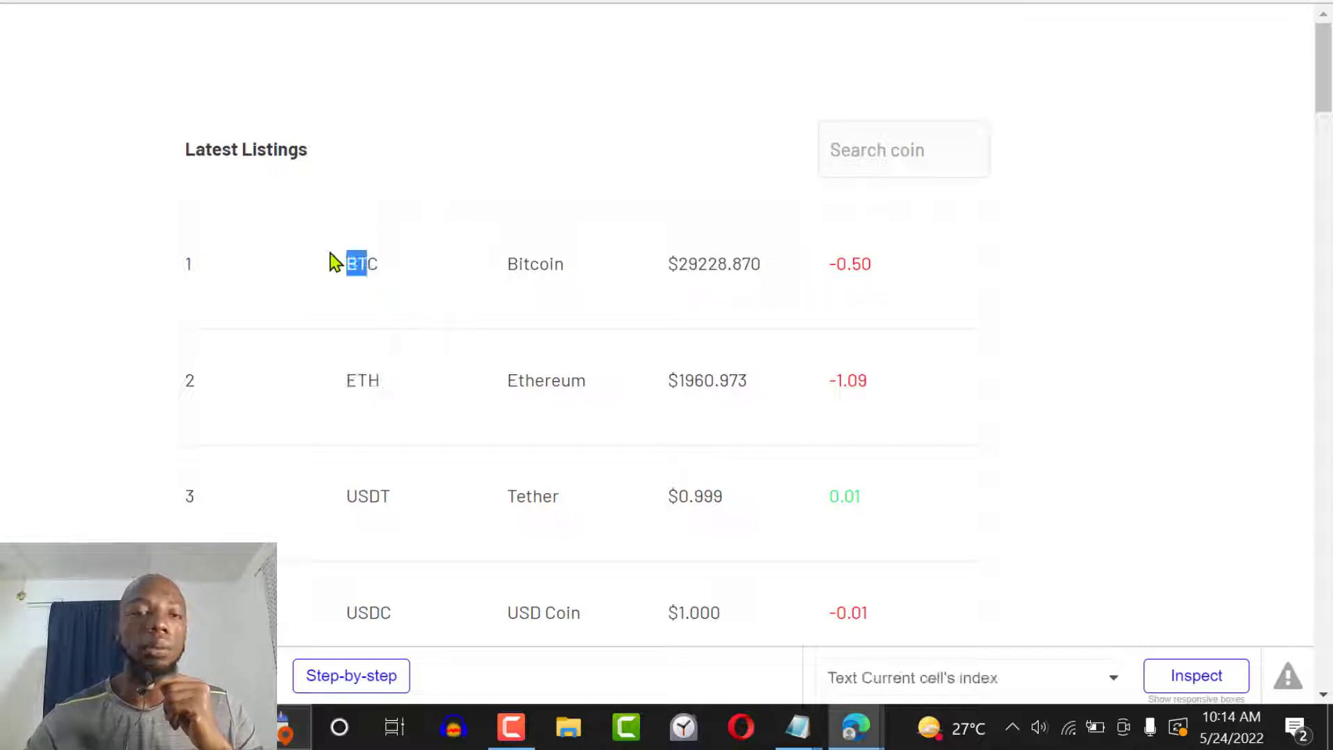
drag(562, 270, 520, 262)
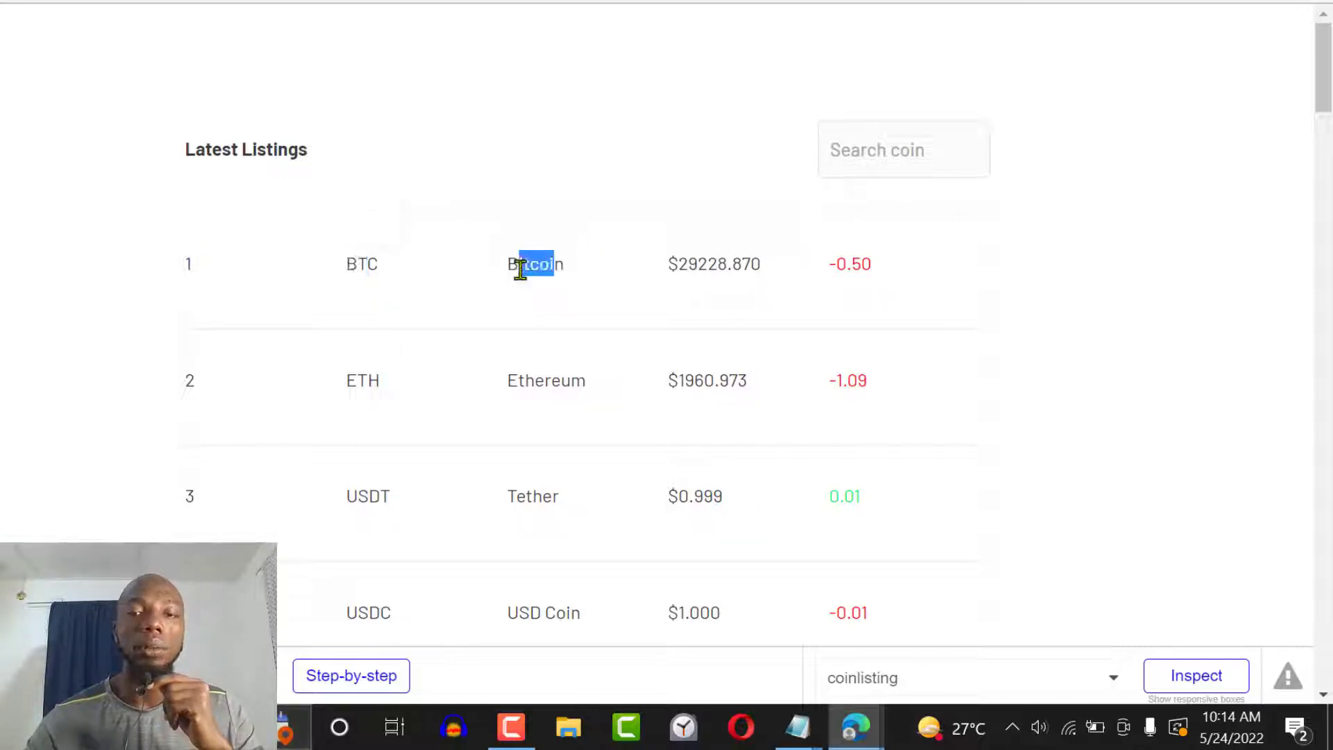
double_click(554, 379)
scroll(837, 314, down, 3)
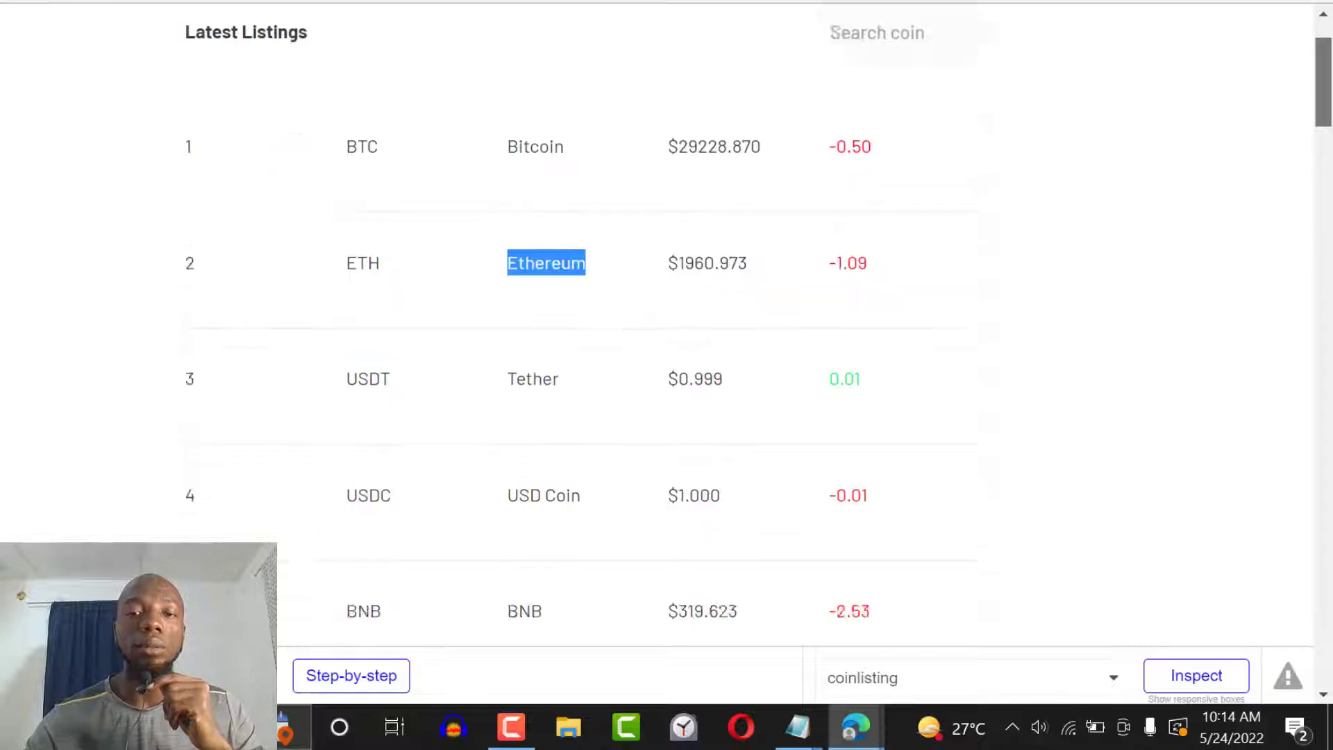
drag(727, 285, 655, 295)
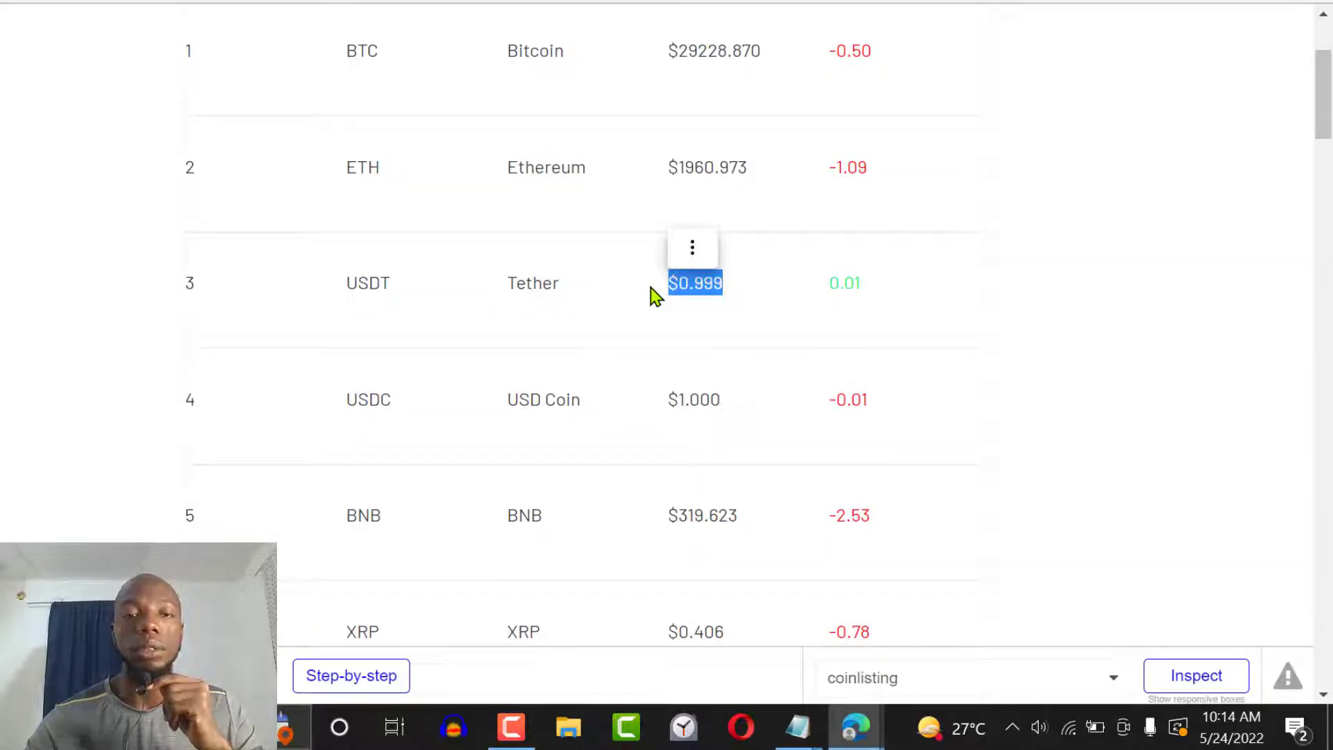
drag(1324, 105, 1329, 59)
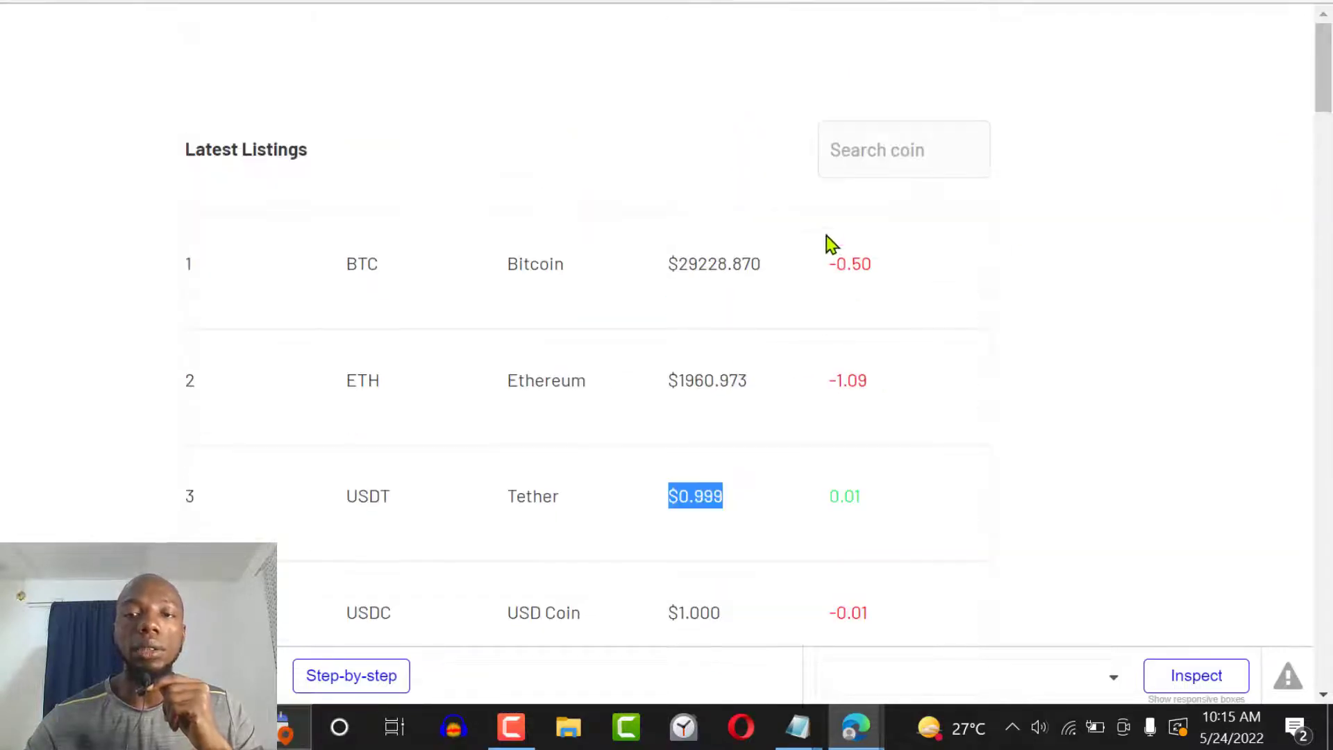
Examine the colour-coded change values of Bitcoin and Tether in the last column of the listing.
drag(862, 263, 830, 262)
click(875, 268)
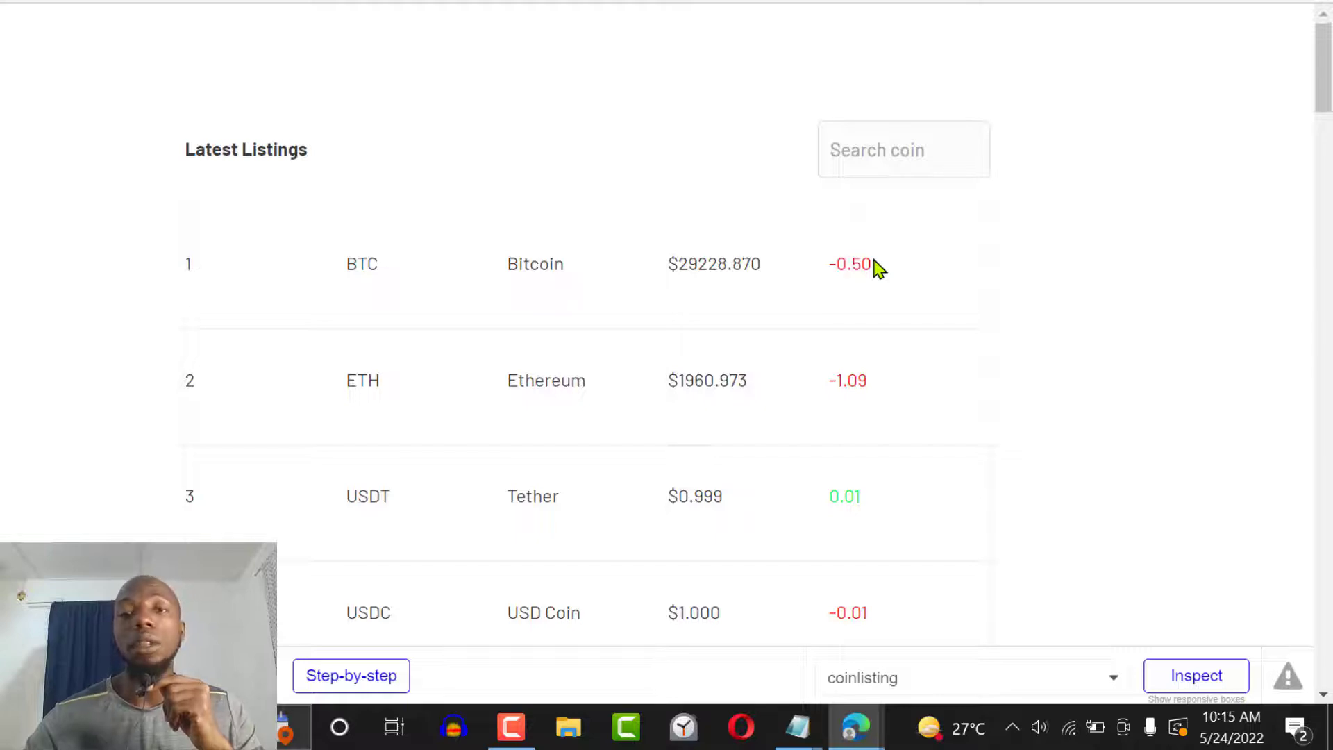
drag(877, 268, 828, 262)
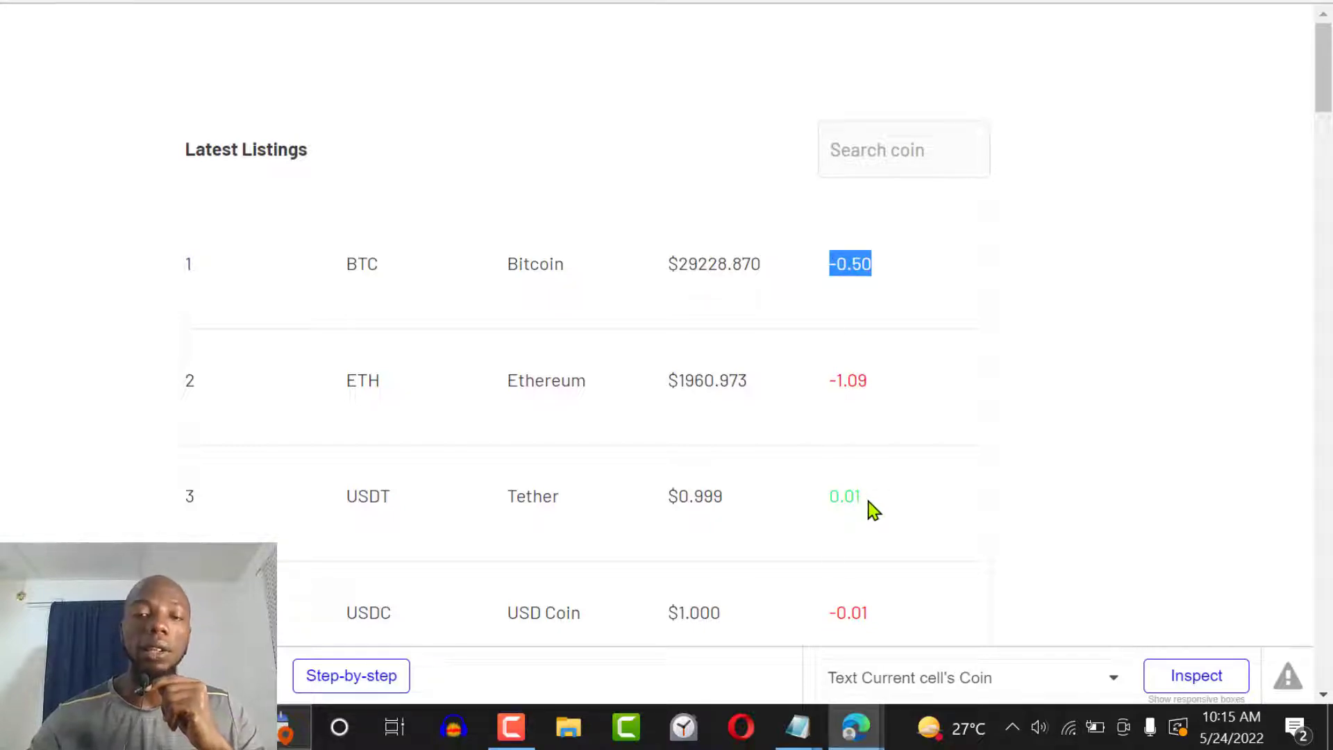
drag(872, 509, 830, 500)
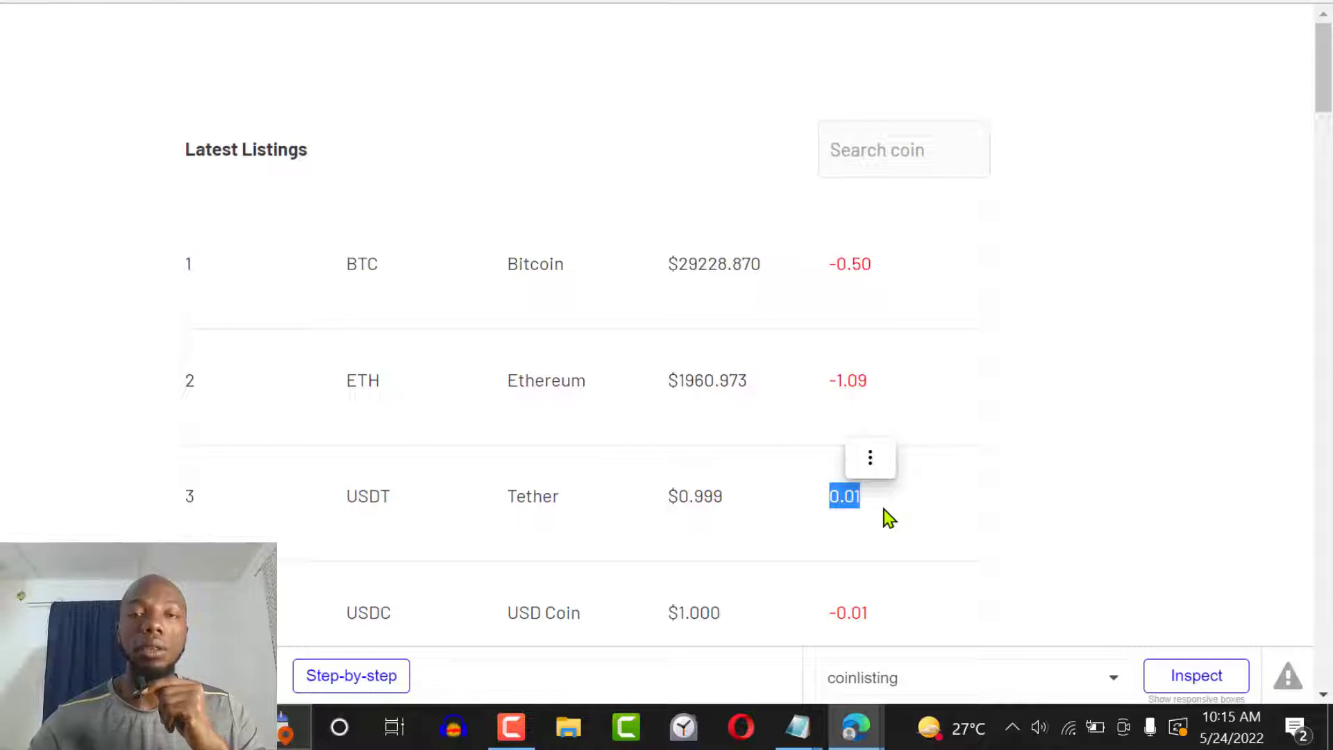
Search the coin listing for "bit" and clear the search term.
click(923, 161)
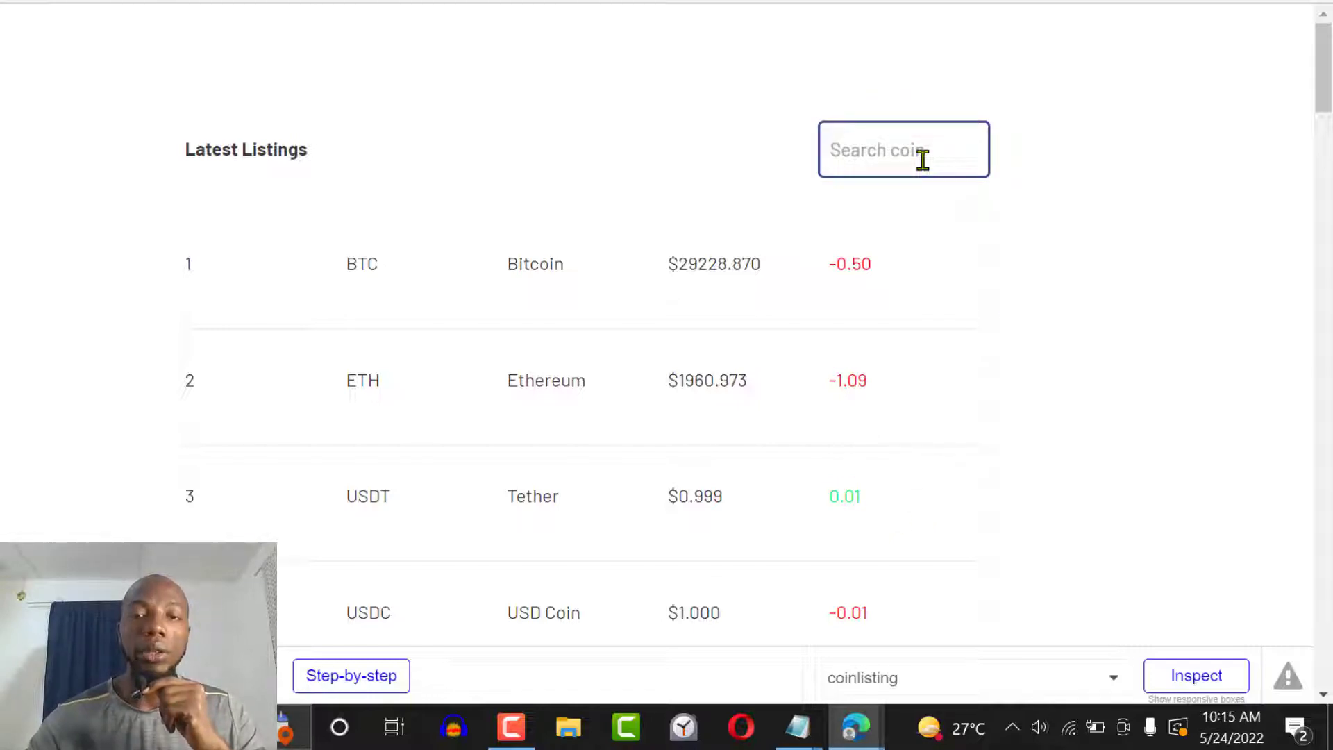
text(bit)
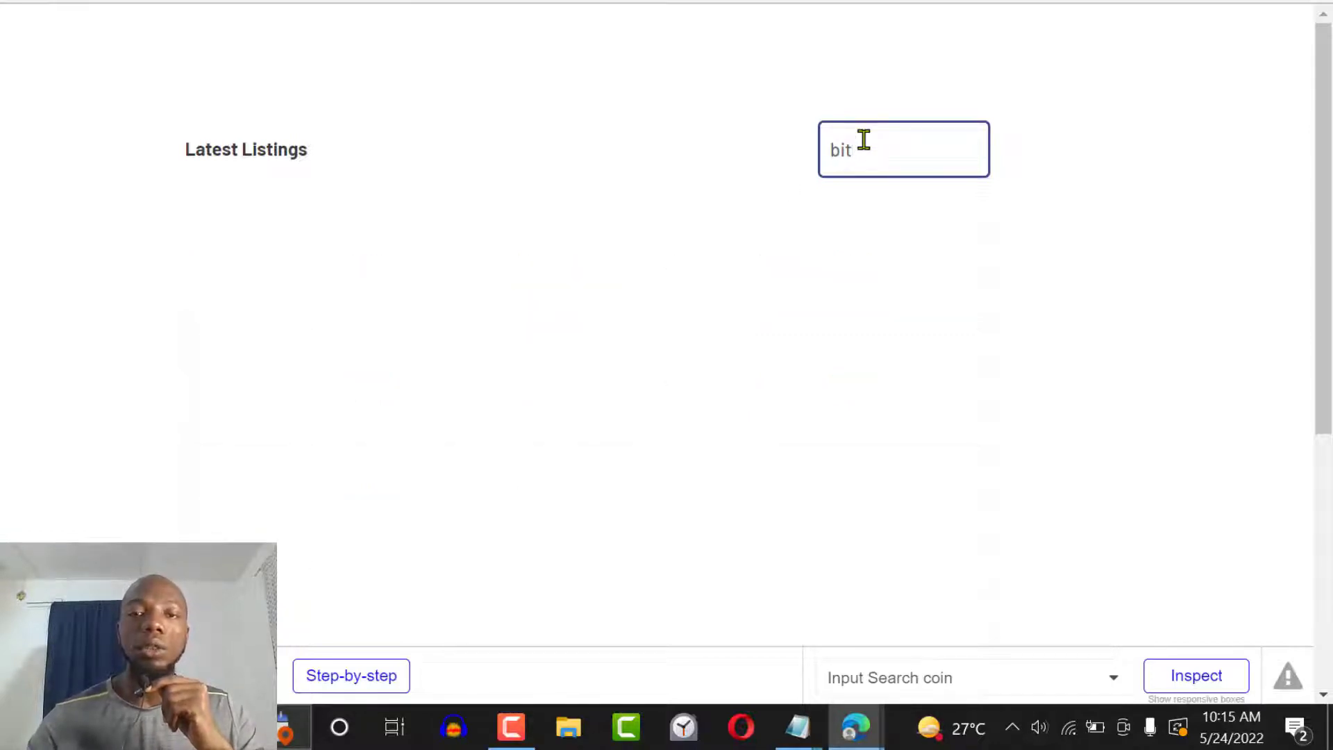
key(BackSpace)
key(BackSpace)
key(BackSpace)
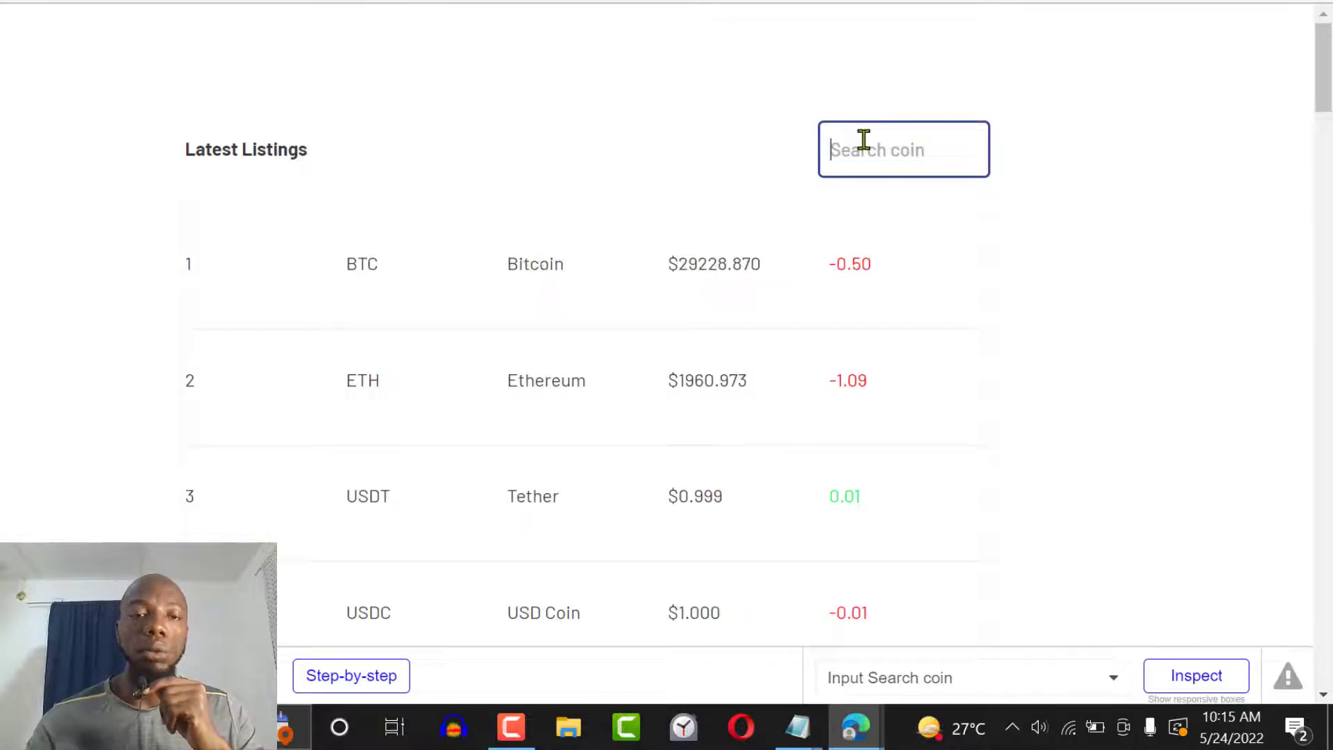
Search the coin listing for "tether" and clear the search term to restore the full list.
text(tether)
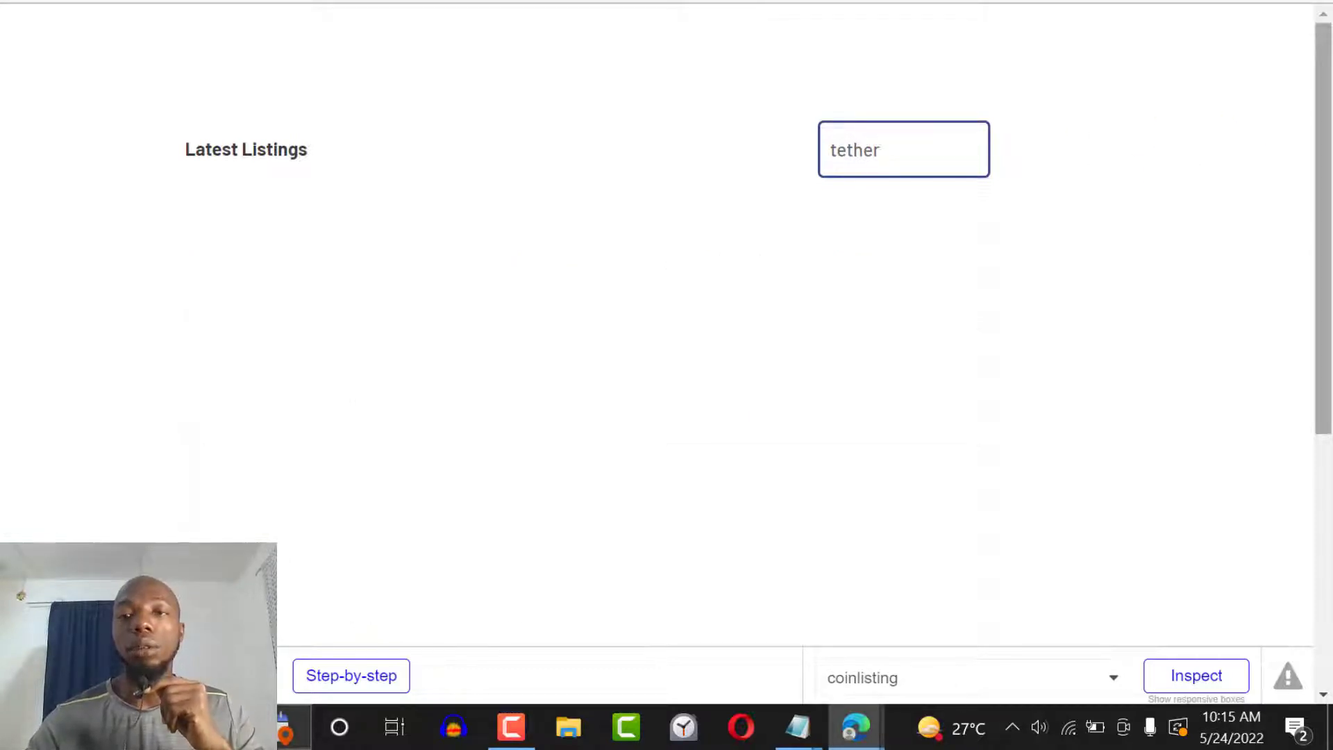
drag(1324, 167, 1252, 77)
click(1252, 77)
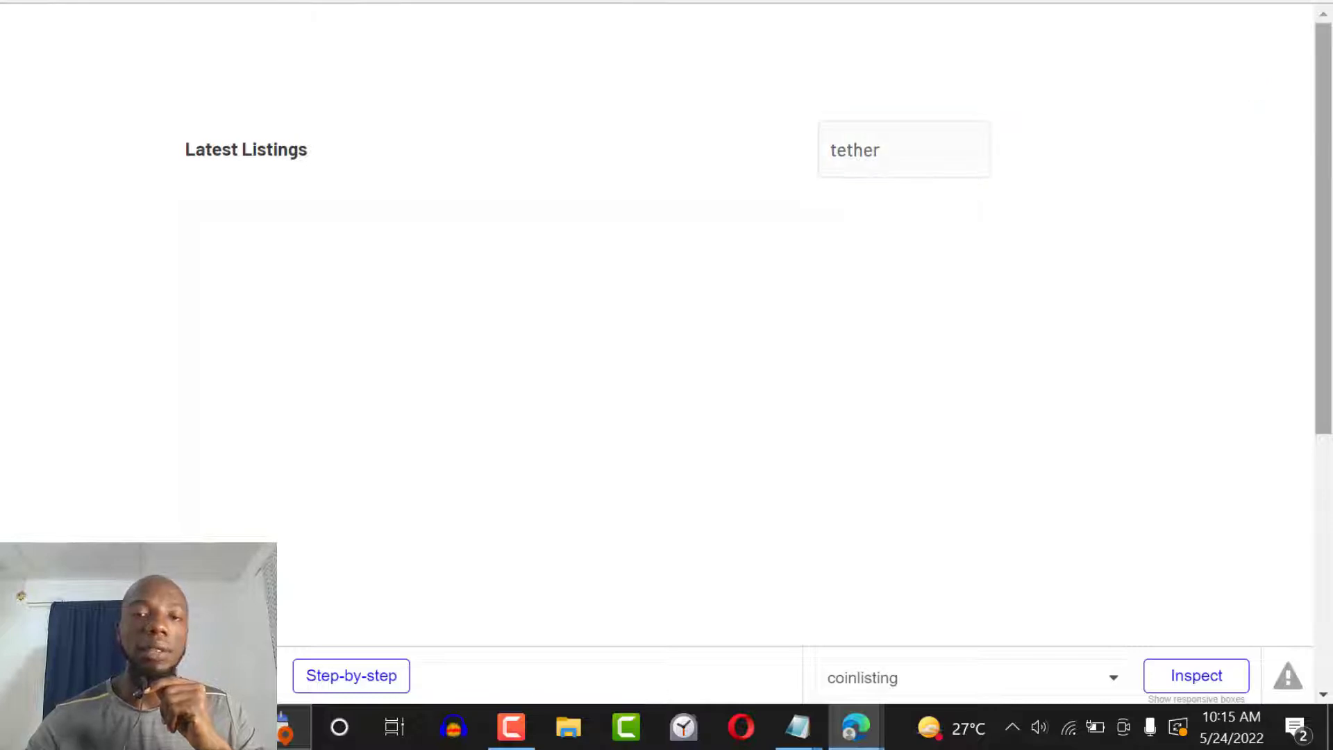
mouse_move(1328, 154)
mouse_down()
mouse_move(1327, 375)
mouse_move(1320, 142)
mouse_up()
click(866, 149)
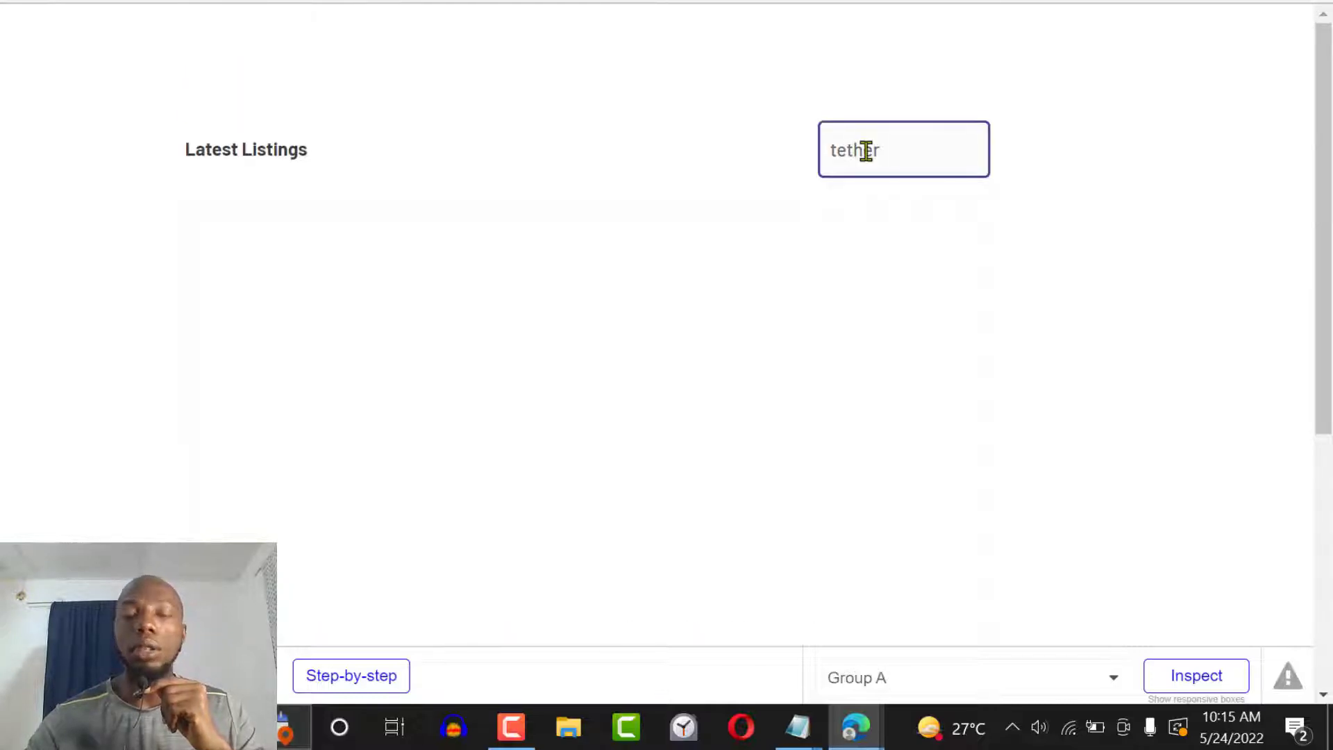
double_click(866, 149)
key(BackSpace)
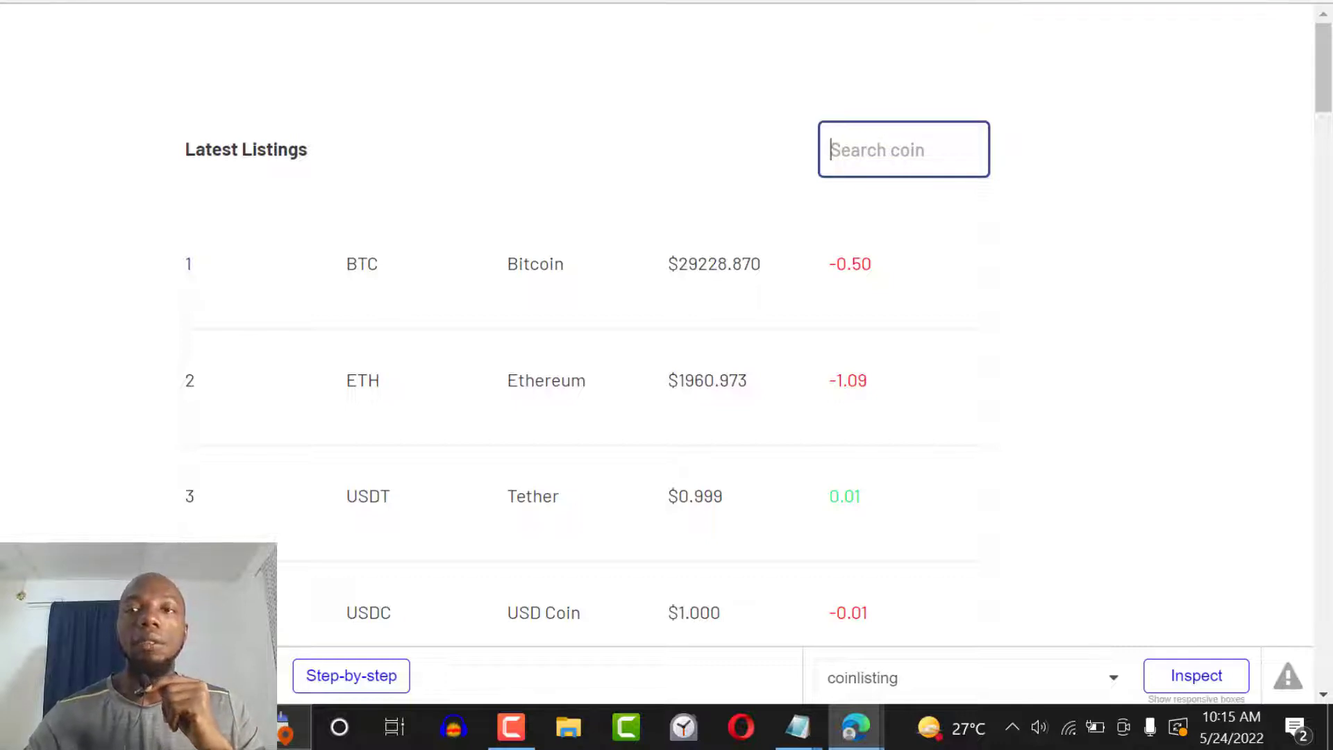
click(1034, 2)
click(646, 1)
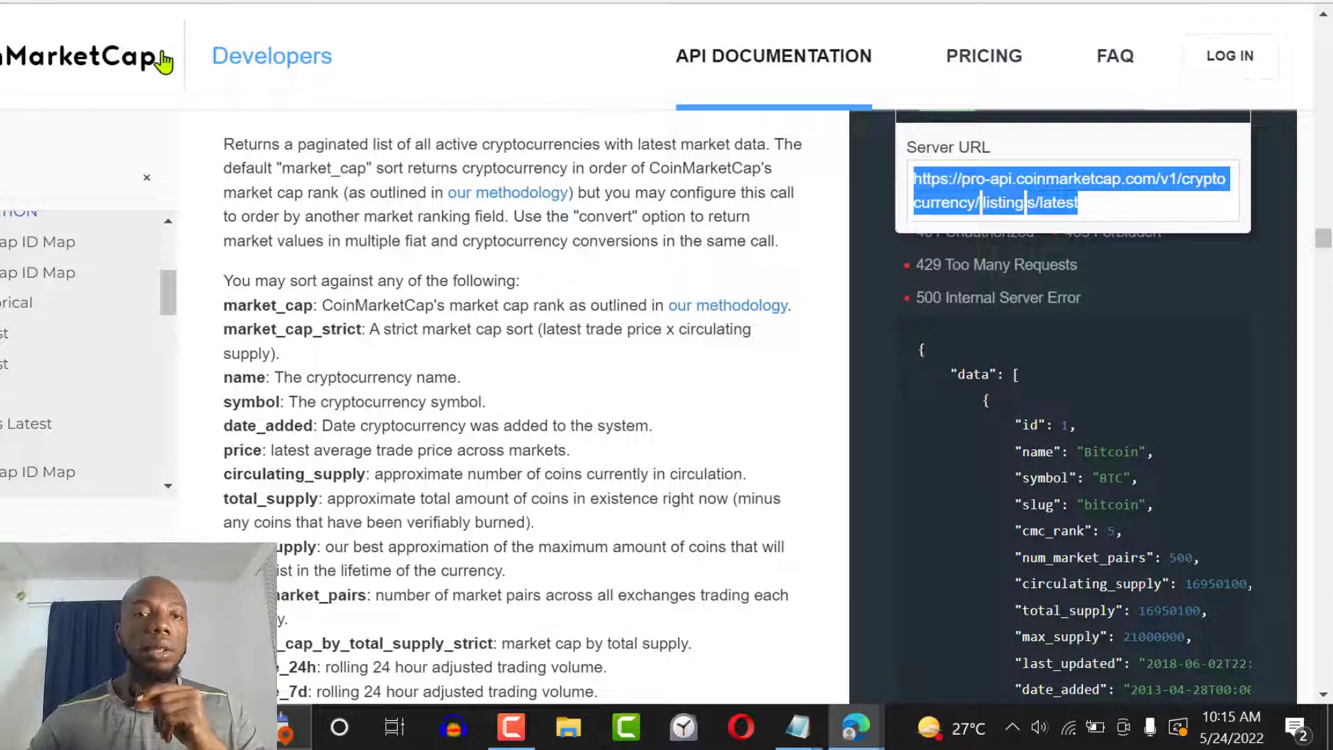
click(278, 1)
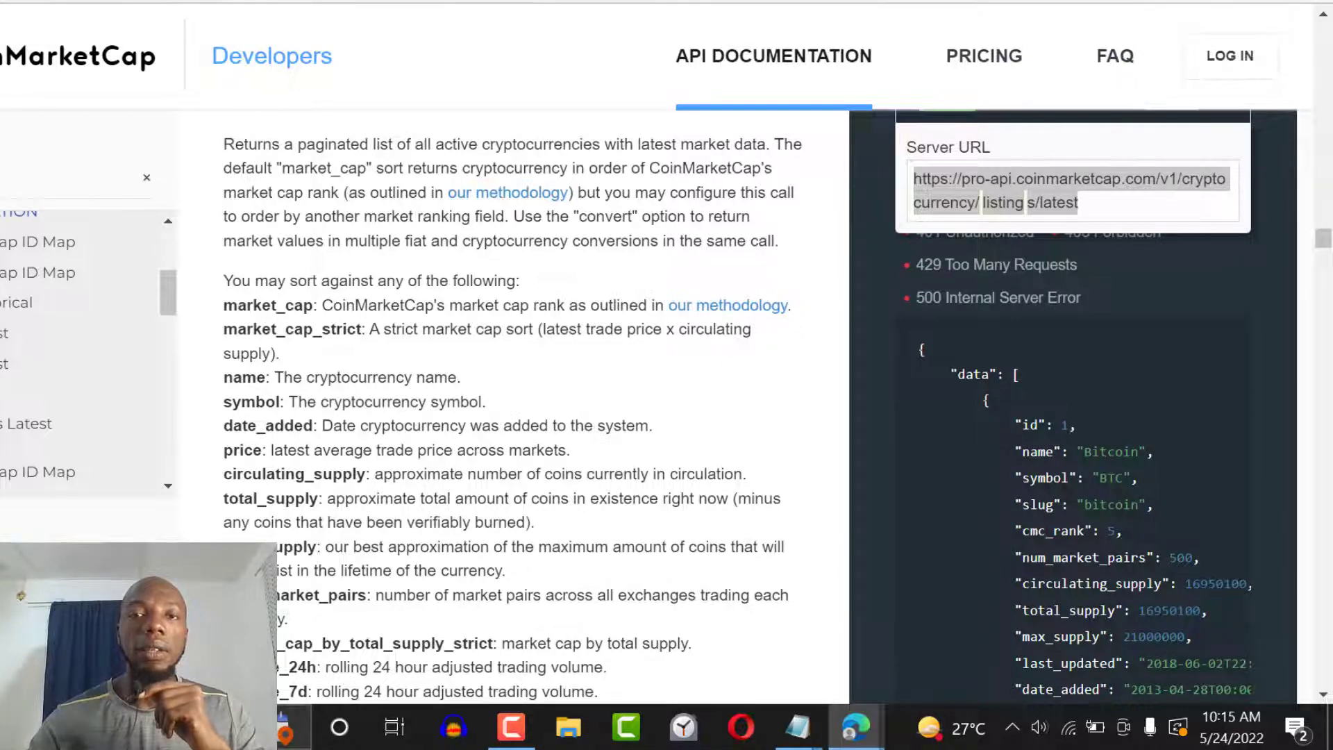
click(647, 3)
text(https://coinmarketcap.com/)
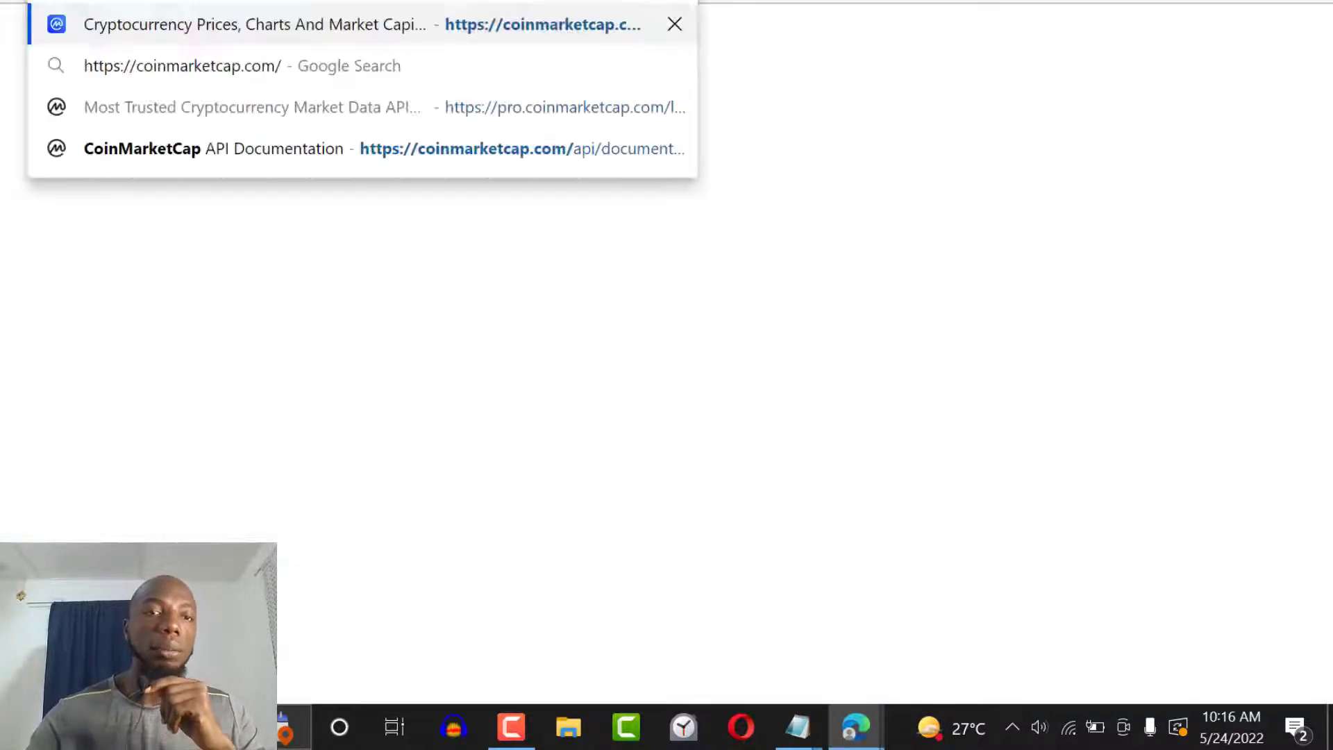
key(Return)
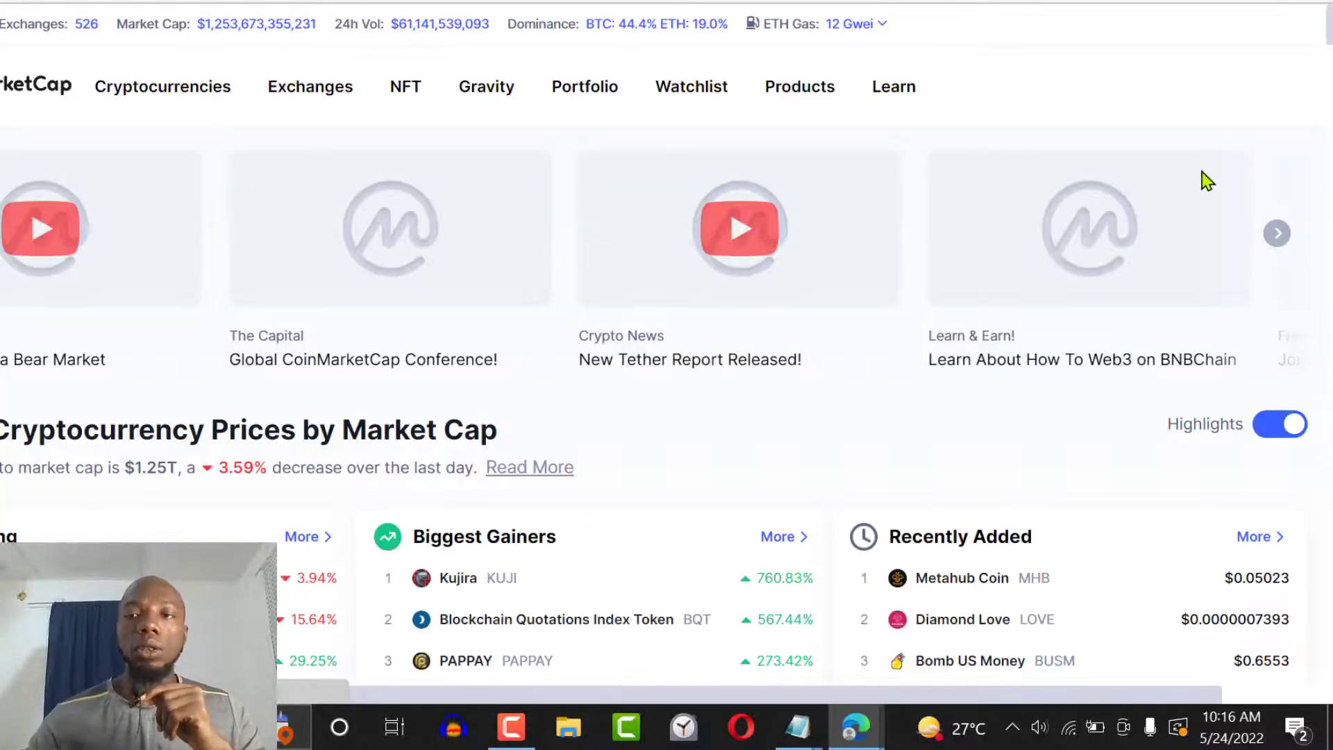
Open the API product page from the CoinMarketCap site footer and look over its API key sign-up and login options.
scroll(1322, 553, down, 15)
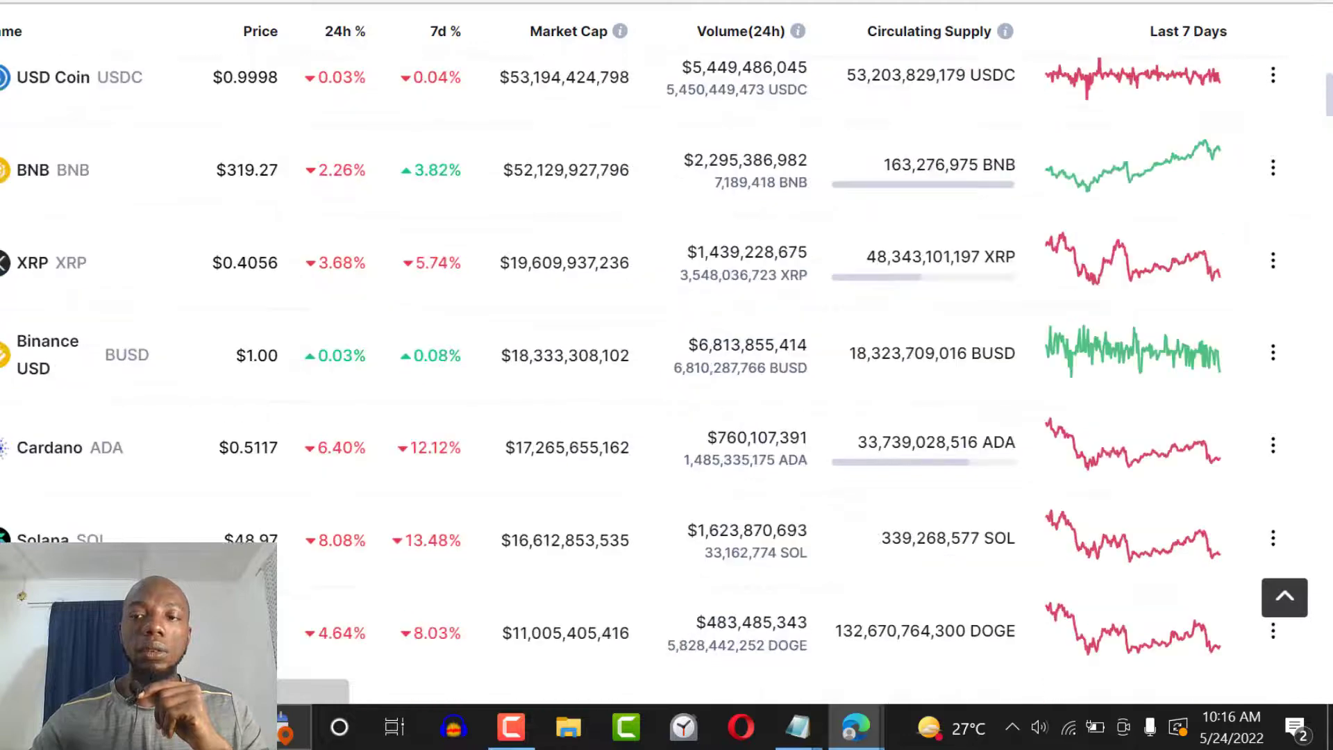
scroll(1321, 553, down, 10)
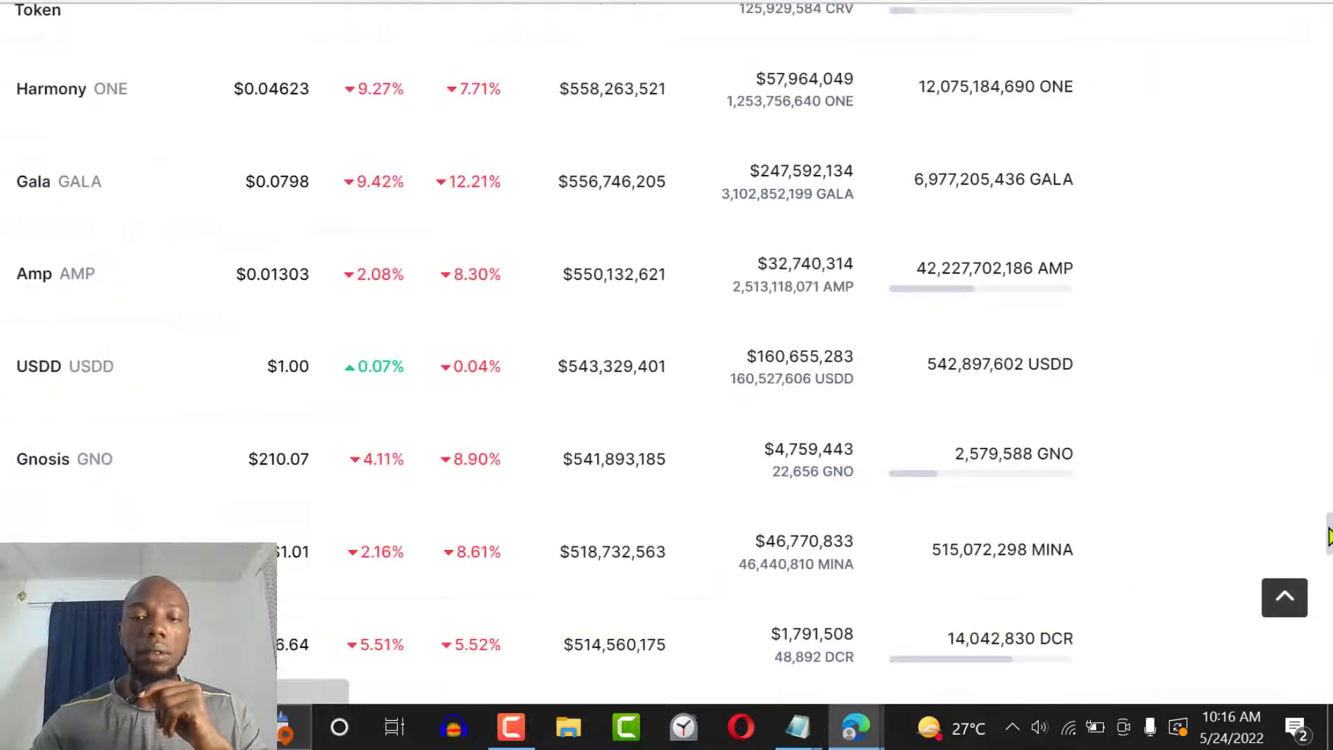
scroll(1329, 625, down, 10)
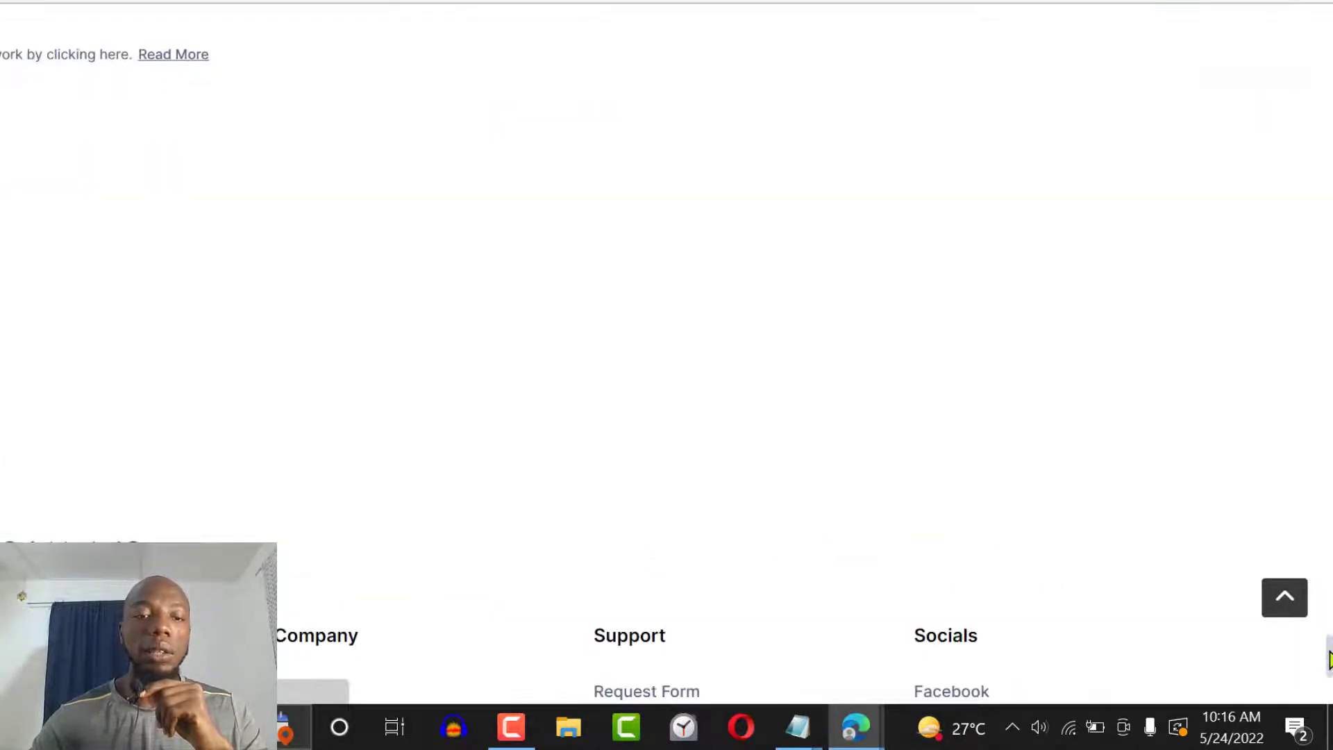
drag(1328, 746, 1329, 749)
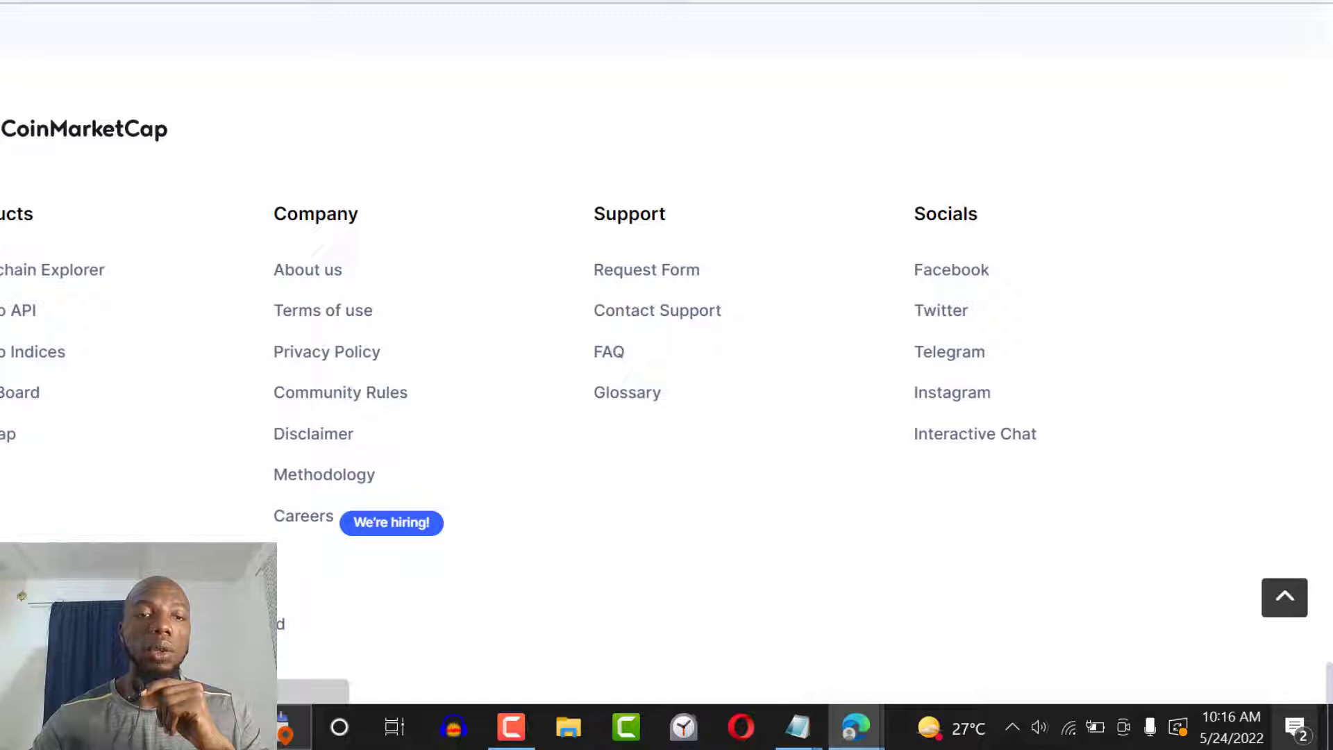
click(13, 320)
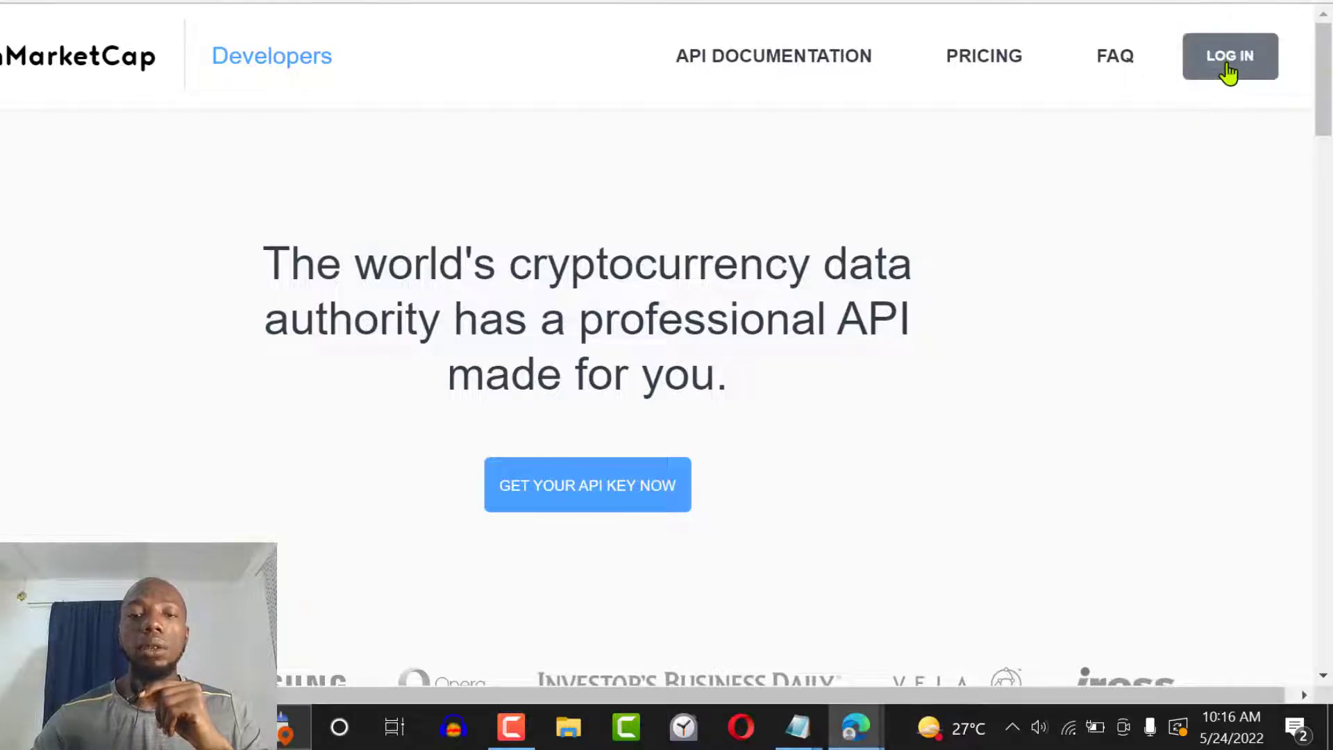
drag(1328, 73, 1329, 104)
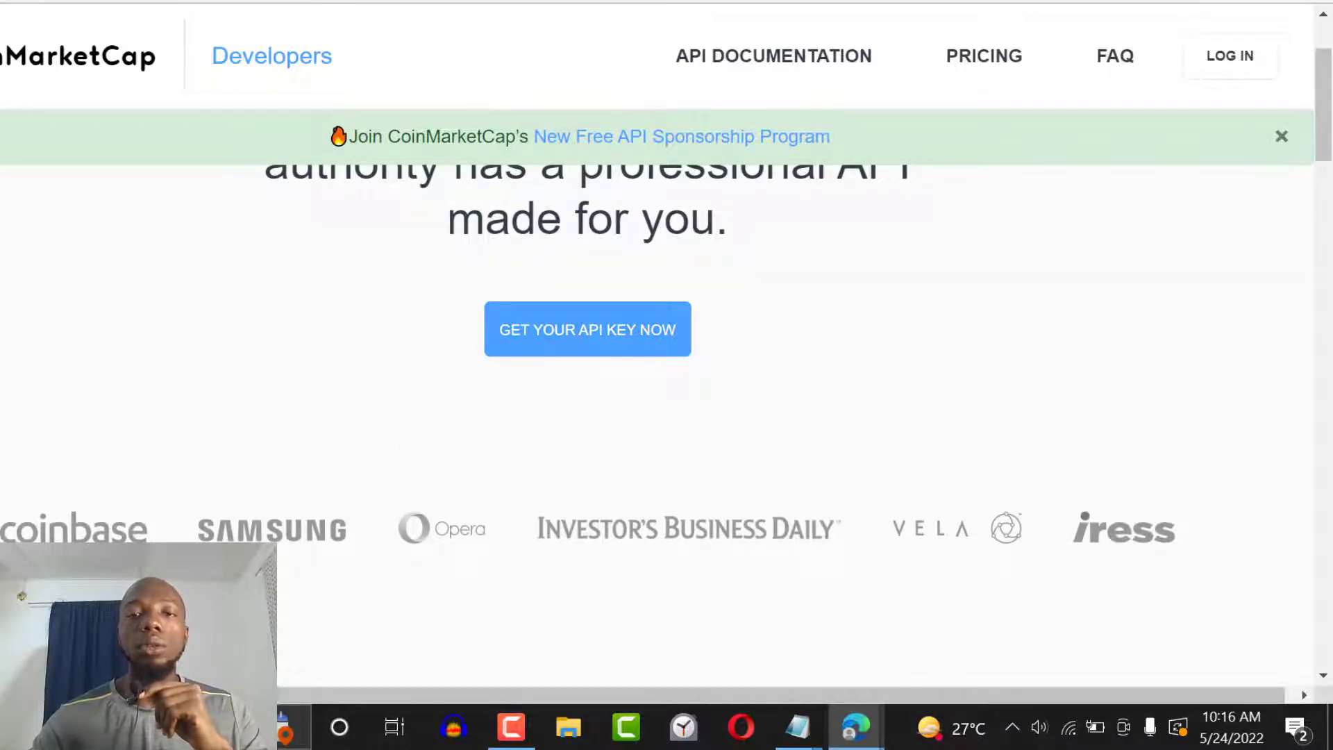
Return to the already open CoinMarketCap API documentation and go to its Introduction section.
key(ctrl+shift+Tab)
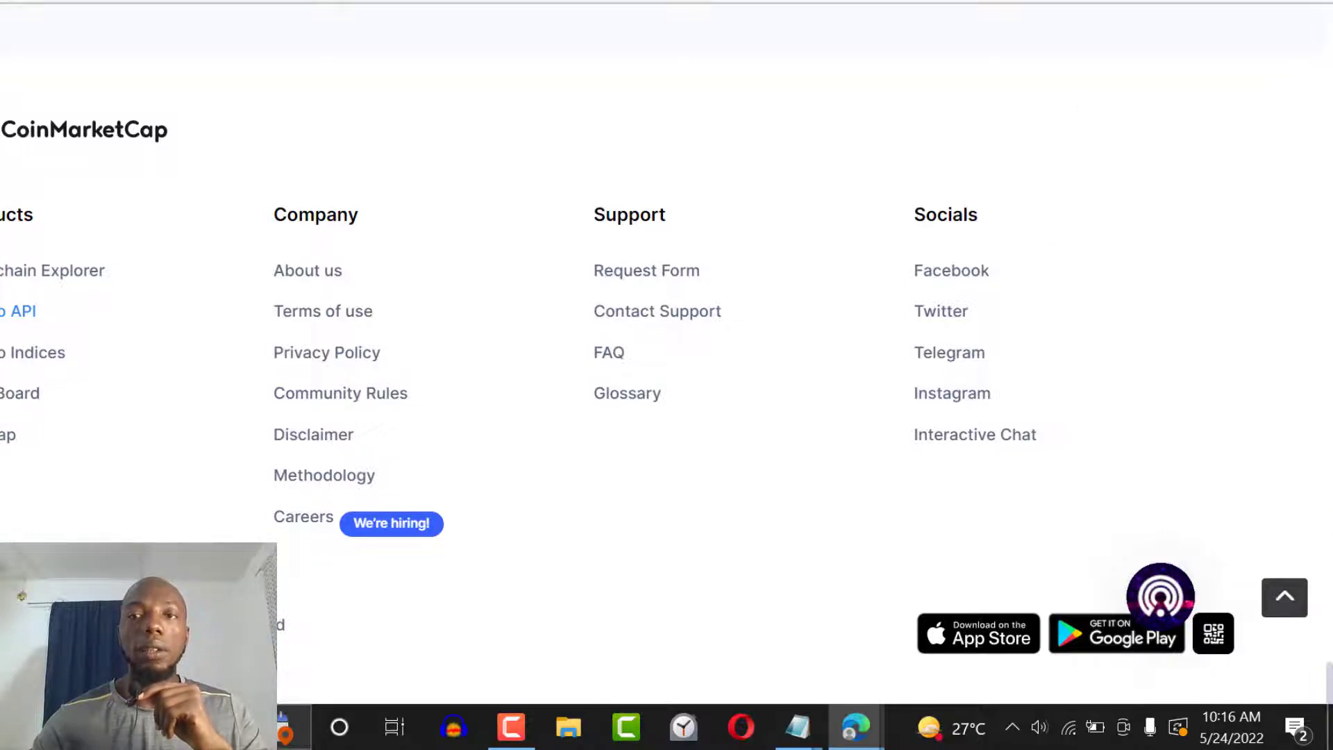
key(ctrl+Tab)
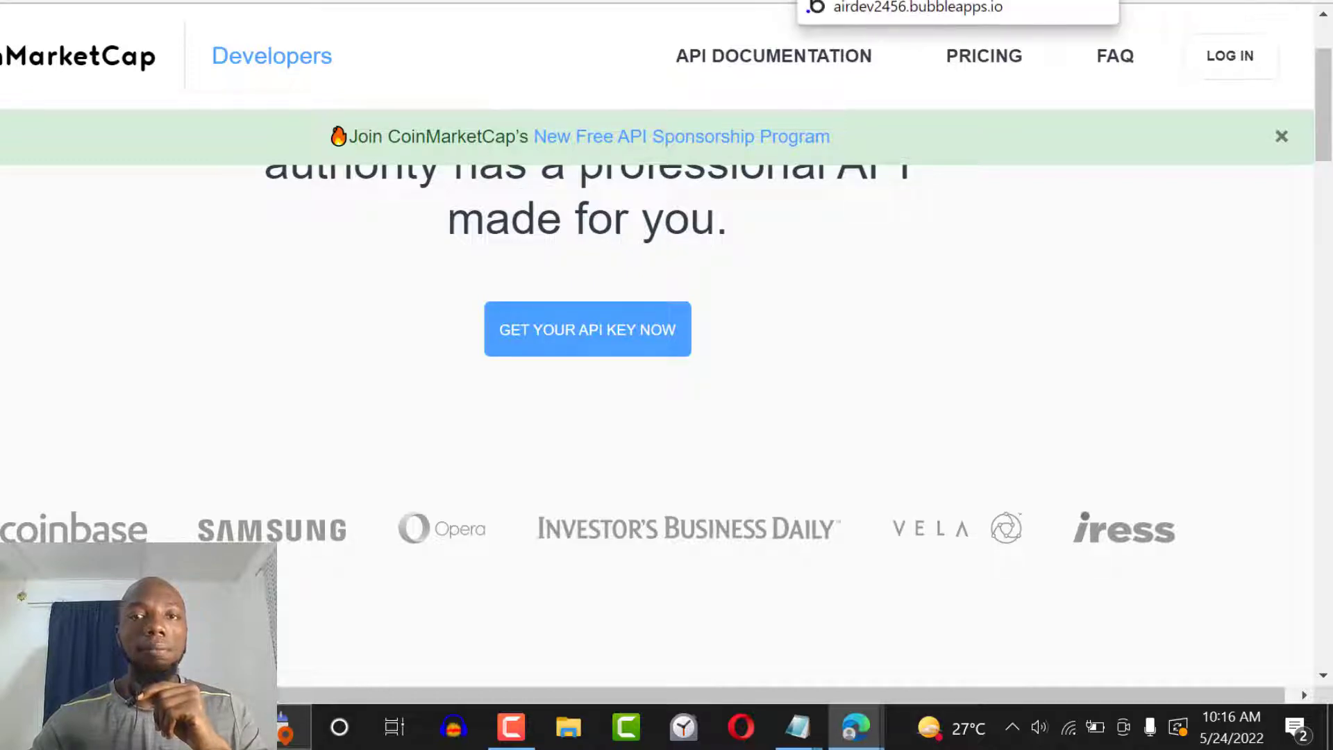
click(639, 1)
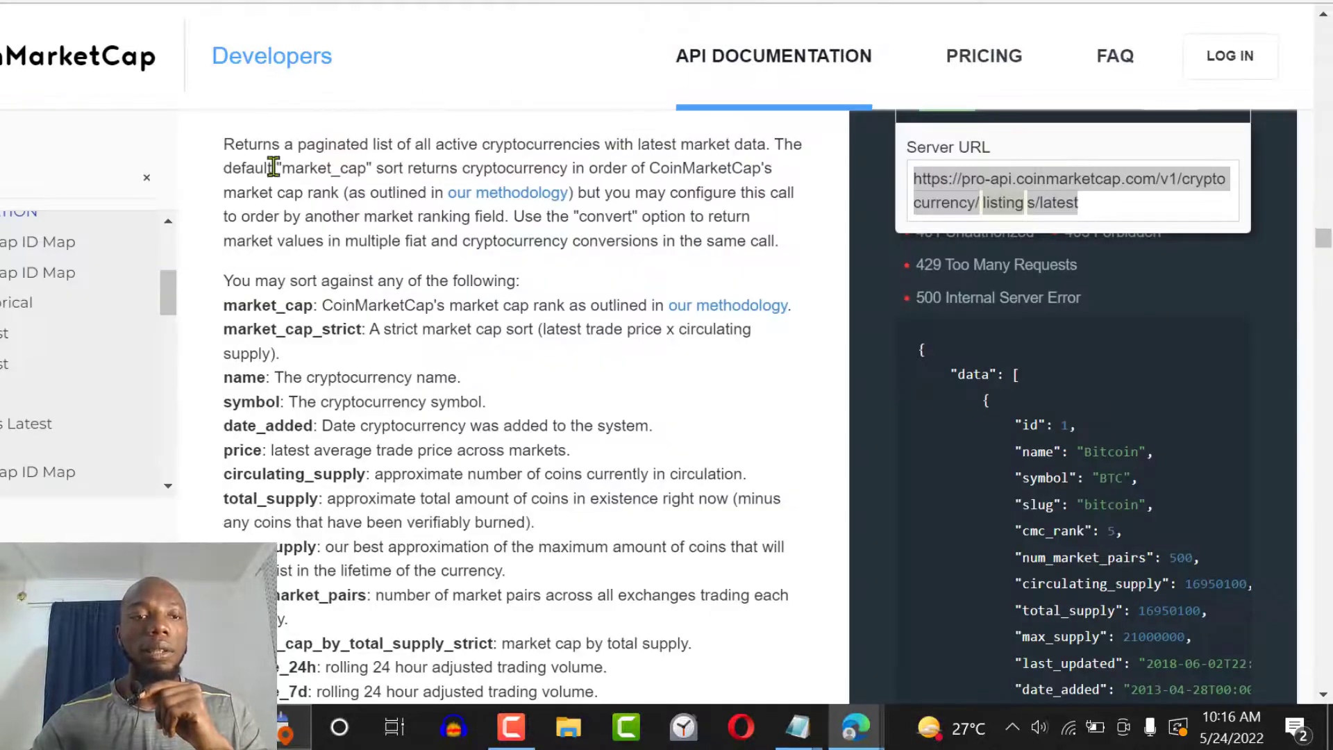
drag(1323, 238, 1300, 3)
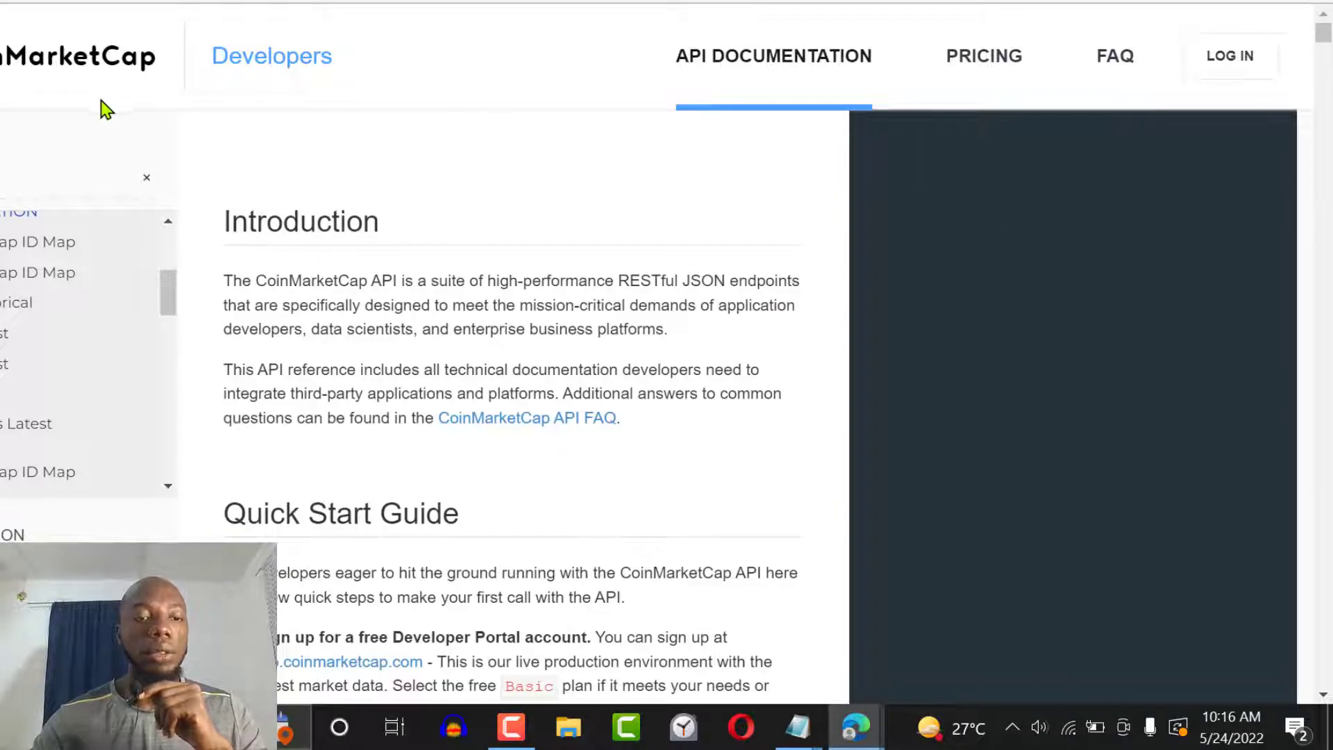
Open the API key sign-up form from the CoinMarketCap API product page and proceed through its existing-account login to the developer dashboard.
click(764, 1)
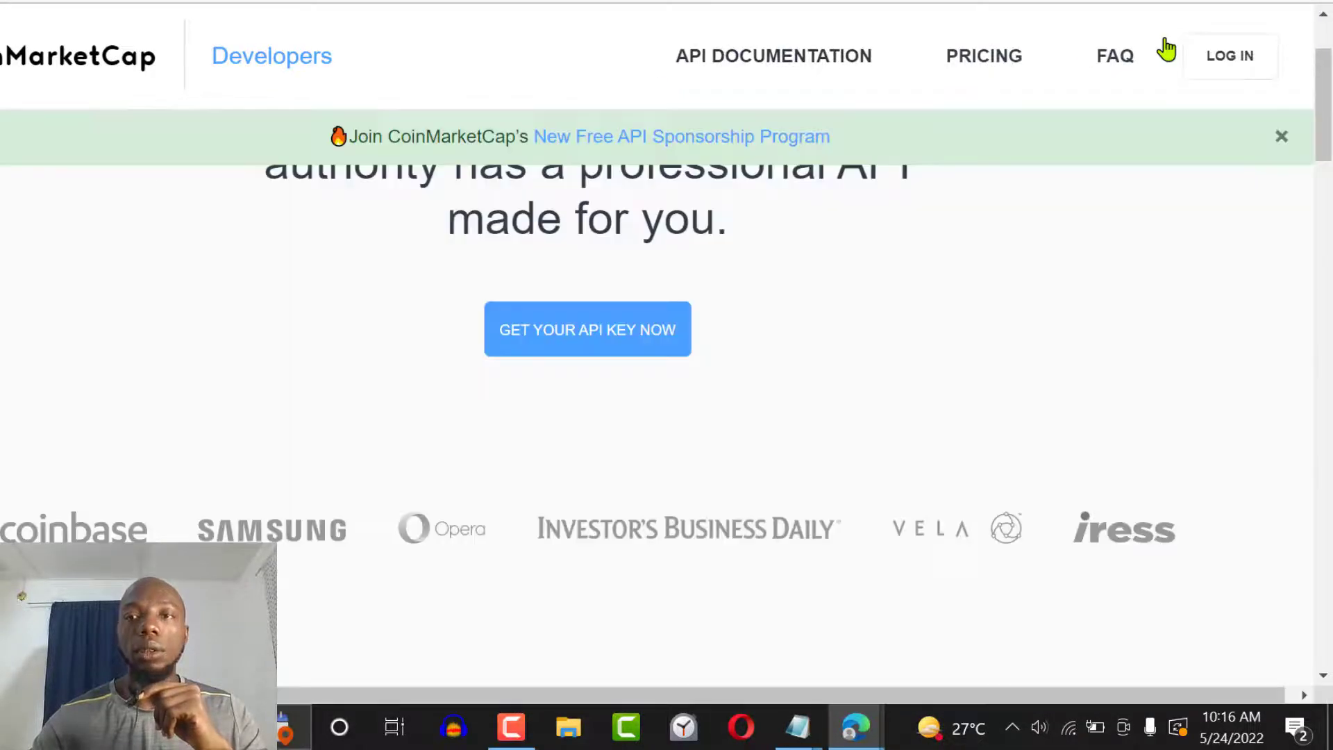
click(1226, 61)
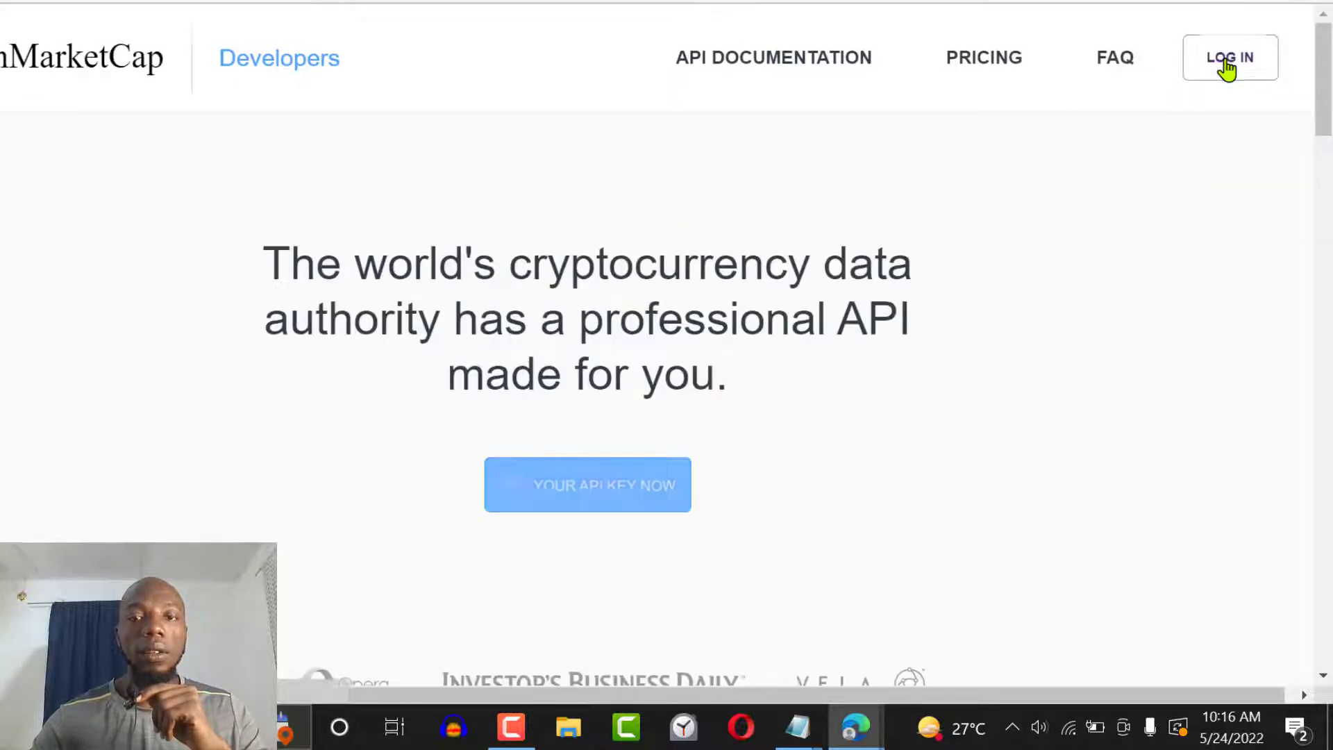
click(587, 489)
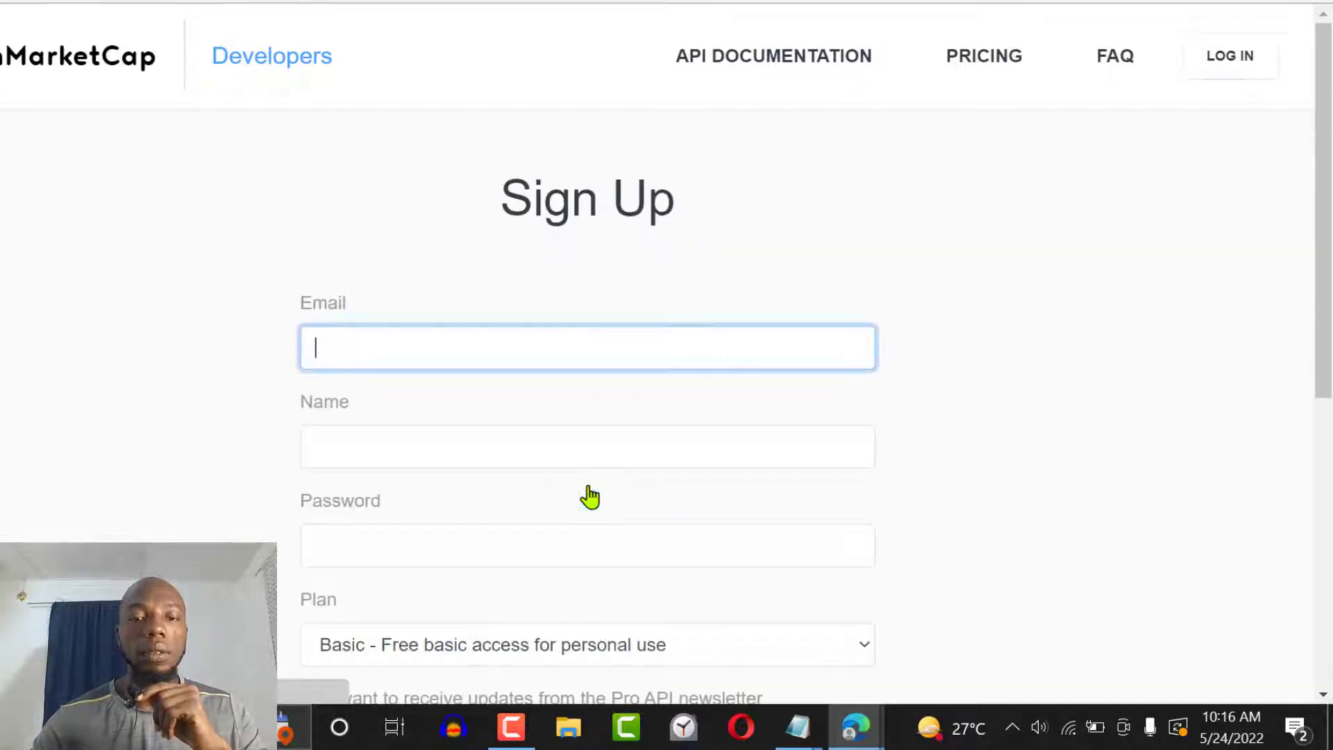
scroll(695, 486, down, 5)
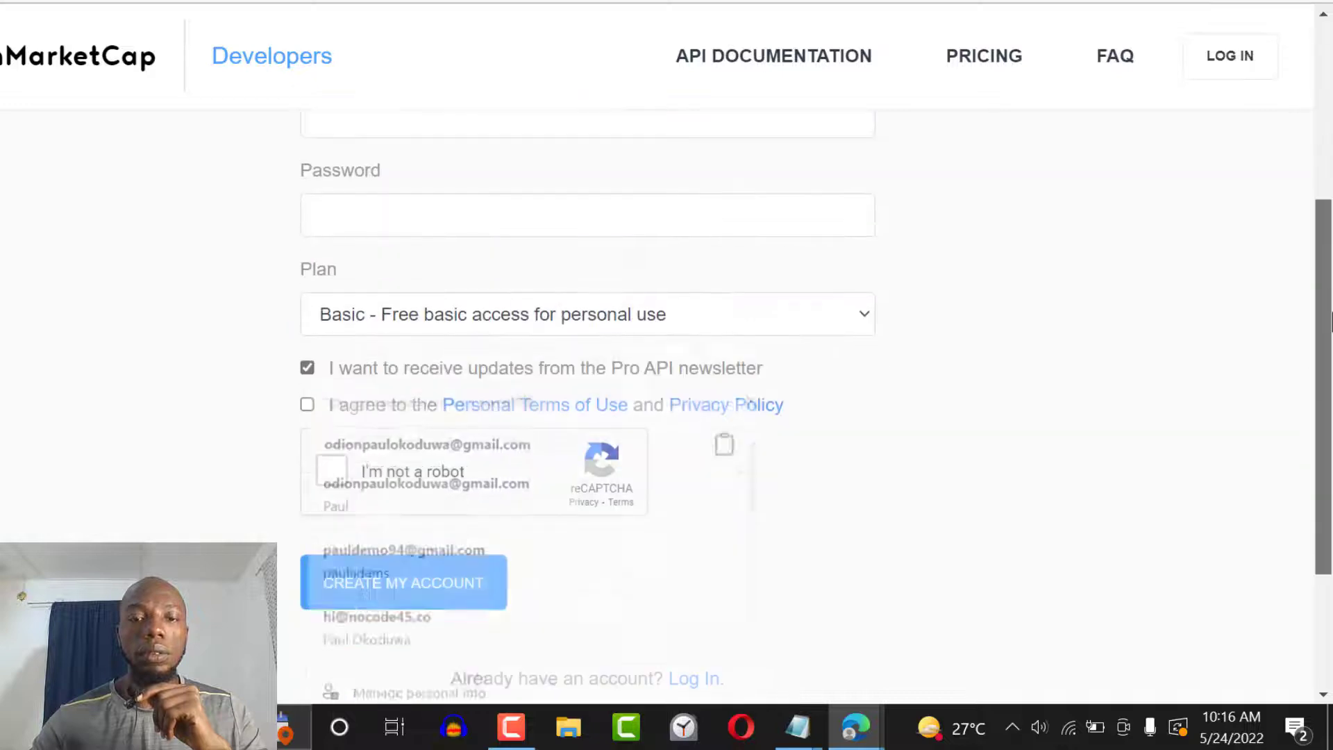
click(702, 645)
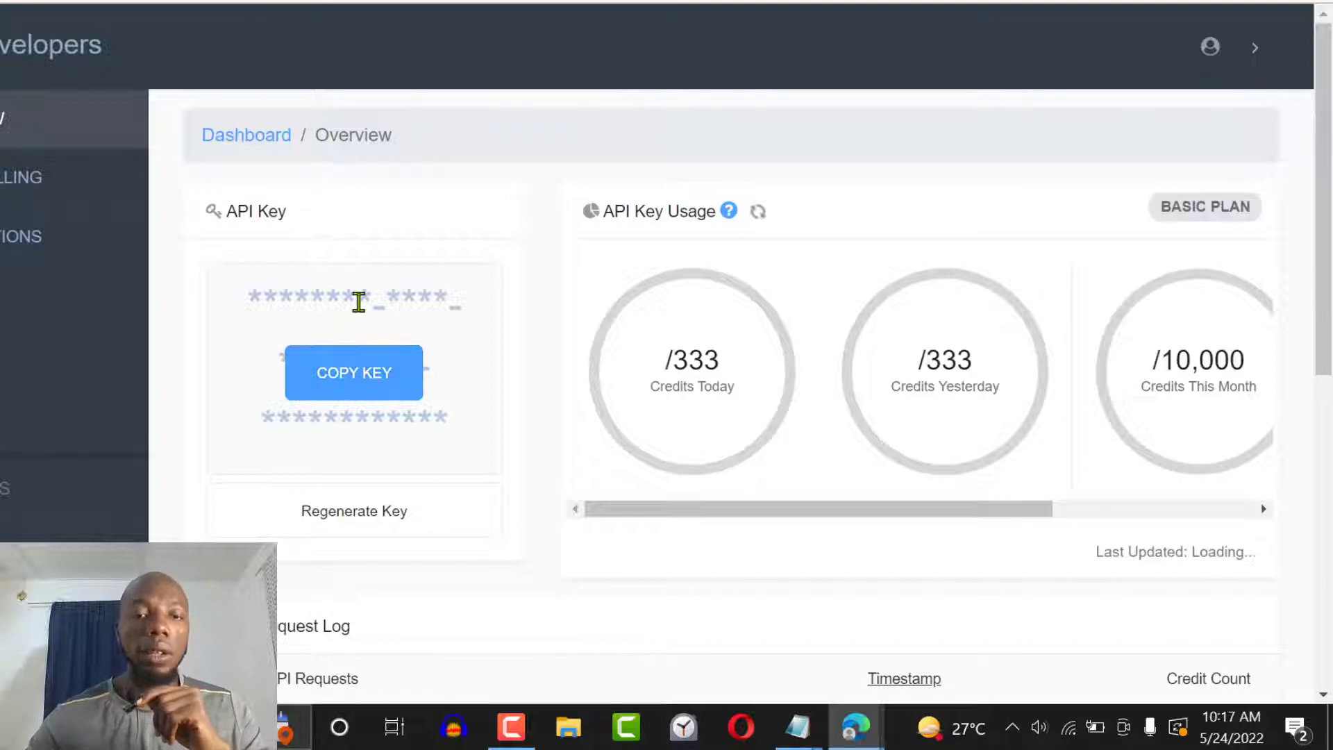
Copy the API key from the dashboard overview and look over the API request log.
click(366, 375)
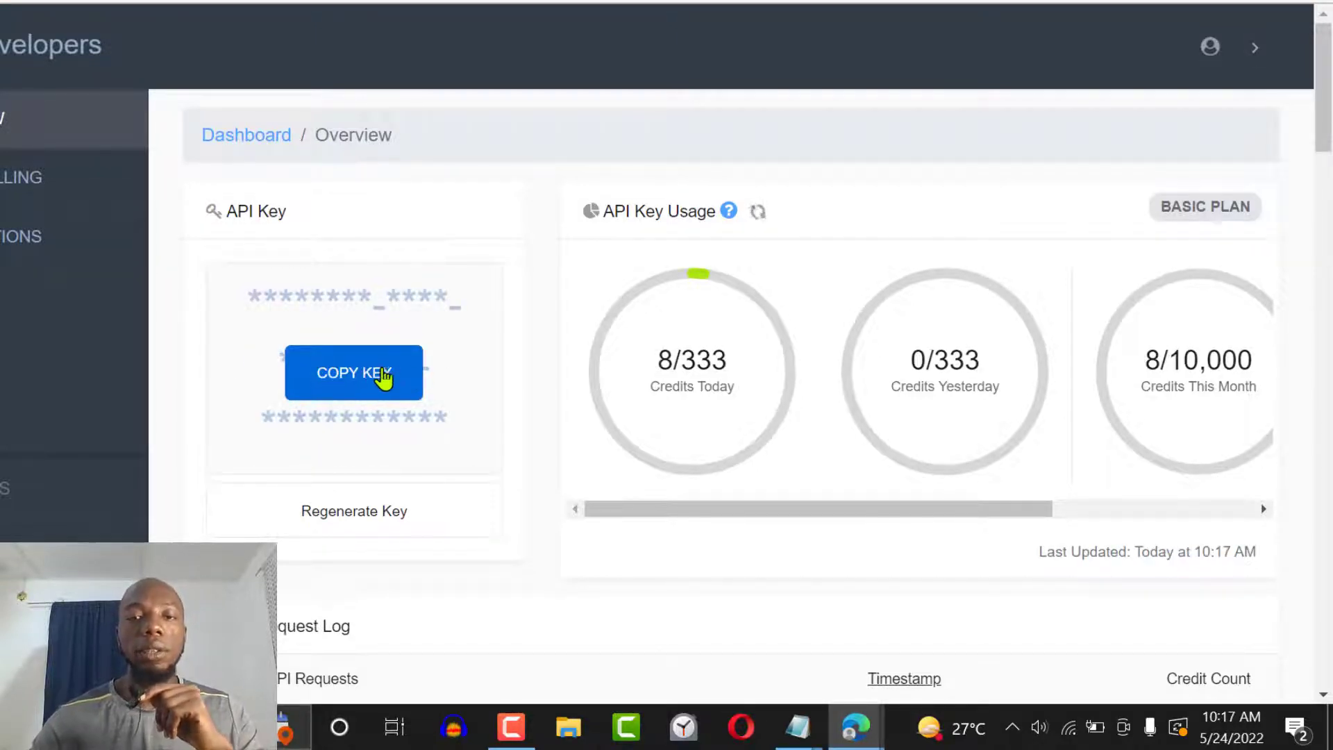
click(382, 377)
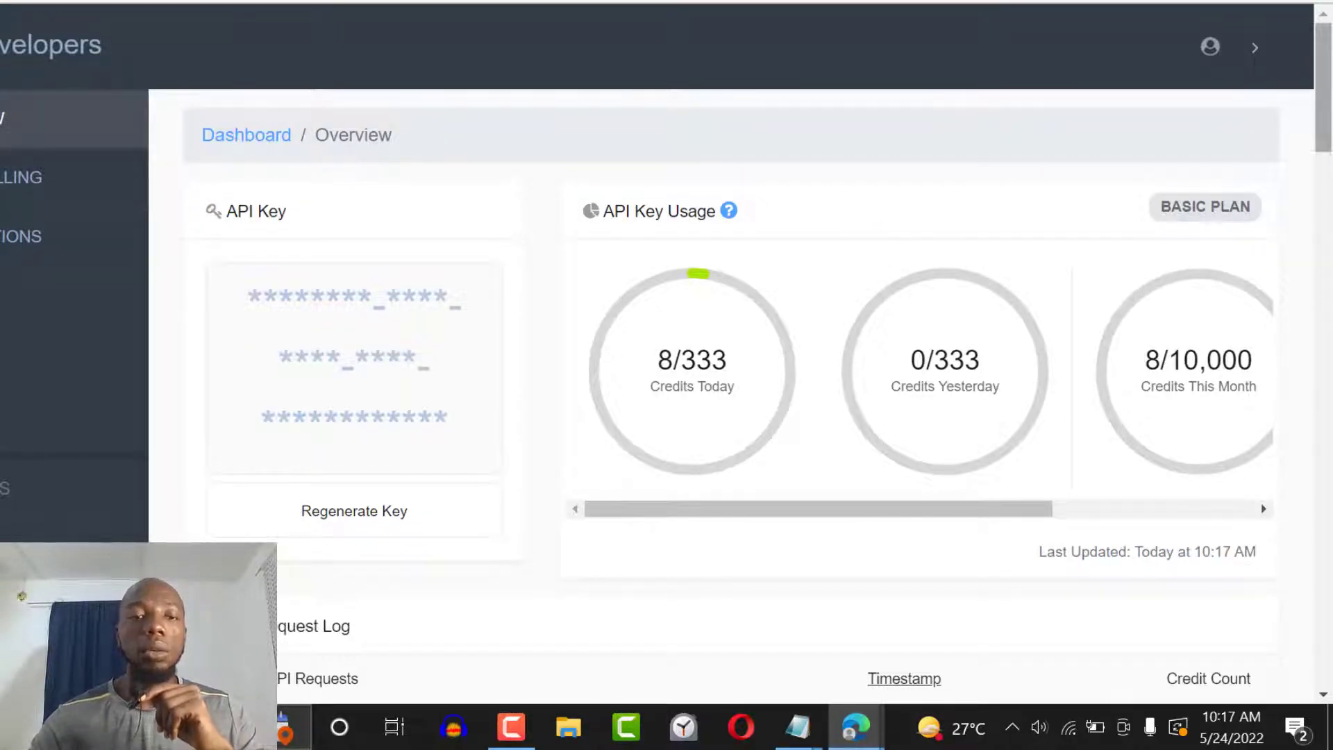
drag(1322, 90, 1316, 142)
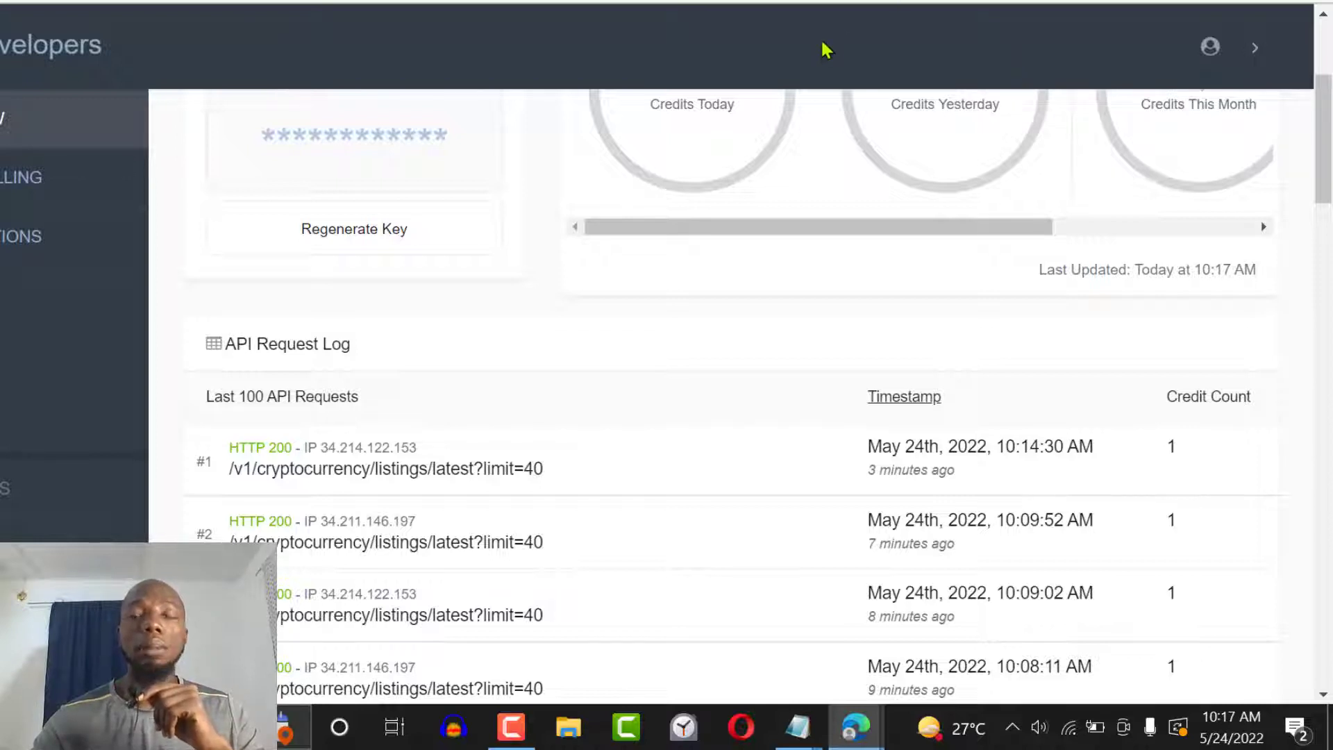
Switch to the Bubble editor and create a new page named coin_listing without cloning an existing page.
click(800, 2)
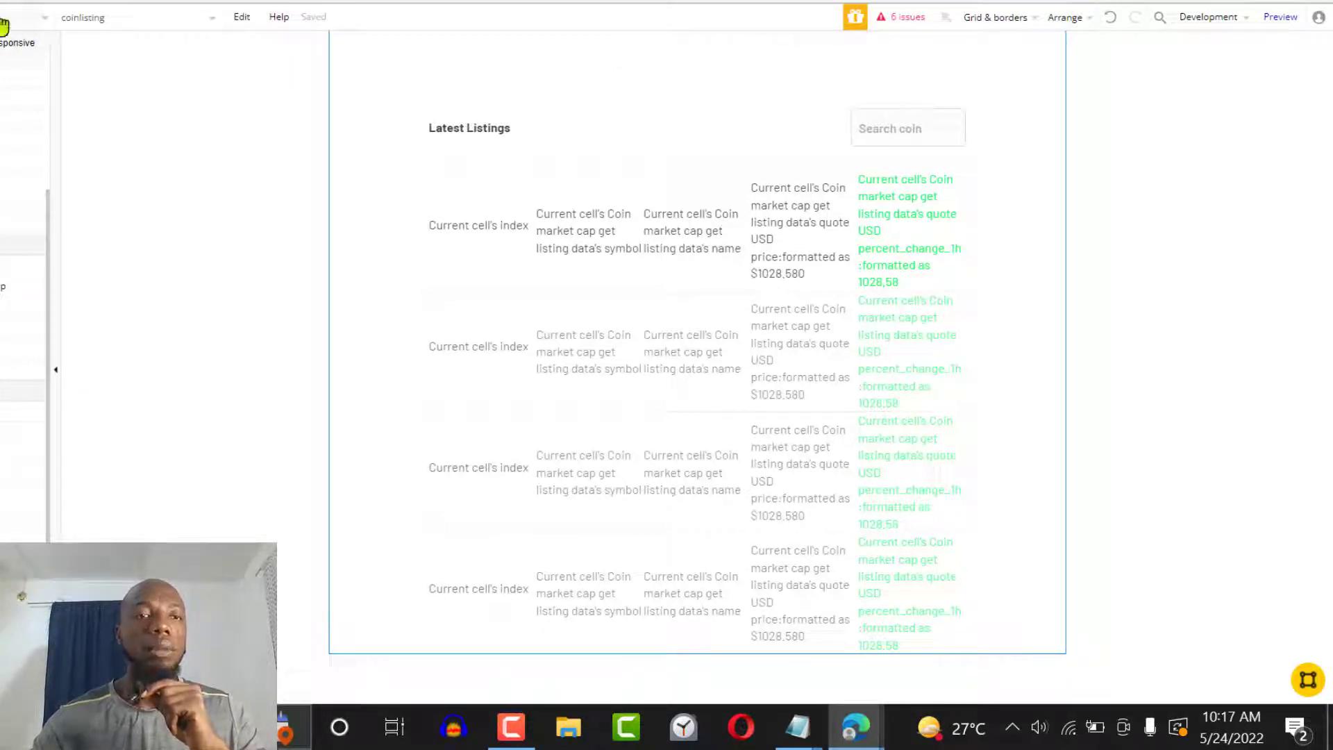
click(4, 26)
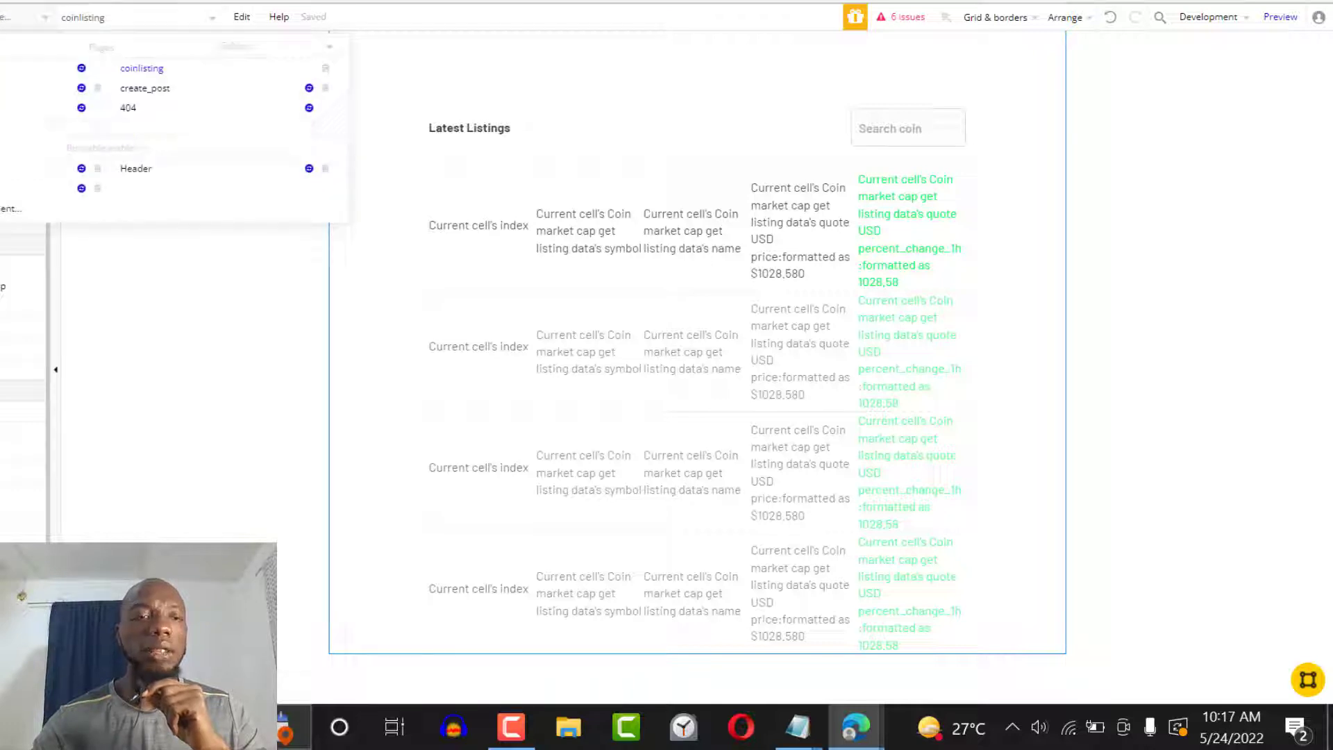
click(4, 128)
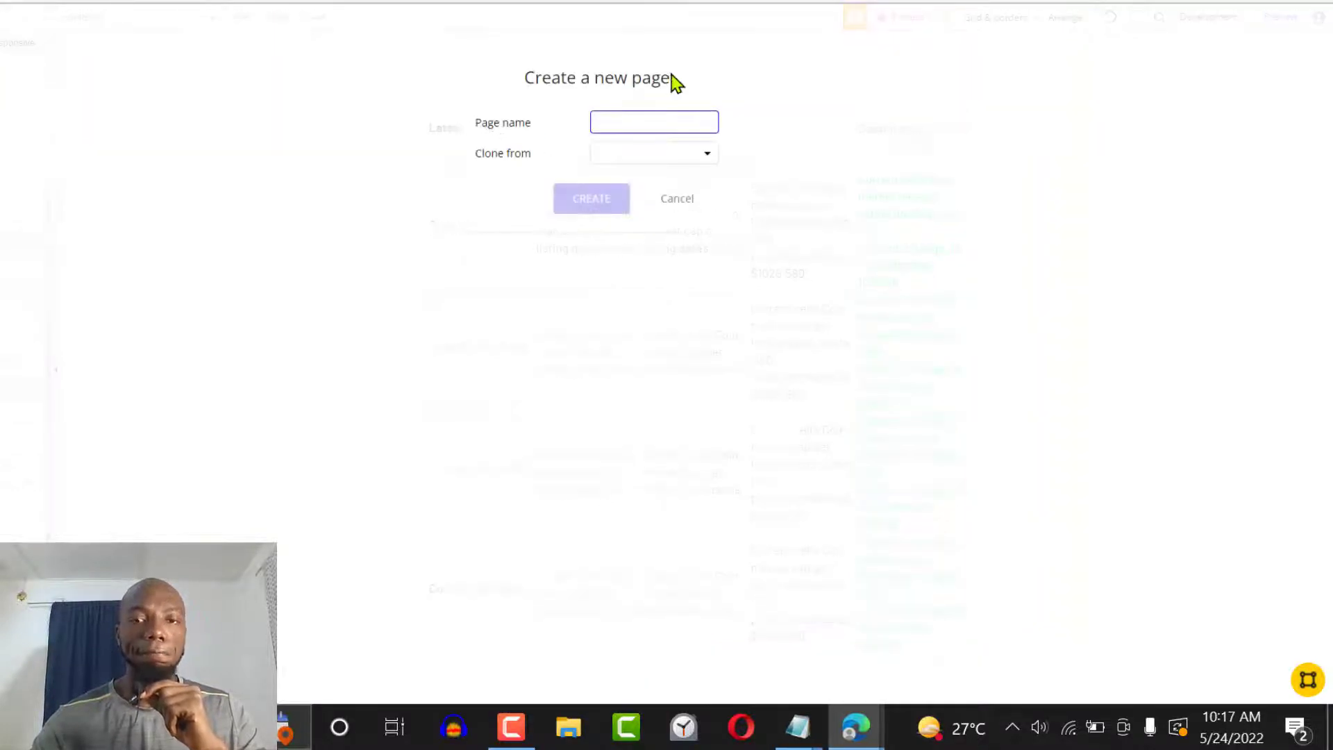
text(coin_li)
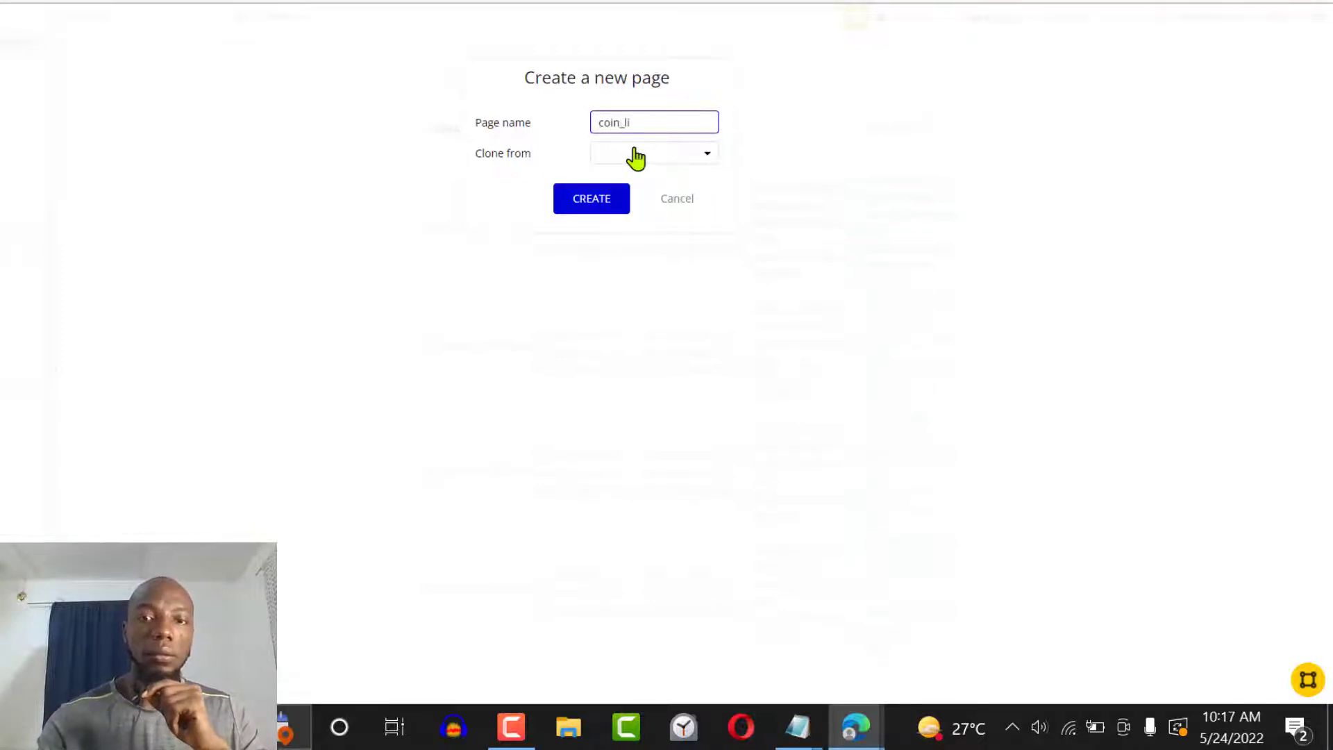
text(sting)
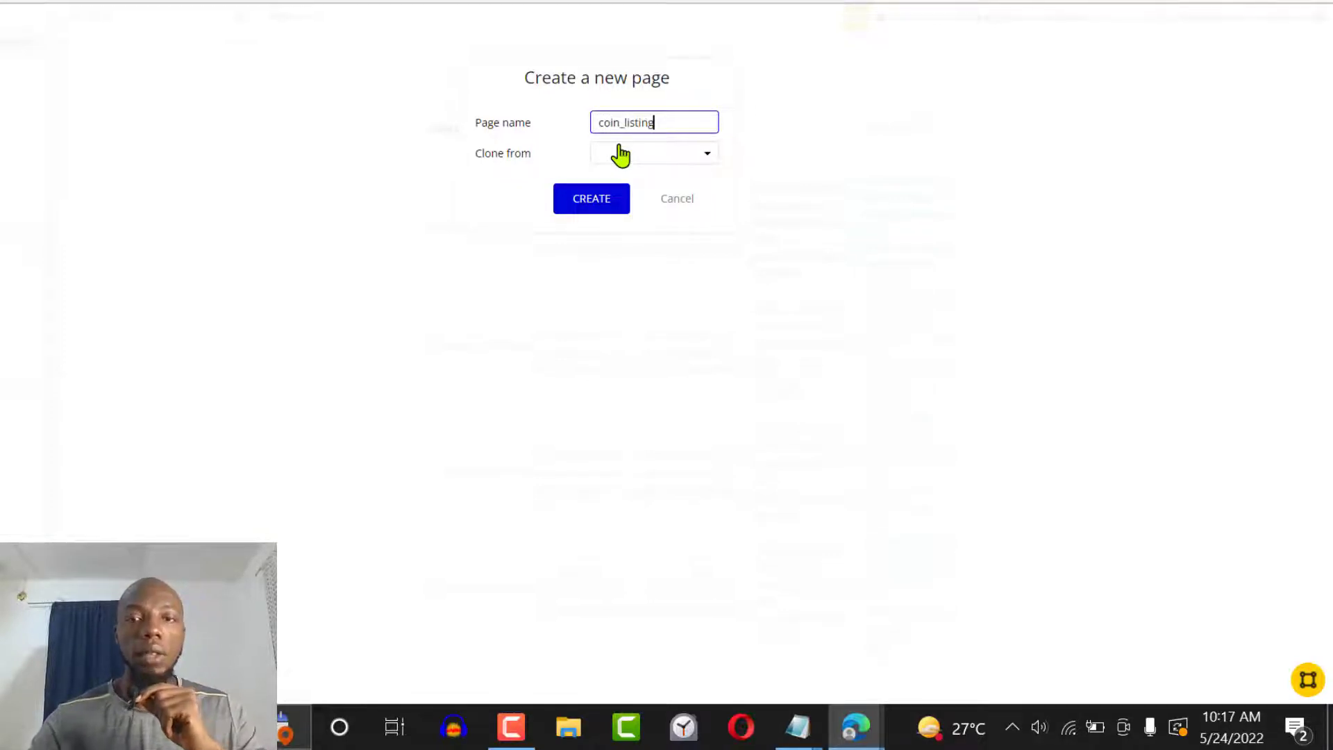
click(610, 207)
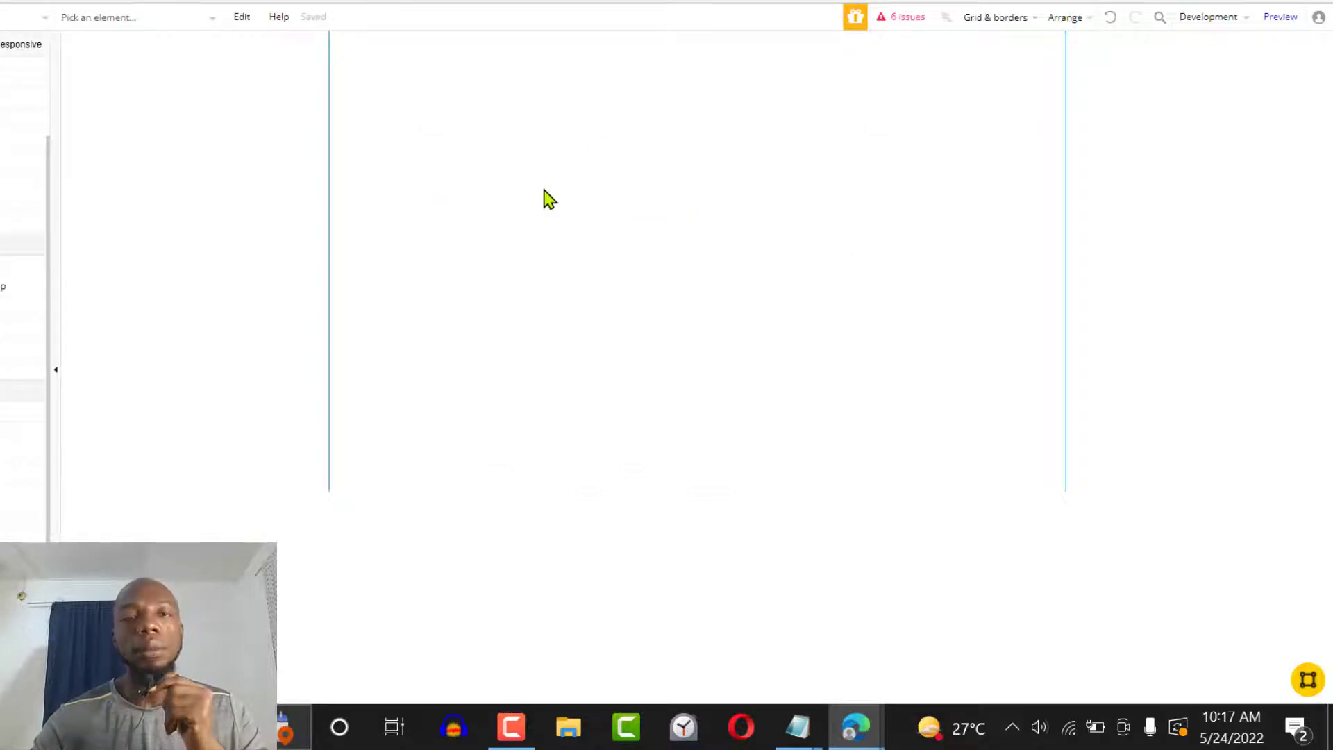
Set the coin_listing page's flat background color to #03B4C6 at 10% opacity.
double_click(542, 187)
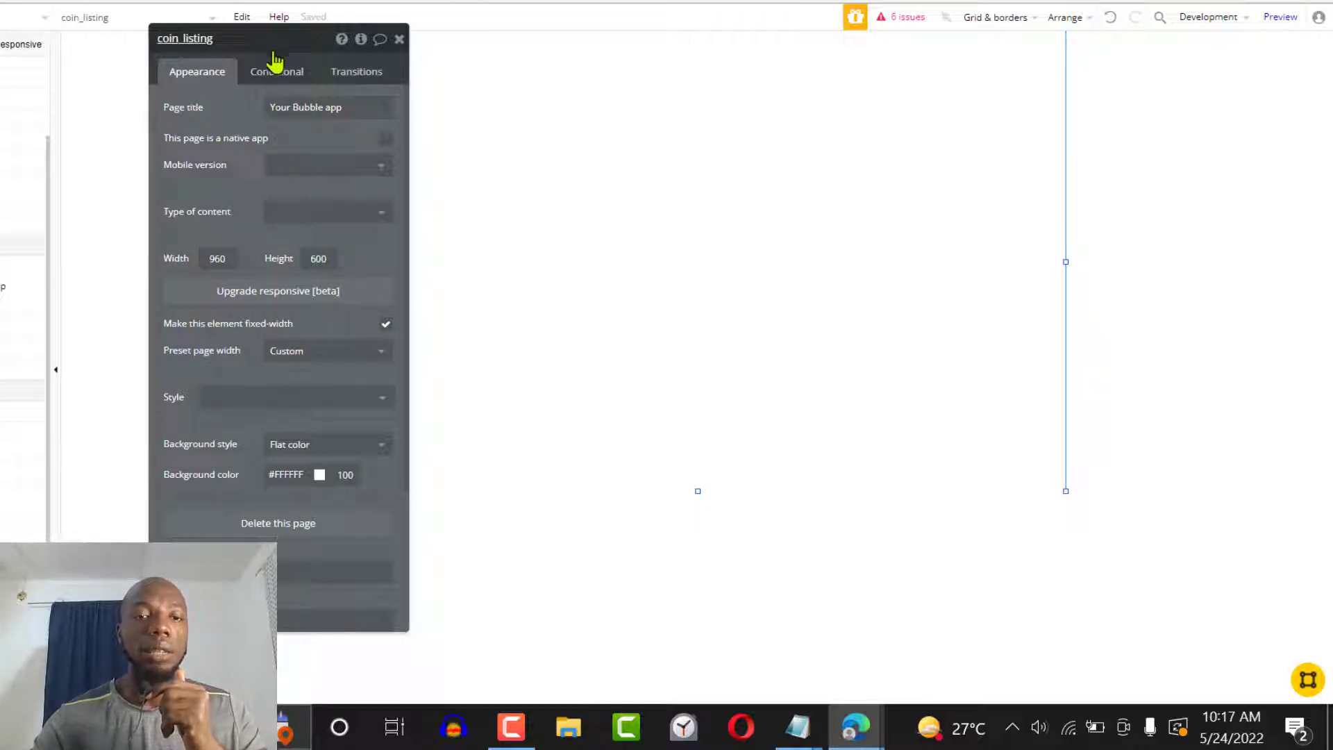
click(316, 475)
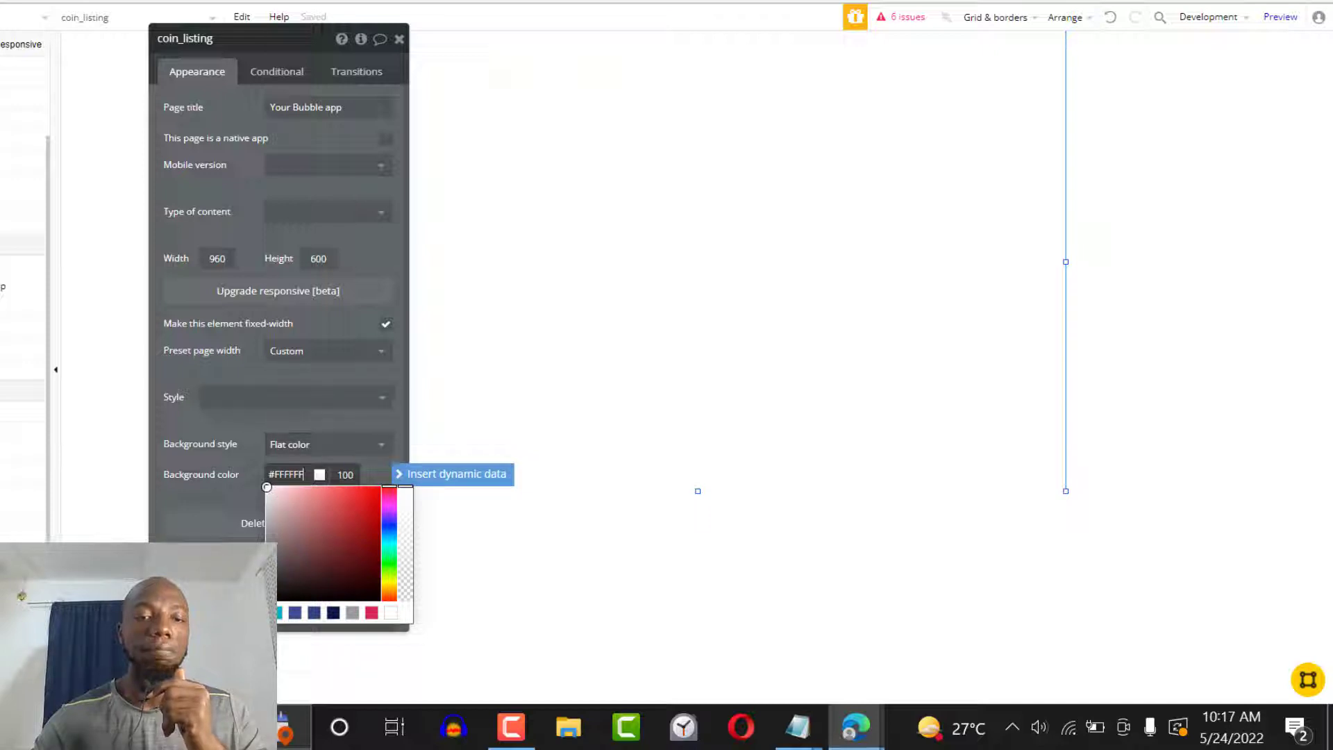
click(278, 614)
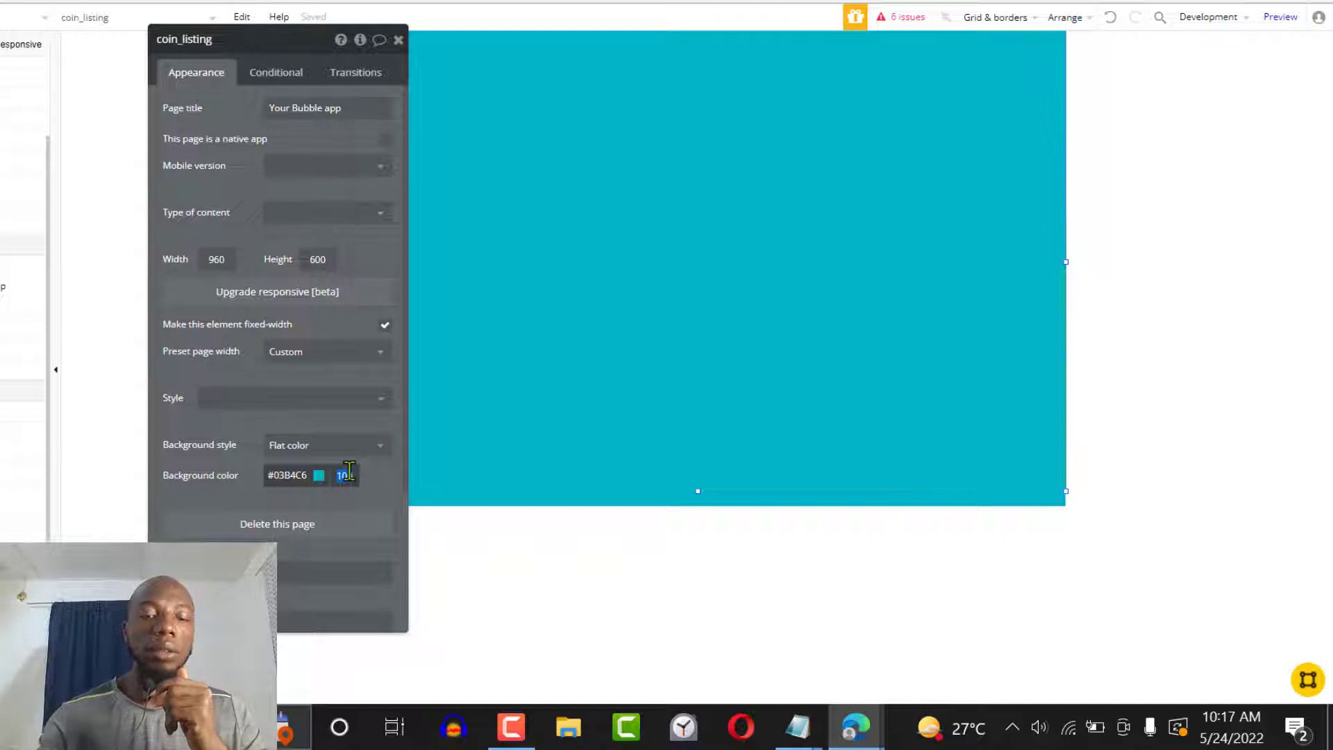
double_click(348, 472)
text(10)
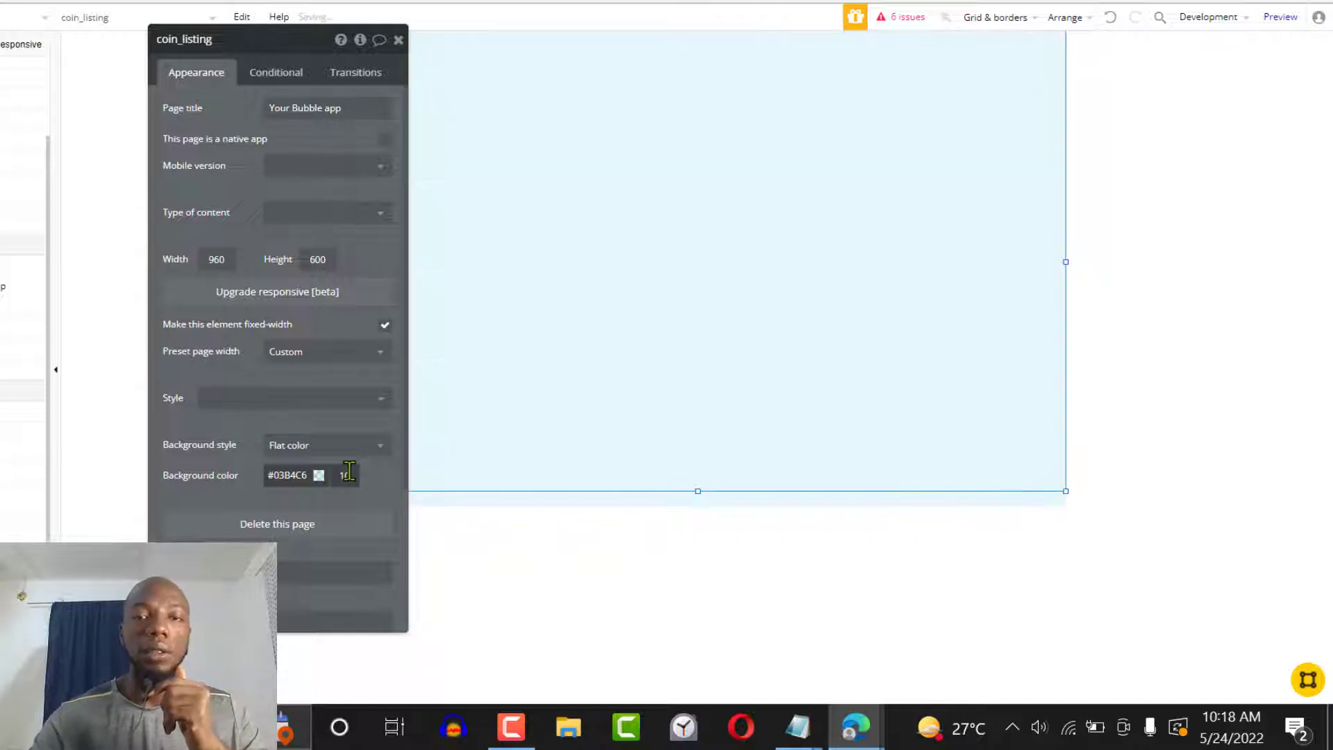
click(400, 40)
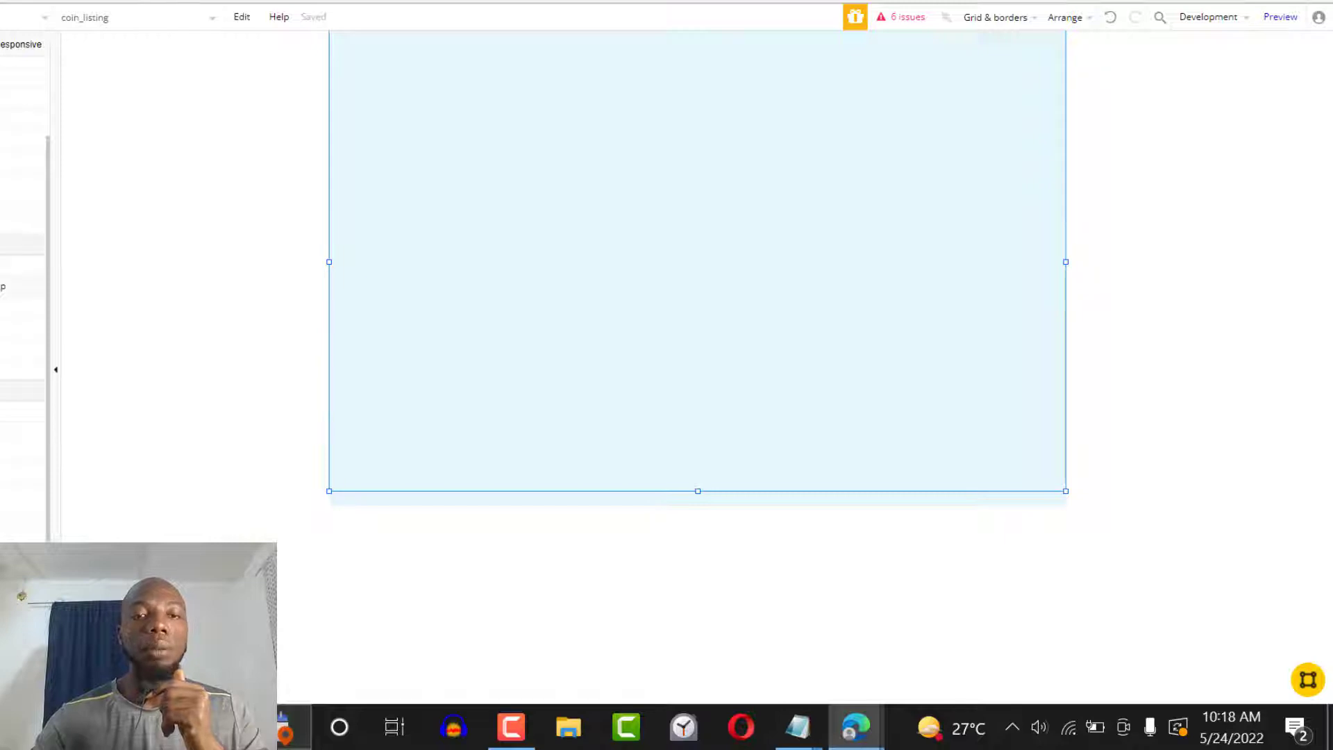
Draw a repeating group about 875 by 299 px on the page's lower part and move it to about X 56, Y 232.
mouse_move(368, 226)
mouse_down()
mouse_move(980, 301)
mouse_move(1039, 419)
mouse_move(1039, 455)
mouse_up()
drag(822, 298, 825, 303)
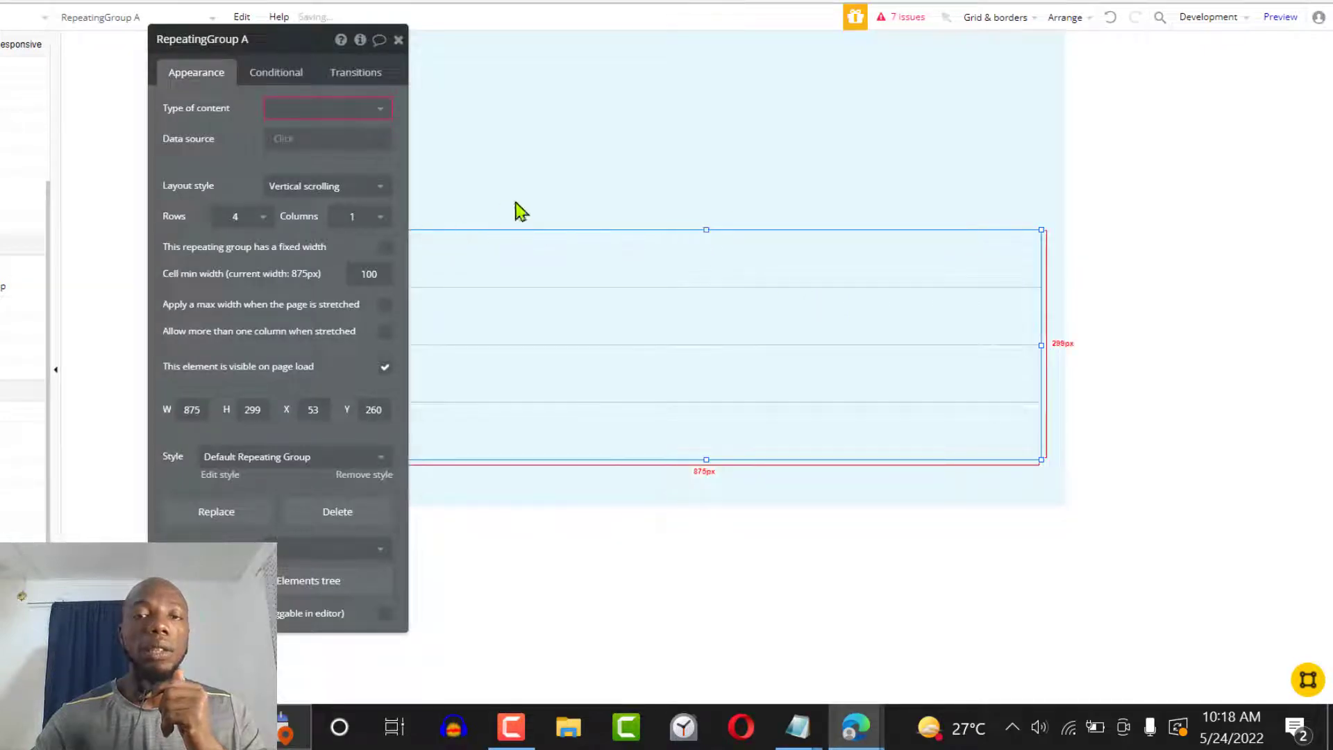
drag(738, 295, 742, 274)
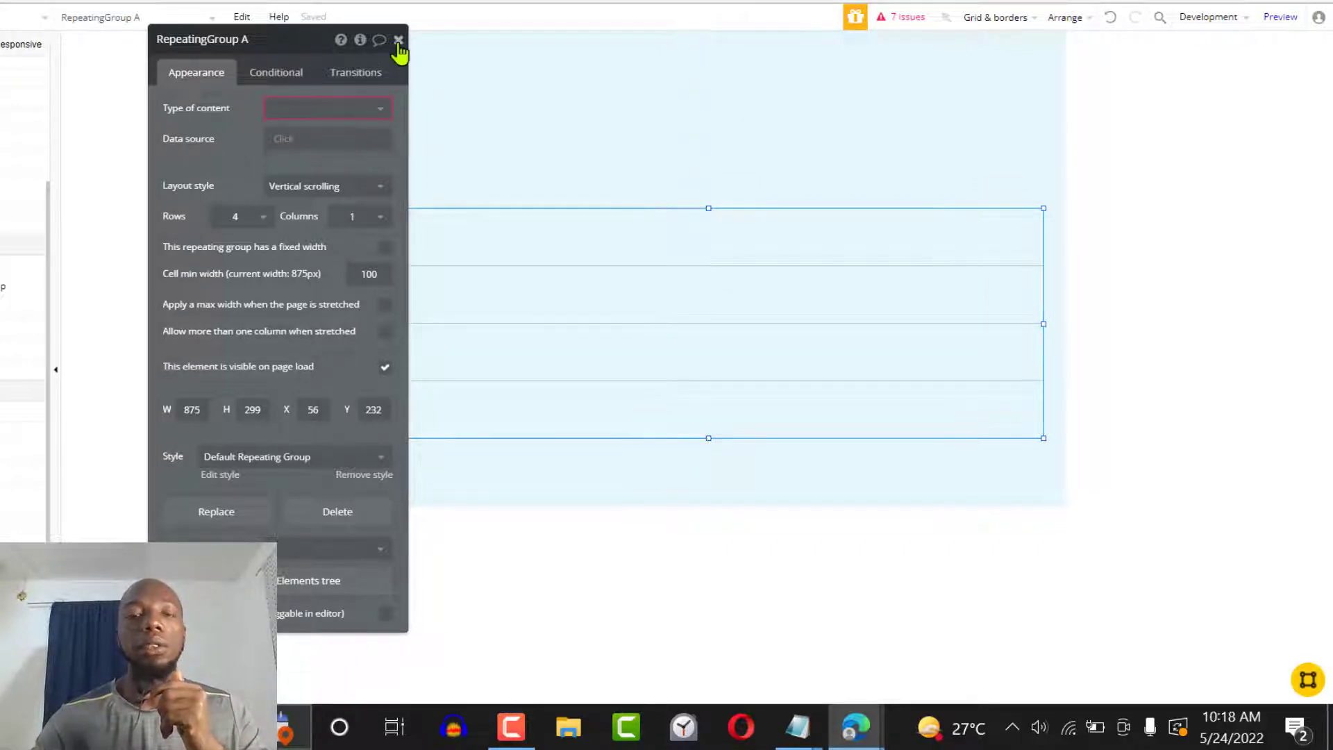
click(398, 39)
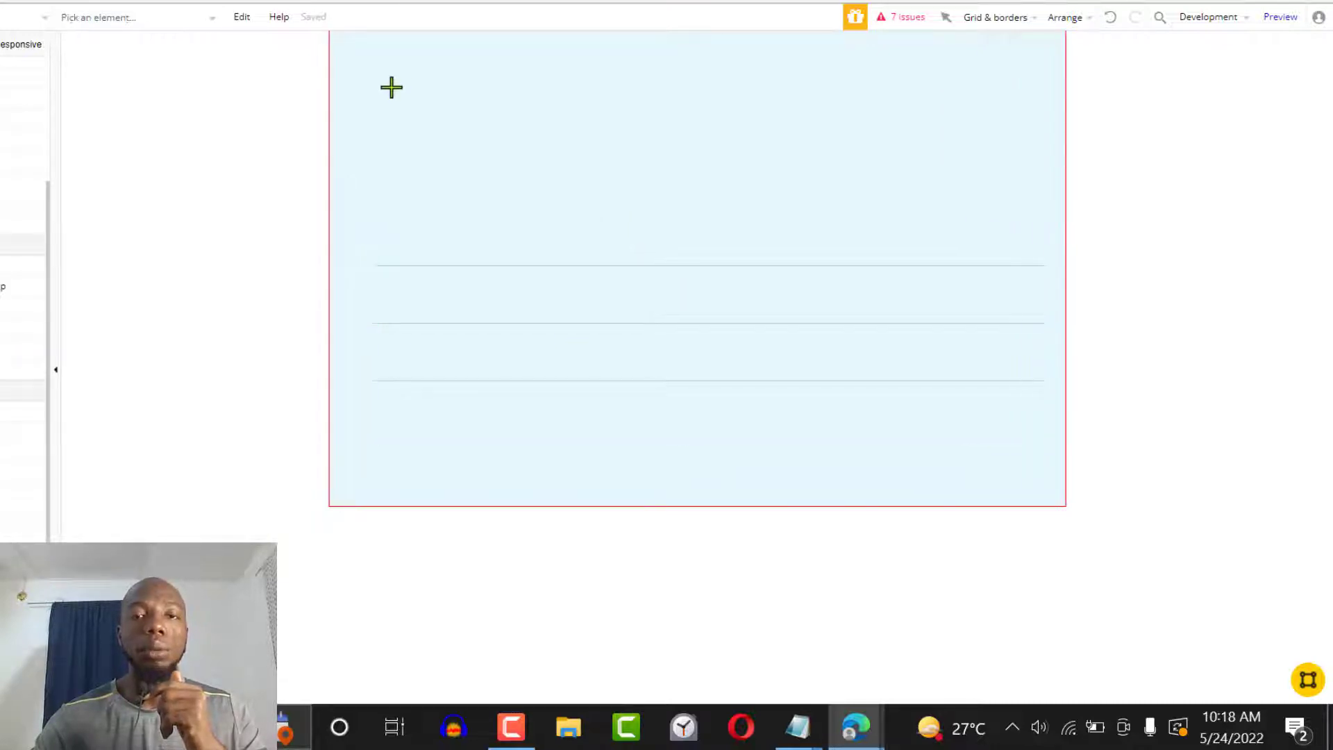
Draw a group about 828 by 69 px above the repeating group, at about X 79, Y 71.
mouse_move(390, 86)
mouse_down()
mouse_move(977, 125)
mouse_move(1021, 167)
mouse_move(1021, 125)
mouse_move(1025, 139)
mouse_up()
drag(884, 113, 881, 111)
click(769, 323)
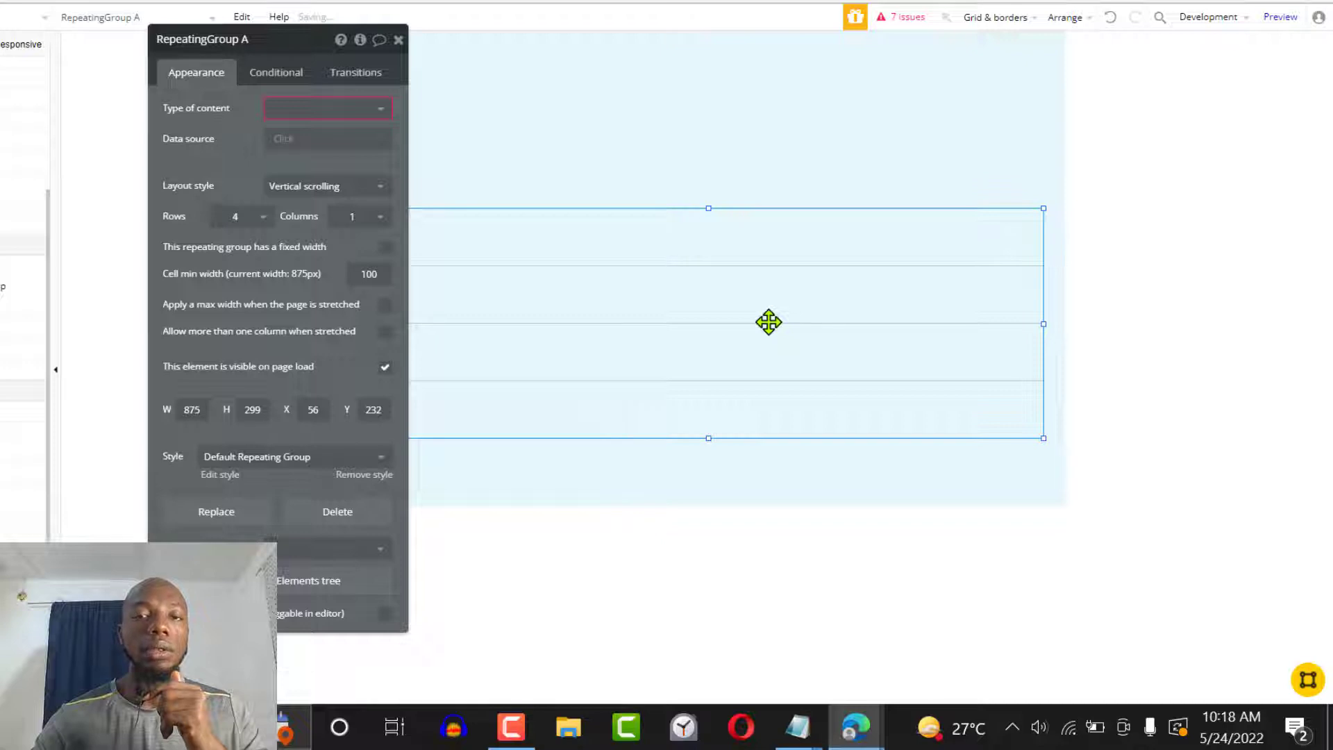
drag(737, 114, 738, 115)
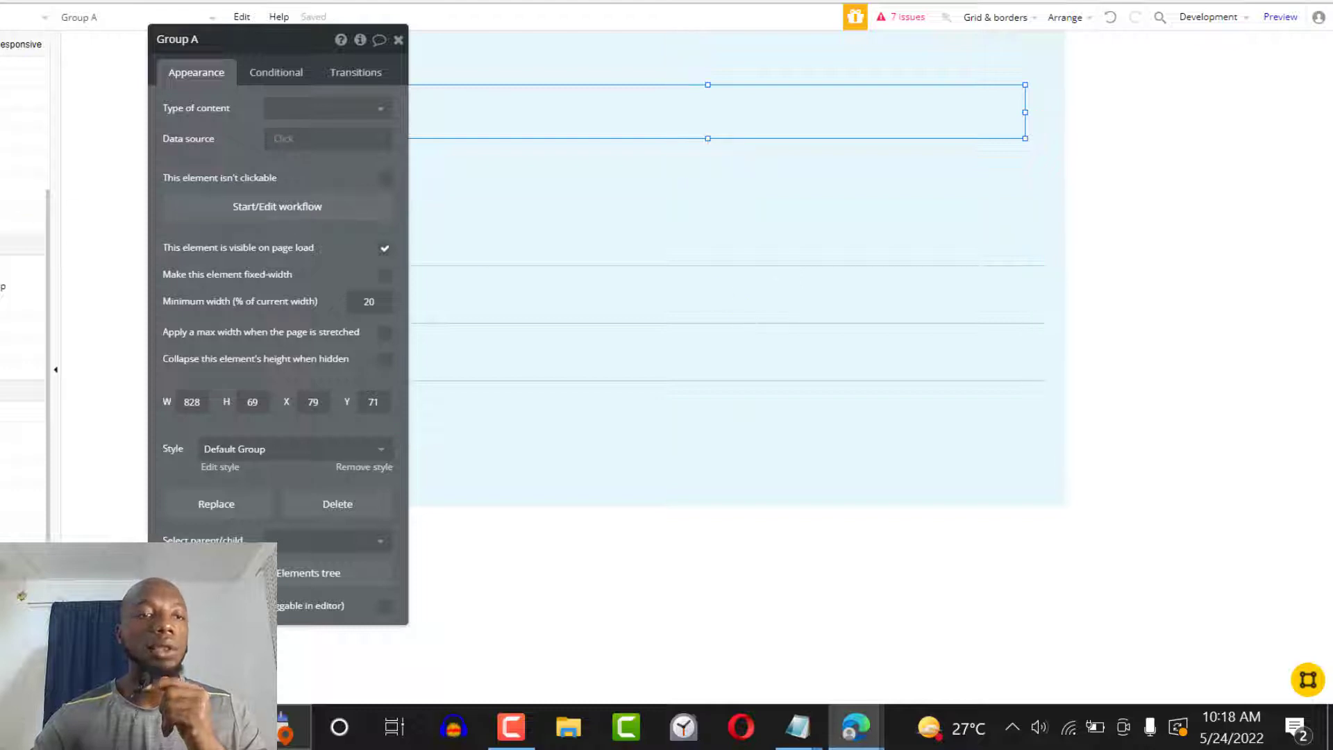
Install the Google Material Icons plugin in the app.
click(1, 198)
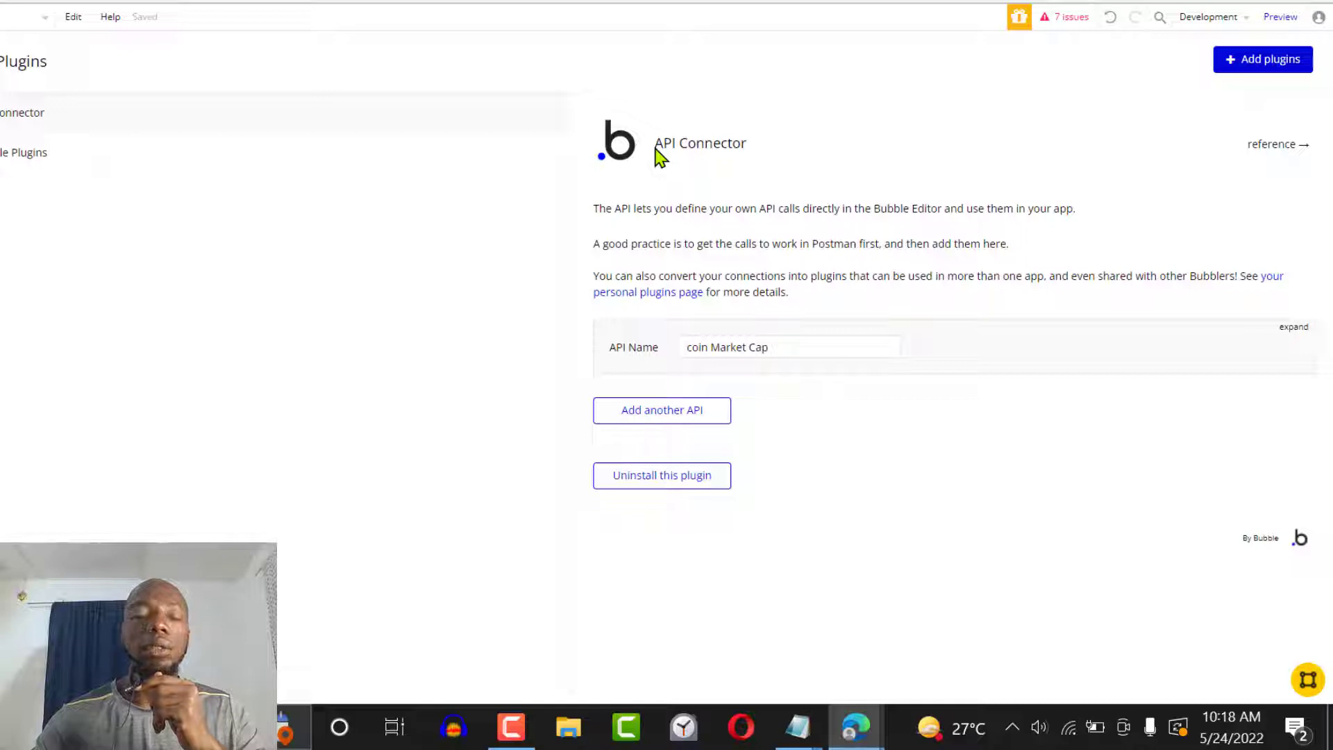
click(1277, 70)
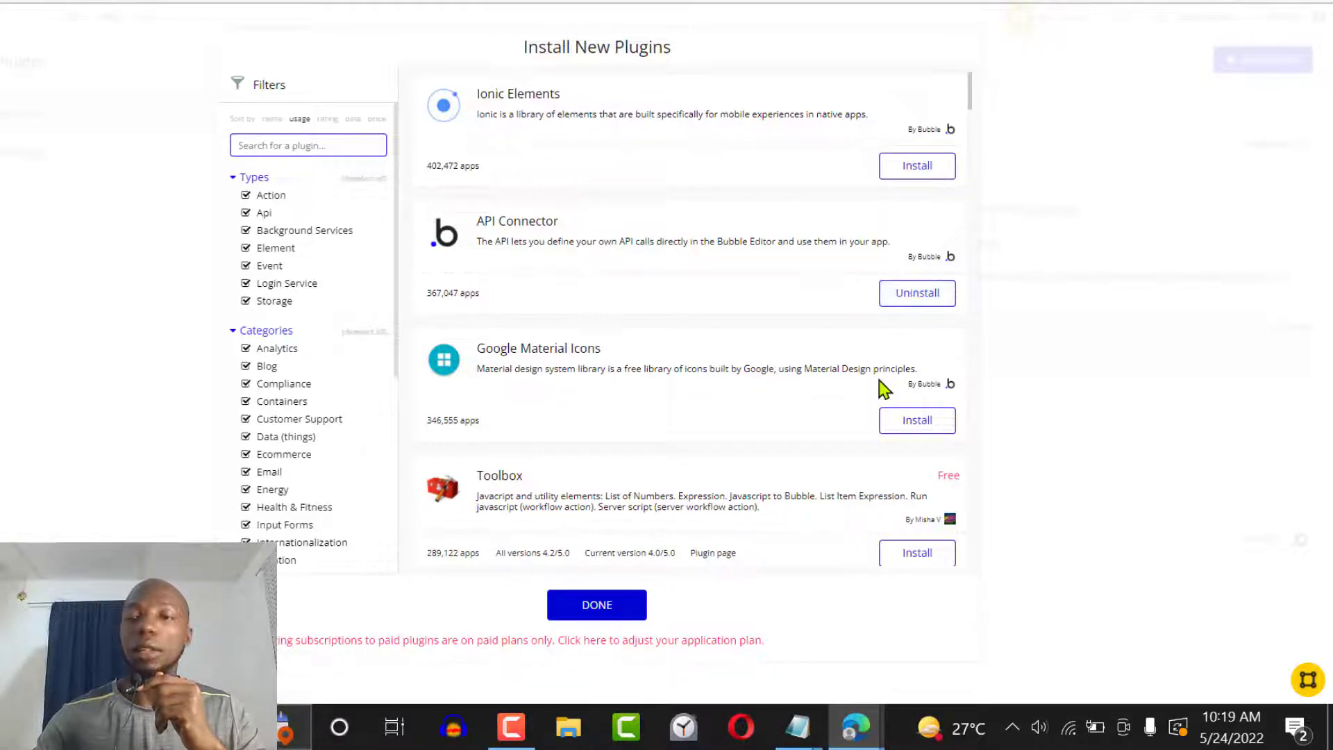
click(927, 419)
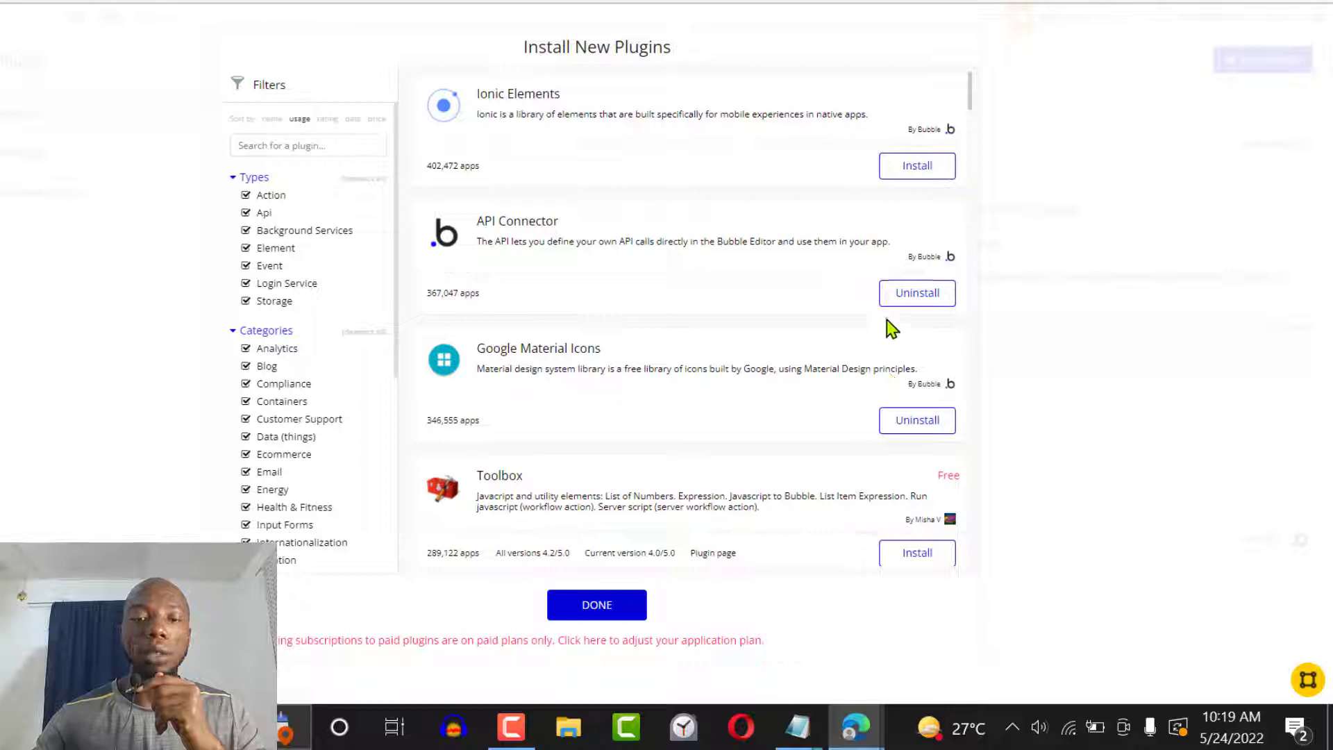
click(611, 606)
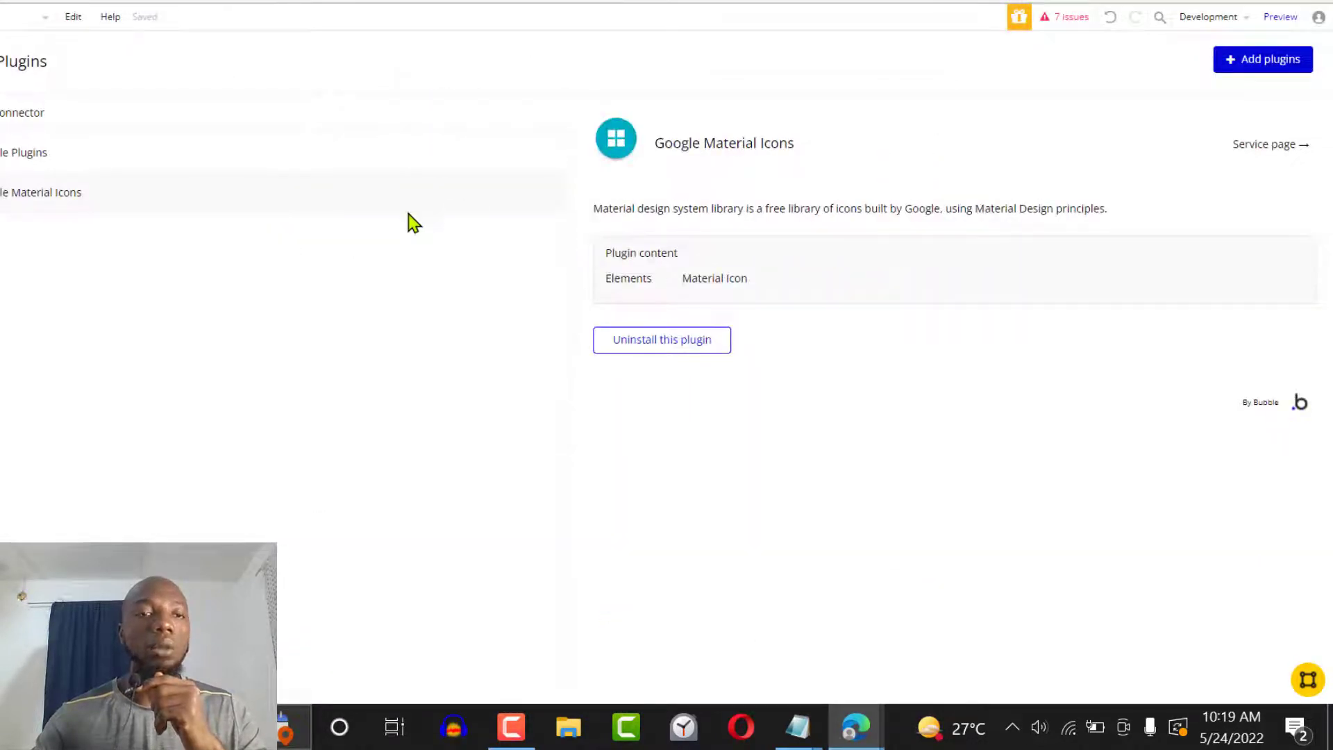
Add another API to the API Connector plugin and name it "coin market cap 2".
click(3, 124)
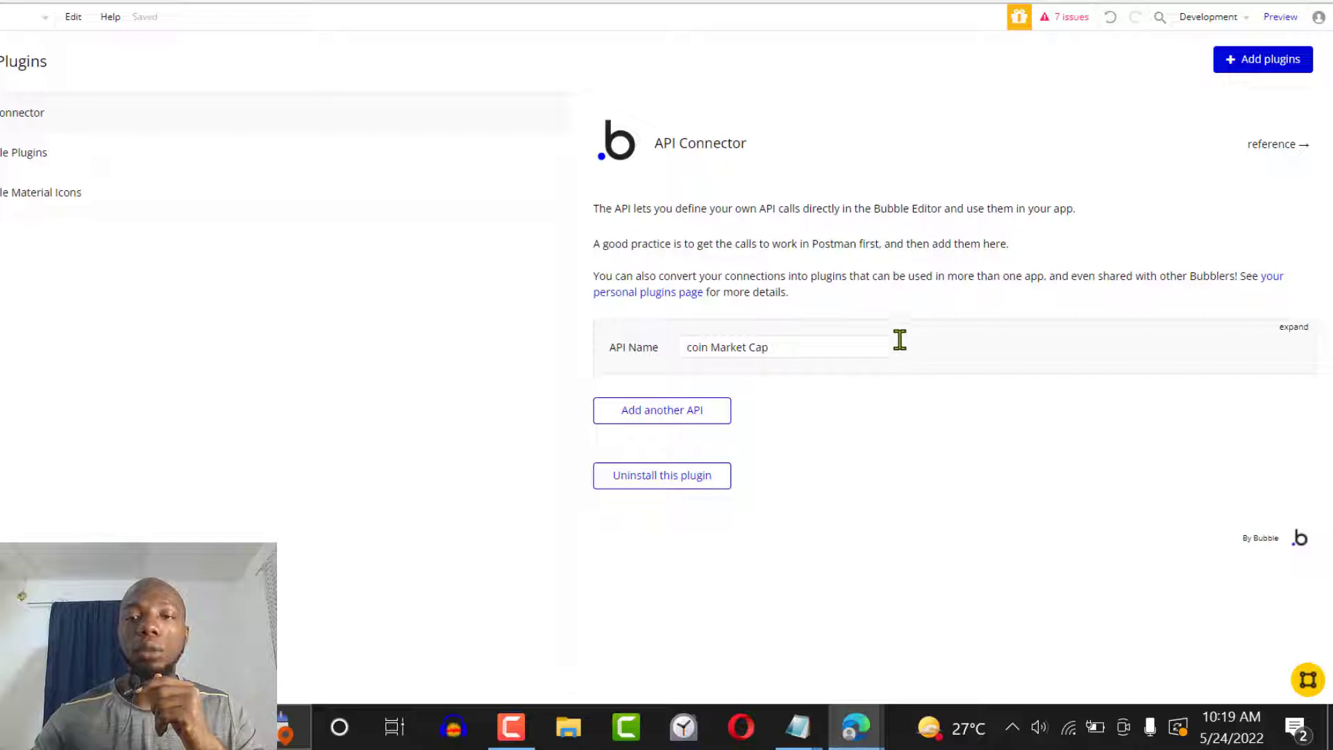
click(681, 417)
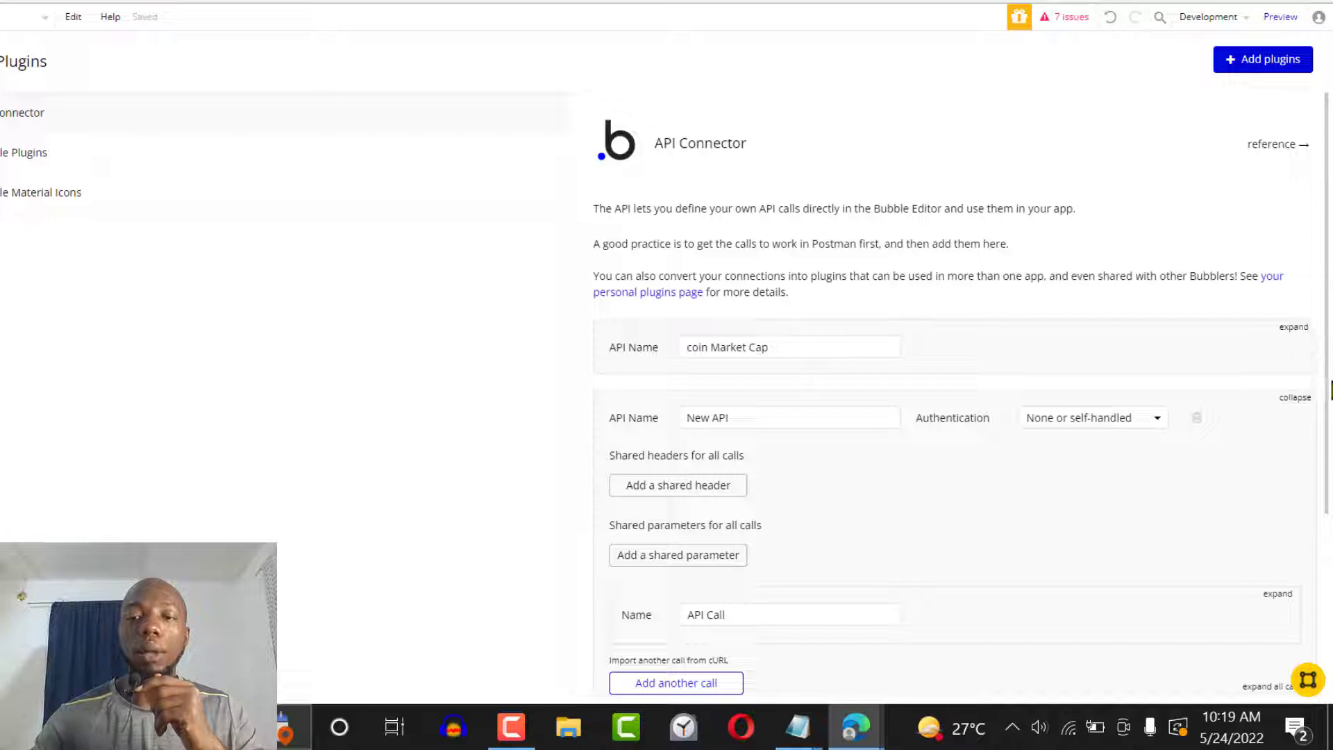
click(778, 425)
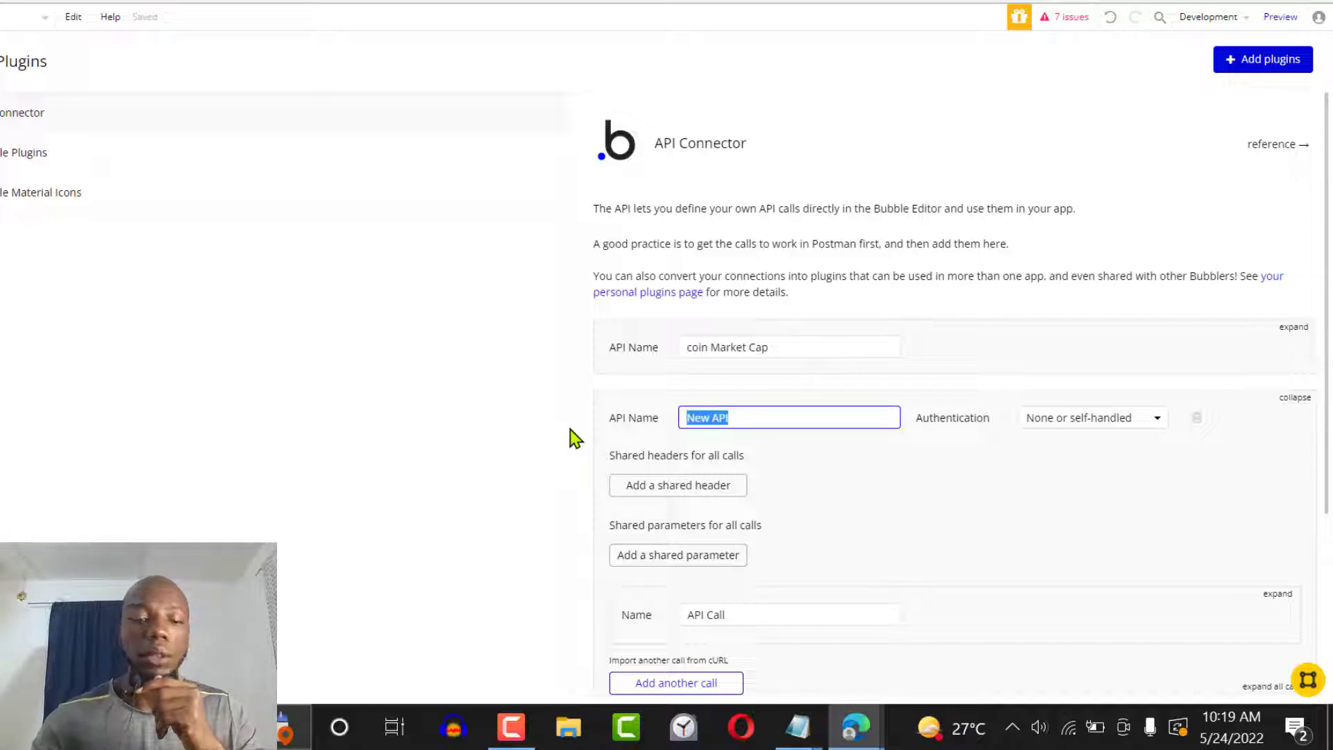
text(coin )
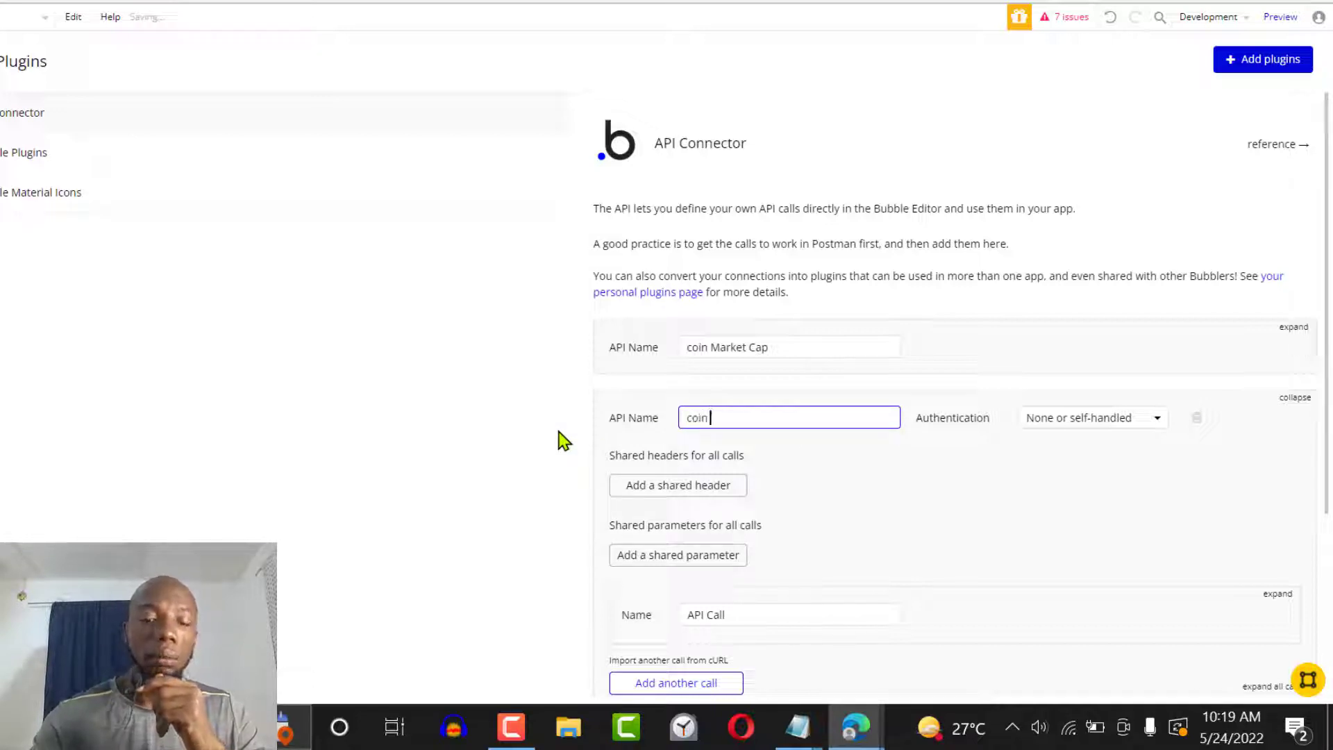
text(market)
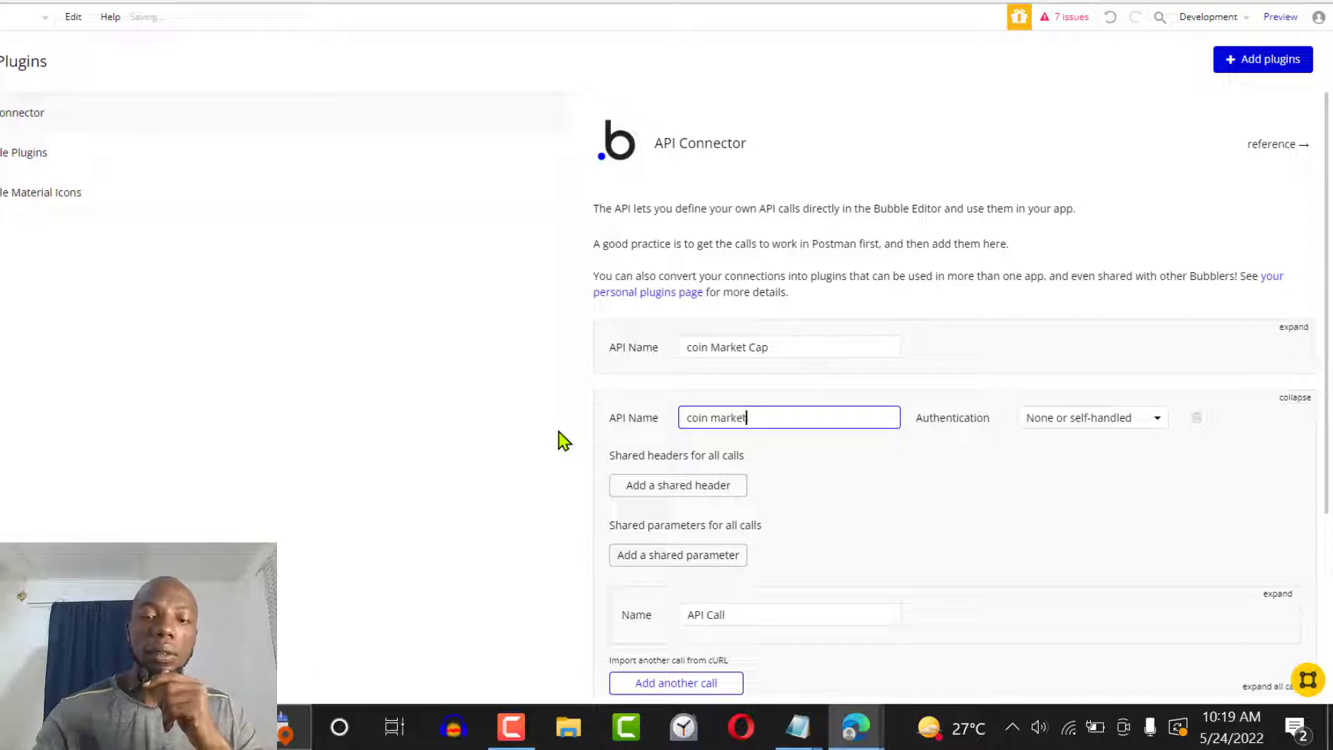
text( cap)
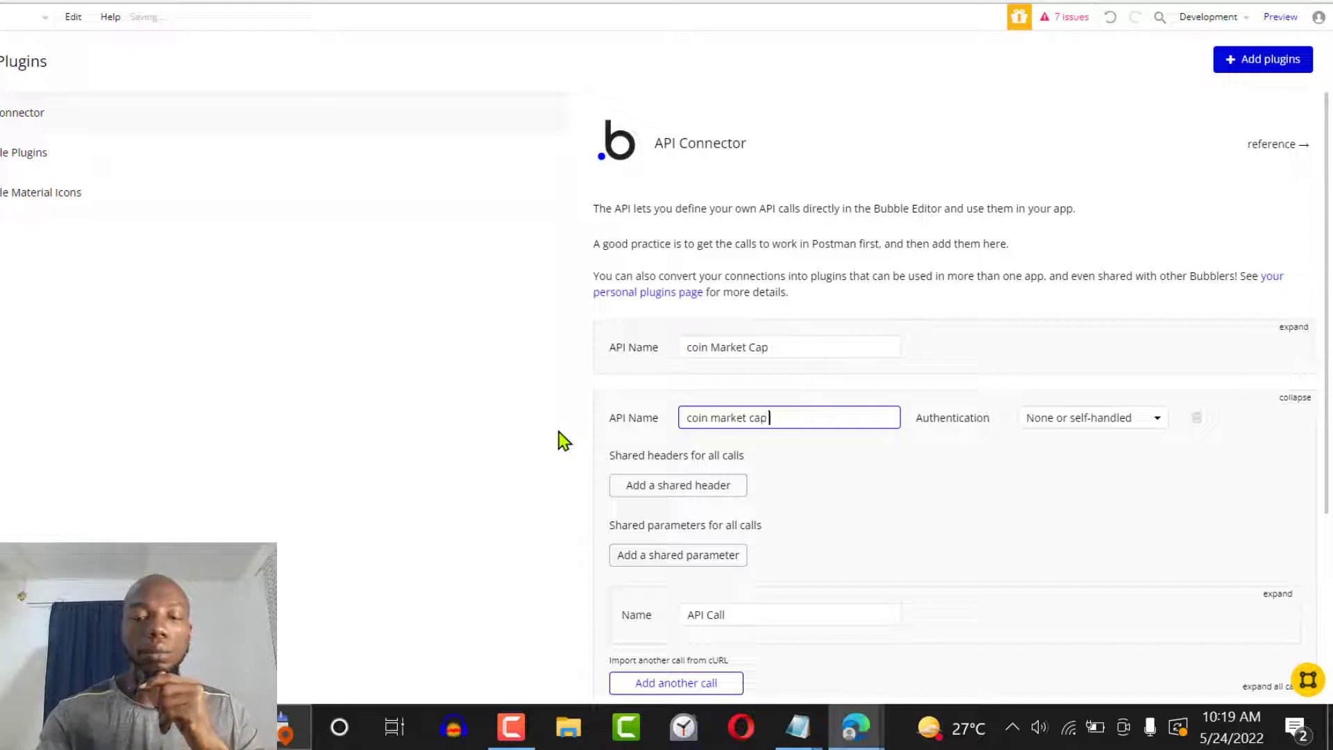
text( 2)
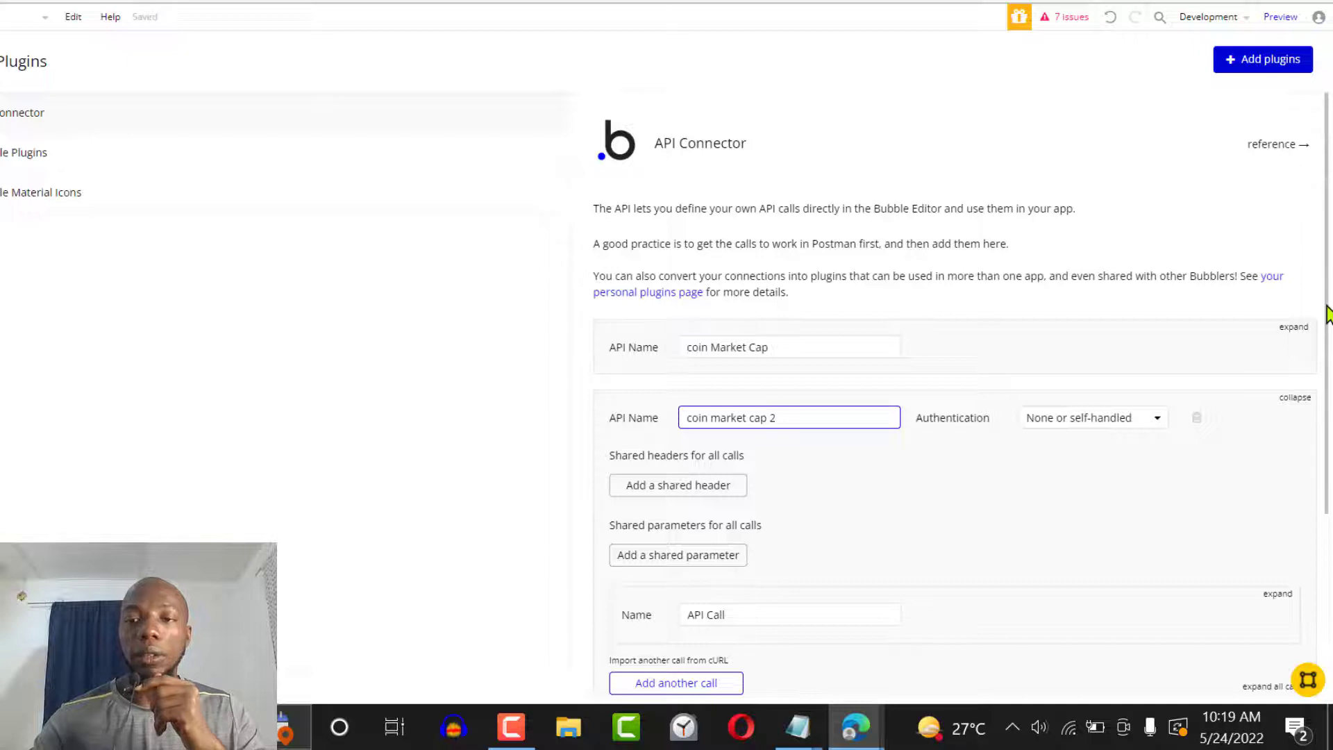
Choose None or self-handled authentication for the "coin market cap 2" API and add a shared header for all its calls.
drag(1327, 309, 1328, 422)
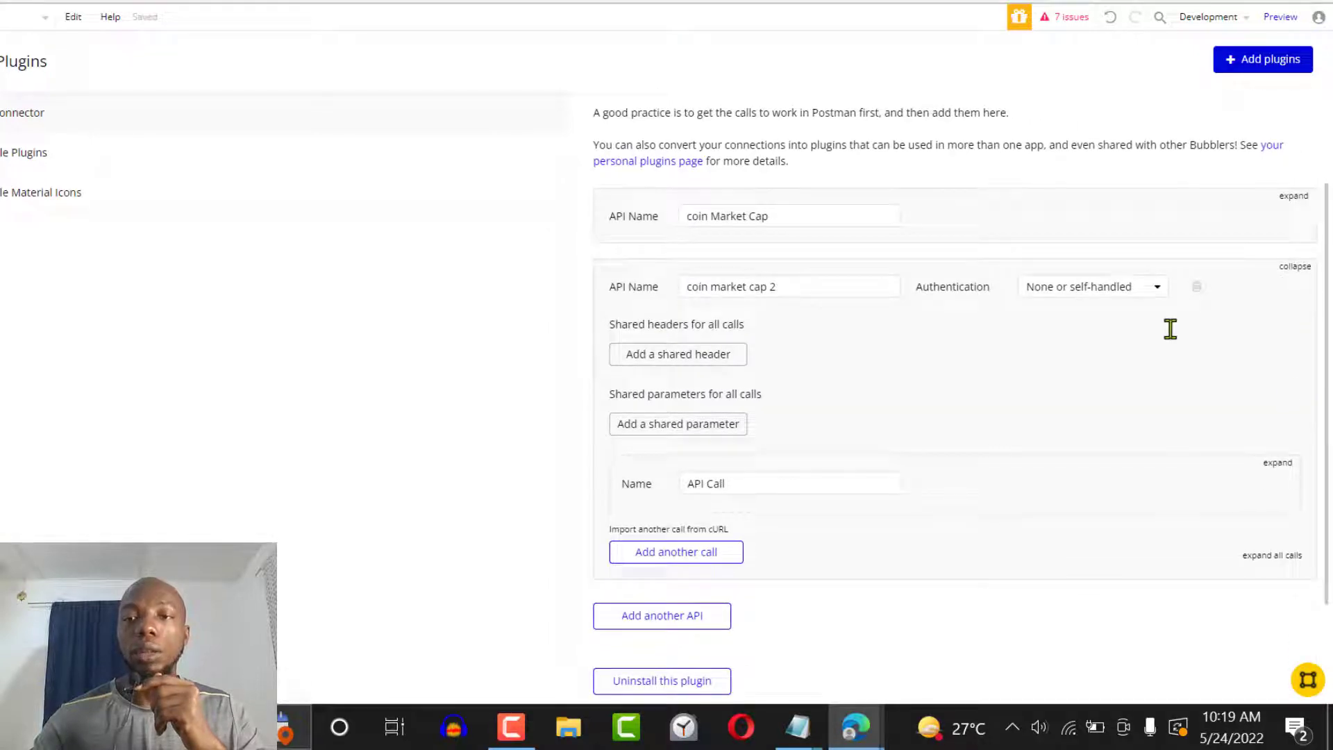
click(1107, 289)
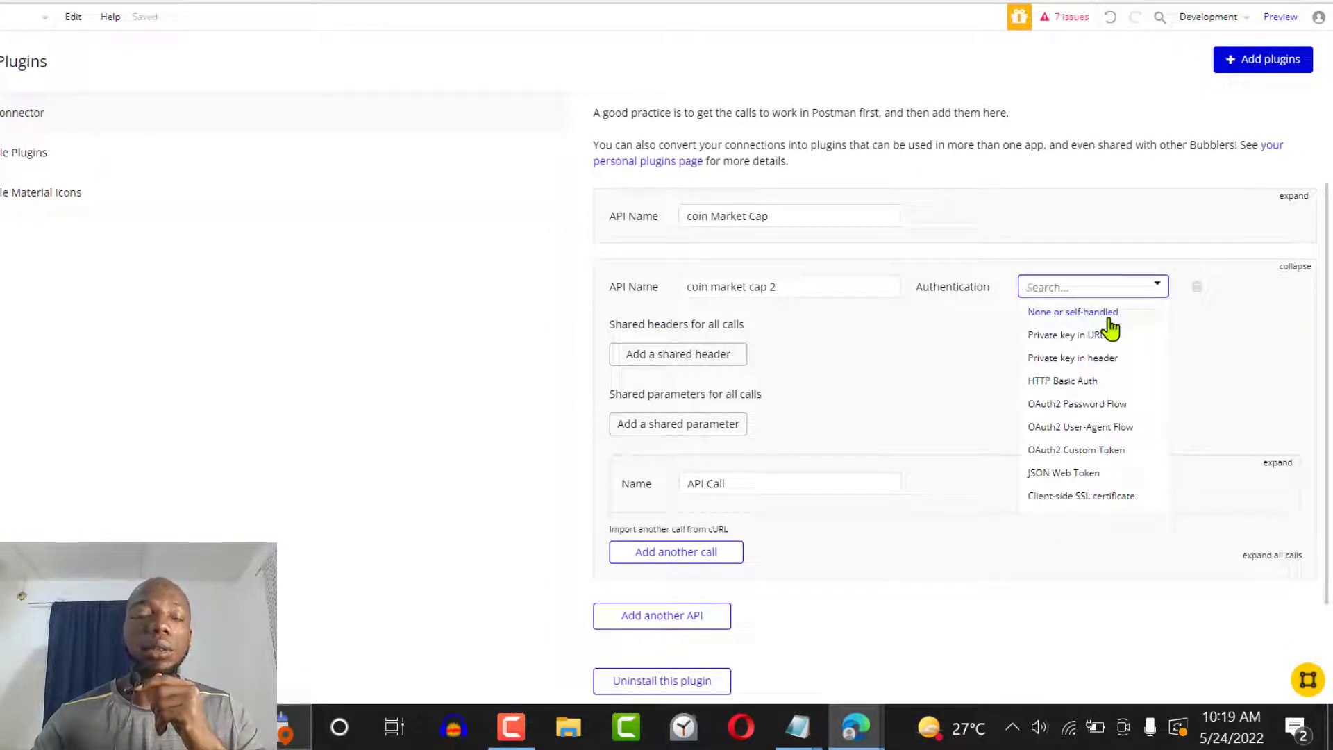
click(1038, 318)
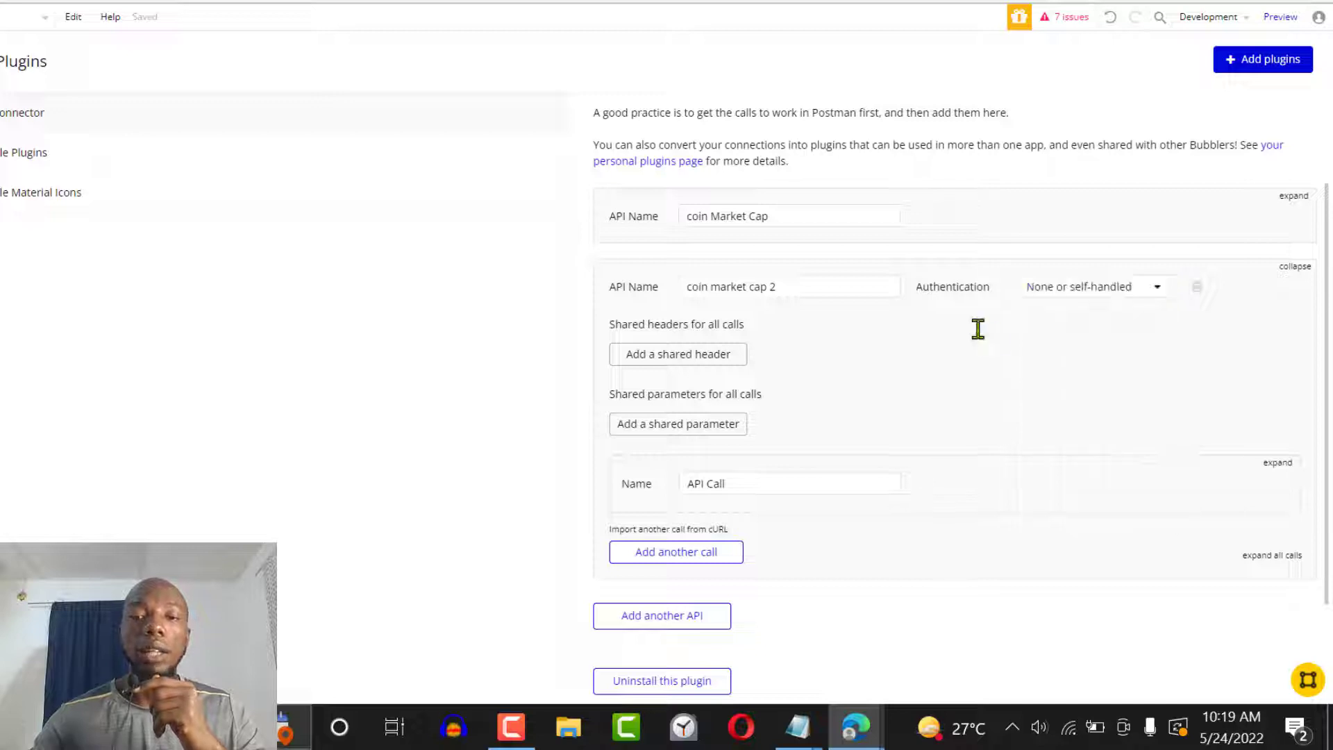
click(711, 362)
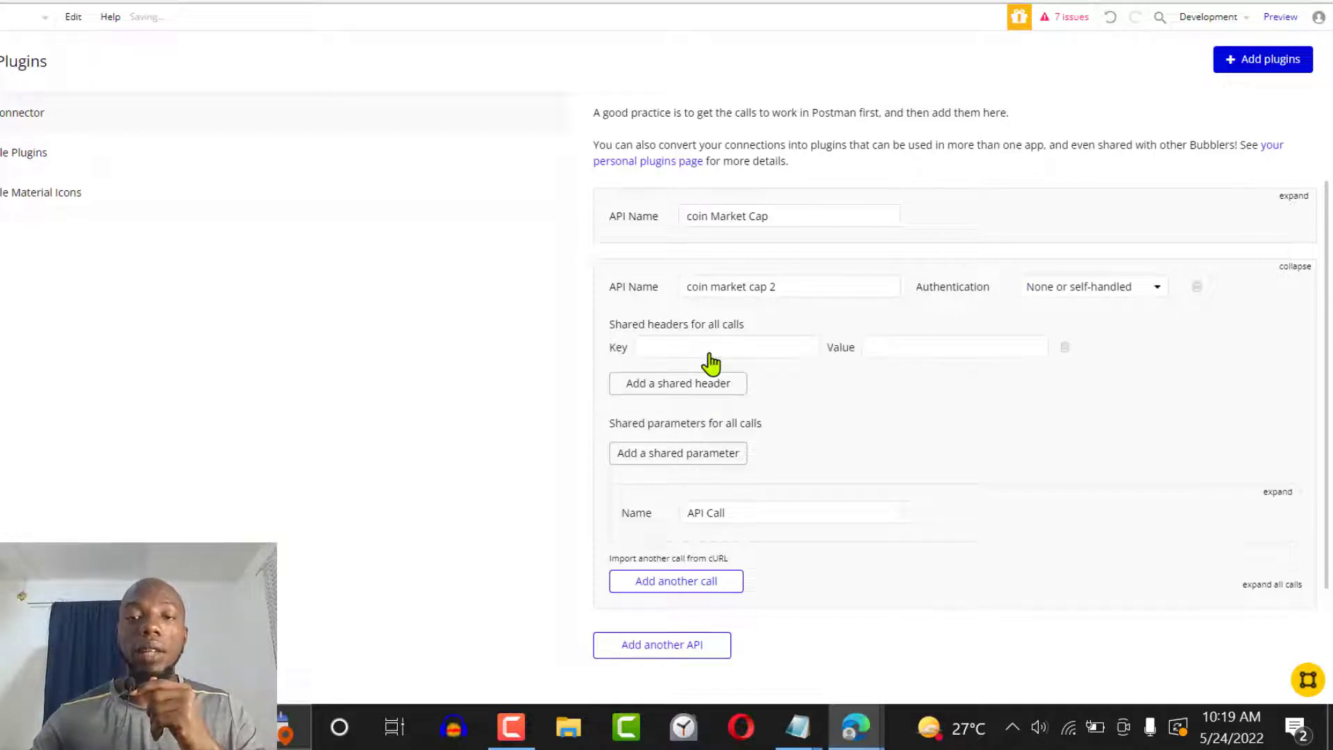
click(763, 353)
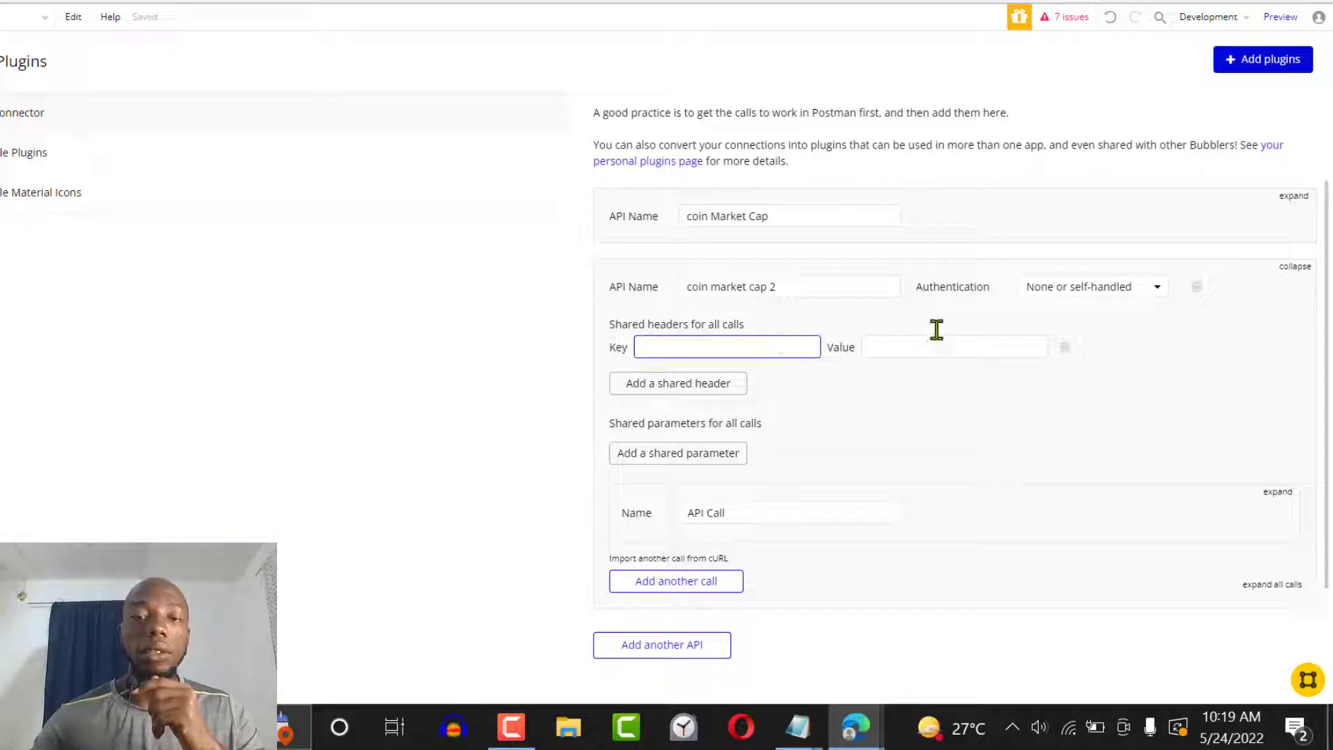
click(908, 347)
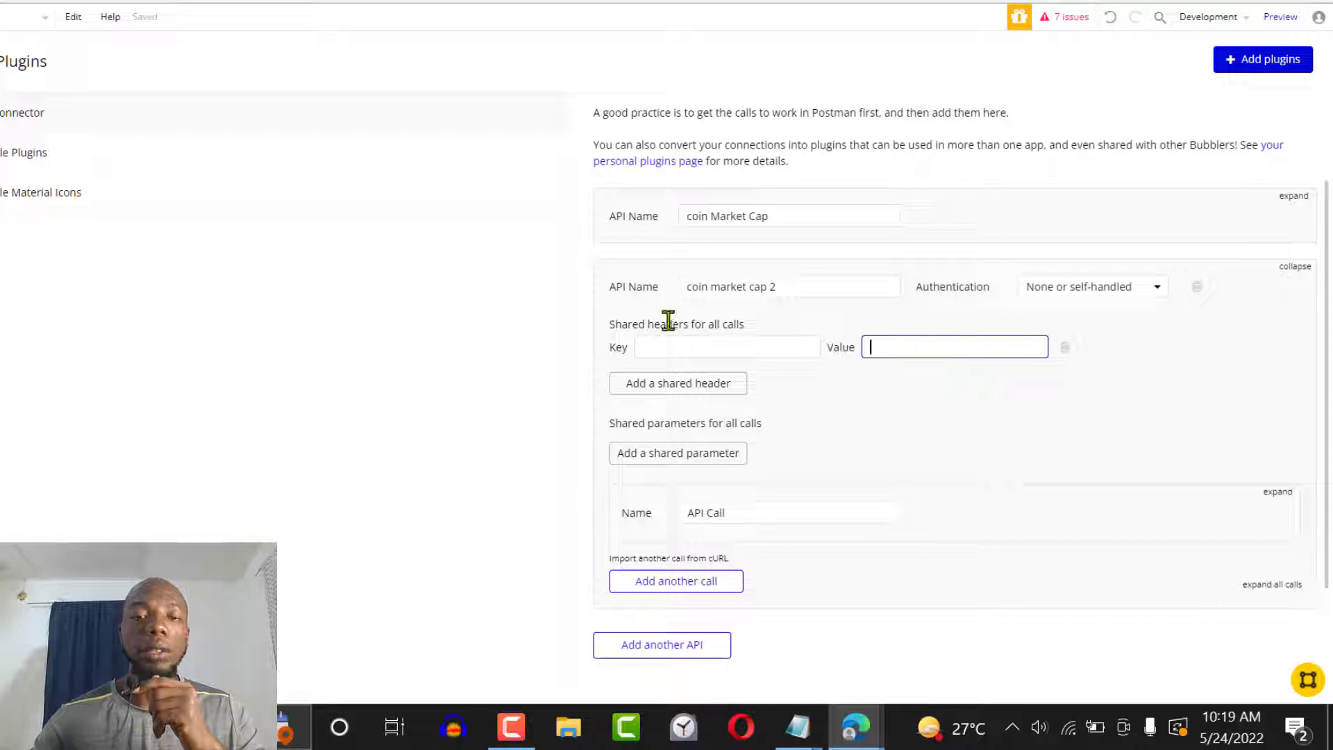
click(713, 341)
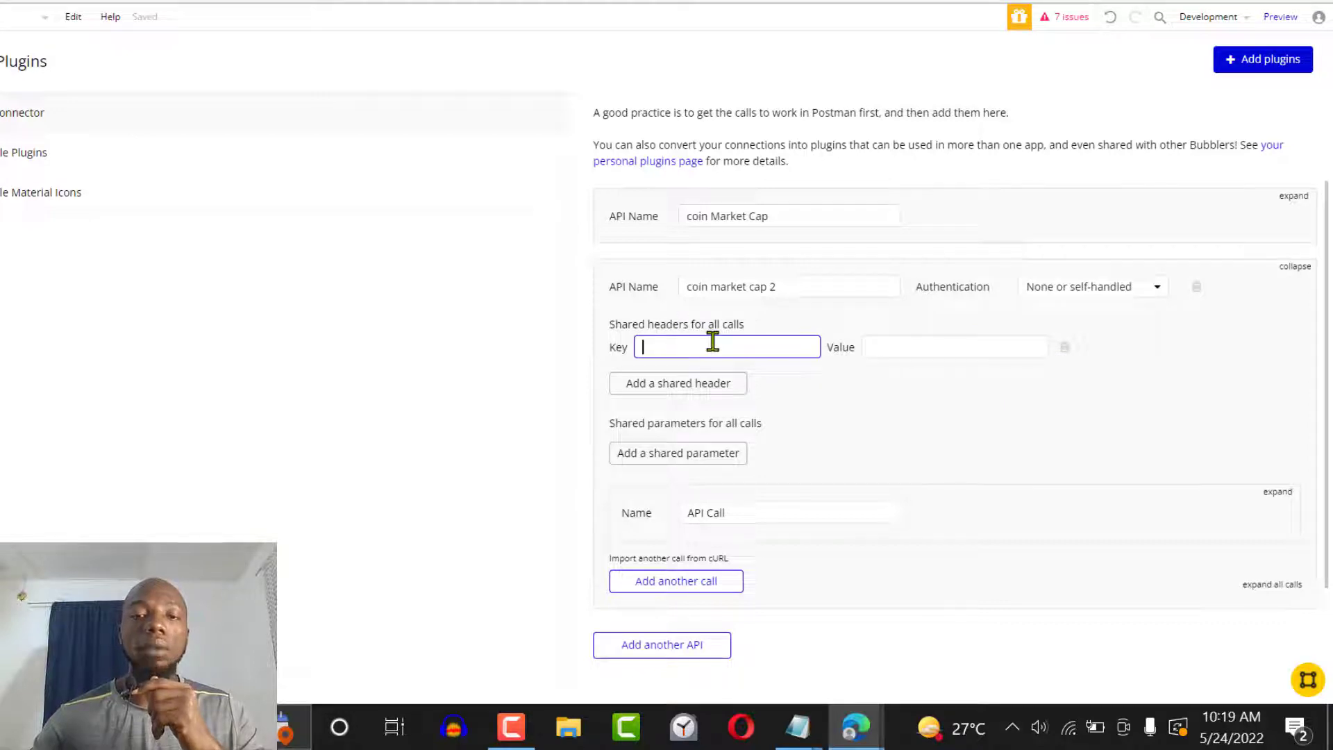
click(955, 343)
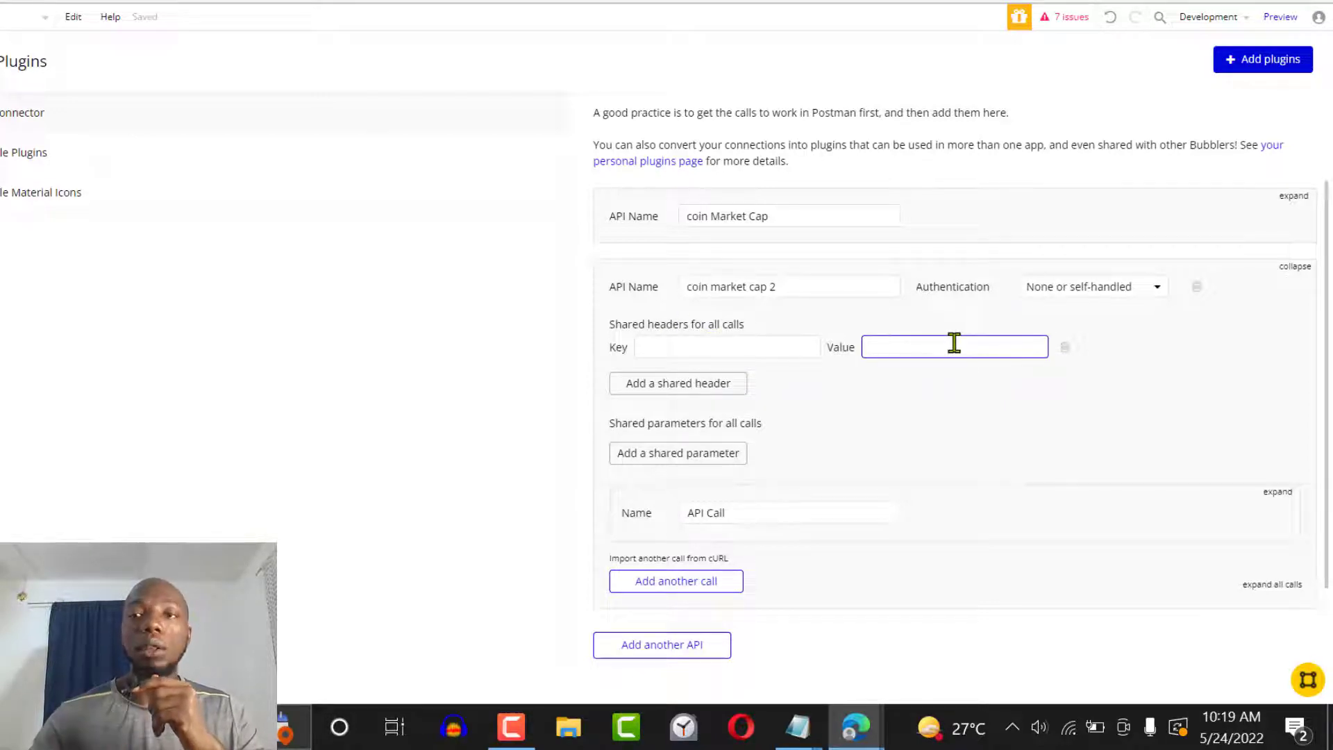
Paste the CoinMarketCap API key as the value of the "coin market cap 2" shared header.
click(799, 0)
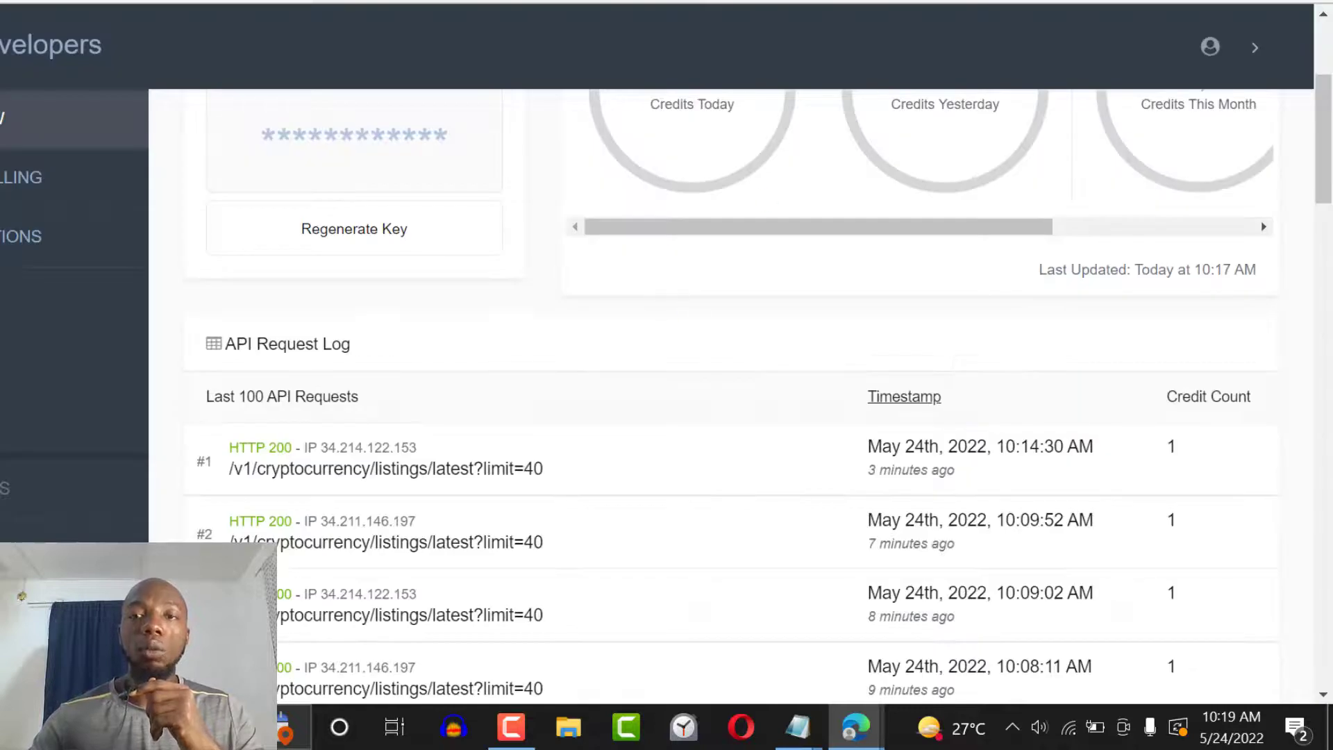
key(ctrl+Tab)
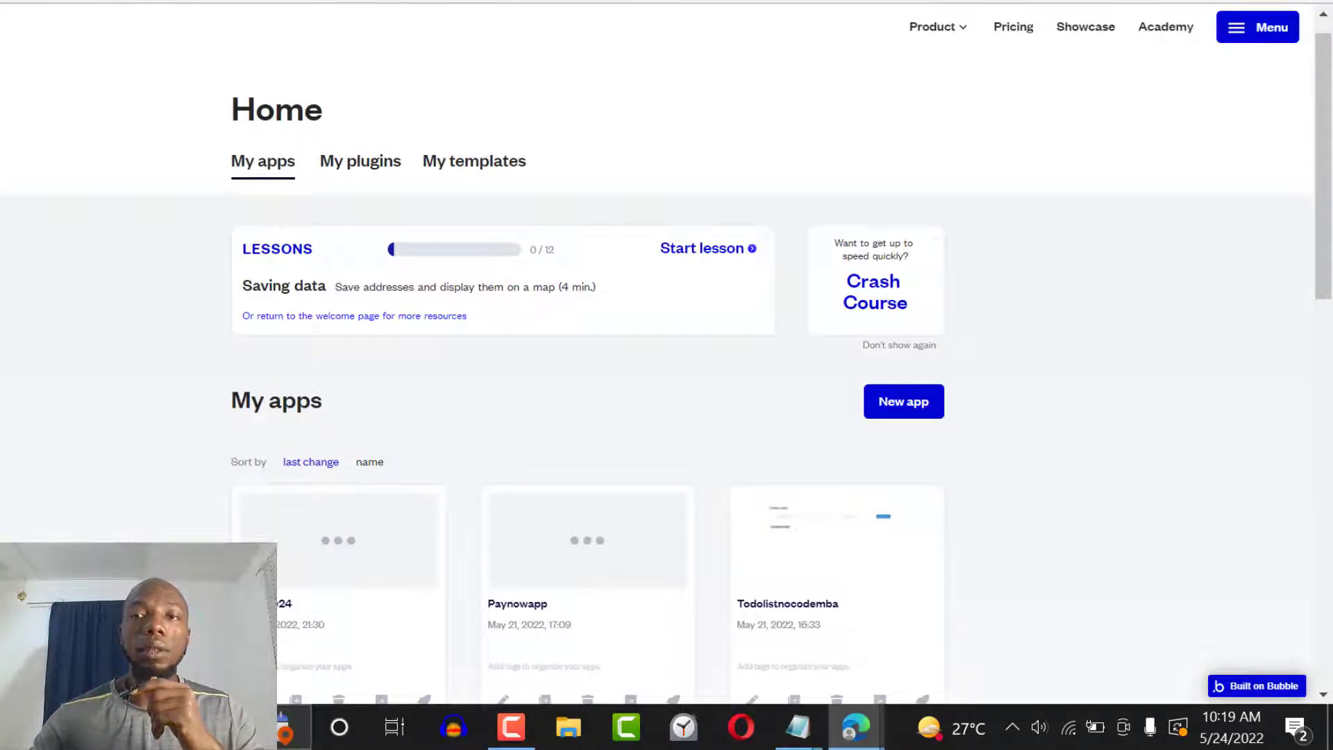
key(ctrl+shift+Tab)
click(785, 1)
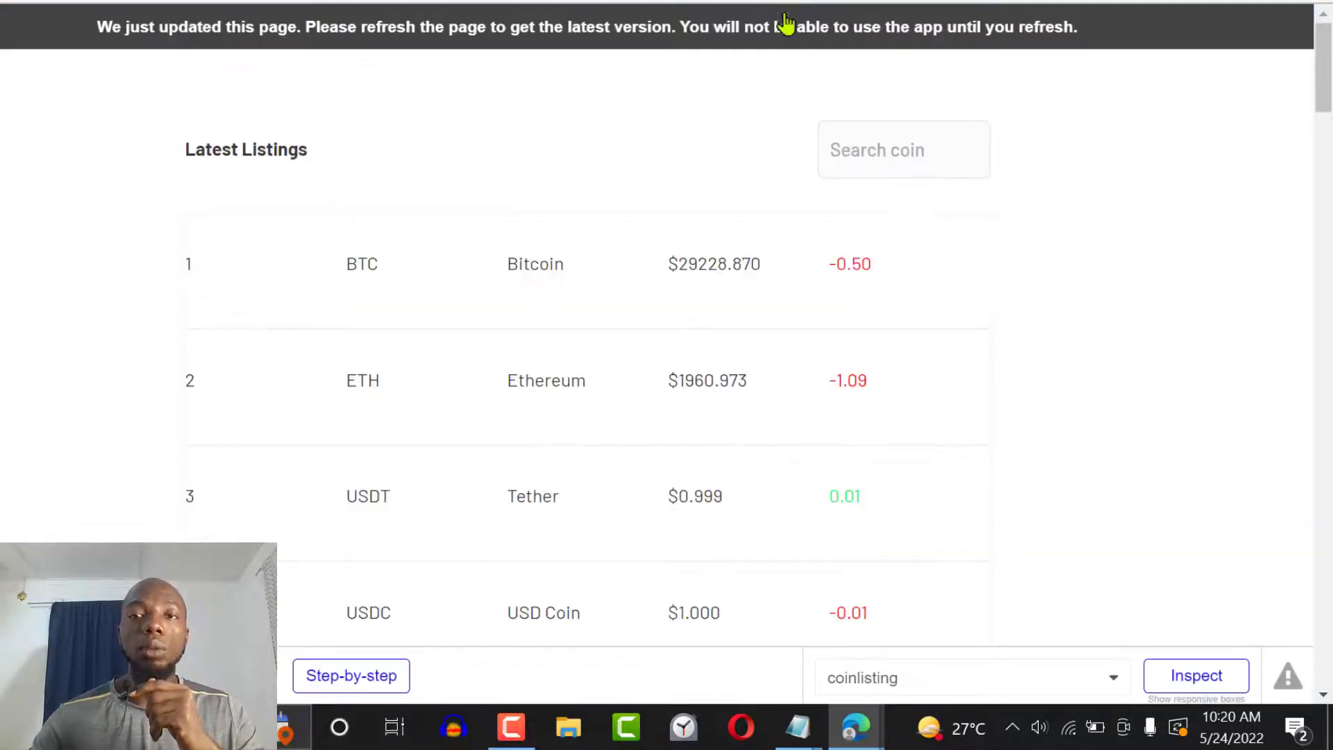
key(ctrl+shift+Tab)
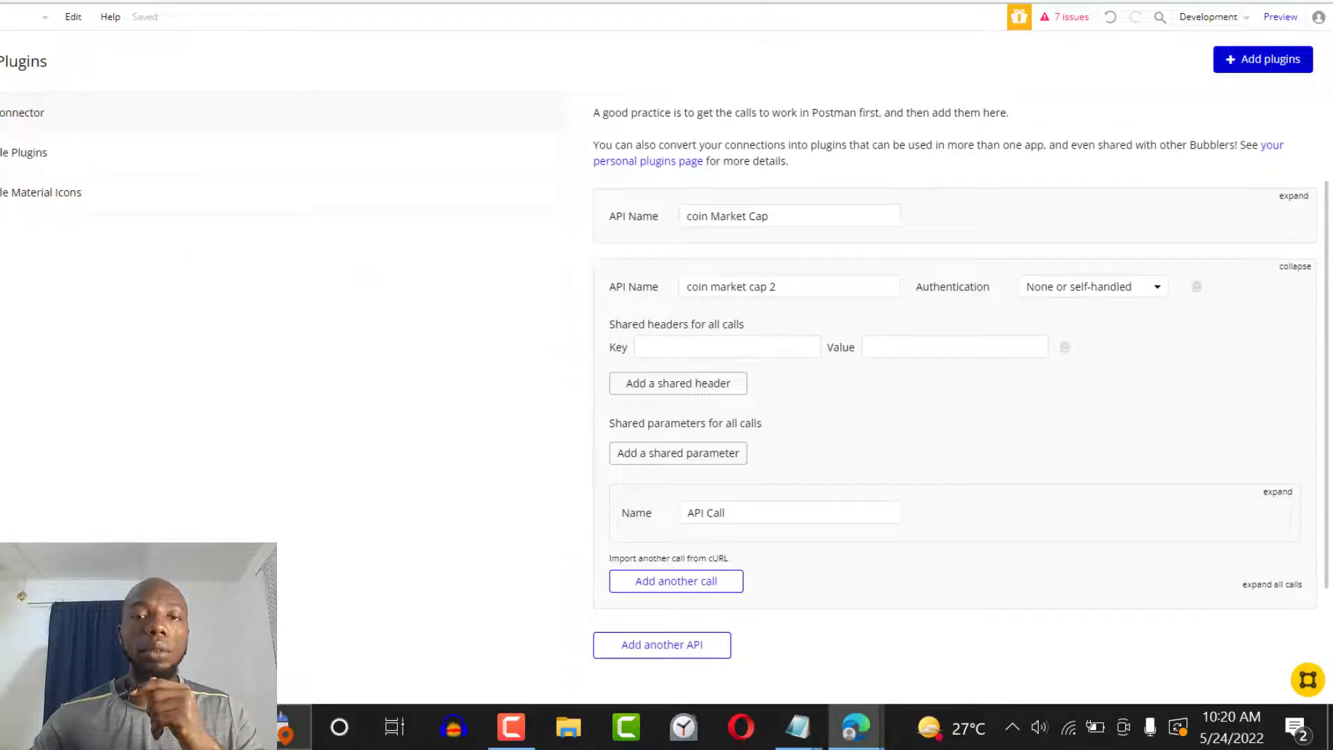
key(ctrl+shift+Tab)
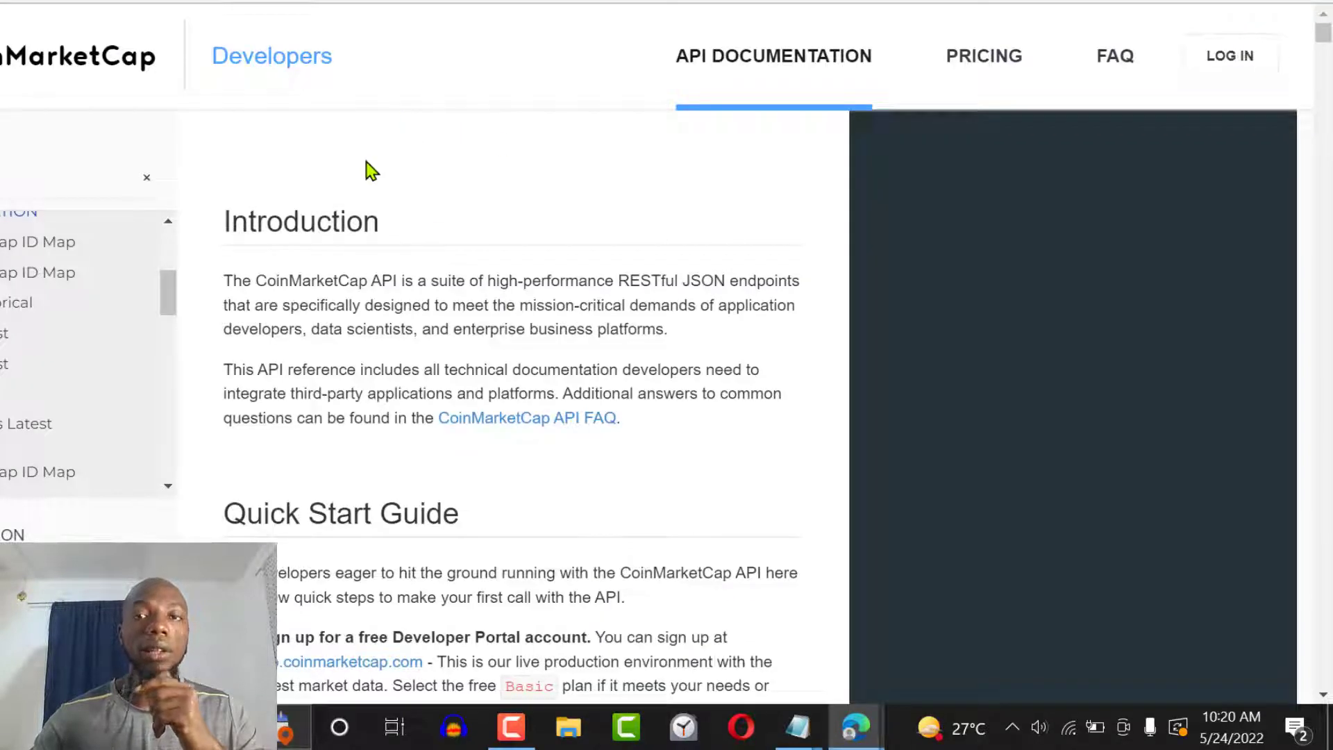
key(ctrl+Tab)
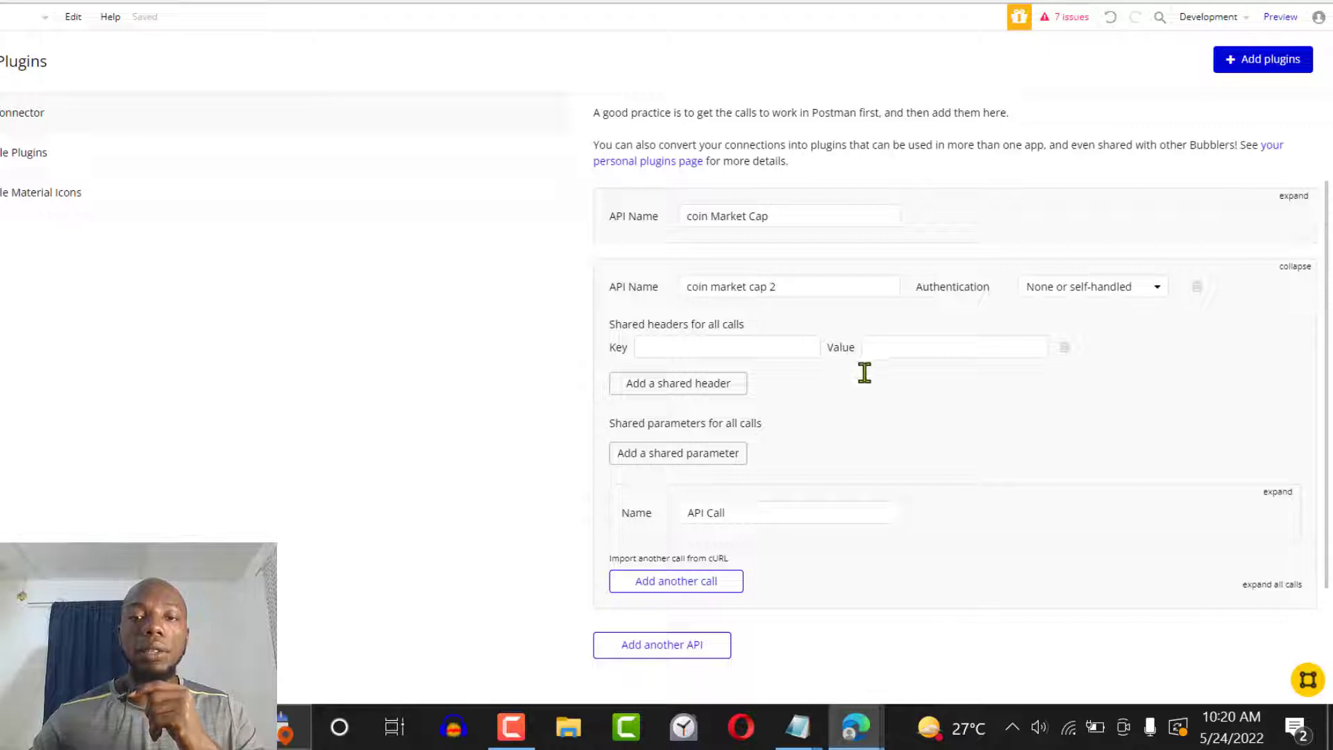
click(882, 342)
key(ctrl+v)
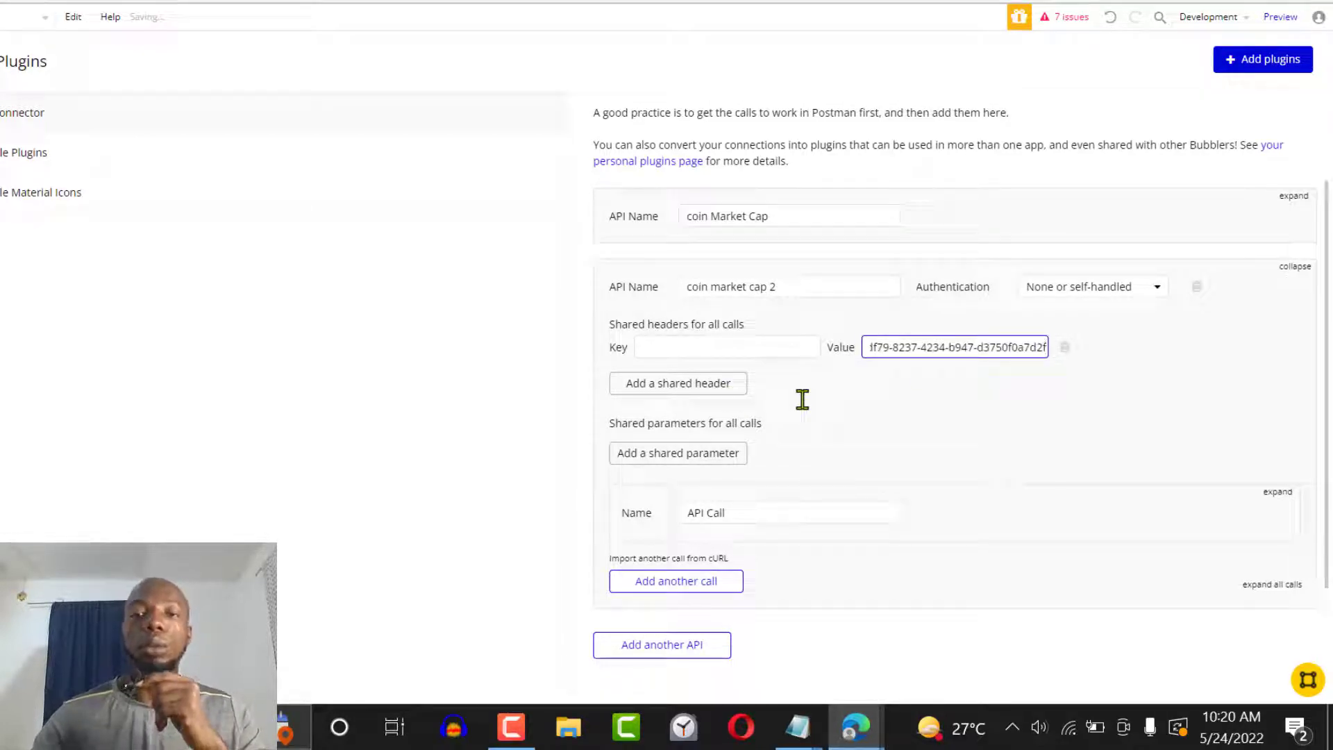
click(738, 347)
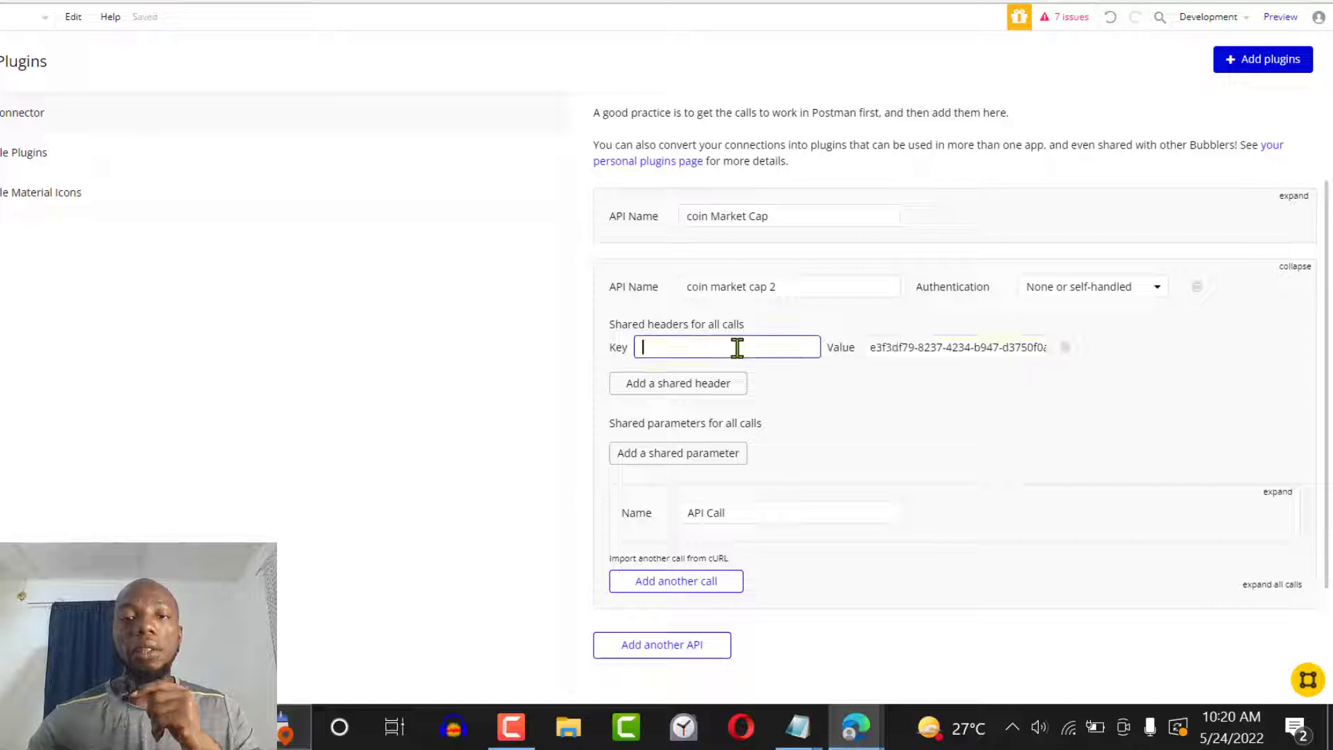
click(887, 347)
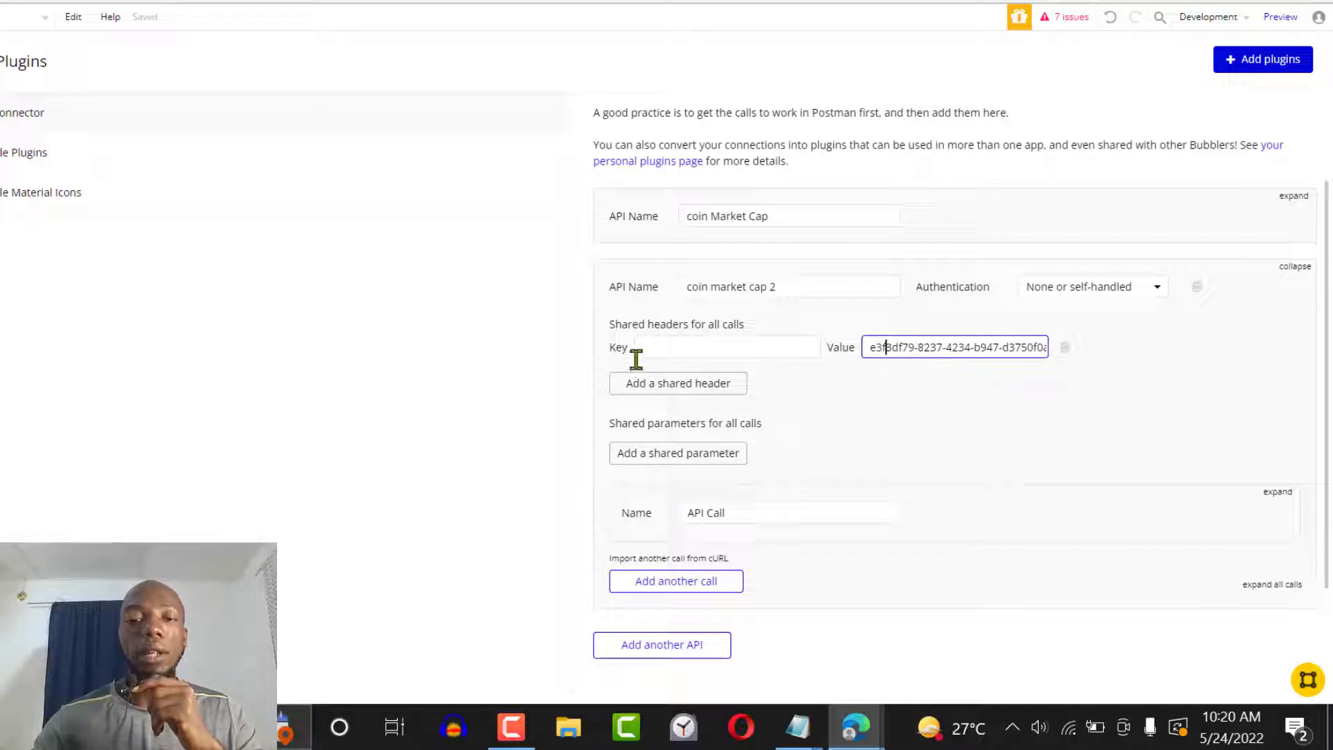
click(684, 353)
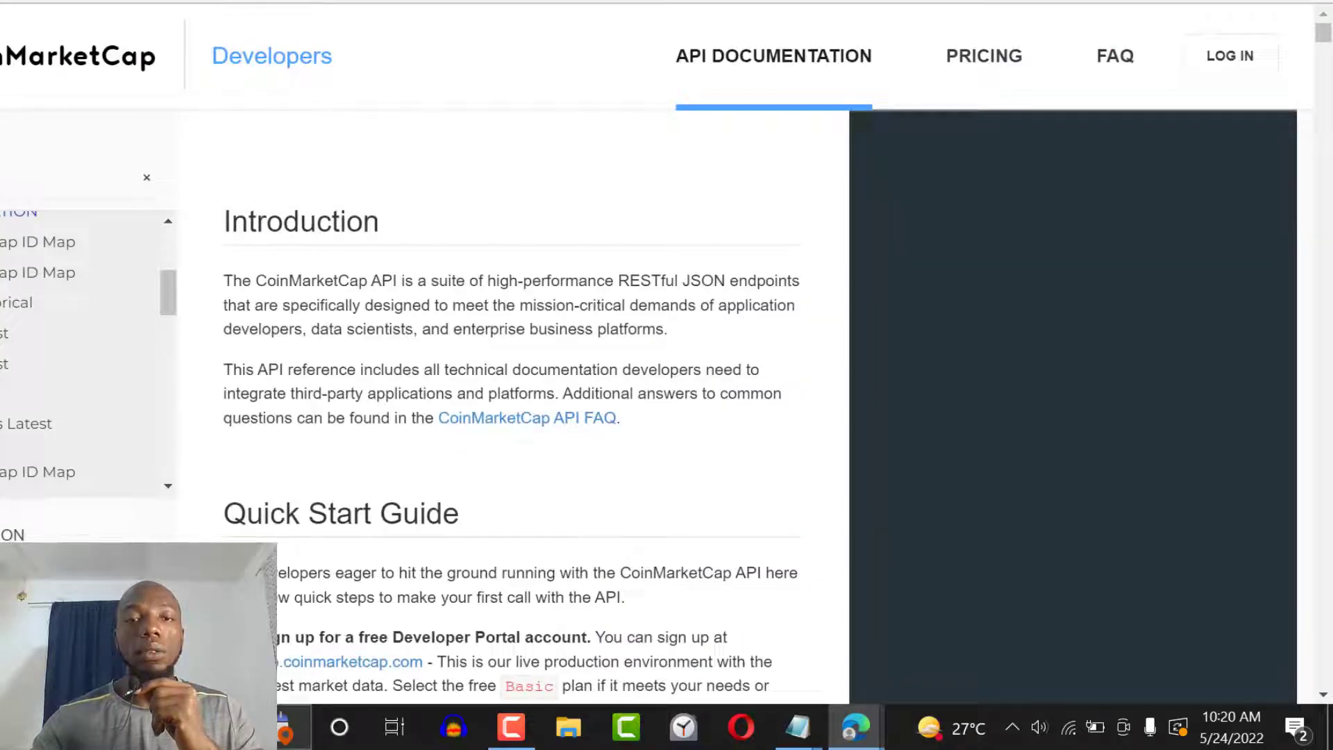
Examine the quick start and authentication sections of the CoinMarketCap API documentation for how to supply the API key.
click(556, 2)
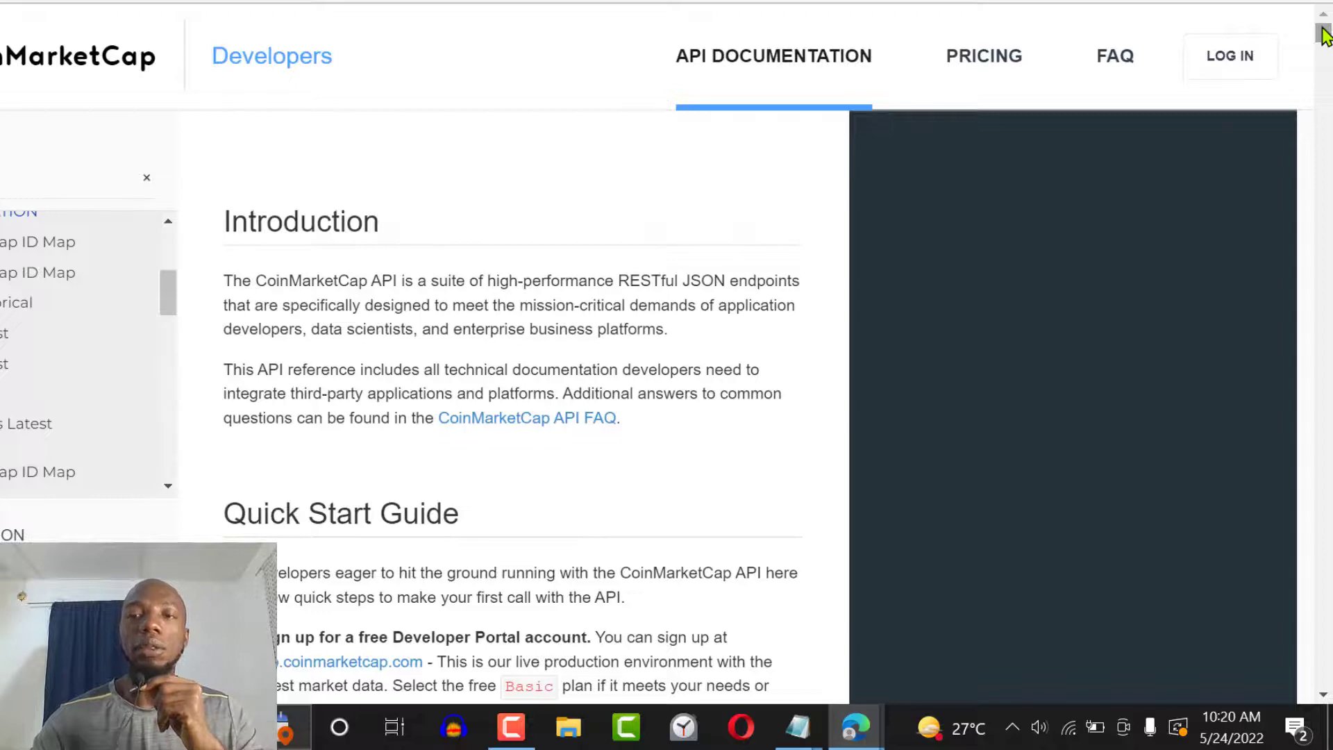
scroll(1323, 33, down, 5)
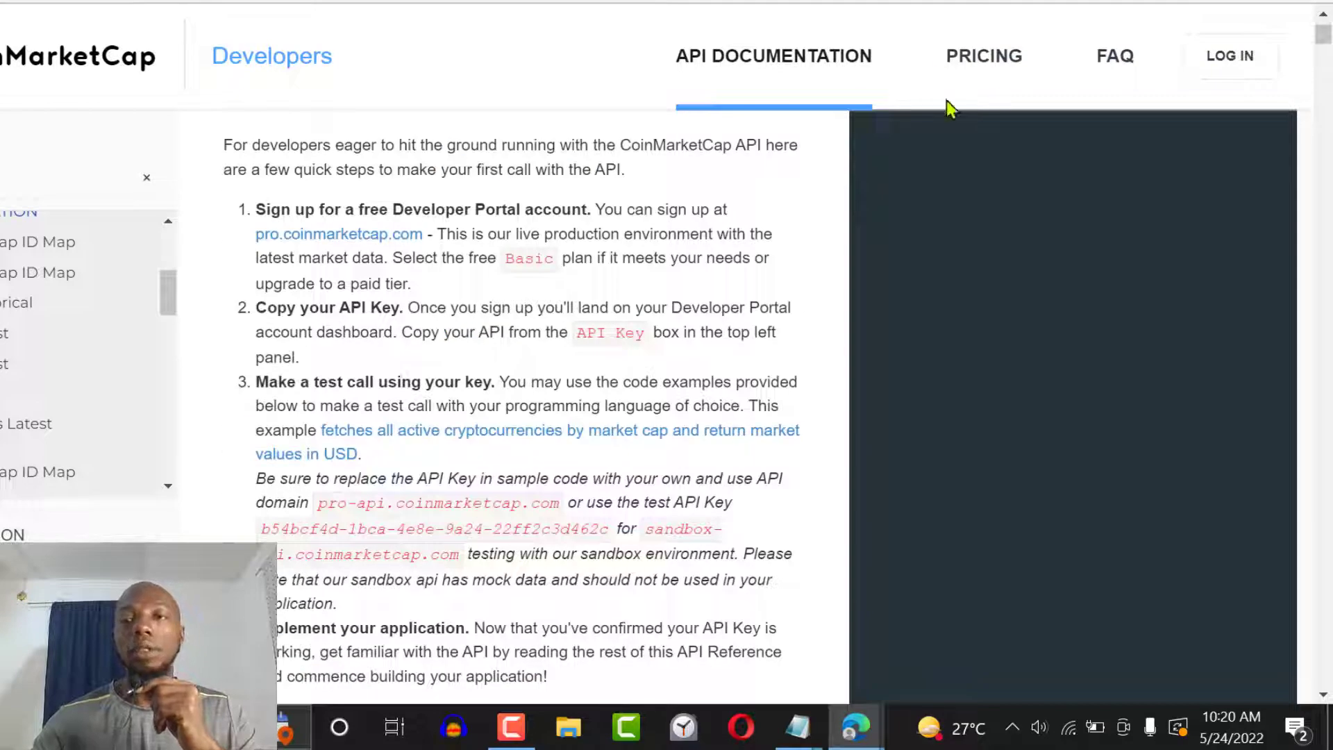
scroll(1327, 35, down, 5)
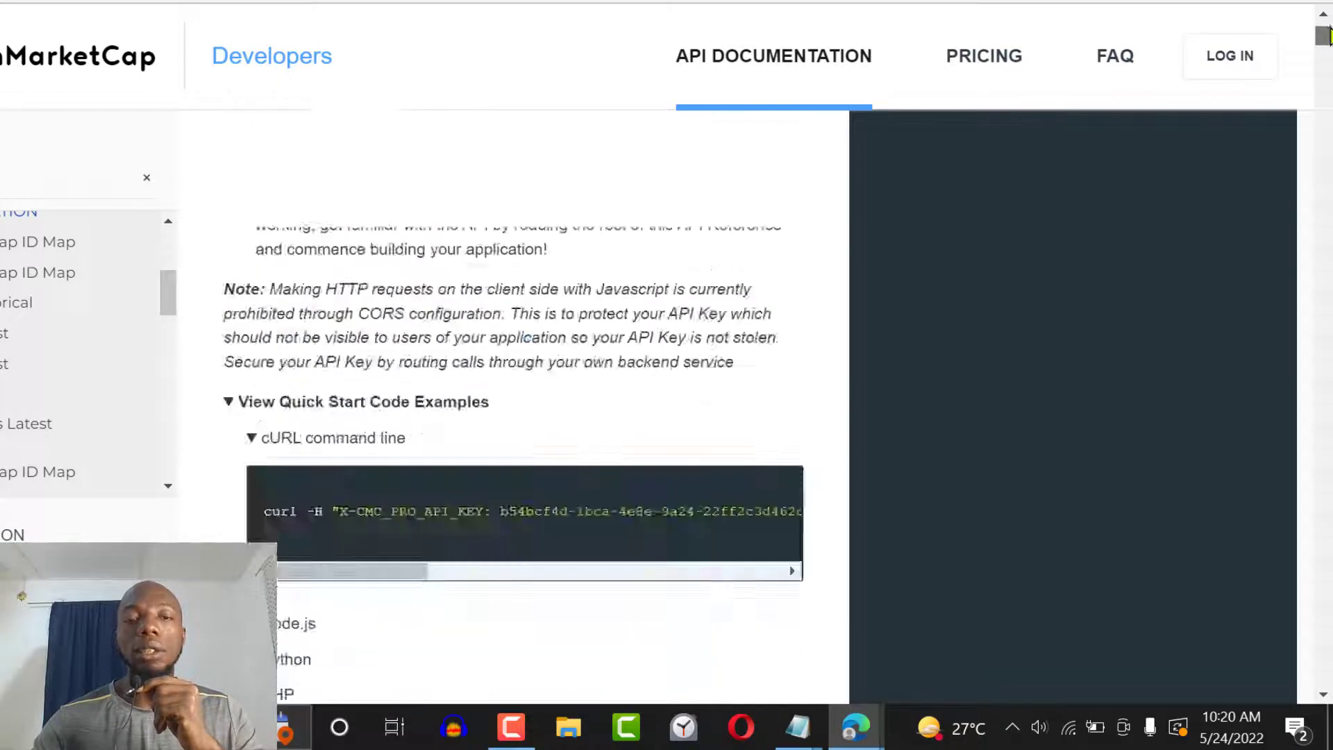
scroll(1326, 35, up, 5)
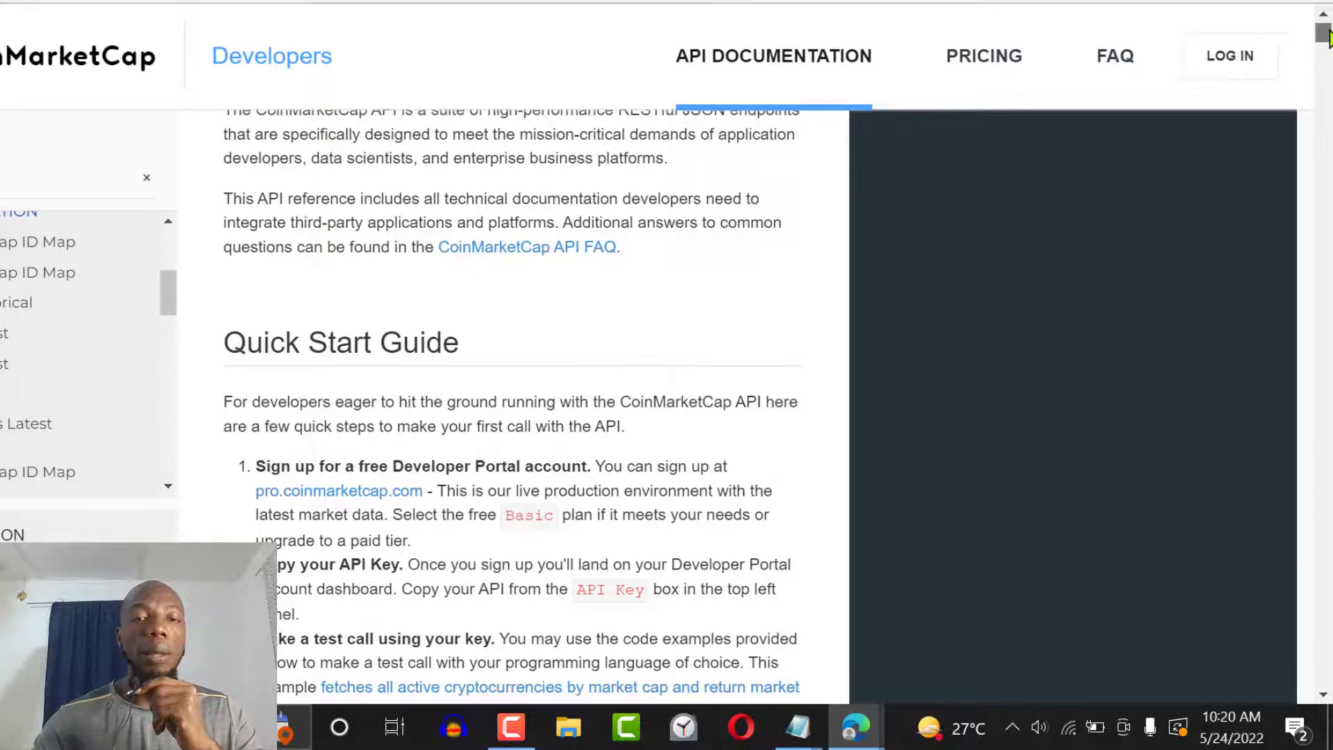
scroll(1328, 34, down, 10)
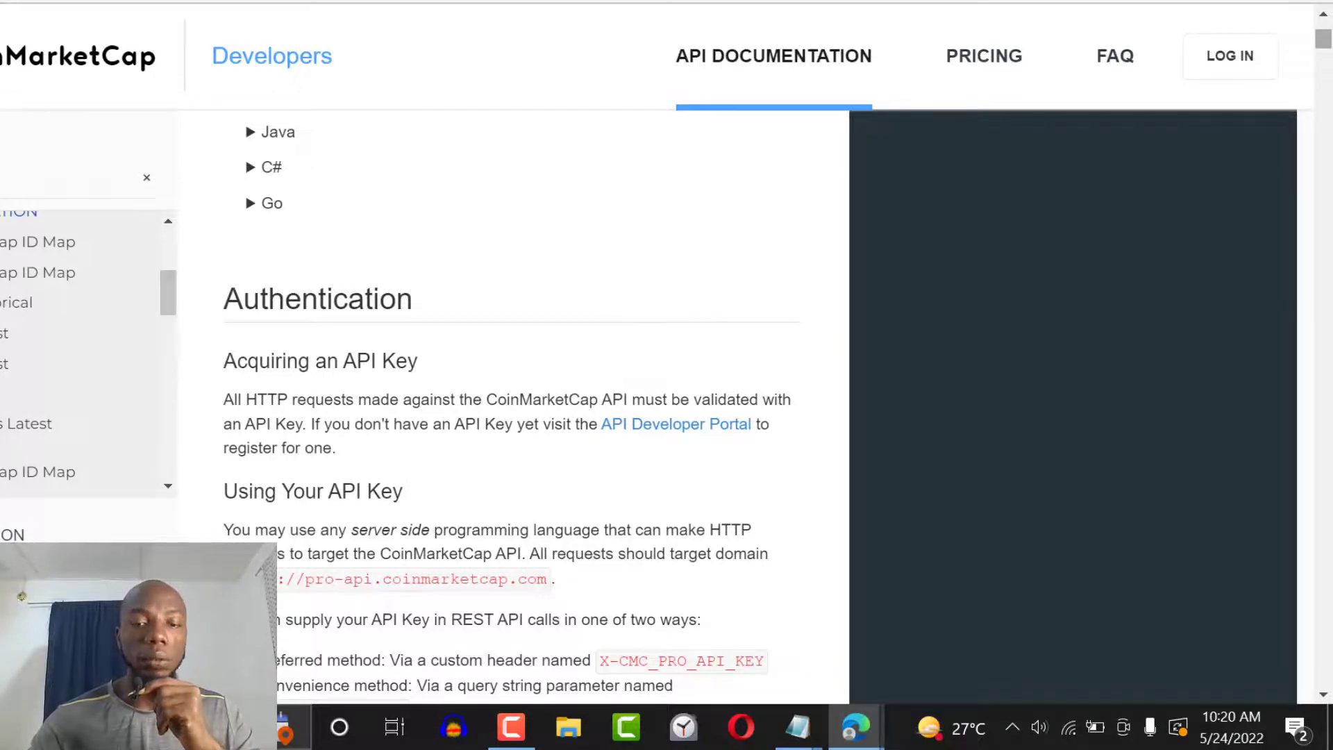
scroll(1327, 34, down, 8)
scroll(1326, 35, up, 5)
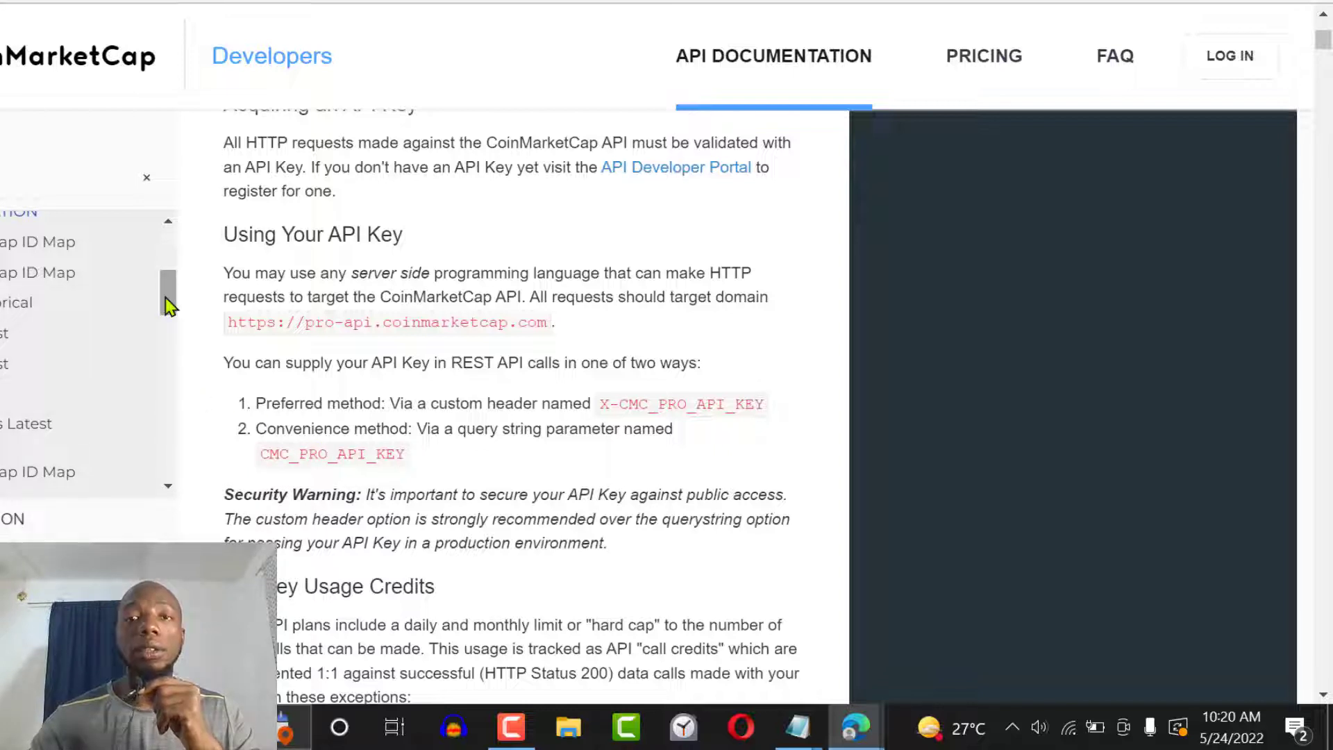
drag(164, 278, 152, 235)
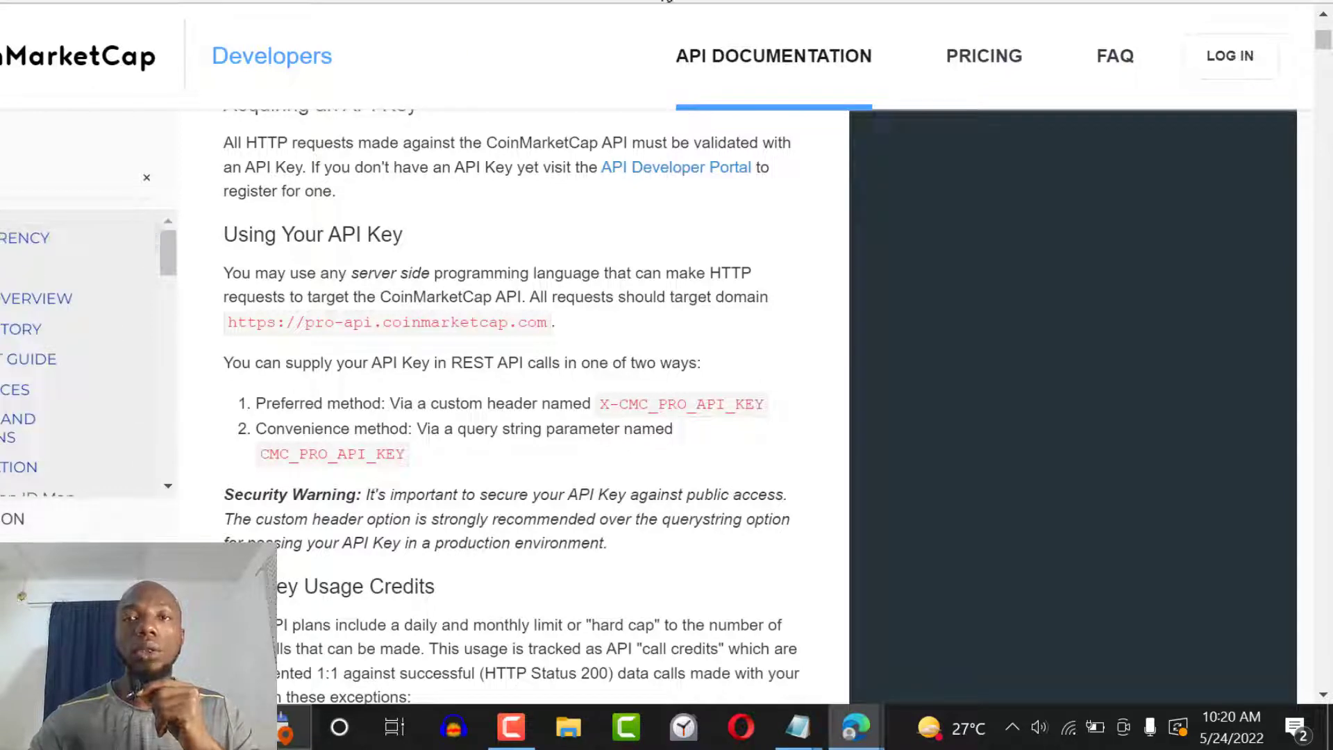
key(ctrl+Tab)
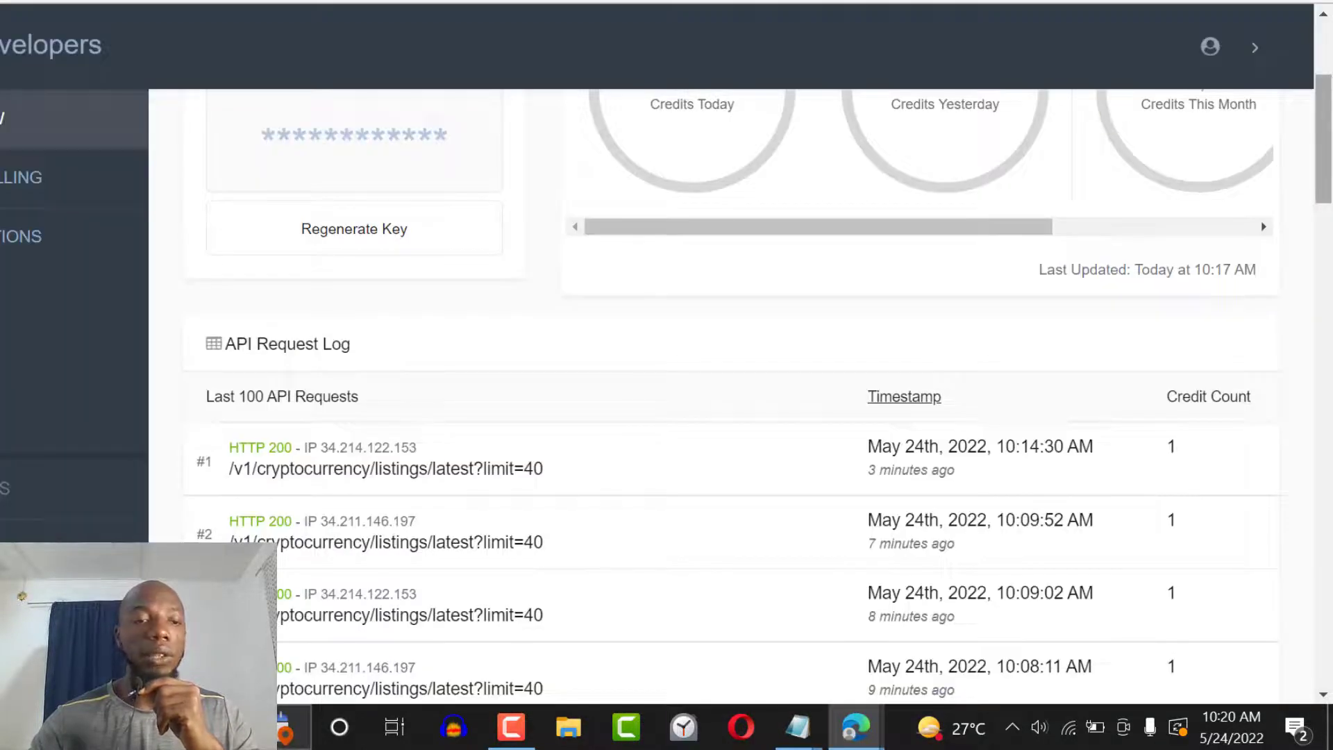
scroll(437, 481, down, 2)
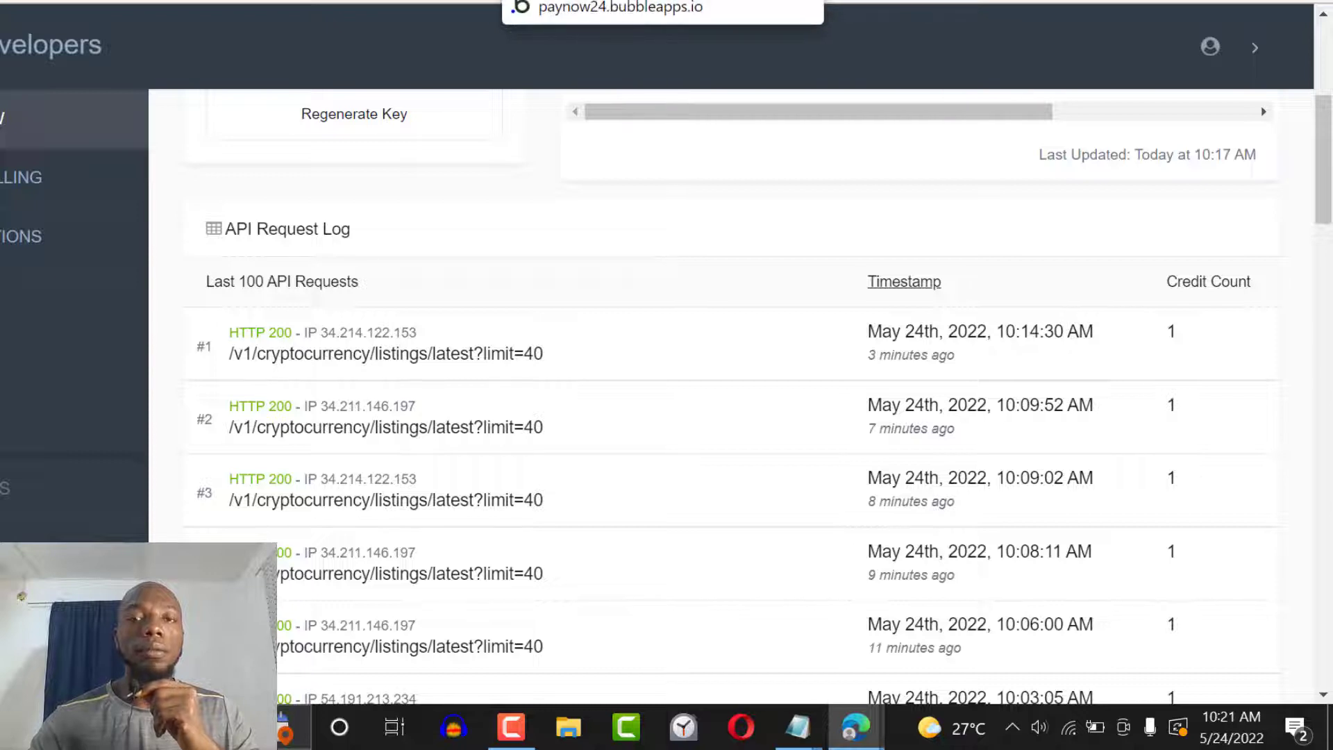
Copy the custom header name X-CMC_PRO_API_KEY from the CoinMarketCap documentation and paste it as the shared header's key in Bubble.
click(764, 1)
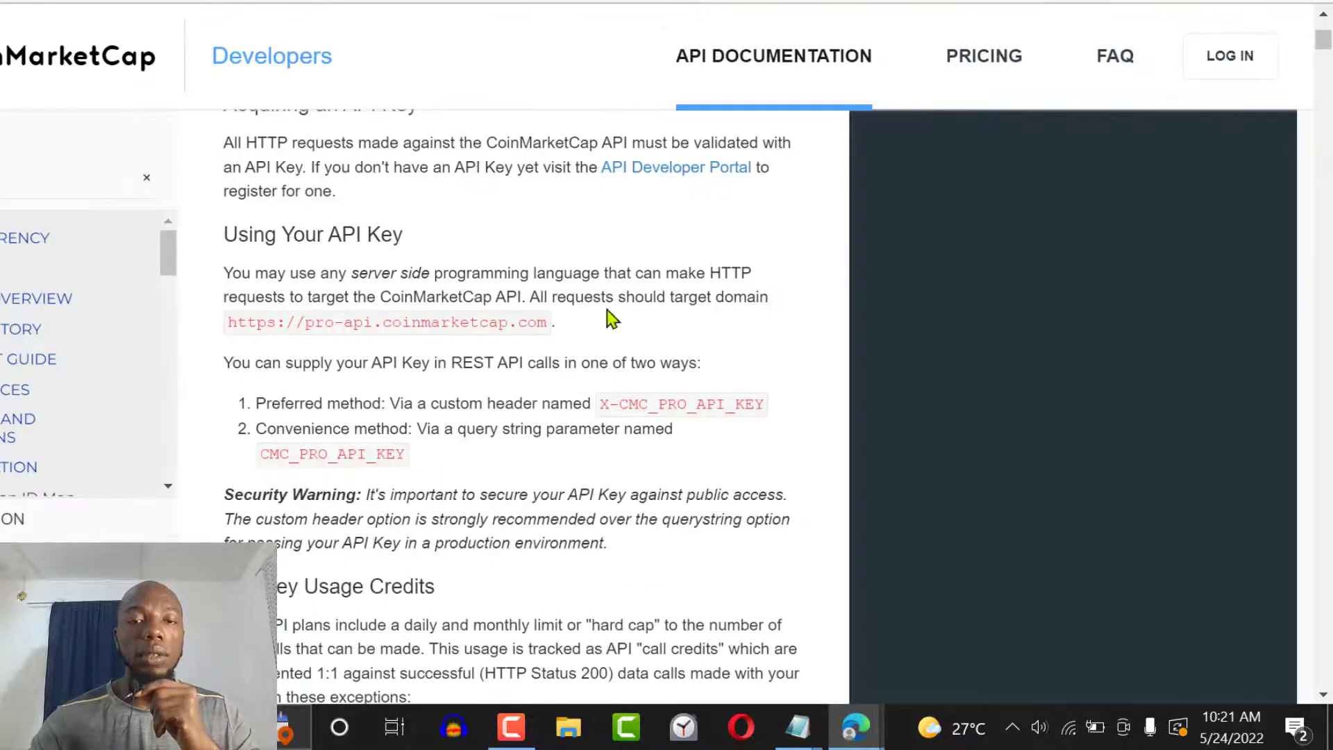
drag(771, 407, 603, 410)
key(ctrl+c)
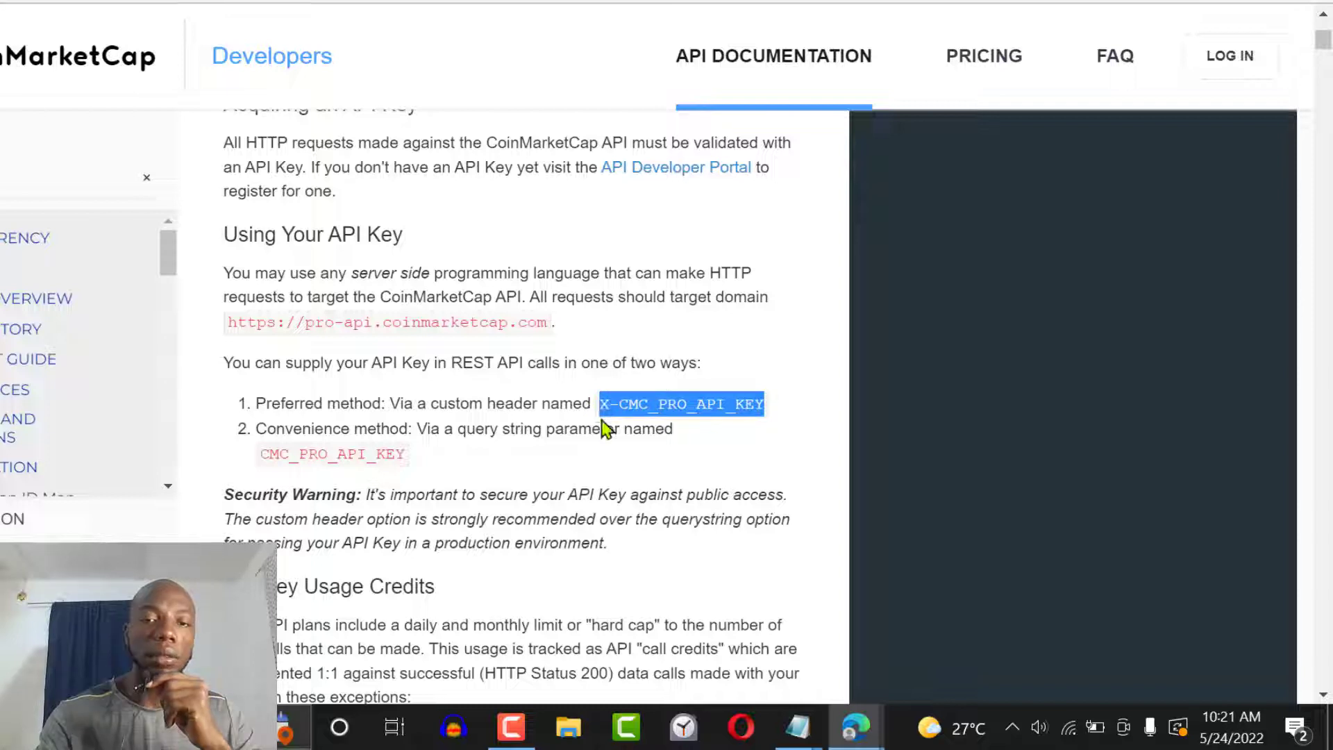
key(ctrl+shift+Tab)
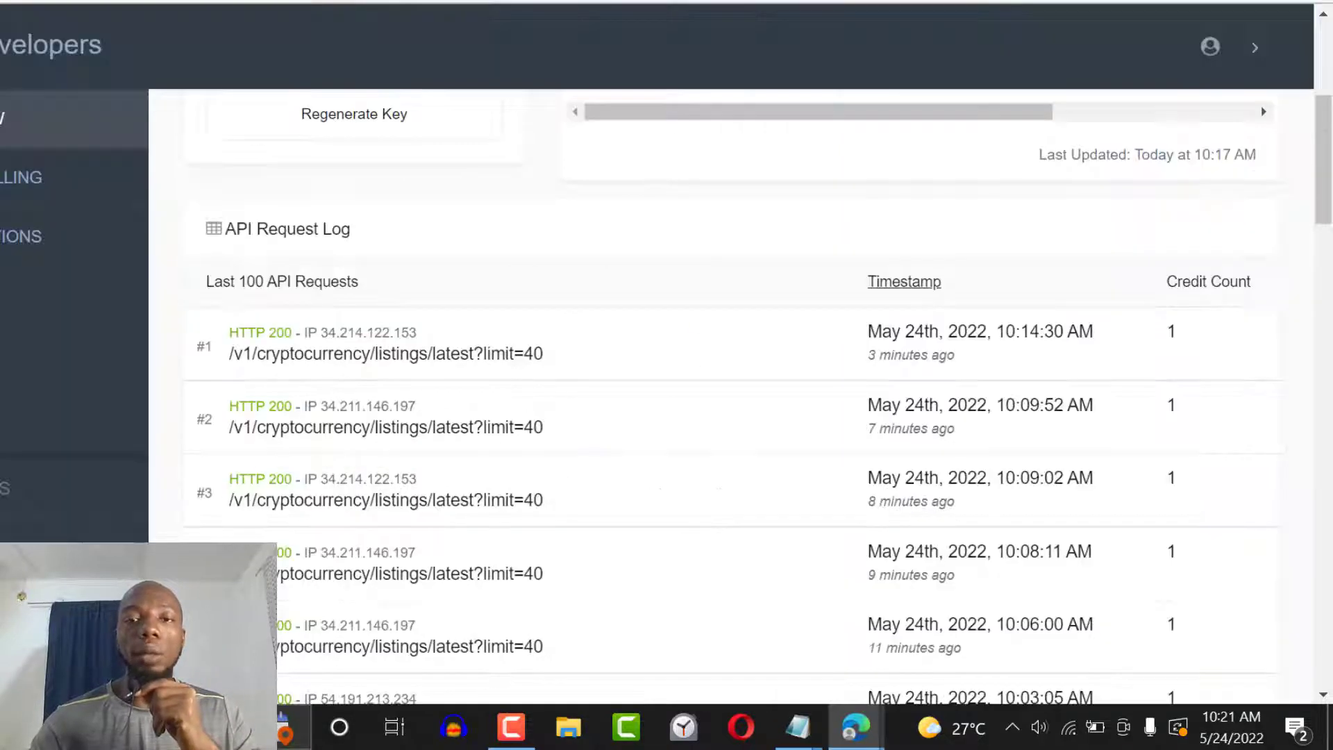
key(ctrl+shift+Tab)
key(ctrl+shift+Tab)
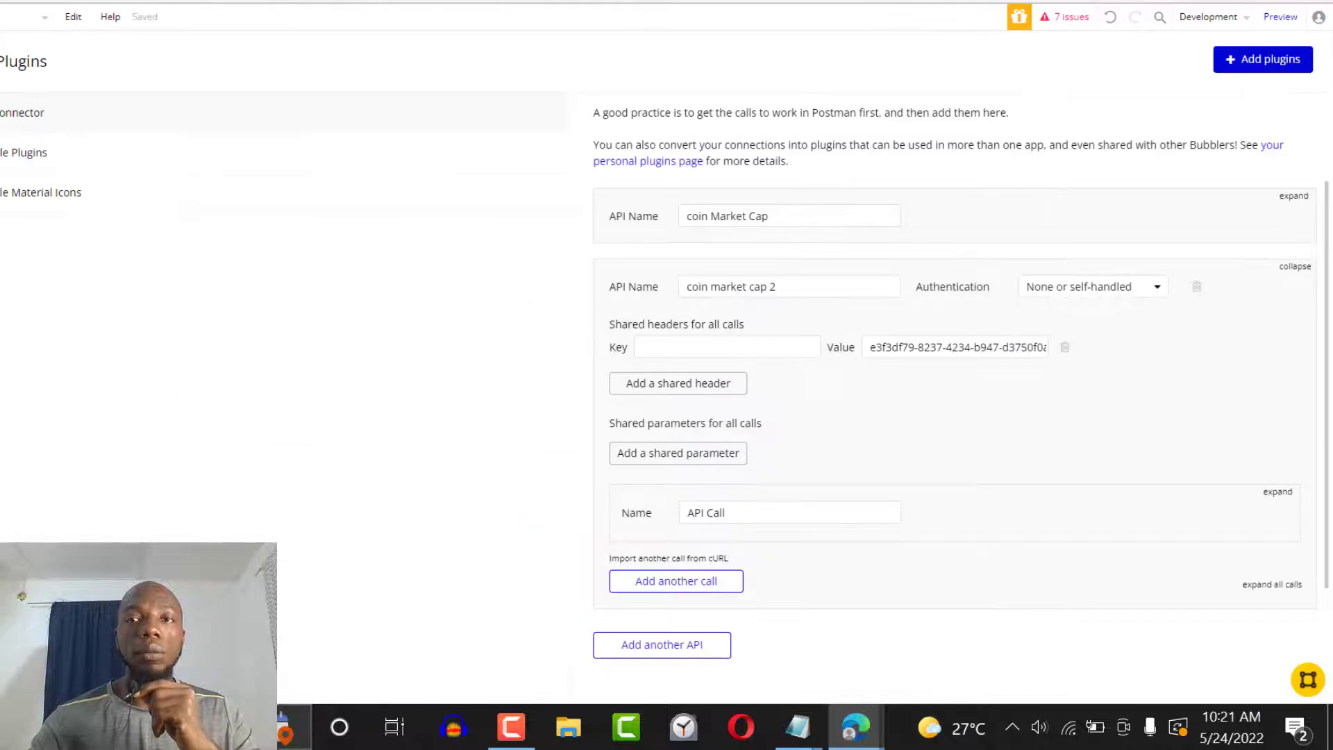
key(ctrl+shift+Tab)
key(ctrl+shift+Tab)
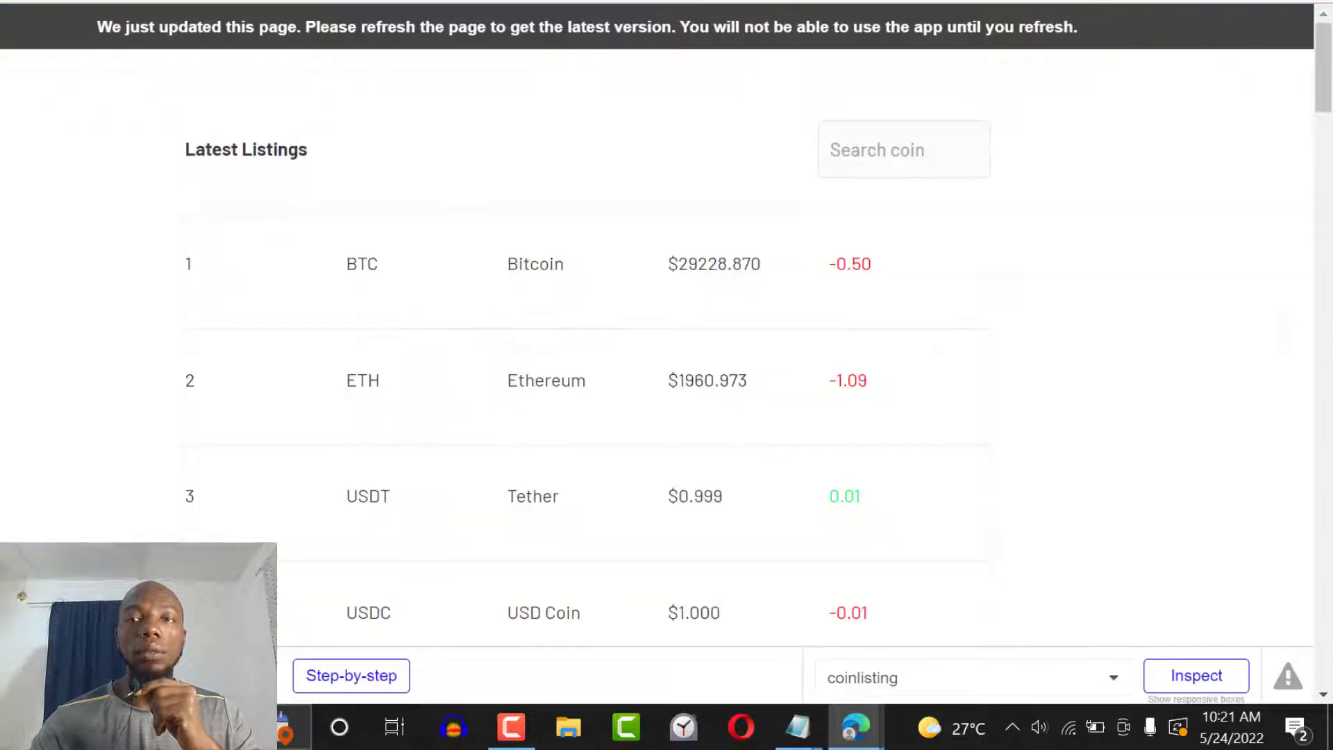
key(ctrl+Tab)
key(ctrl+Tab)
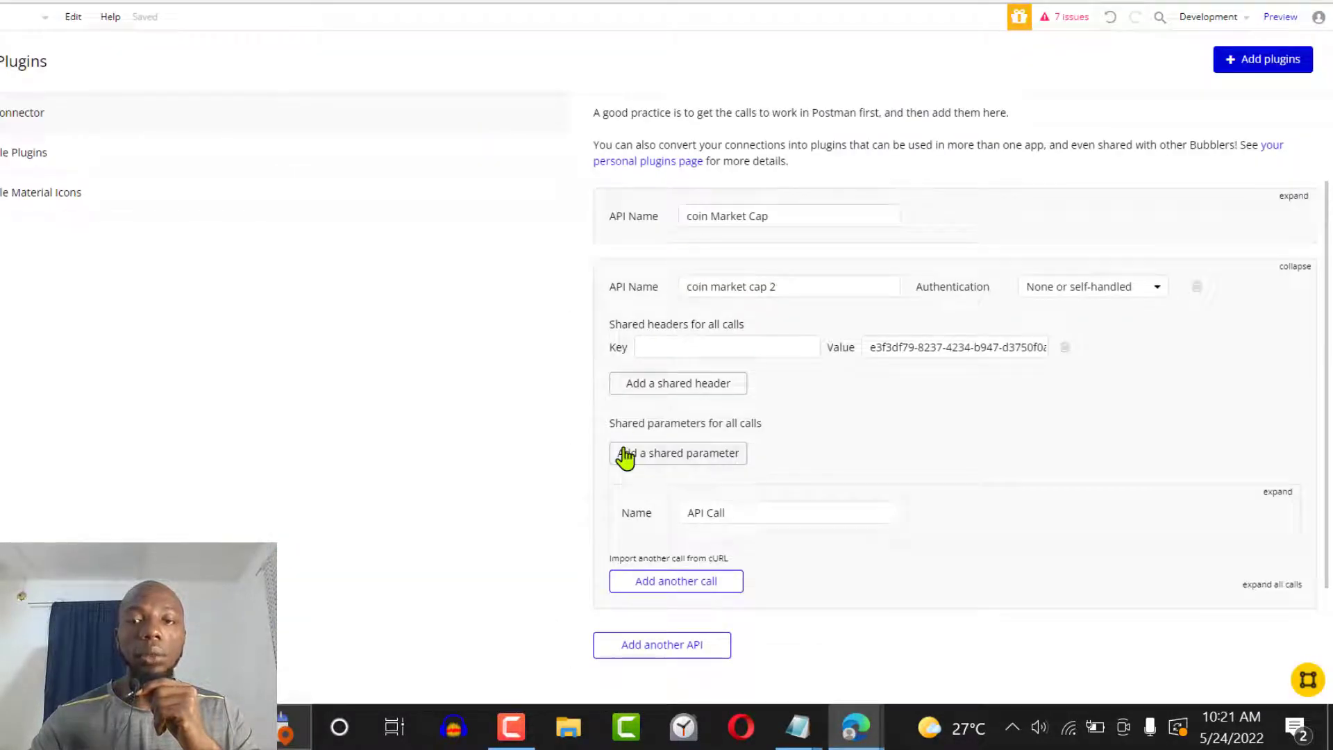
click(749, 345)
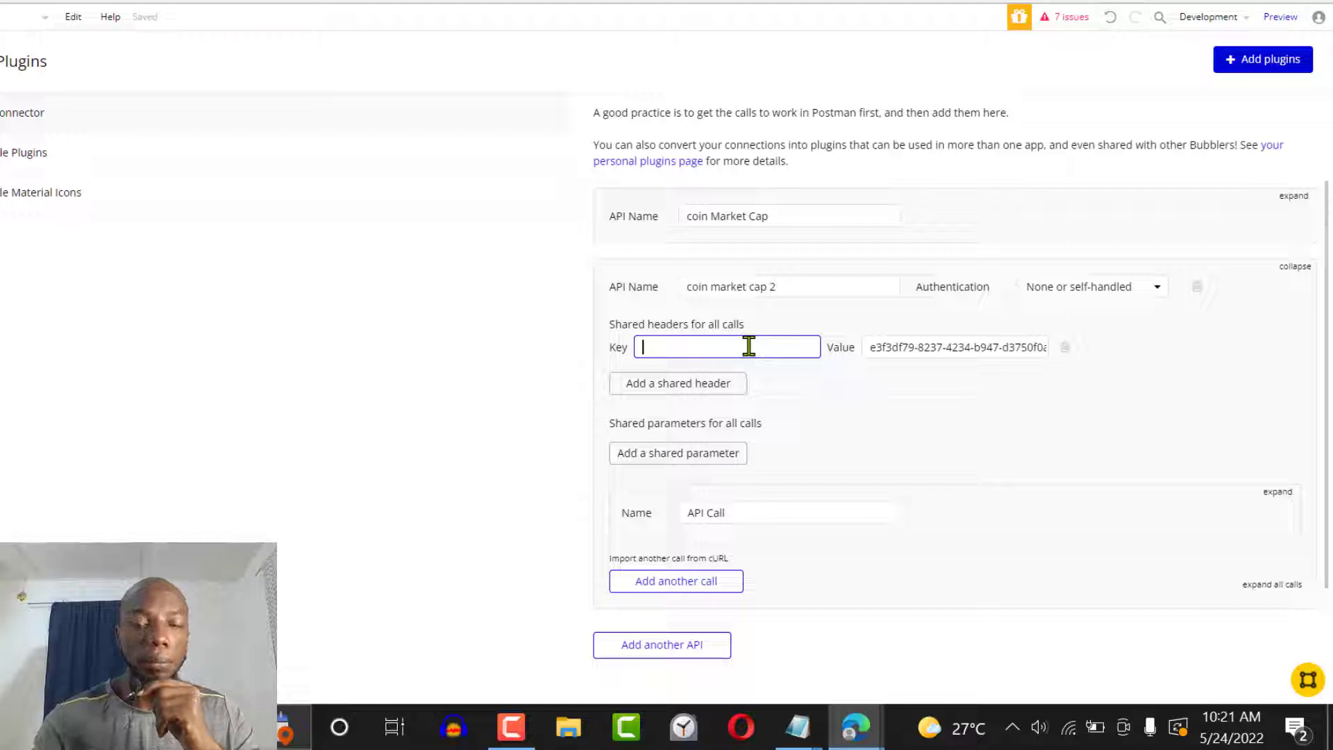
key(ctrl+v)
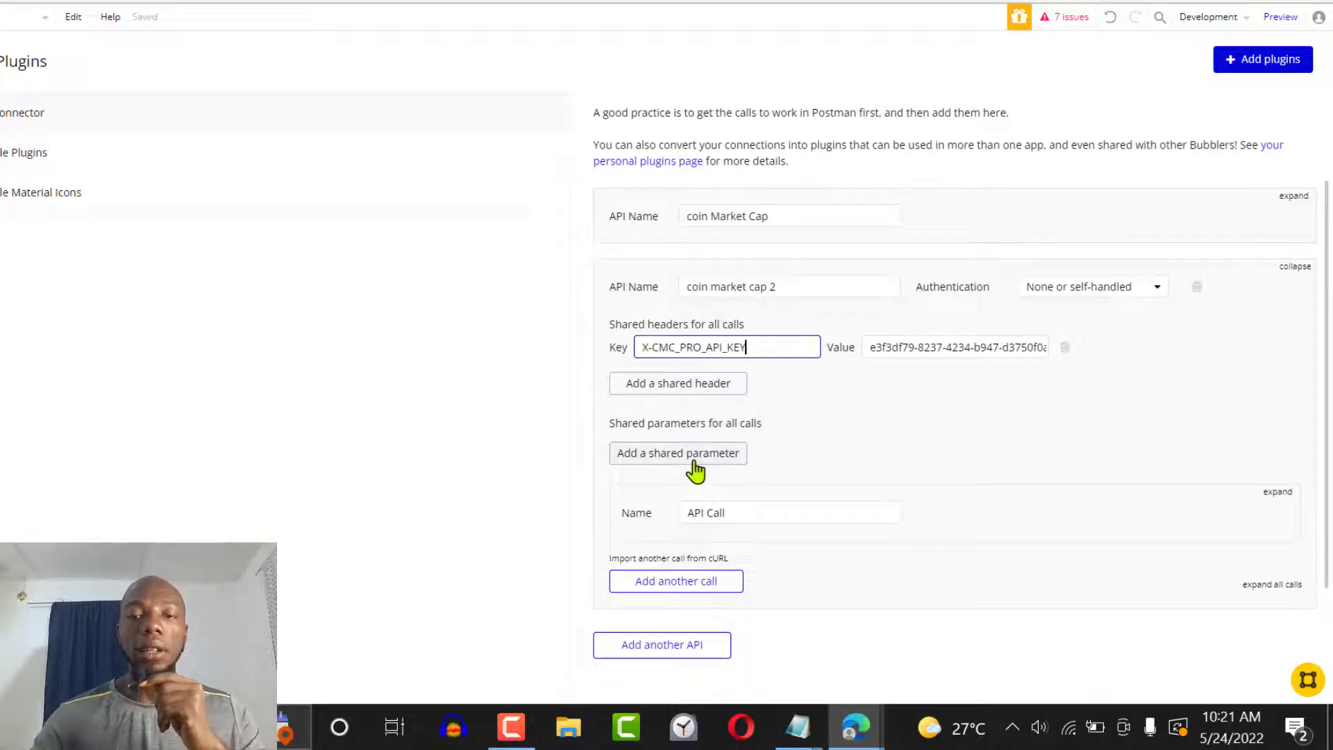
Add a second shared header to the "coin market cap 2" API with the key Accept.
click(691, 390)
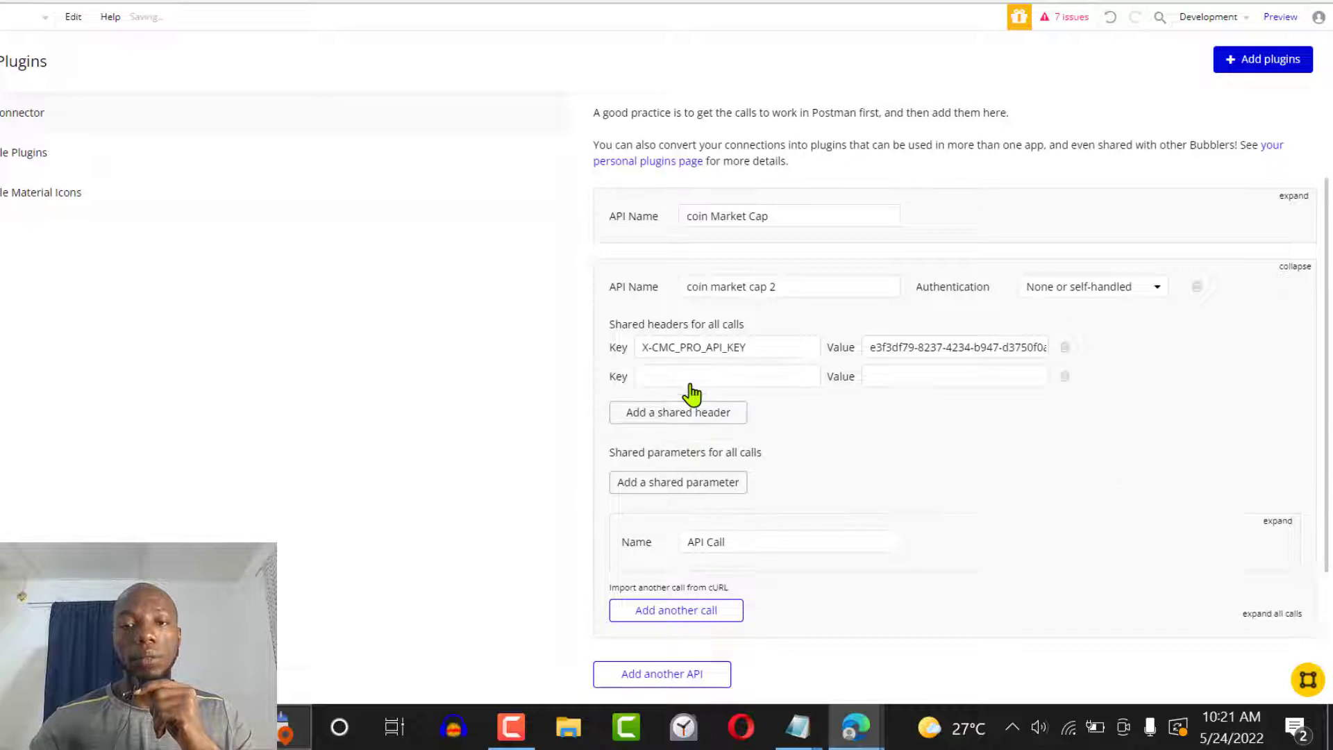
click(766, 385)
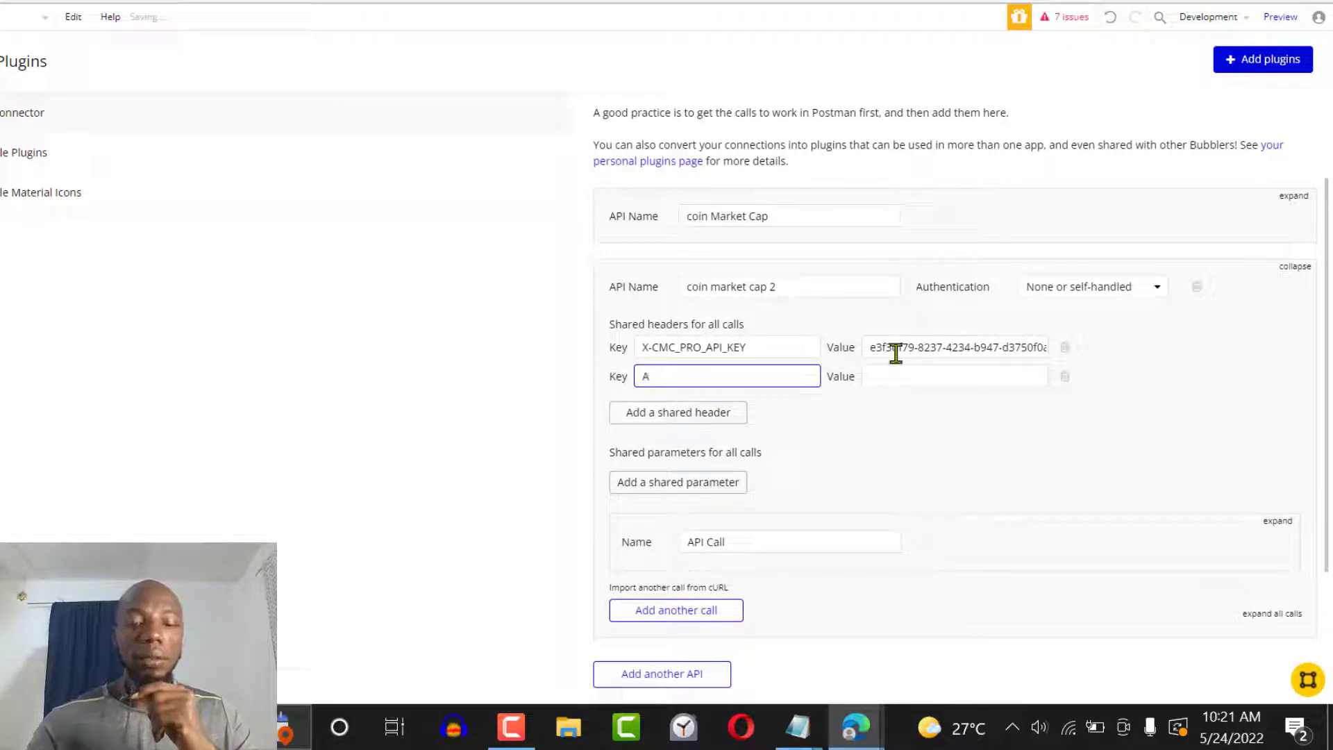
text(Accept)
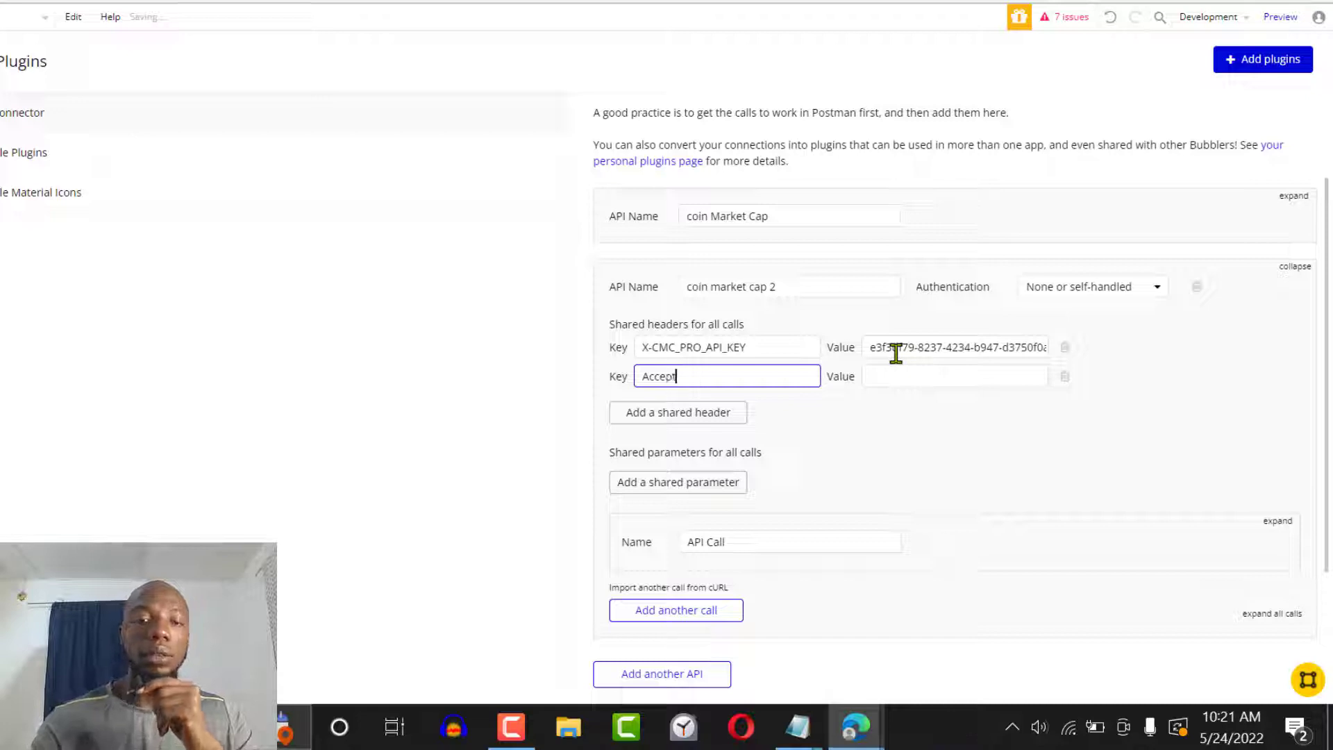
key(Tab)
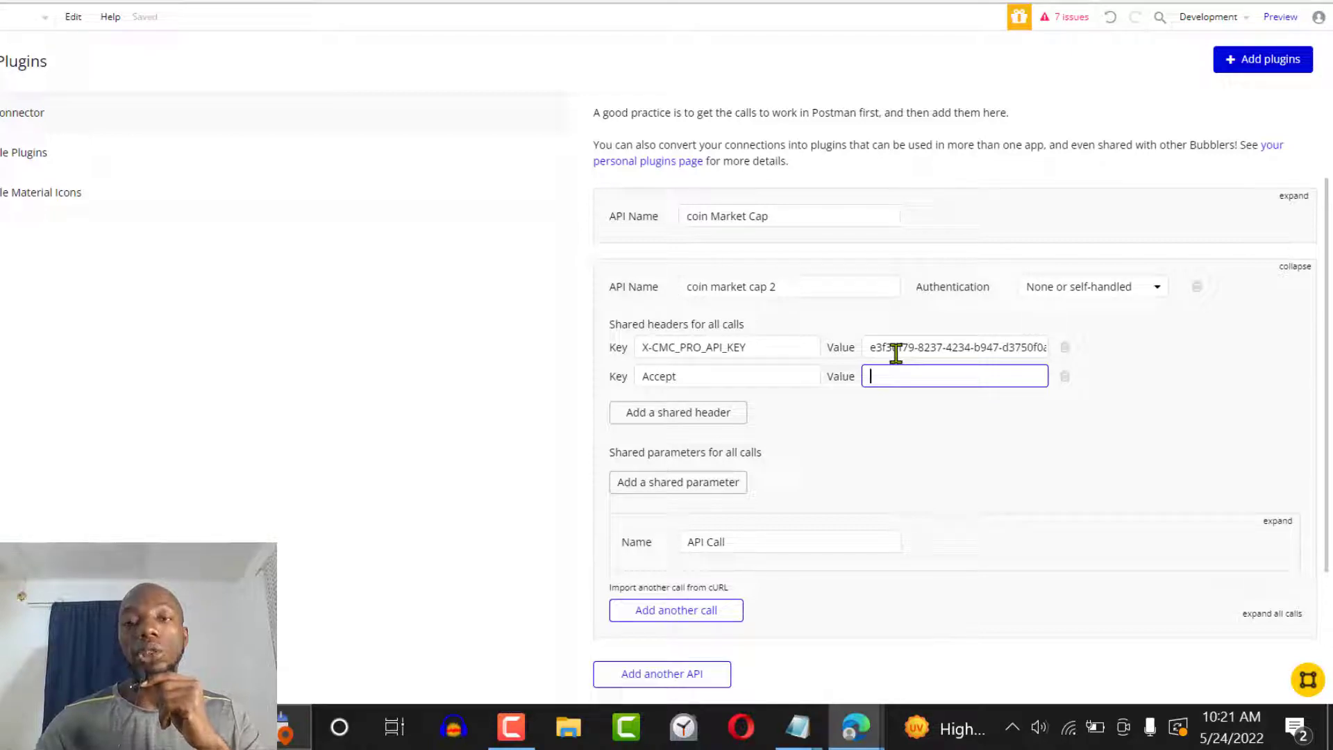
Switch to the CoinMarketCap API documentation and examine the Listings Latest endpoint and the data array of its sample JSON response.
click(1073, 2)
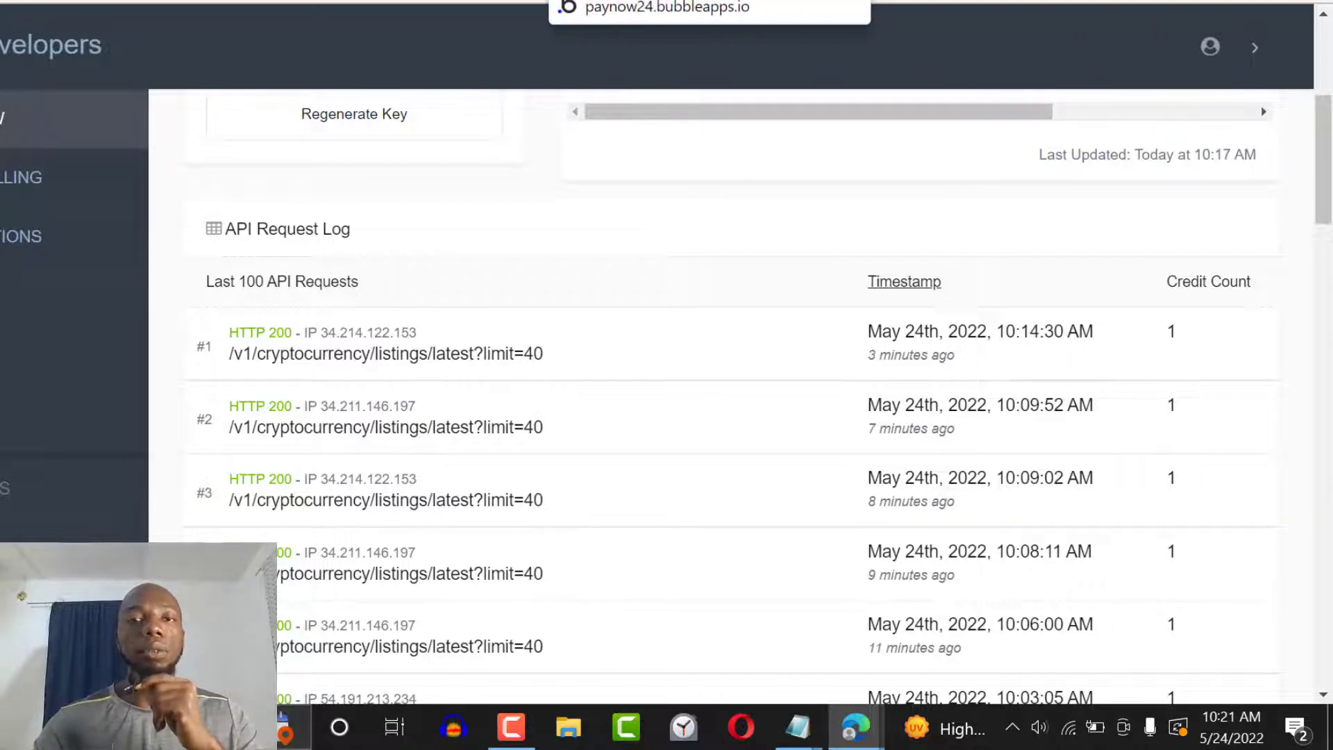
click(639, 2)
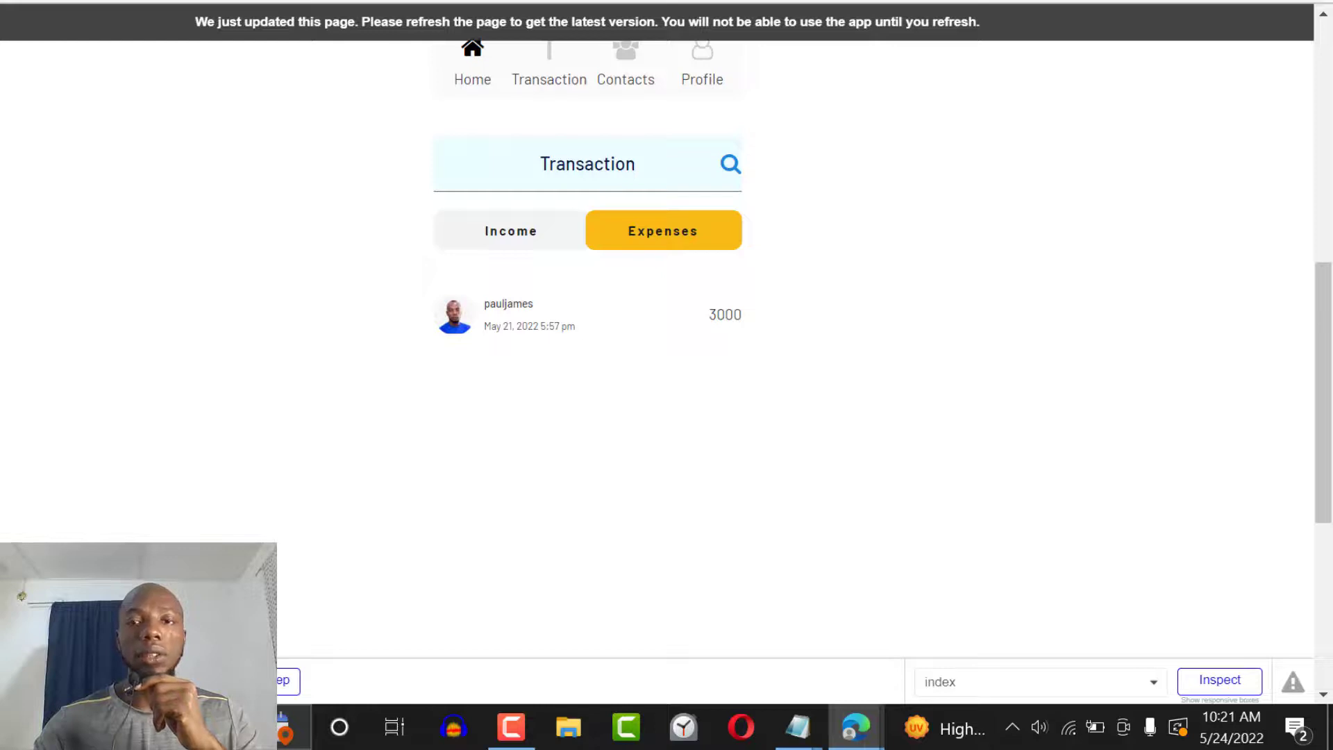
click(750, 1)
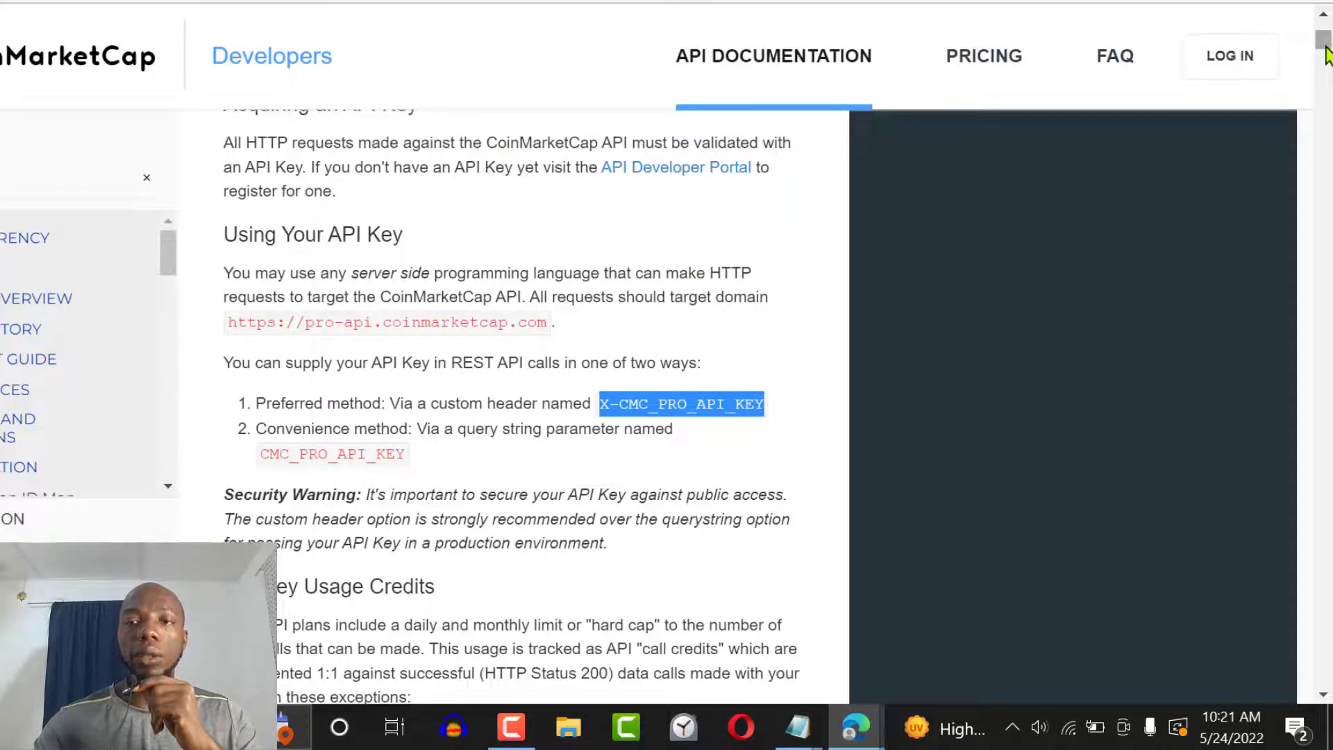
drag(1325, 47, 1328, 6)
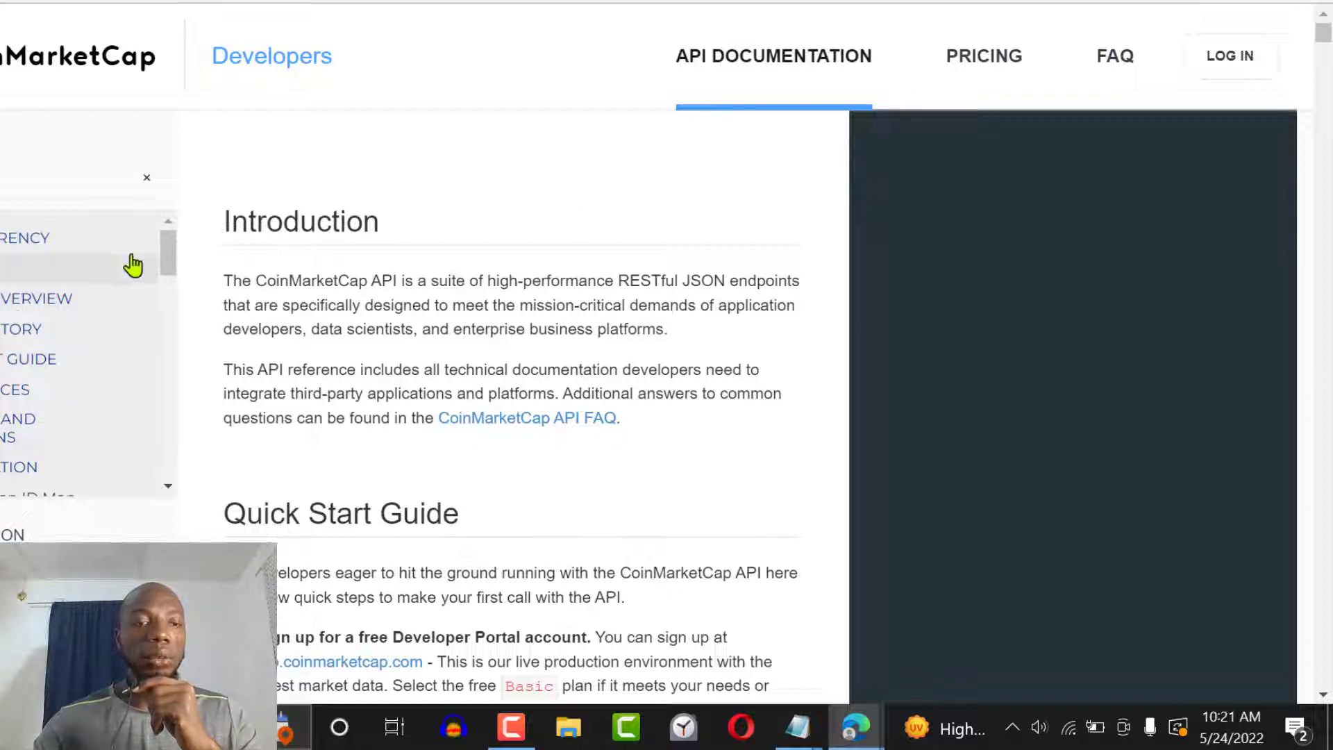
drag(166, 249, 167, 306)
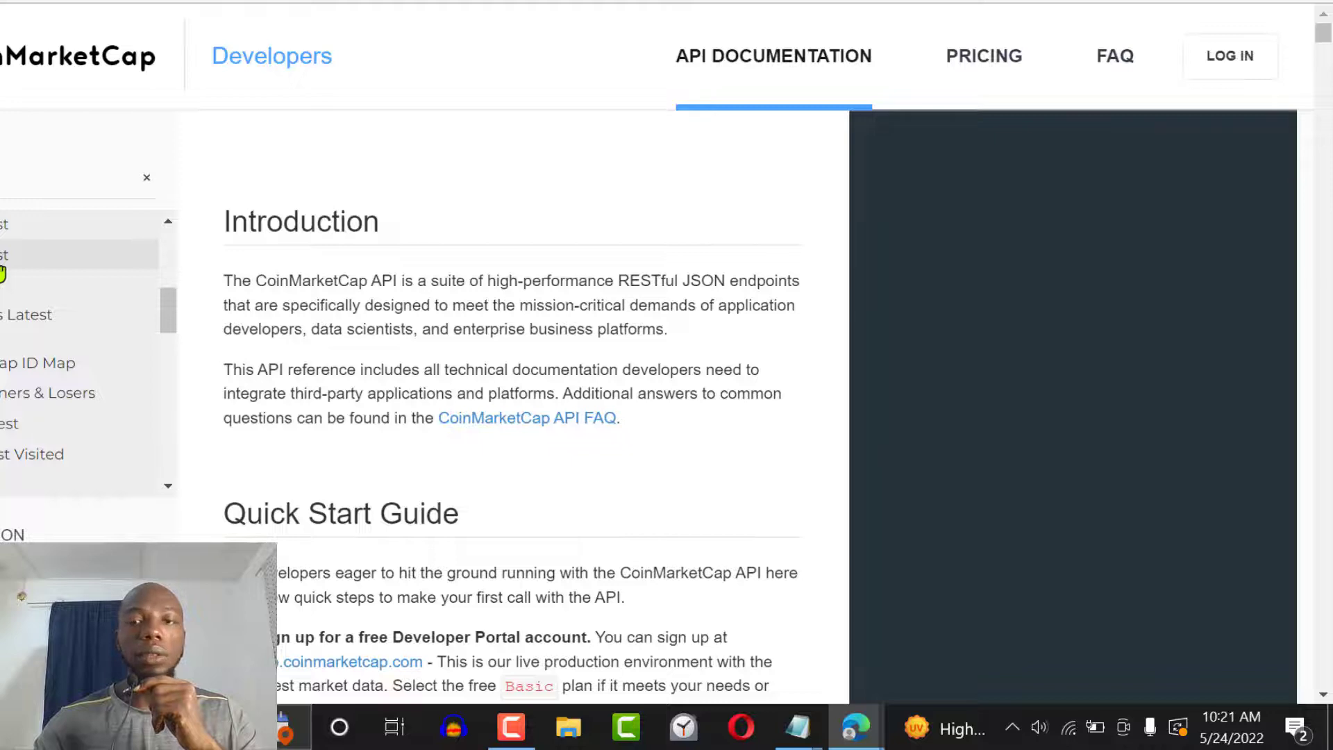
click(3, 269)
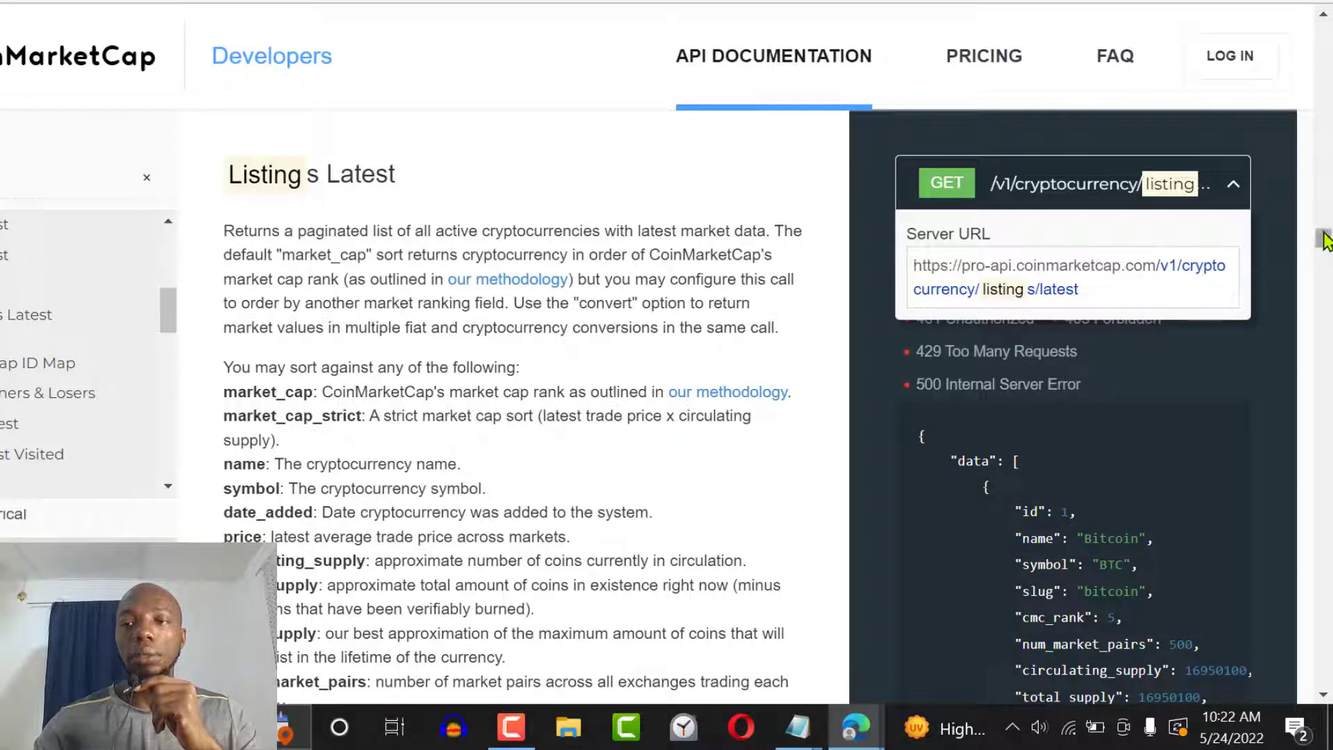
drag(1325, 234, 1325, 233)
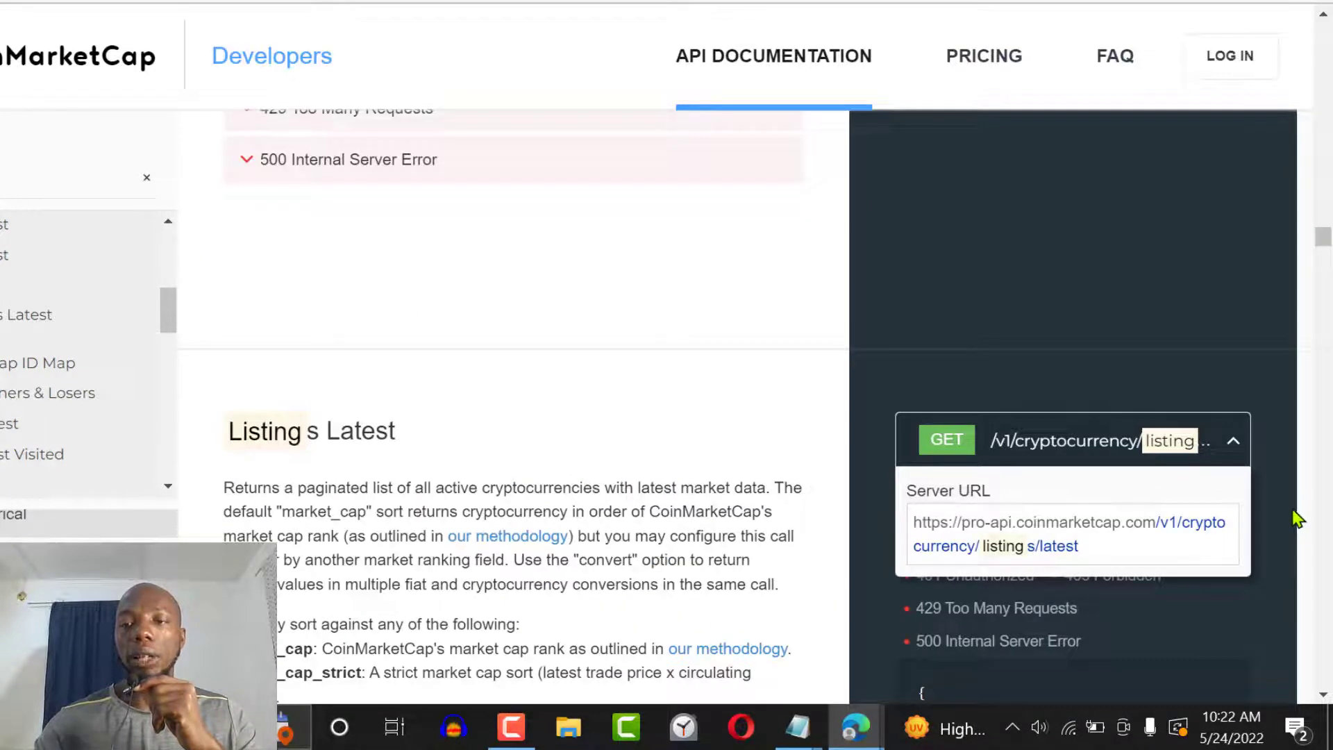
scroll(1298, 518, down, 7)
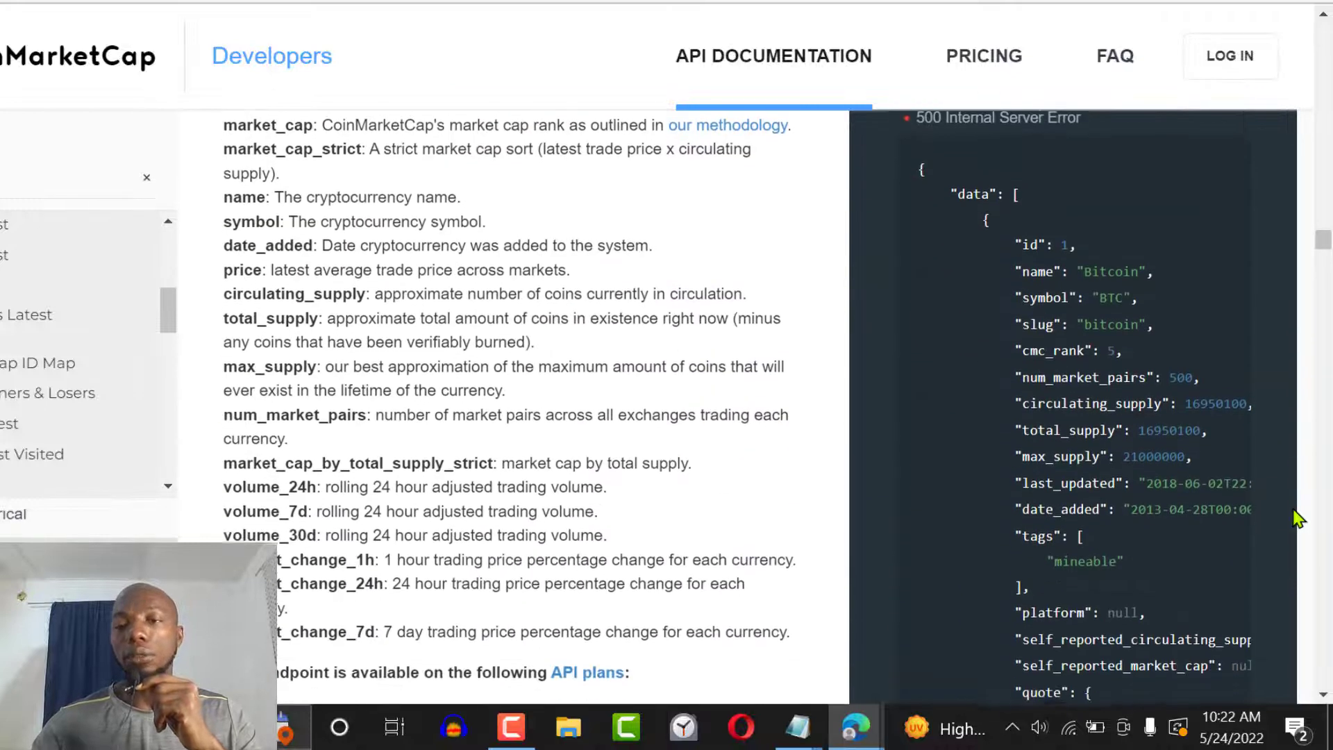
drag(967, 169, 994, 204)
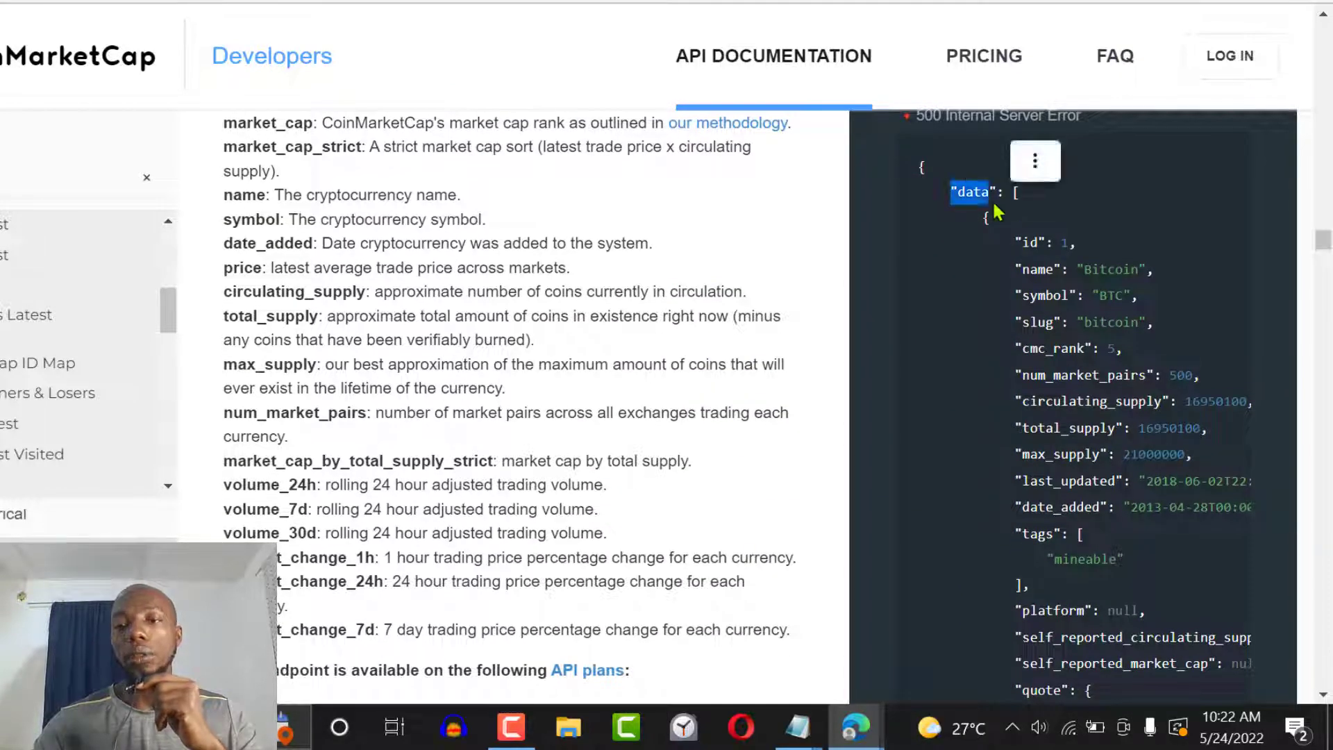
drag(1132, 587, 1011, 240)
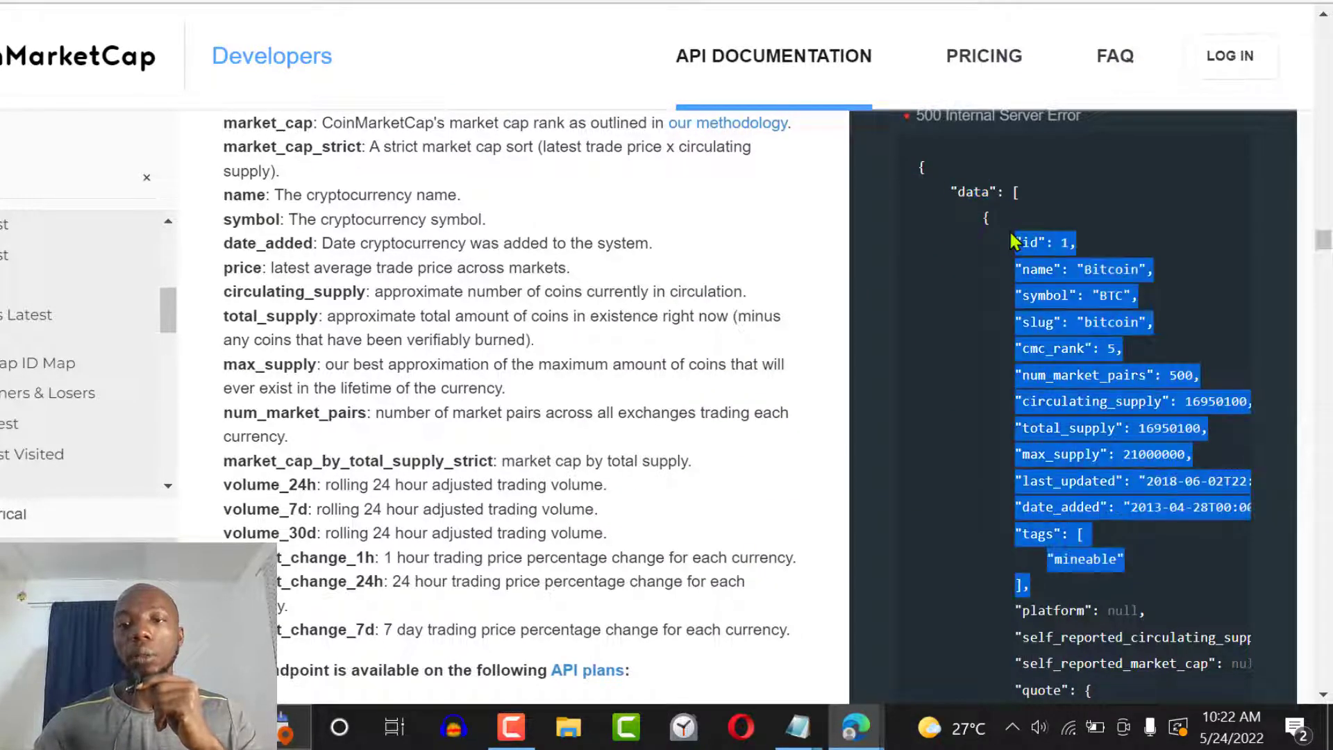
Return to the Bubble API Connector and set the Accept shared header's value to application/json.
click(882, 2)
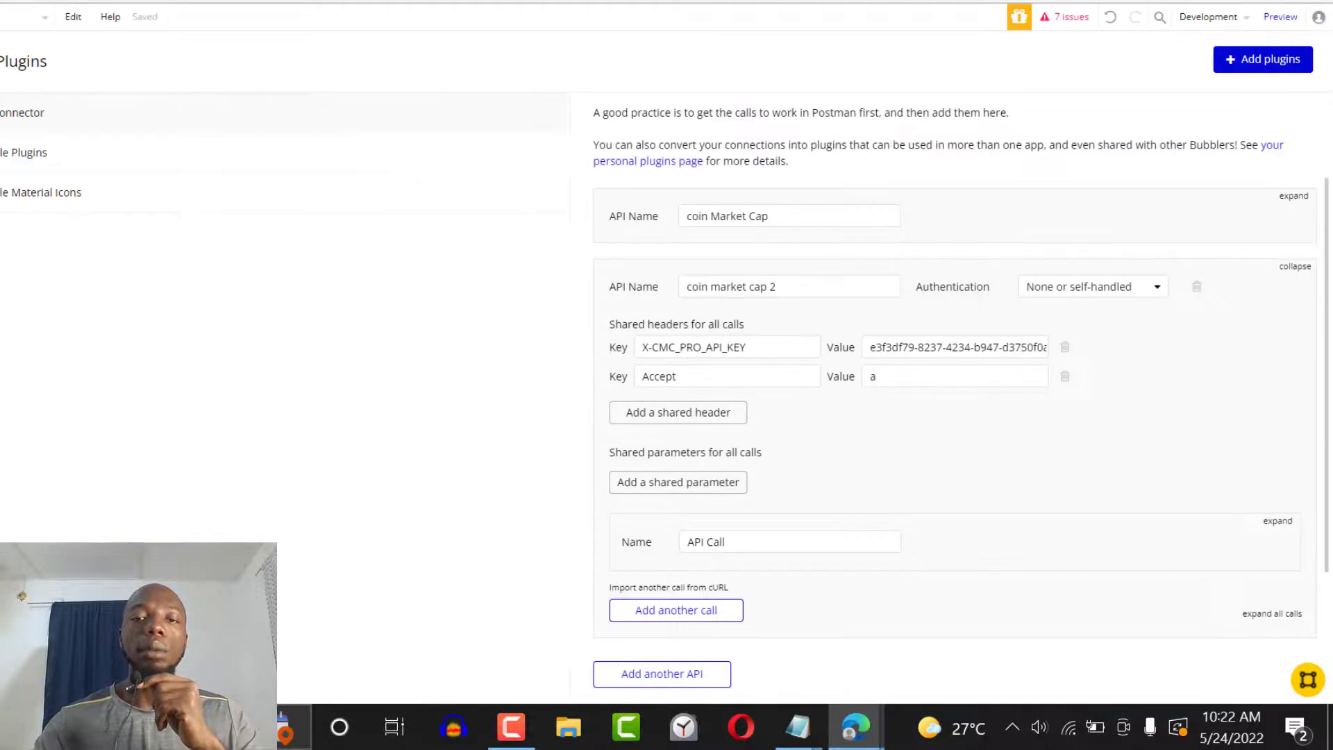
click(896, 380)
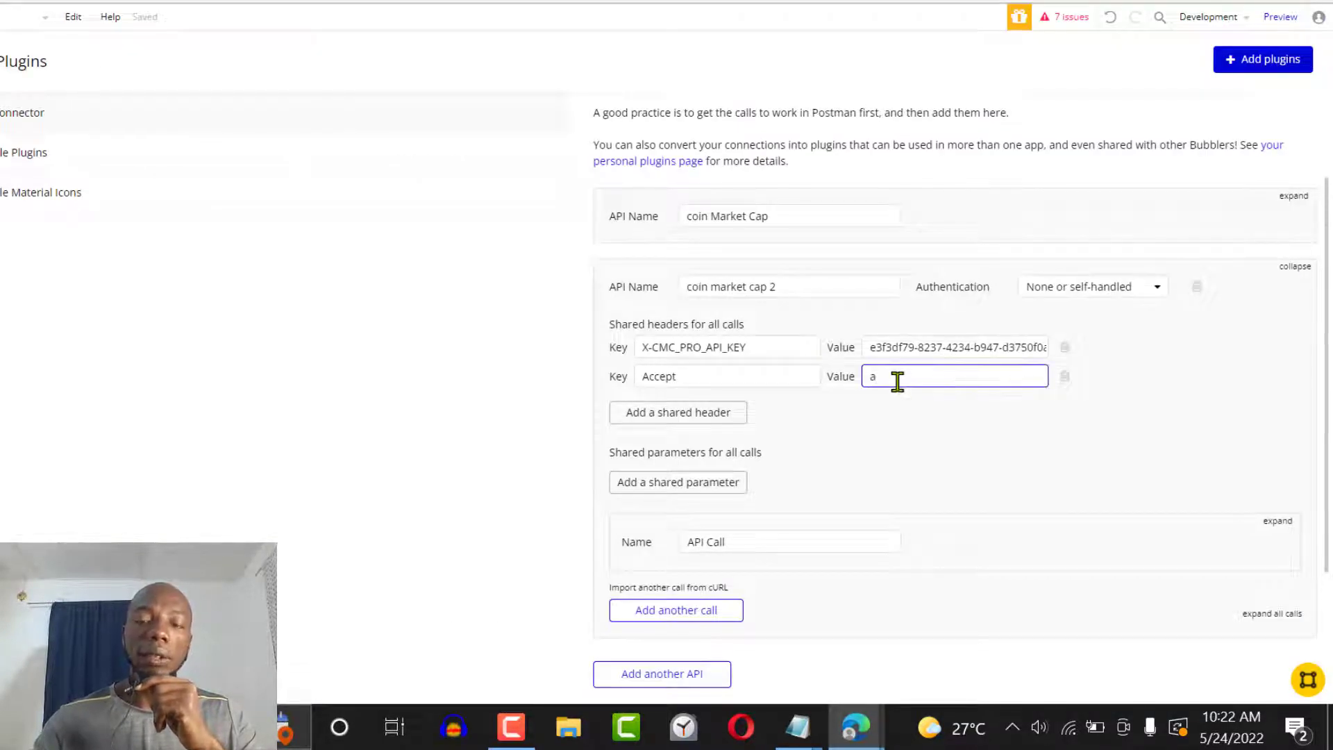
text(ppl)
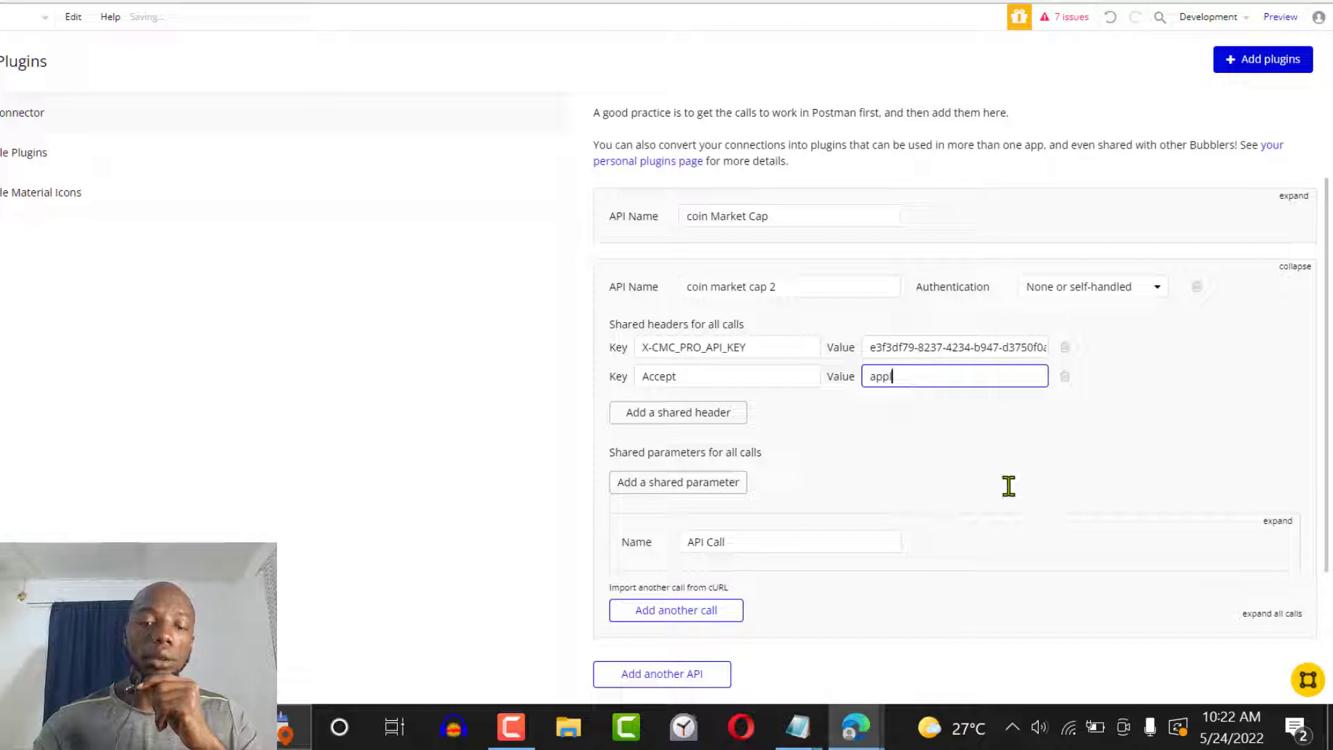
text(ication/json)
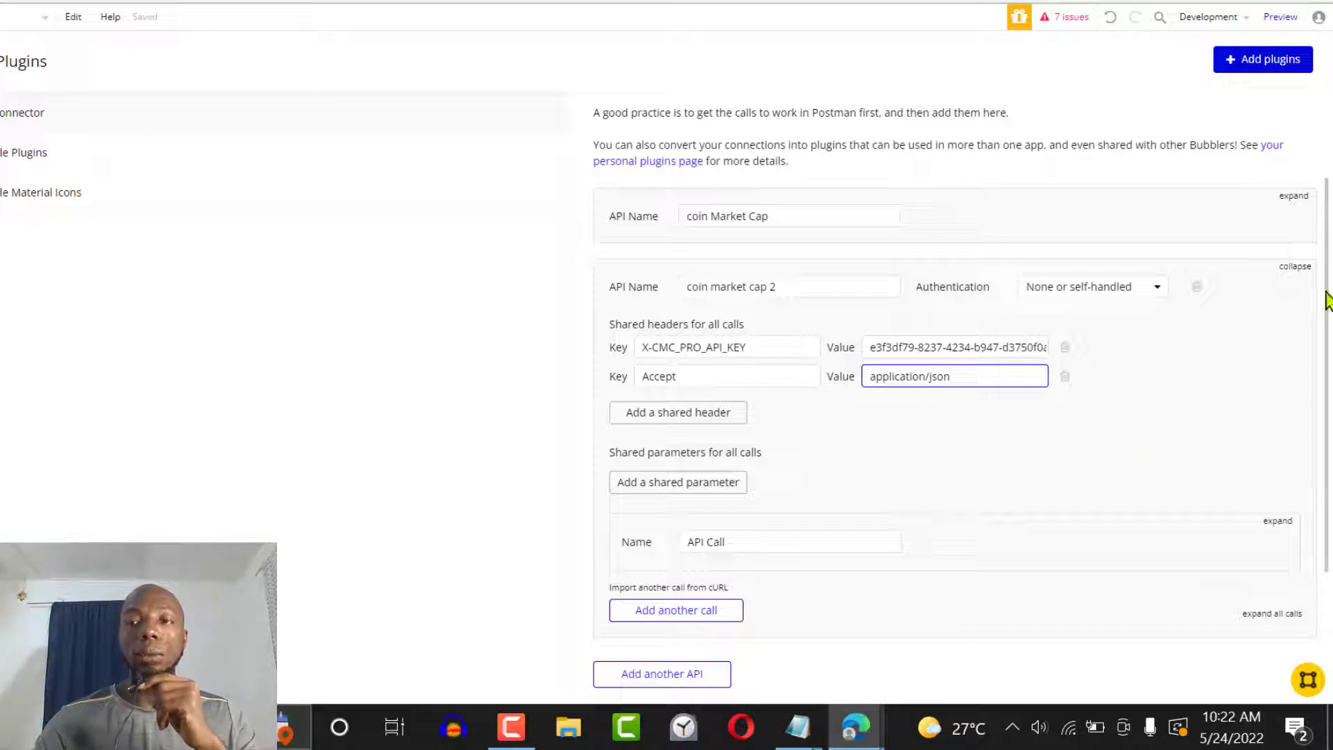
Expand the API call under "coin market cap 2" and rename it "latest listing".
drag(1328, 302, 1329, 335)
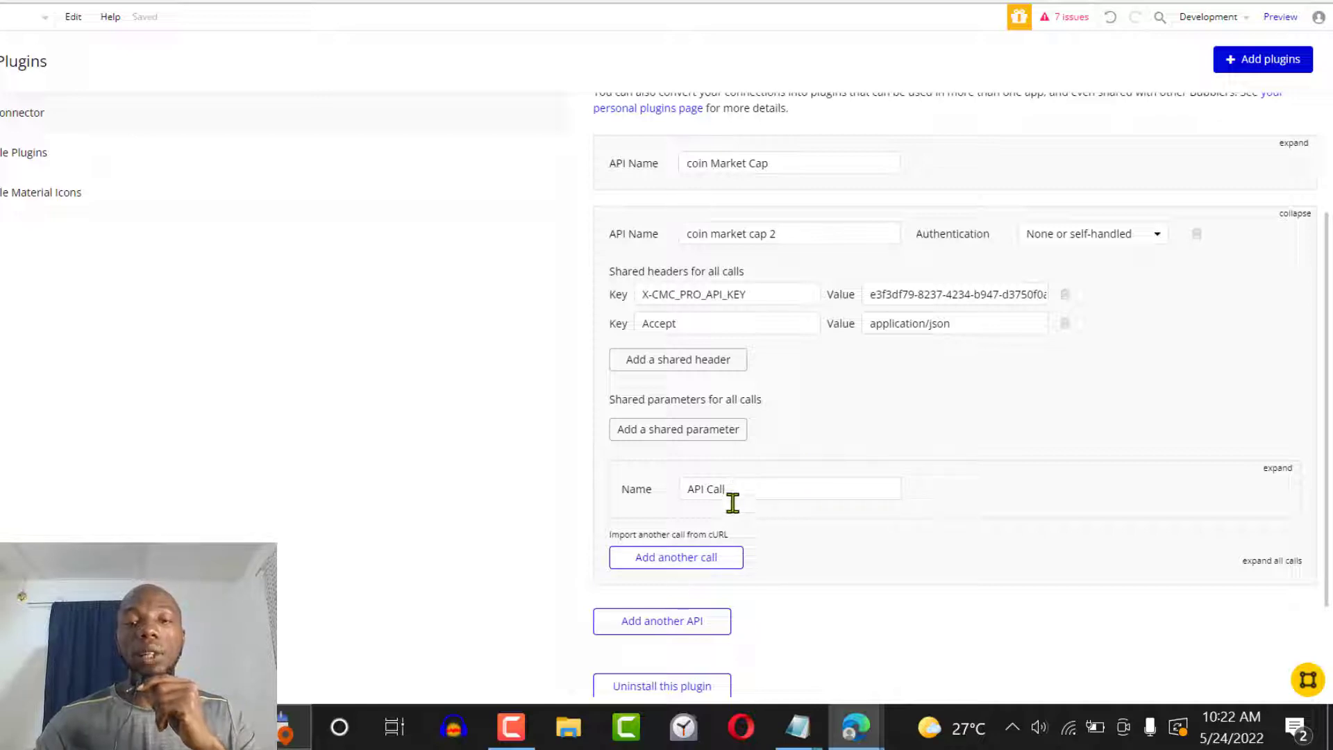
click(792, 497)
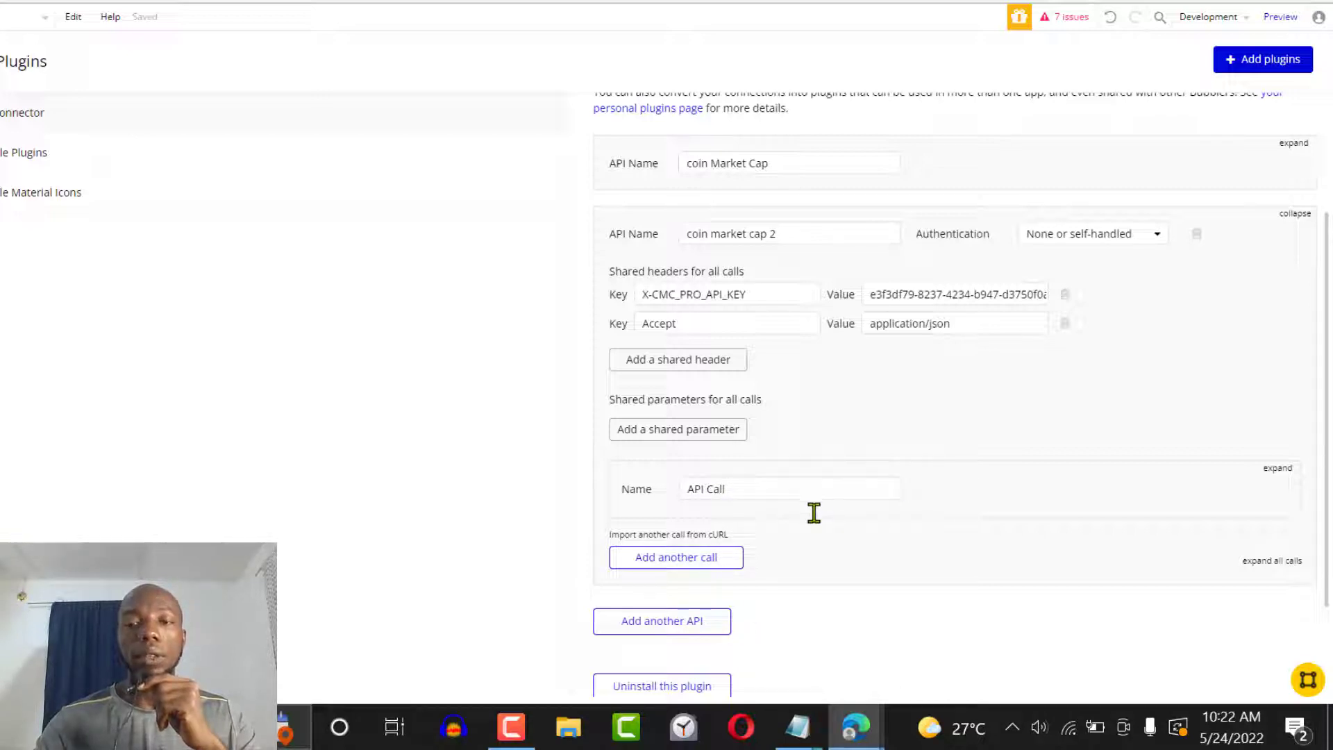
click(1278, 469)
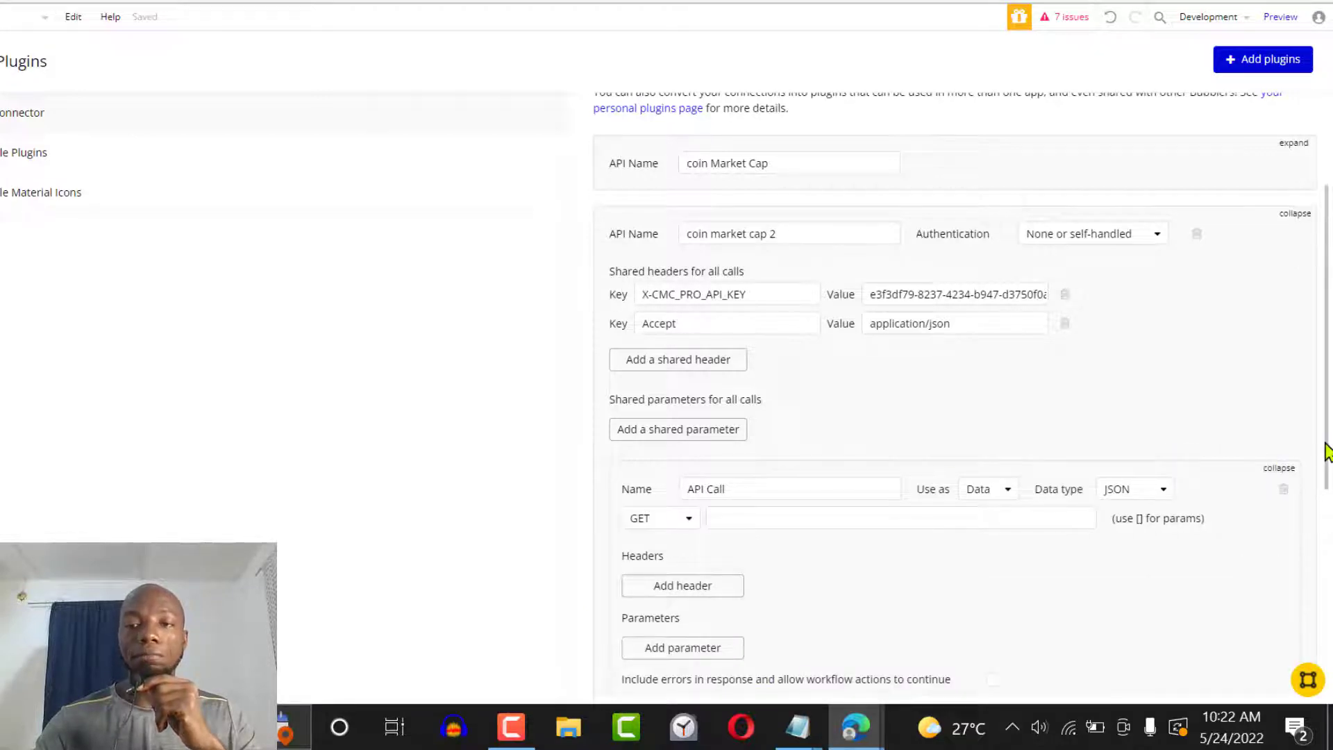
scroll(1327, 472, down, 3)
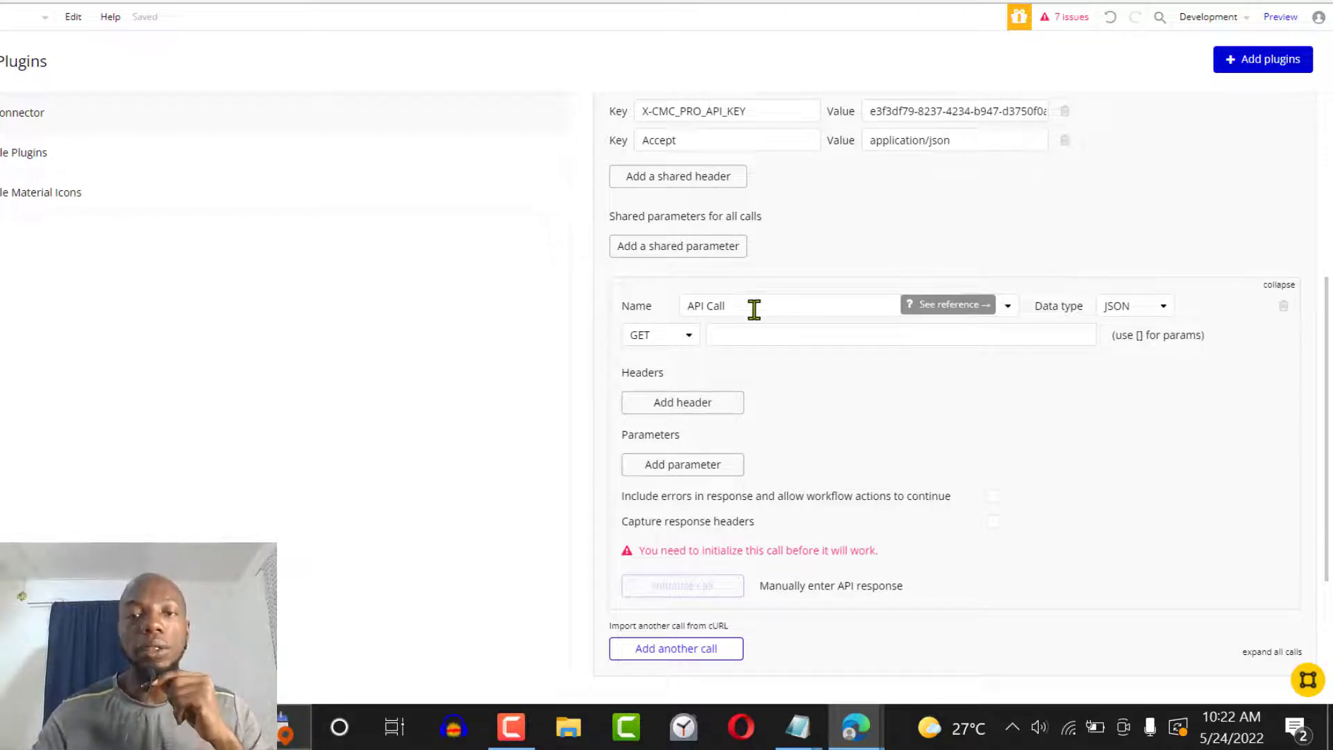
click(755, 308)
key(BackSpace)
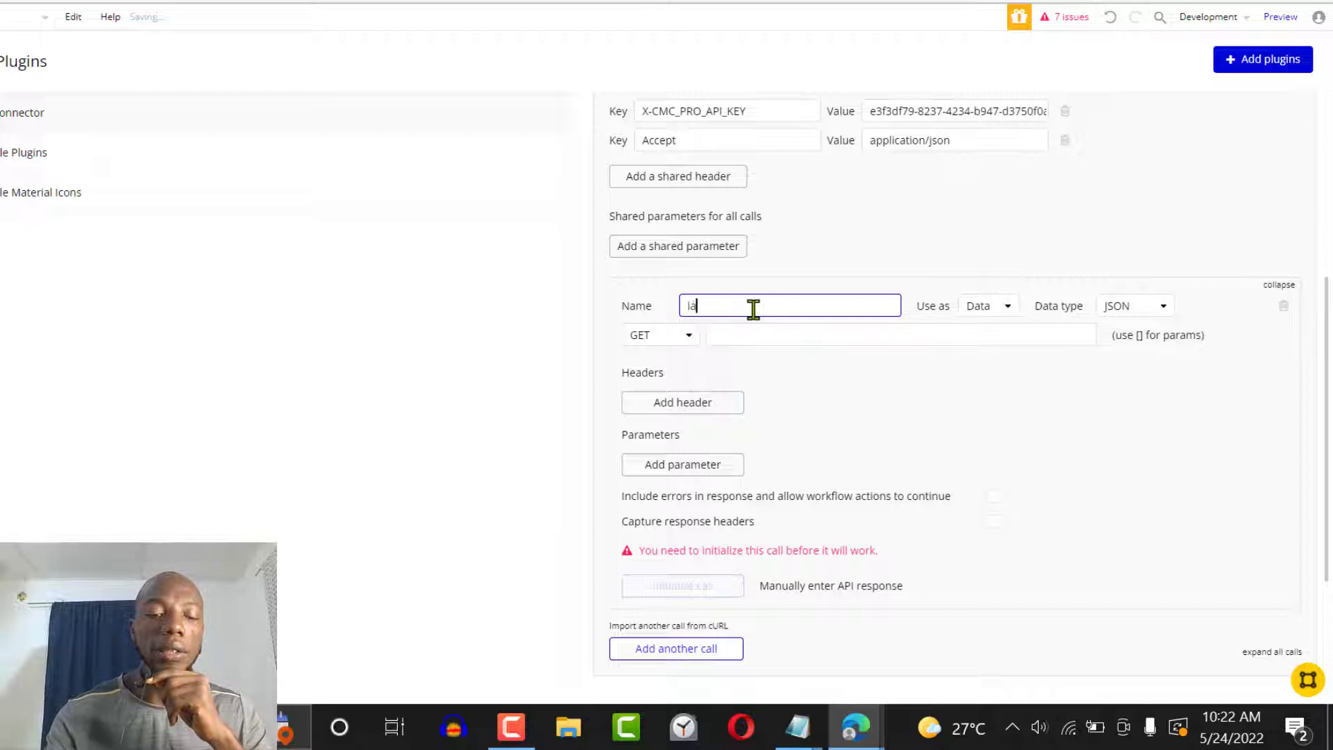
text(latest )
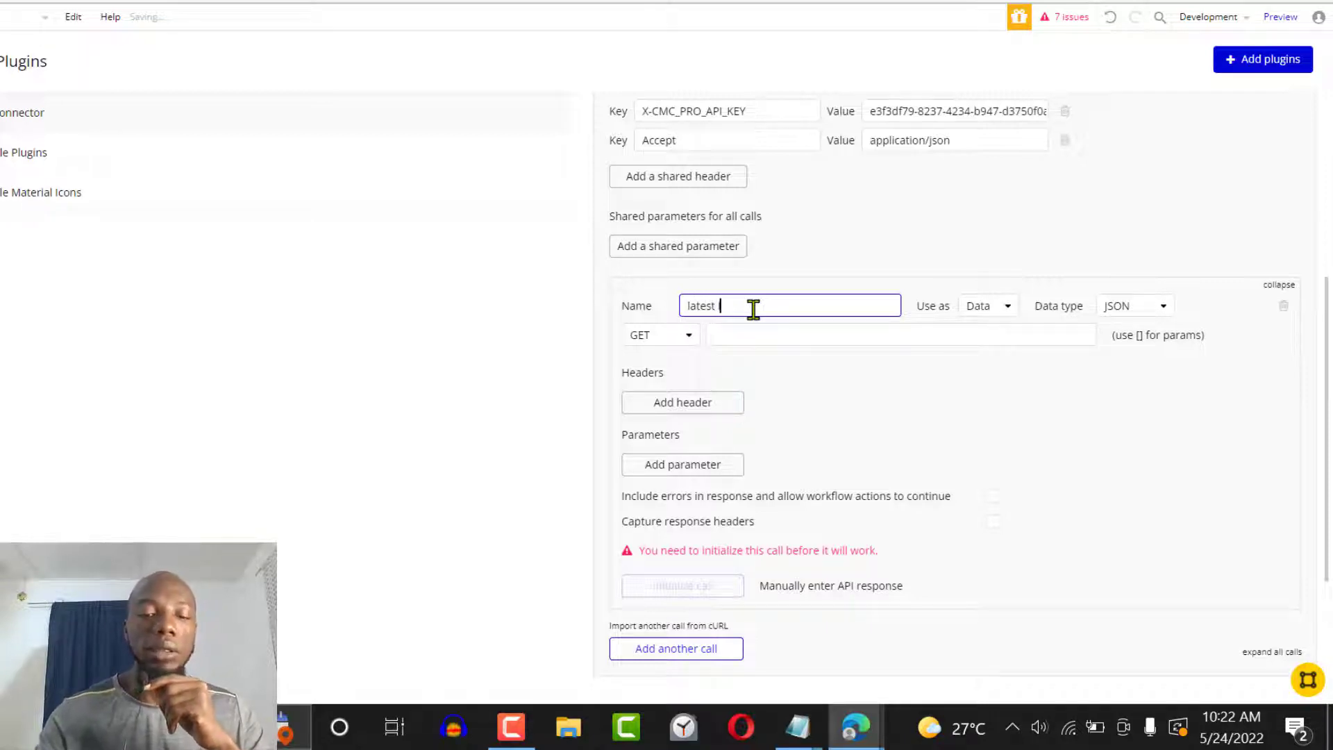
text(listing)
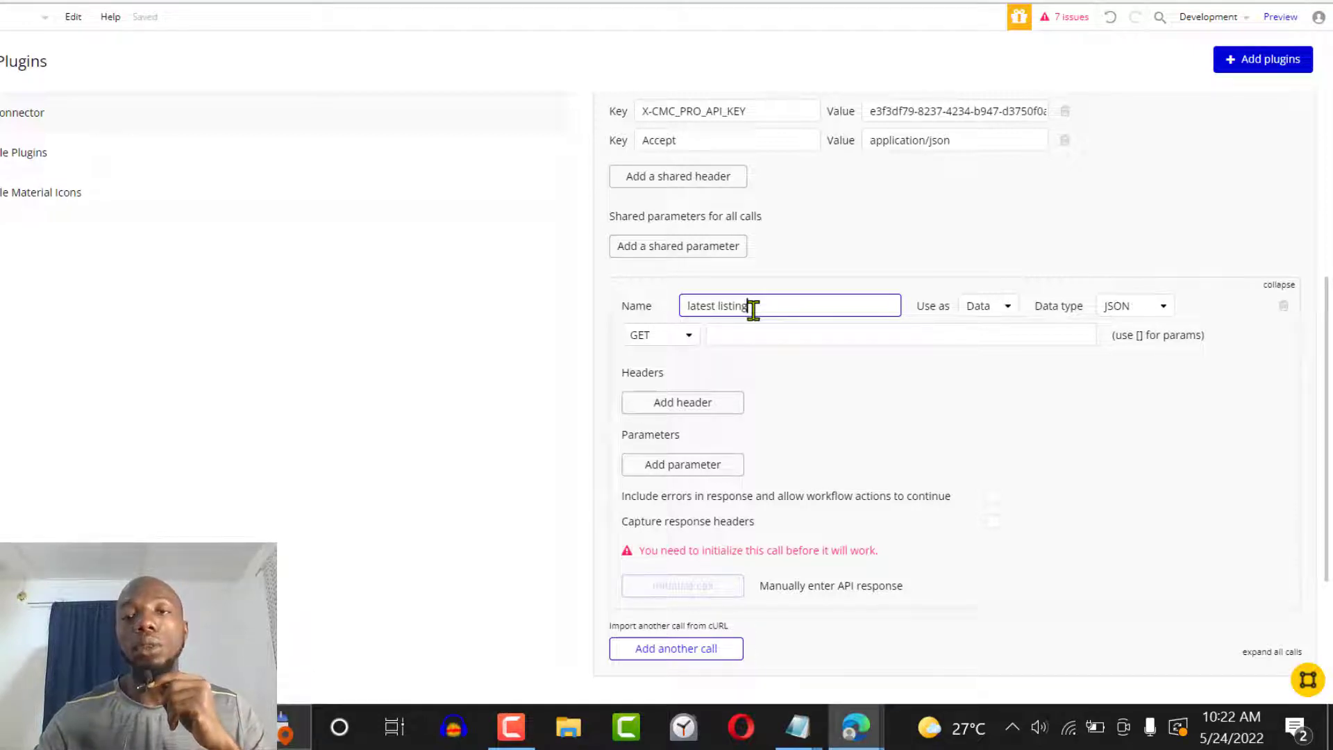
Choose JSON as the data type of the "latest listing" call and set it for use as Data.
click(1166, 307)
click(1144, 331)
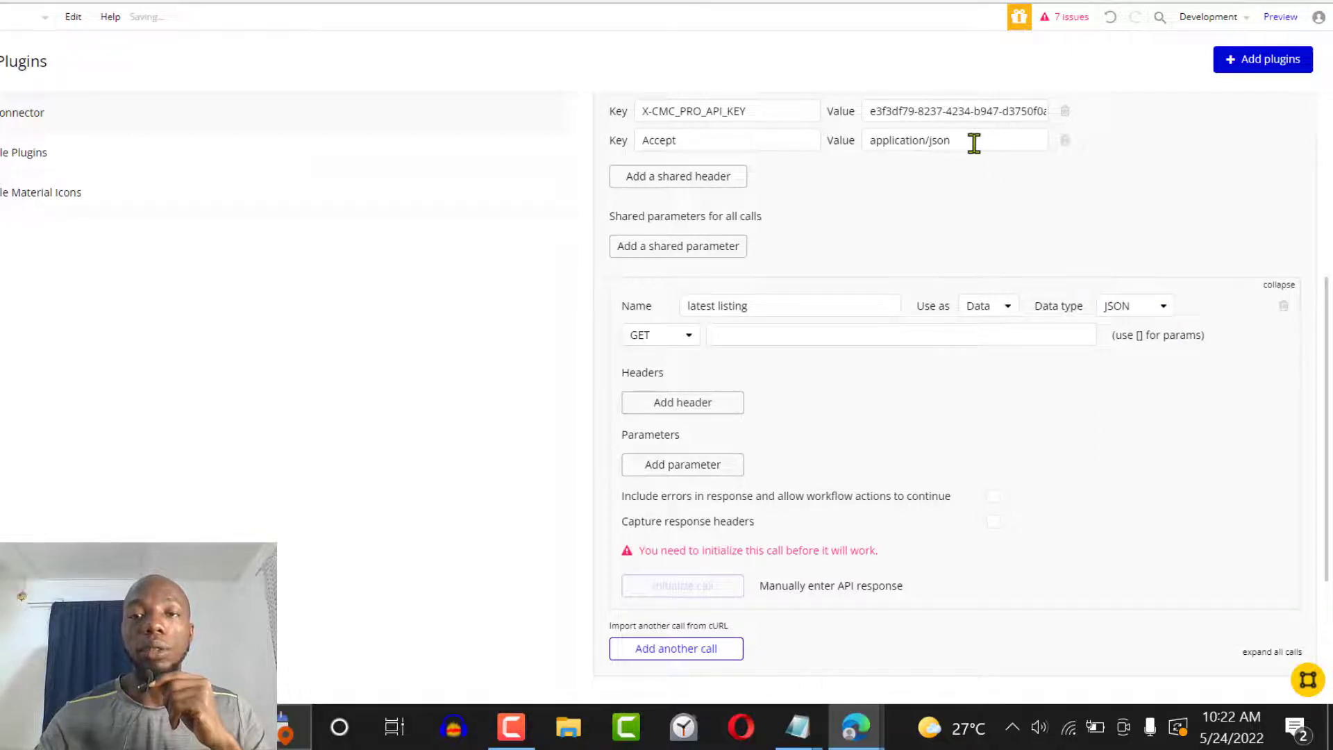
drag(973, 140, 854, 145)
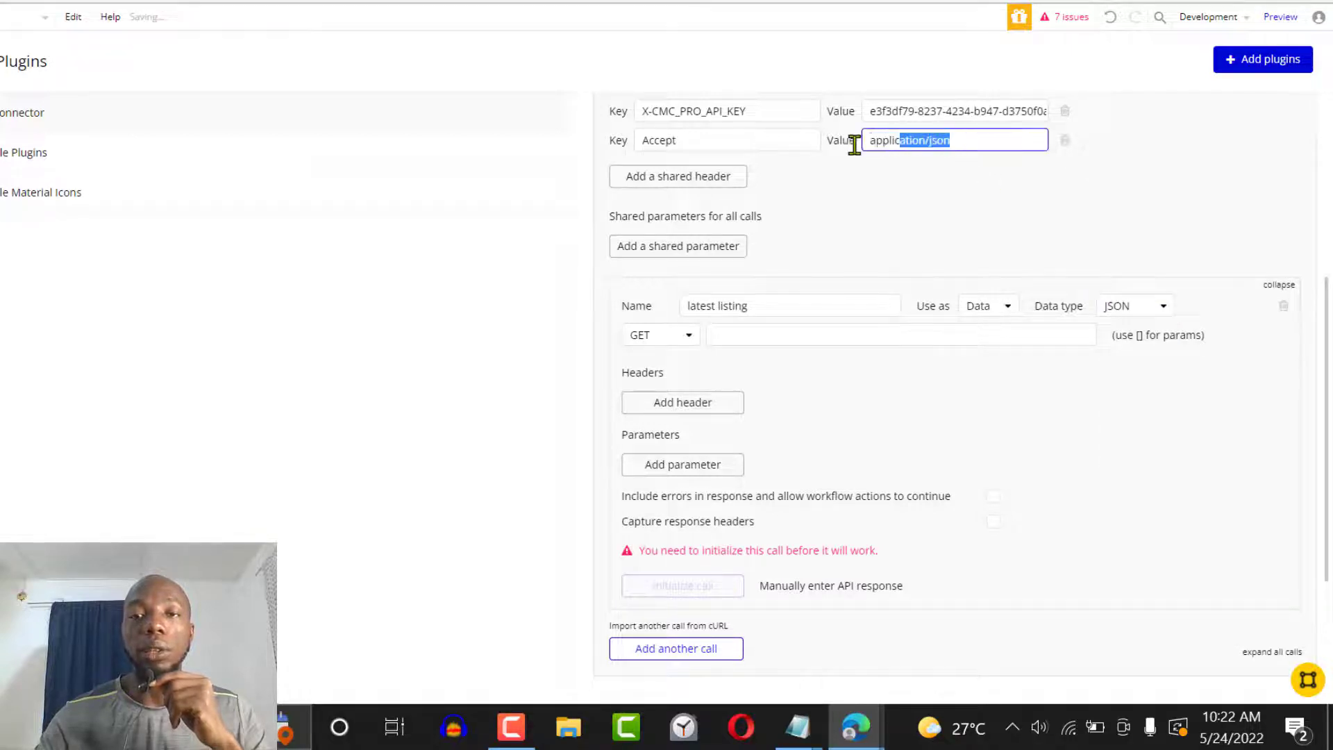
click(1005, 311)
click(999, 340)
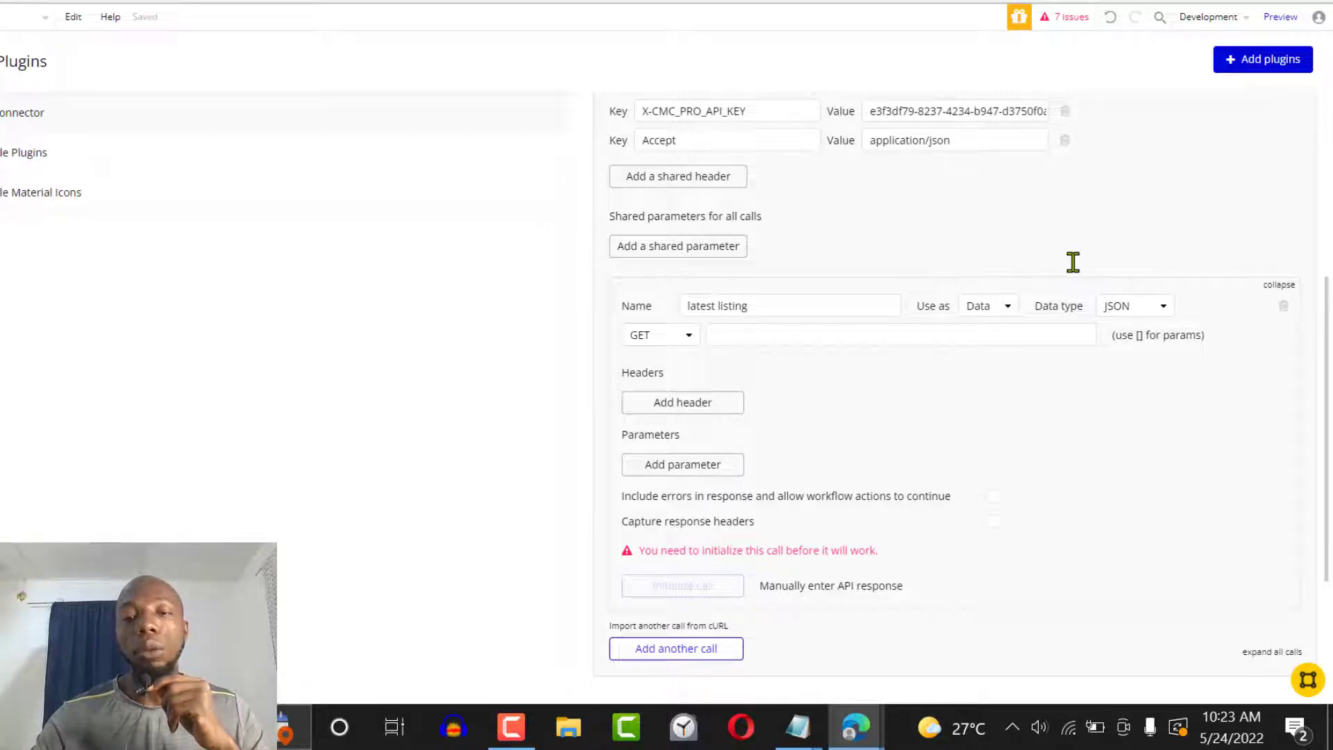
click(1007, 306)
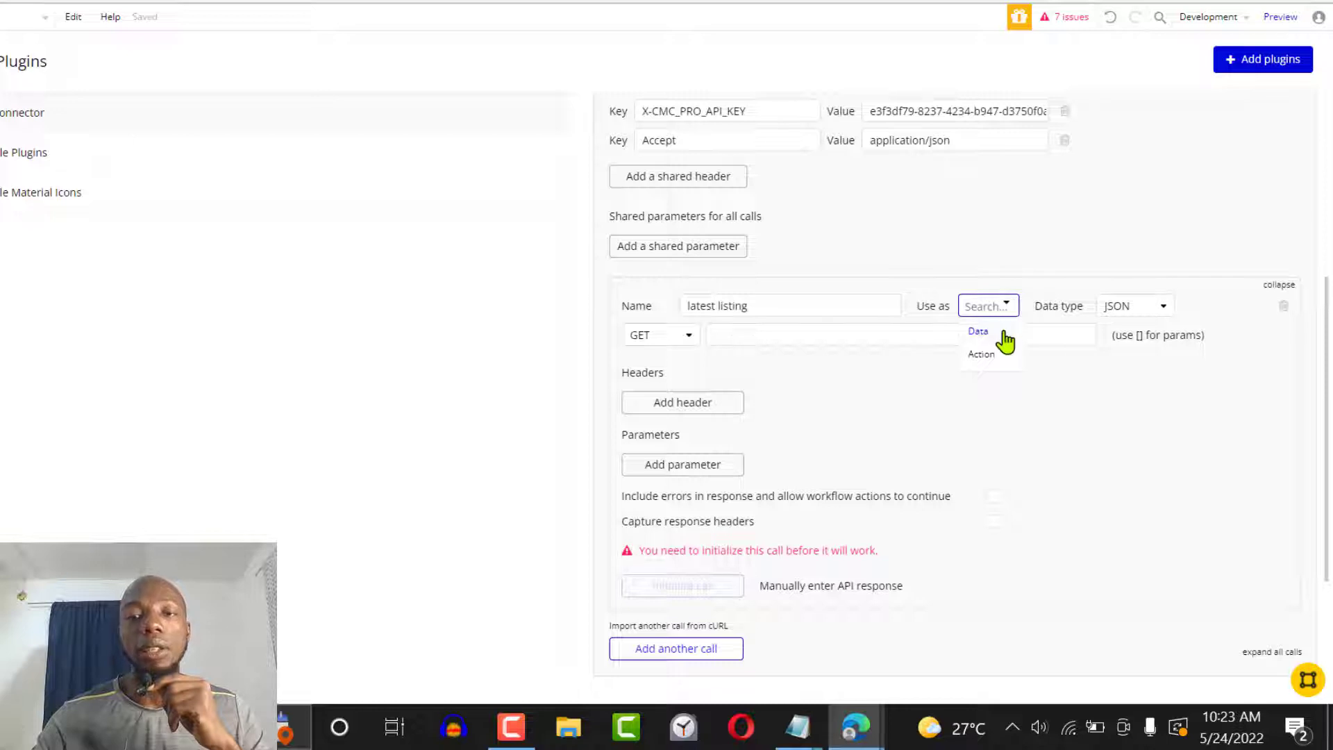
click(1002, 335)
Switch to the CoinMarketCap API documentation and copy the server URL of the Listings Latest endpoint.
click(734, 329)
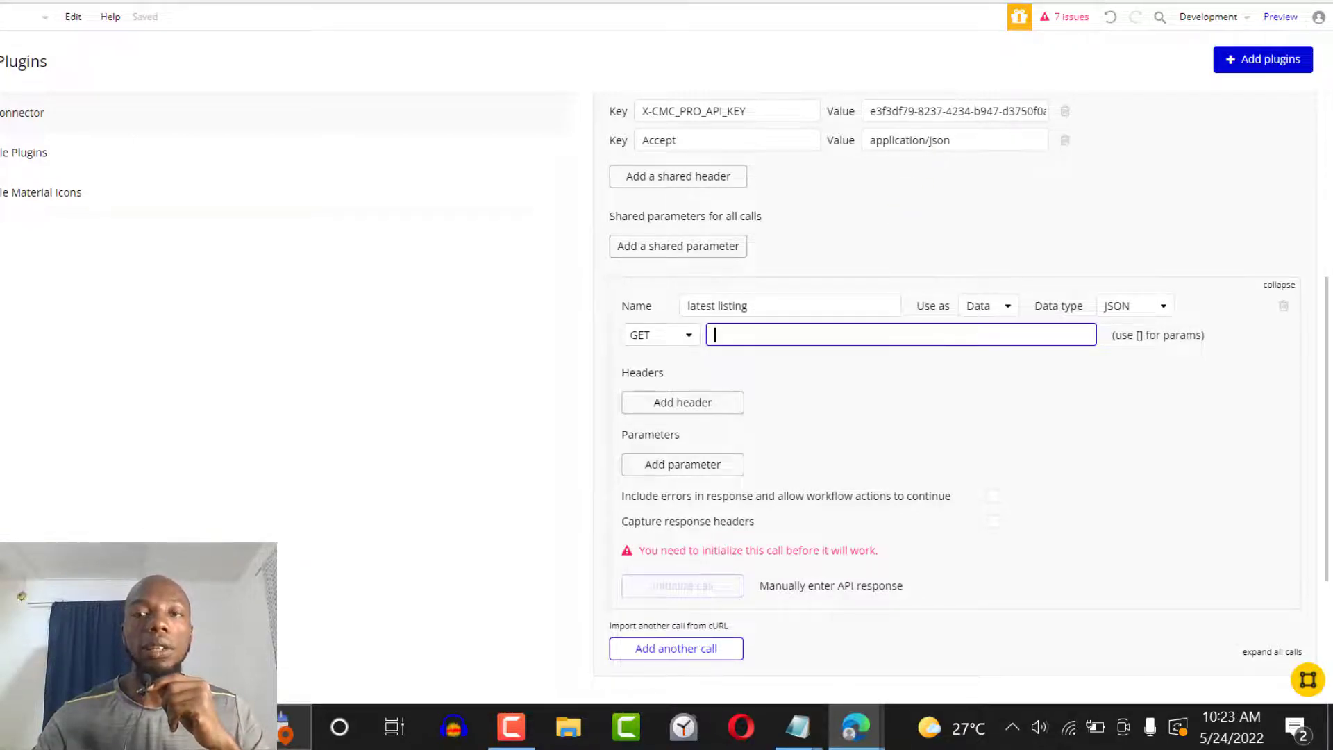
click(962, 1)
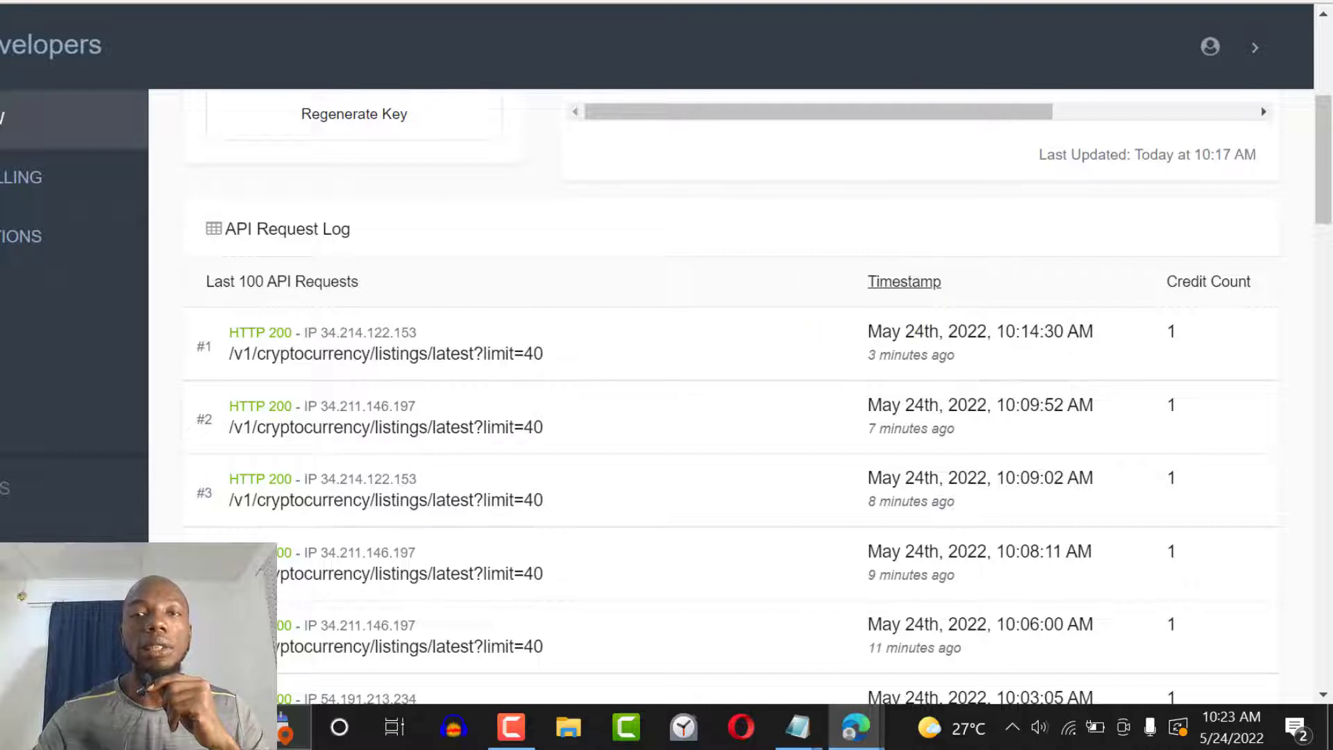
key(ctrl+shift+Tab)
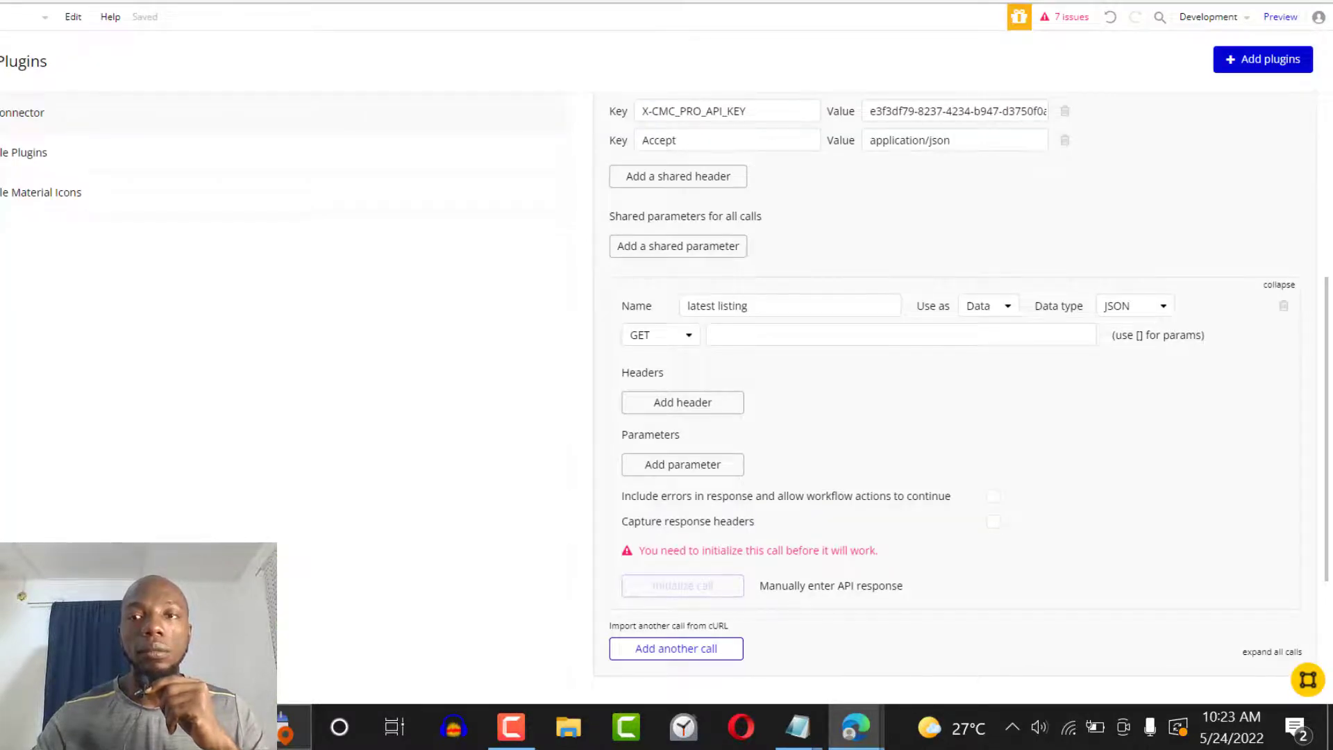
key(ctrl+Tab)
key(ctrl+shift+Tab)
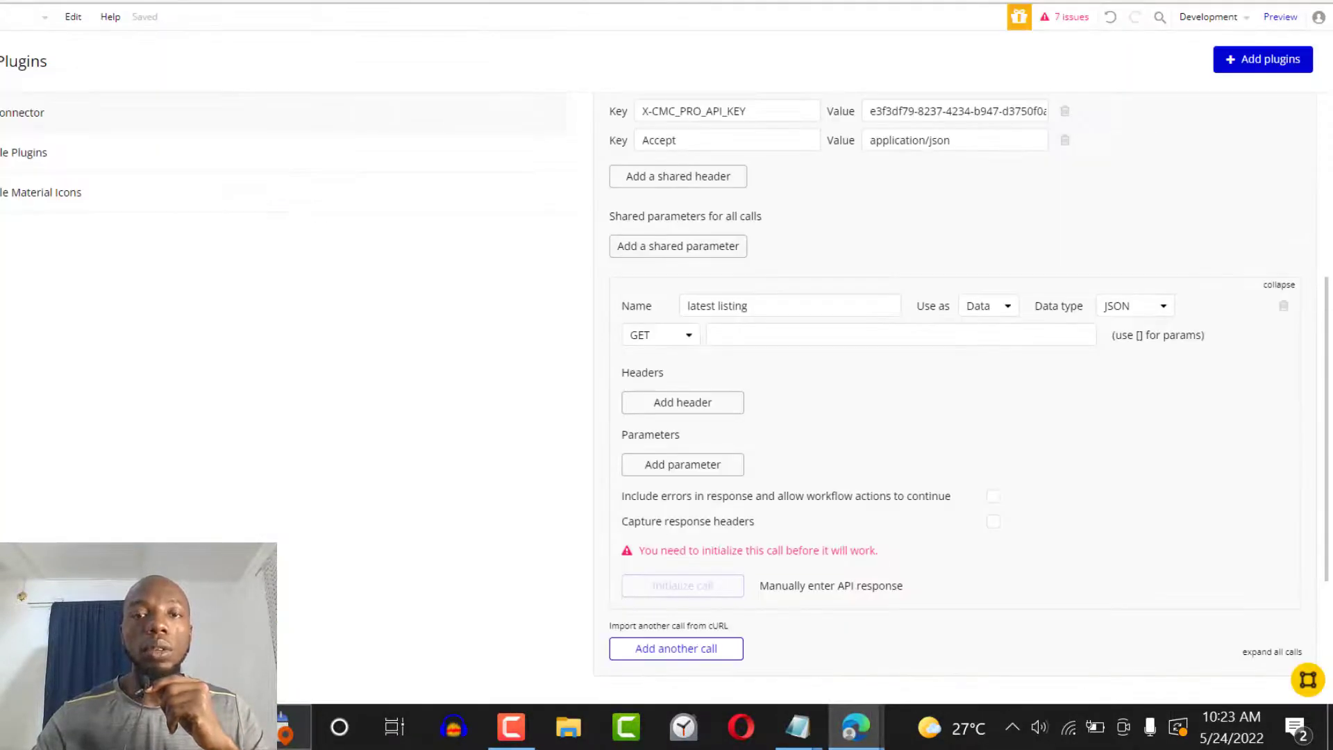
key(ctrl+shift+Tab)
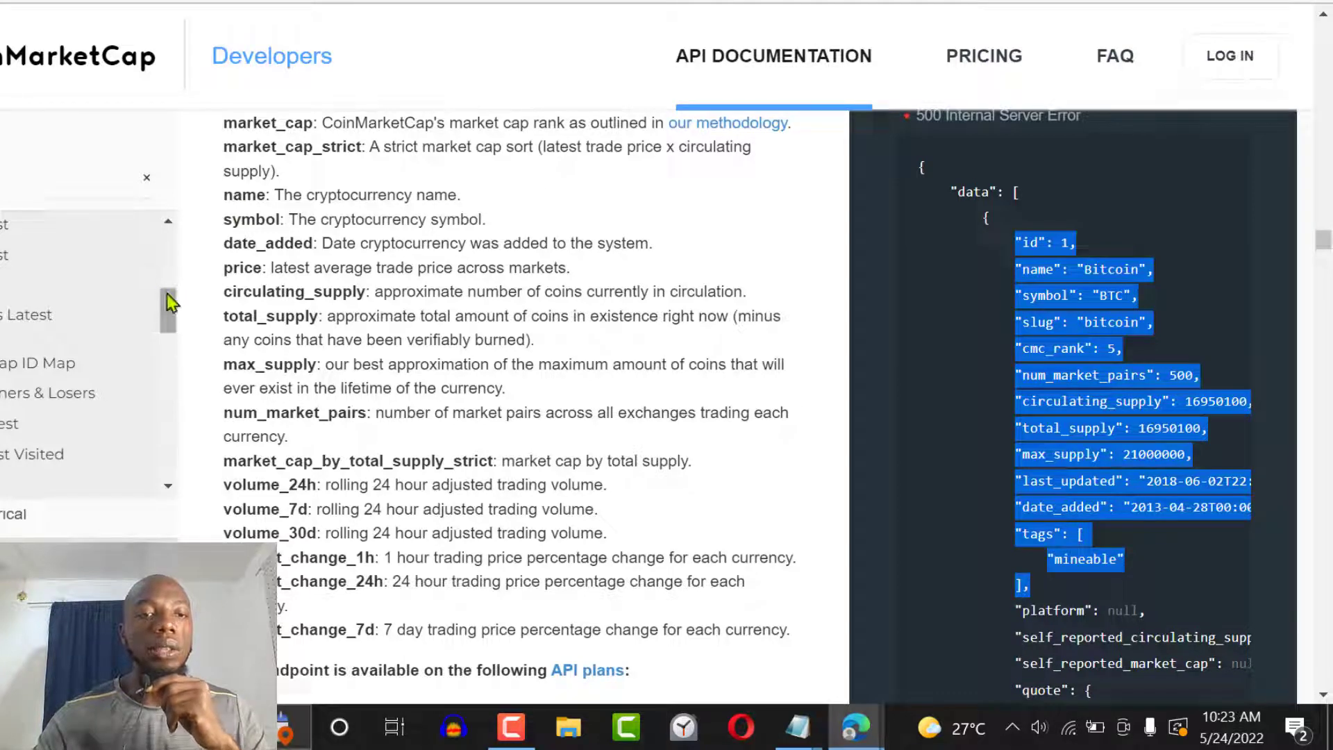
drag(170, 302, 168, 356)
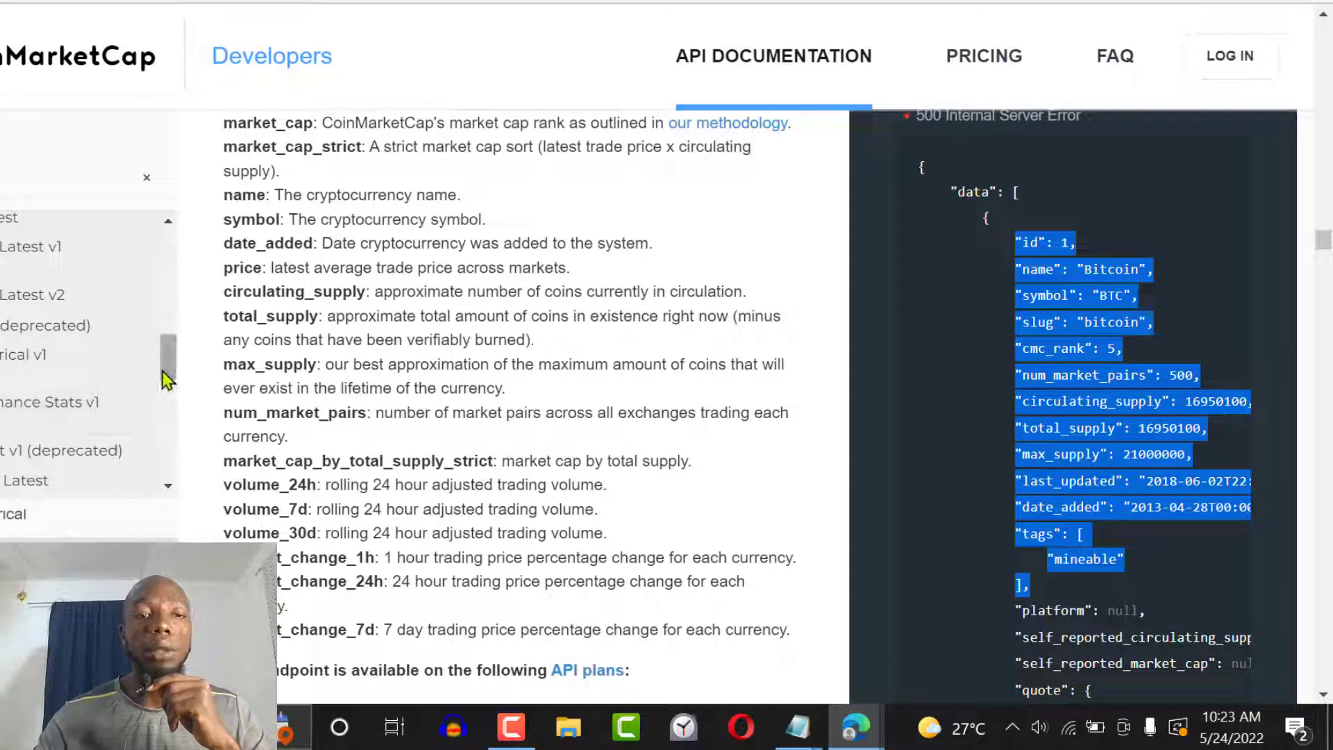
drag(169, 377, 169, 306)
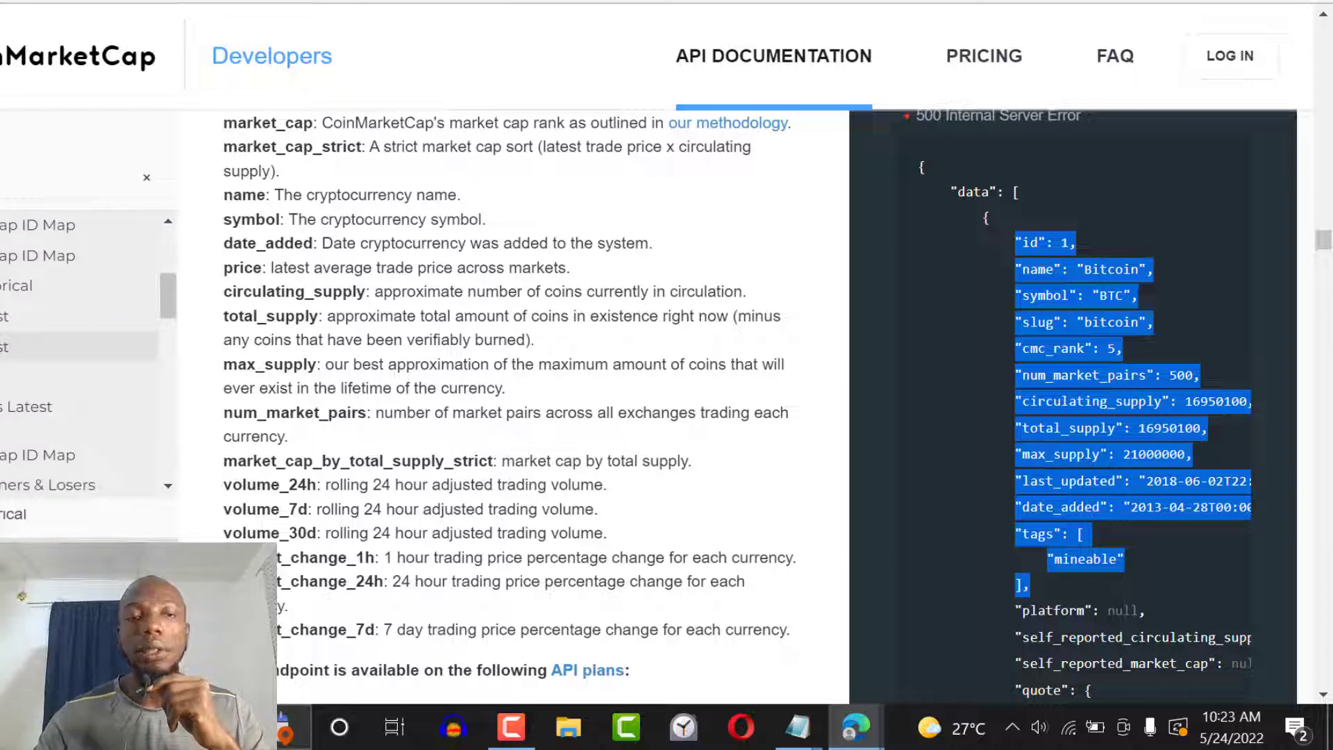
click(12, 350)
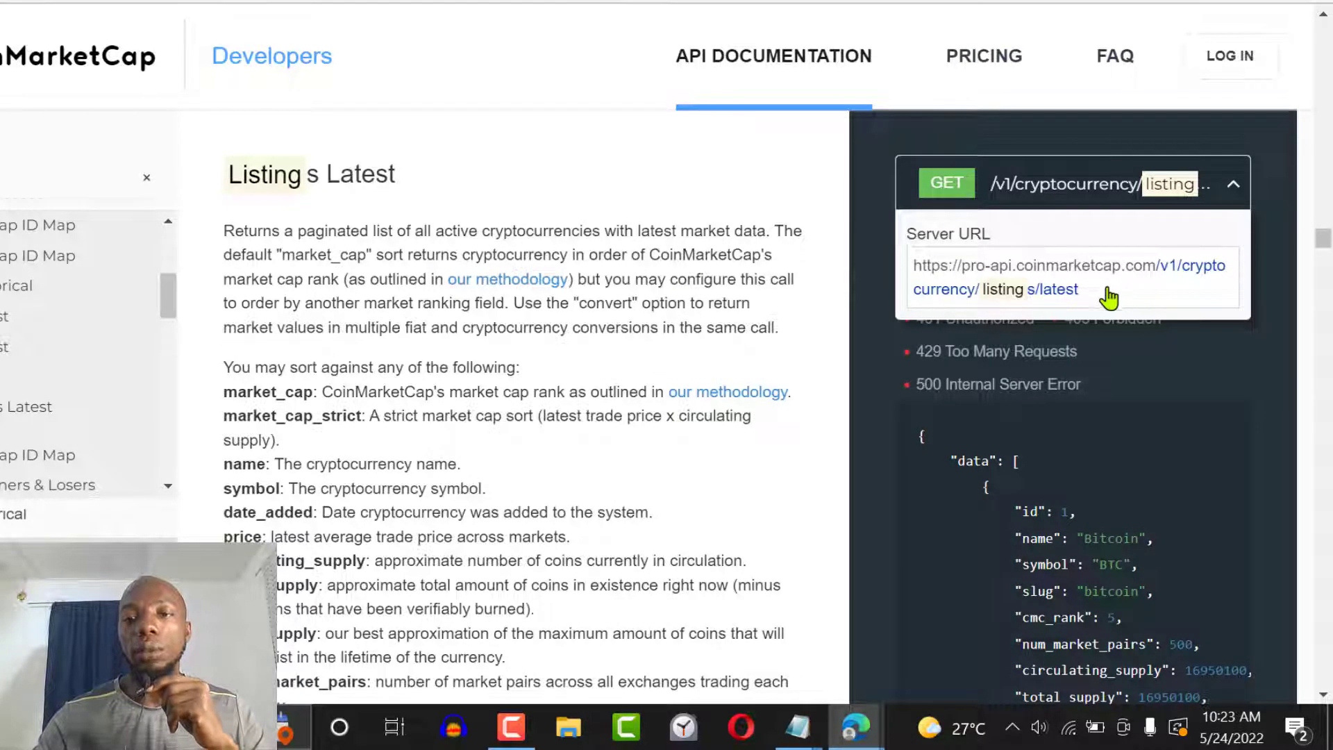
drag(1109, 297, 922, 269)
key(ctrl+c)
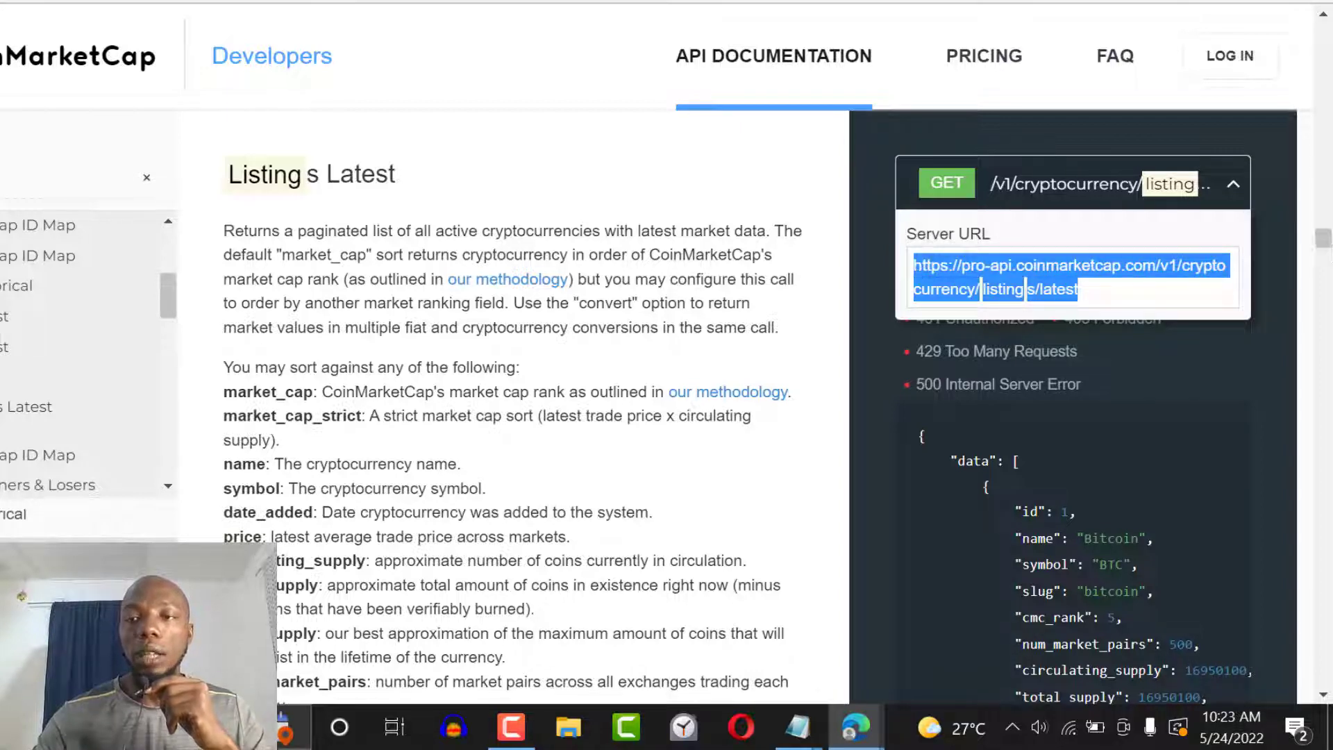
drag(1322, 238, 1324, 250)
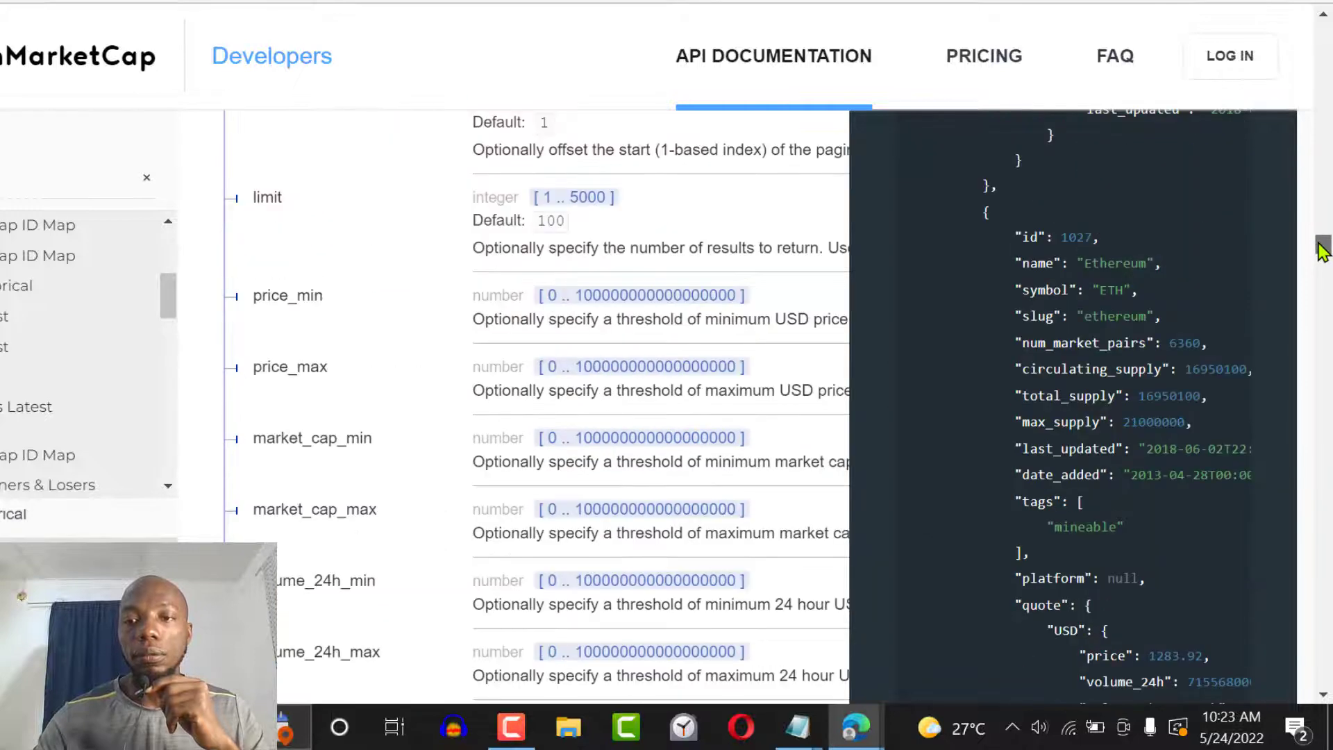
scroll(1323, 241, down, 5)
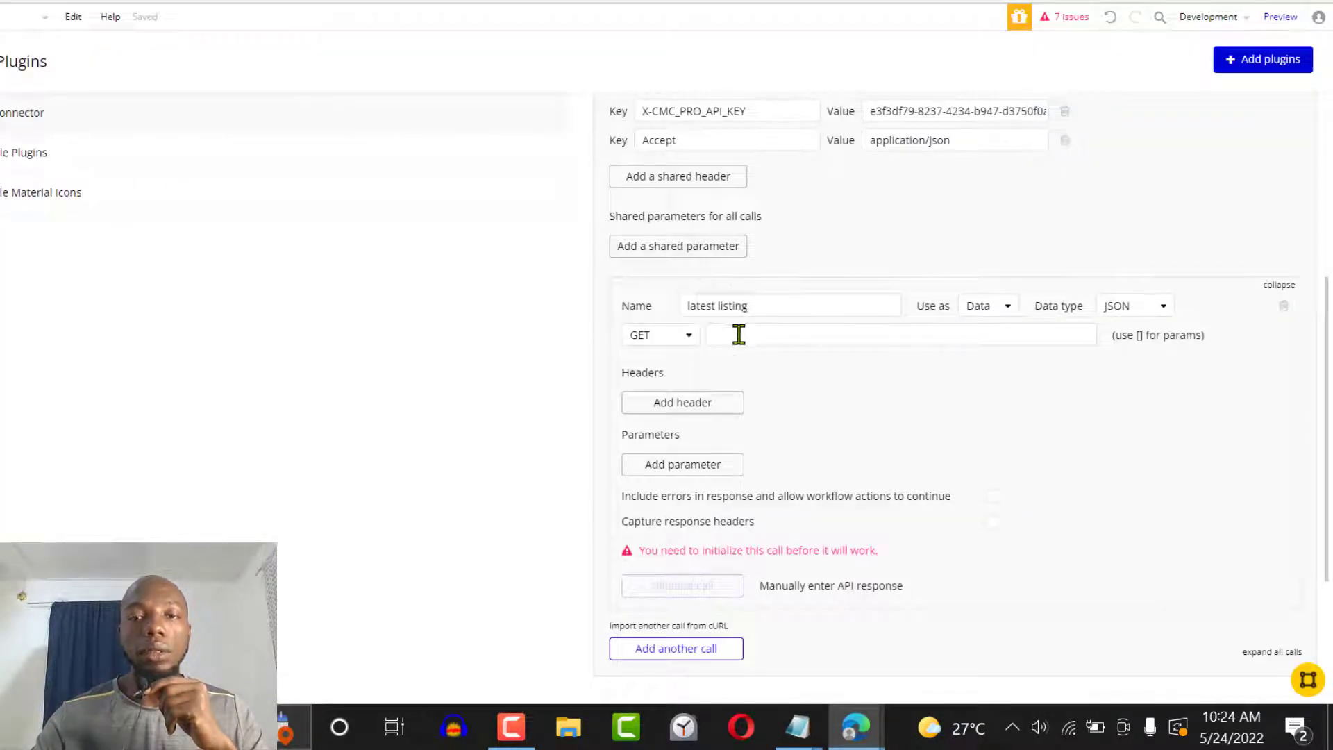
click(739, 335)
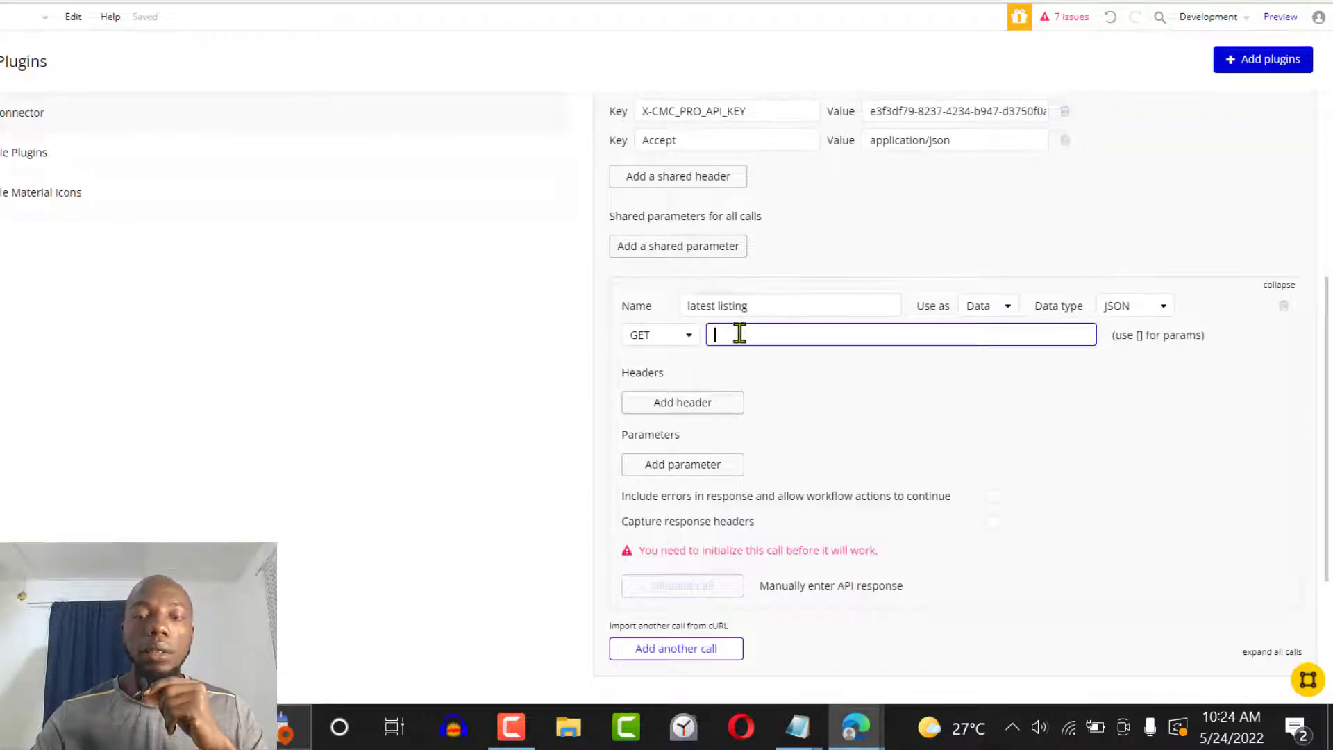
key(ctrl+v)
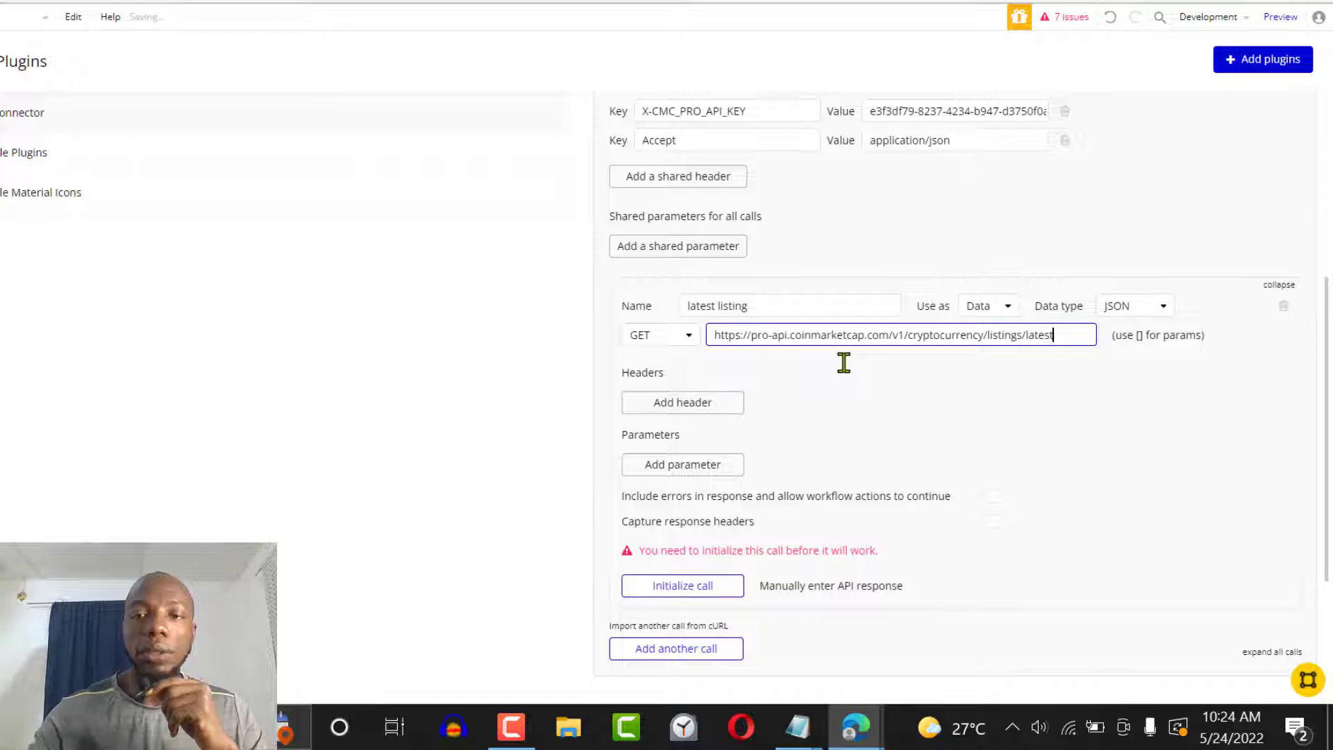
double_click(830, 398)
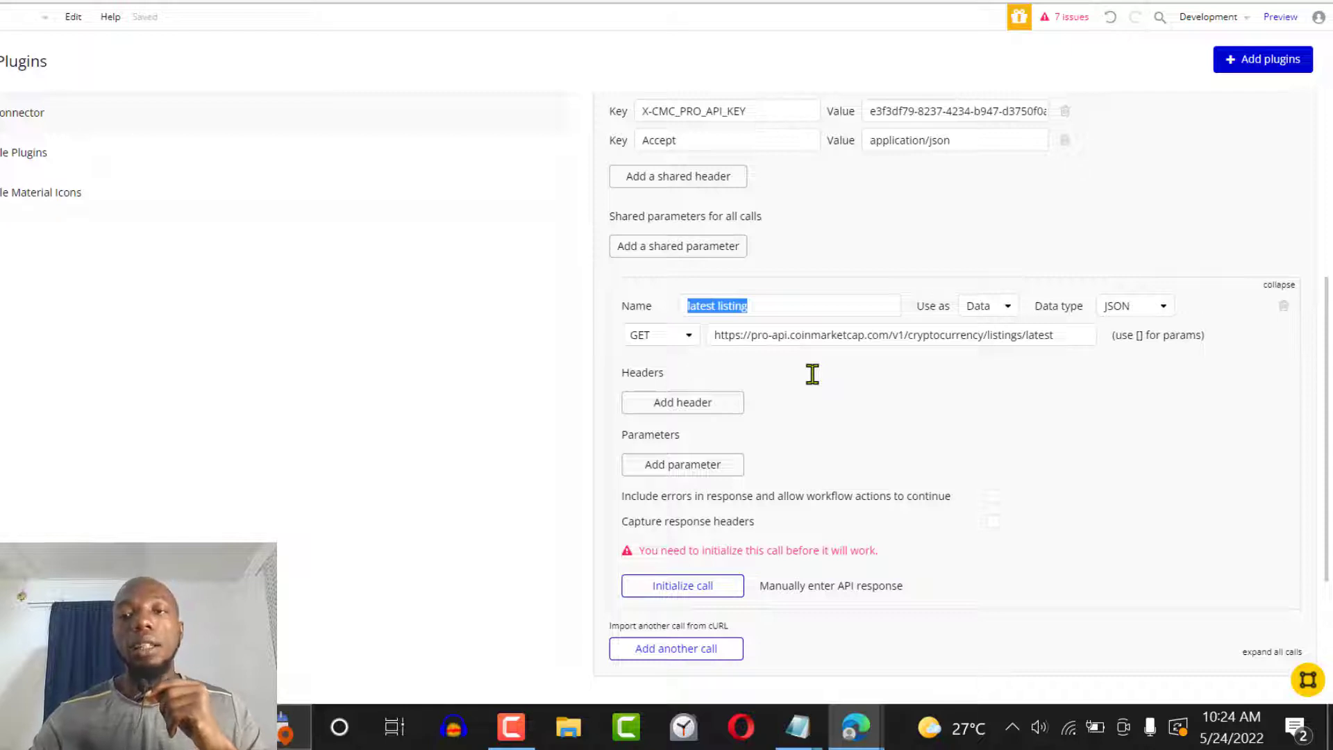
Add a parameter to the "latest listing" call with the key limit and the value 100.
click(726, 479)
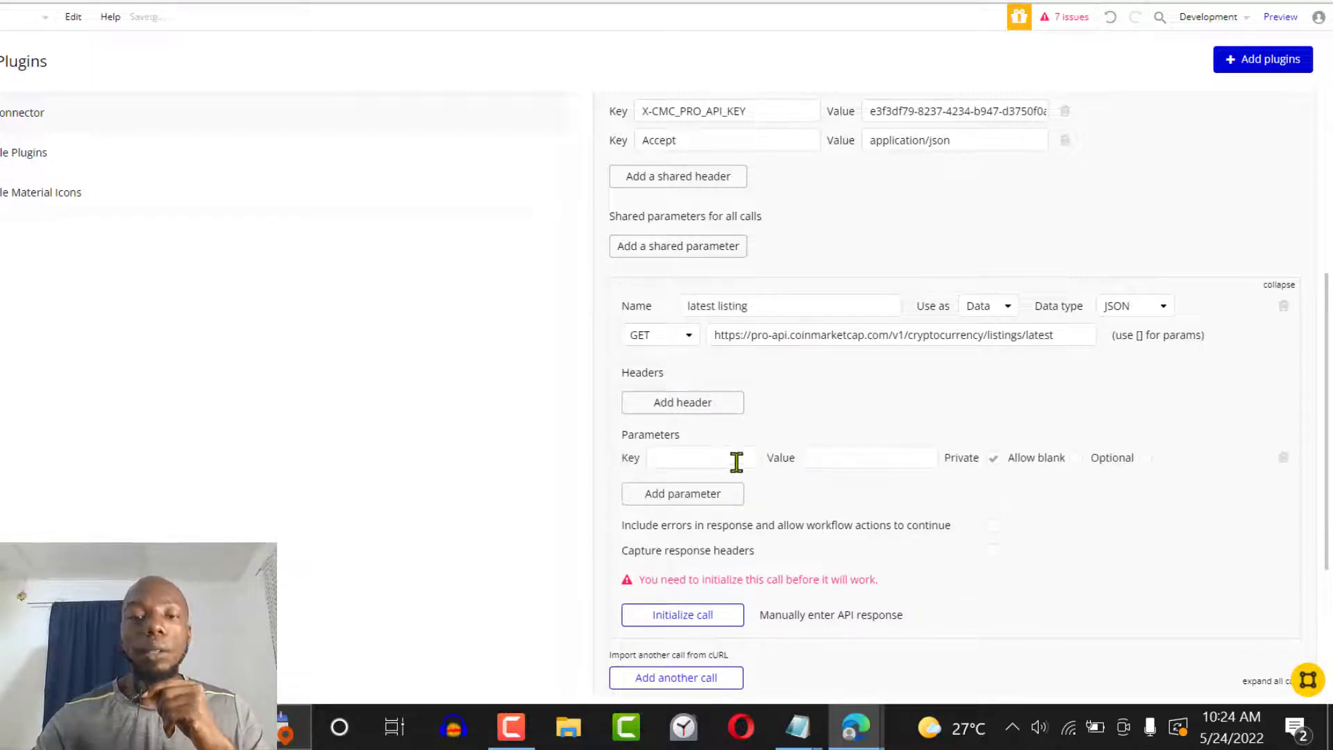
click(734, 462)
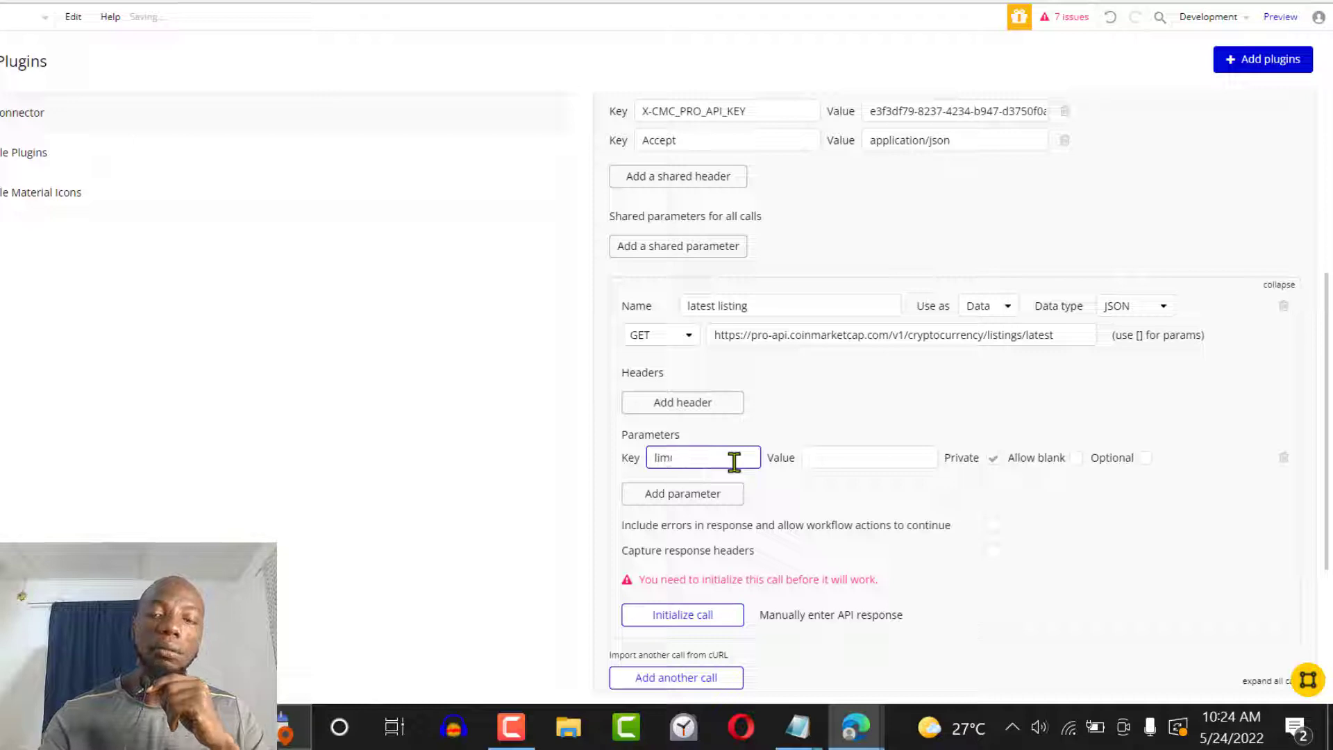
key(Tab)
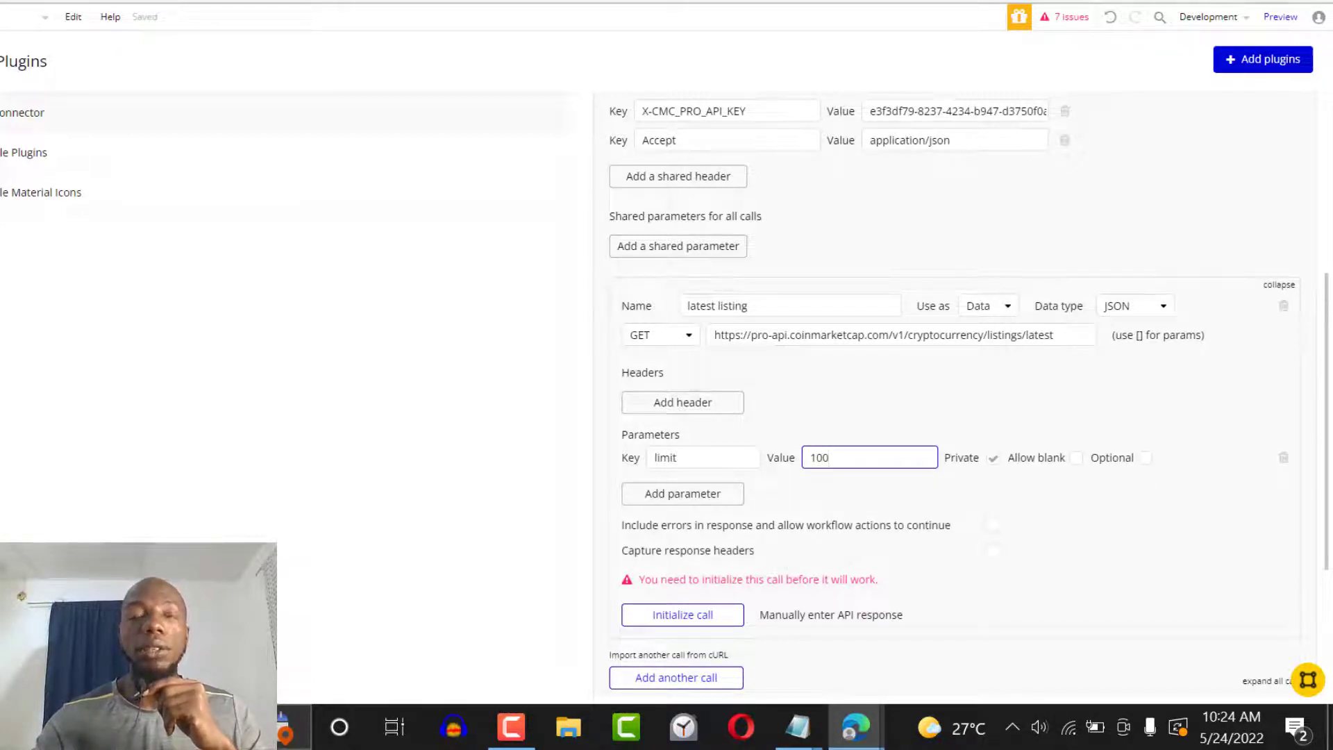
click(1027, 512)
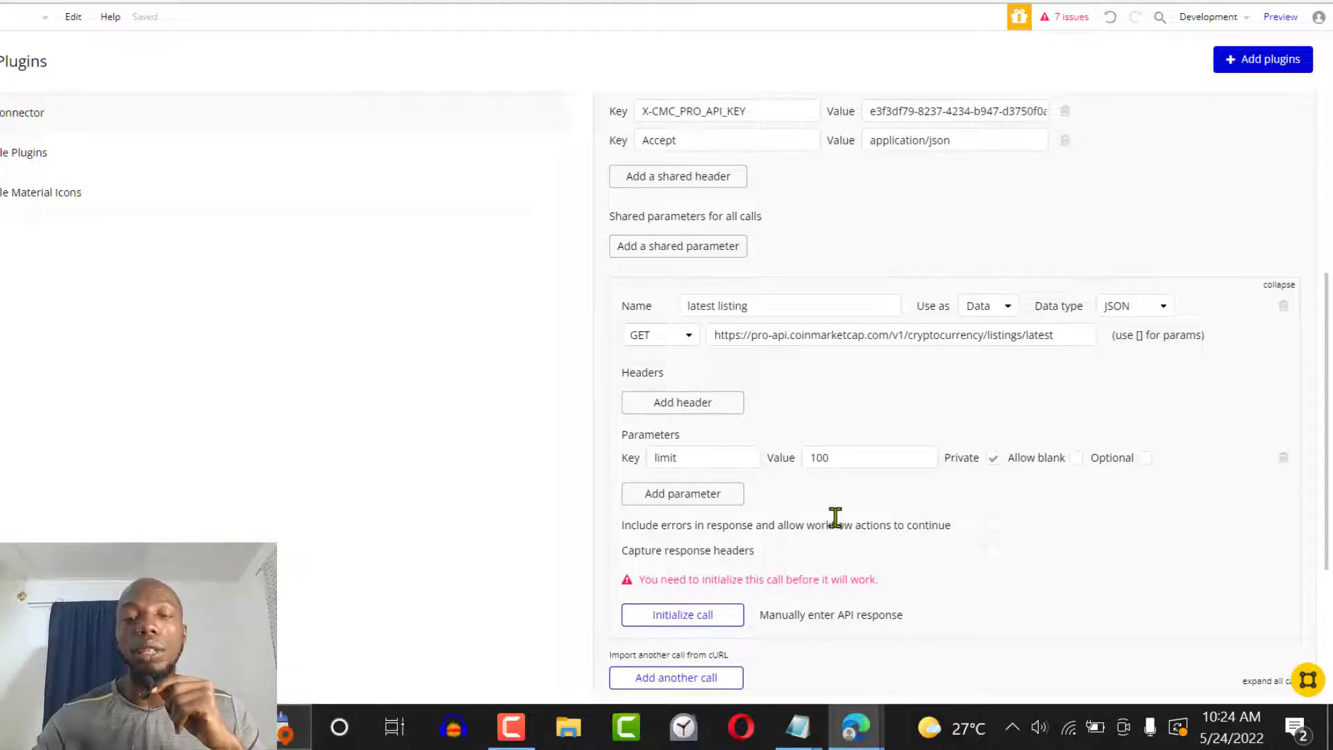
Initialize the "latest listing" call and review the returned fields and their data types.
click(722, 618)
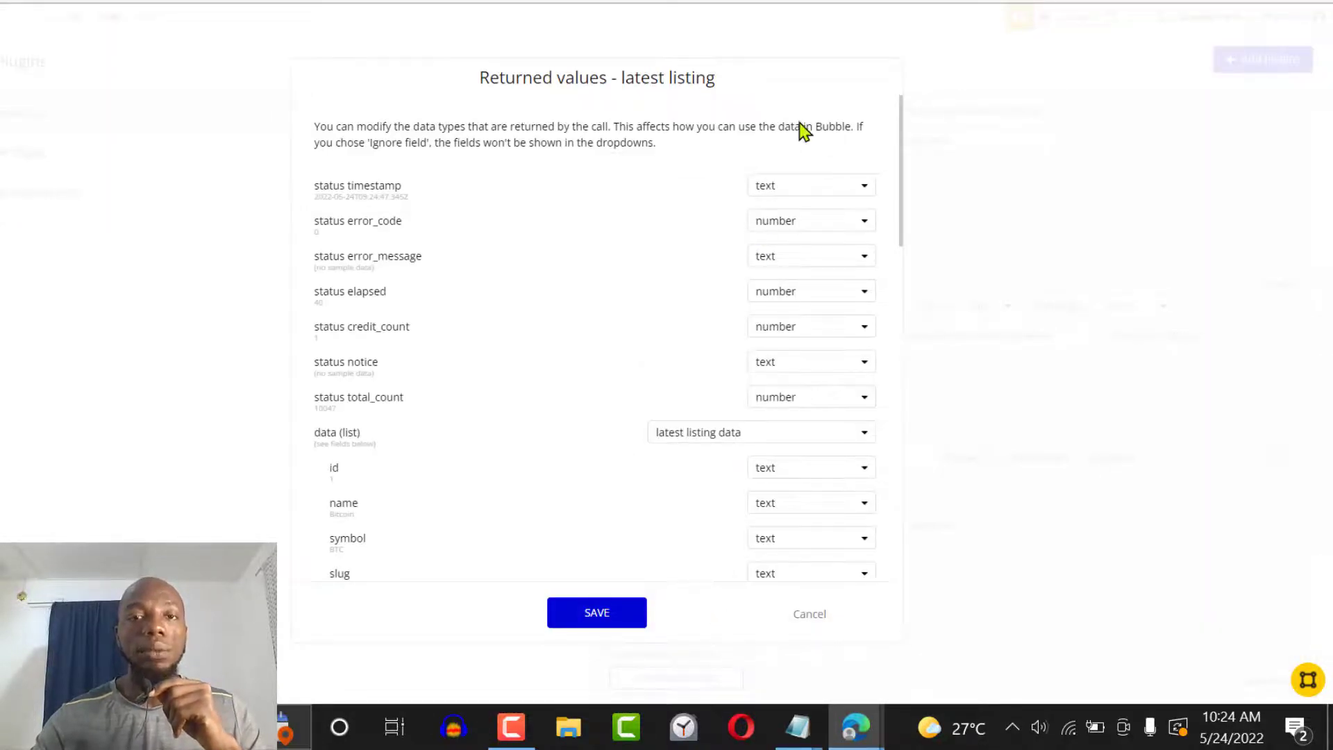
drag(903, 163, 889, 506)
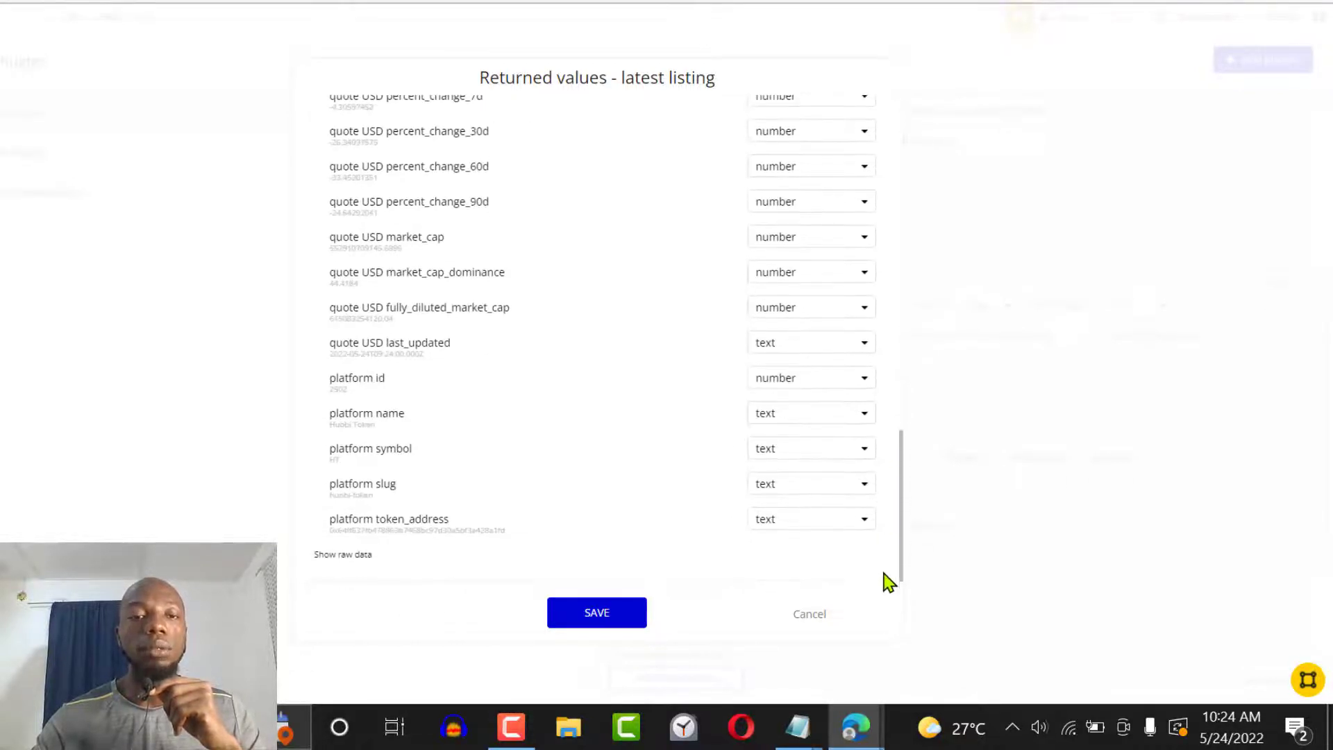
drag(884, 581, 869, 211)
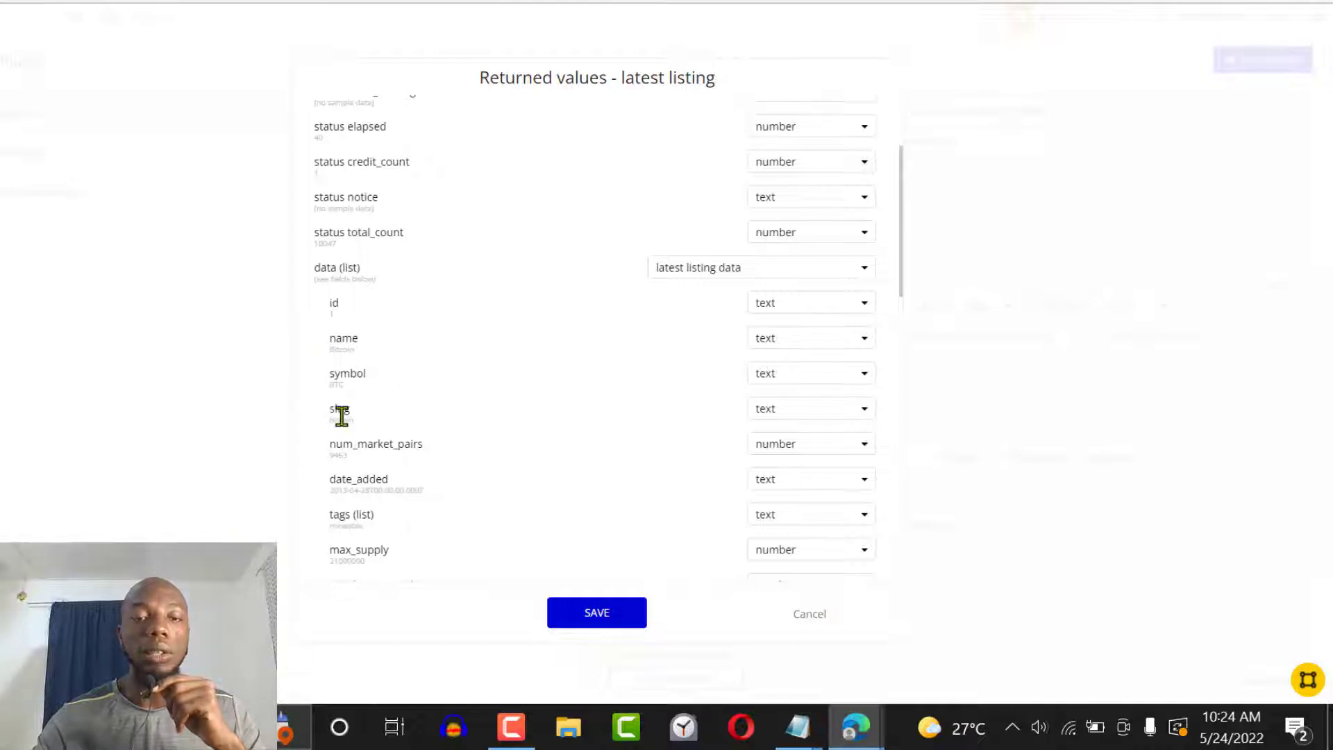
drag(904, 245, 911, 581)
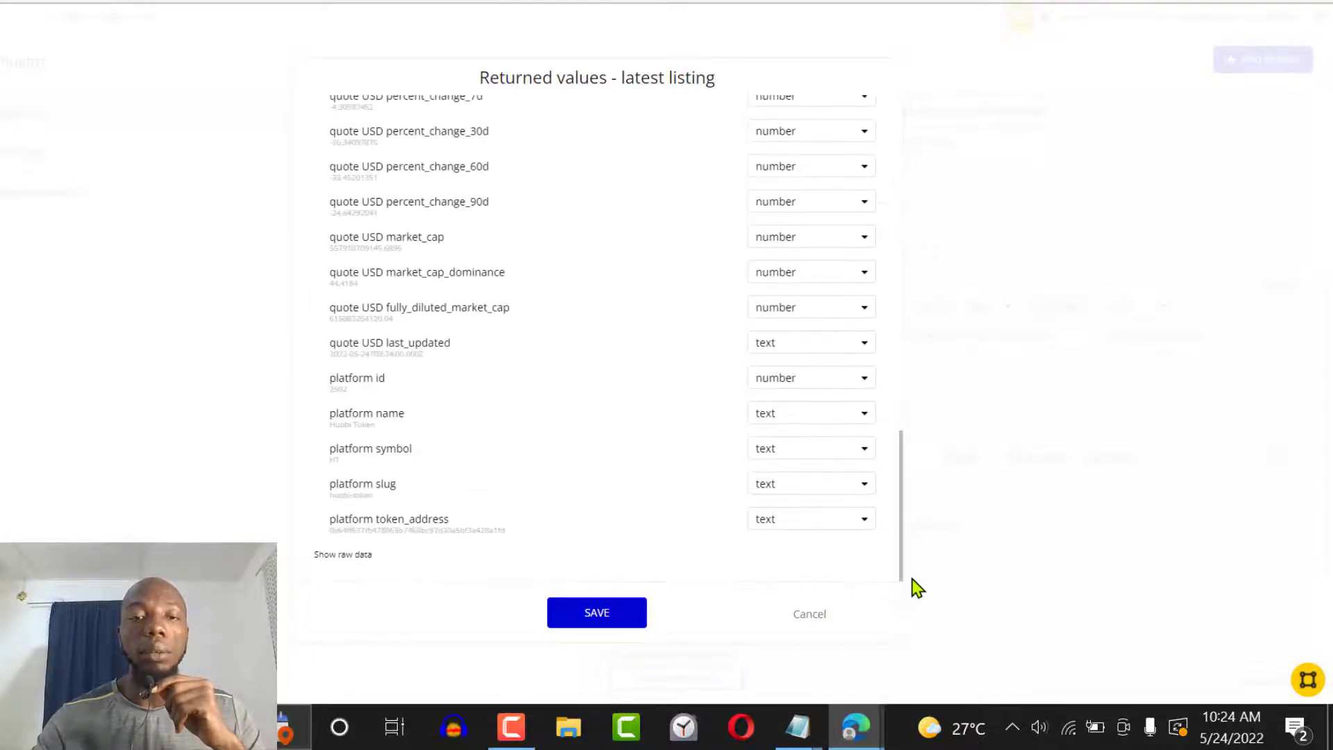
Show the response's raw data, examine its status block and data array, and save the returned values of the call.
click(330, 555)
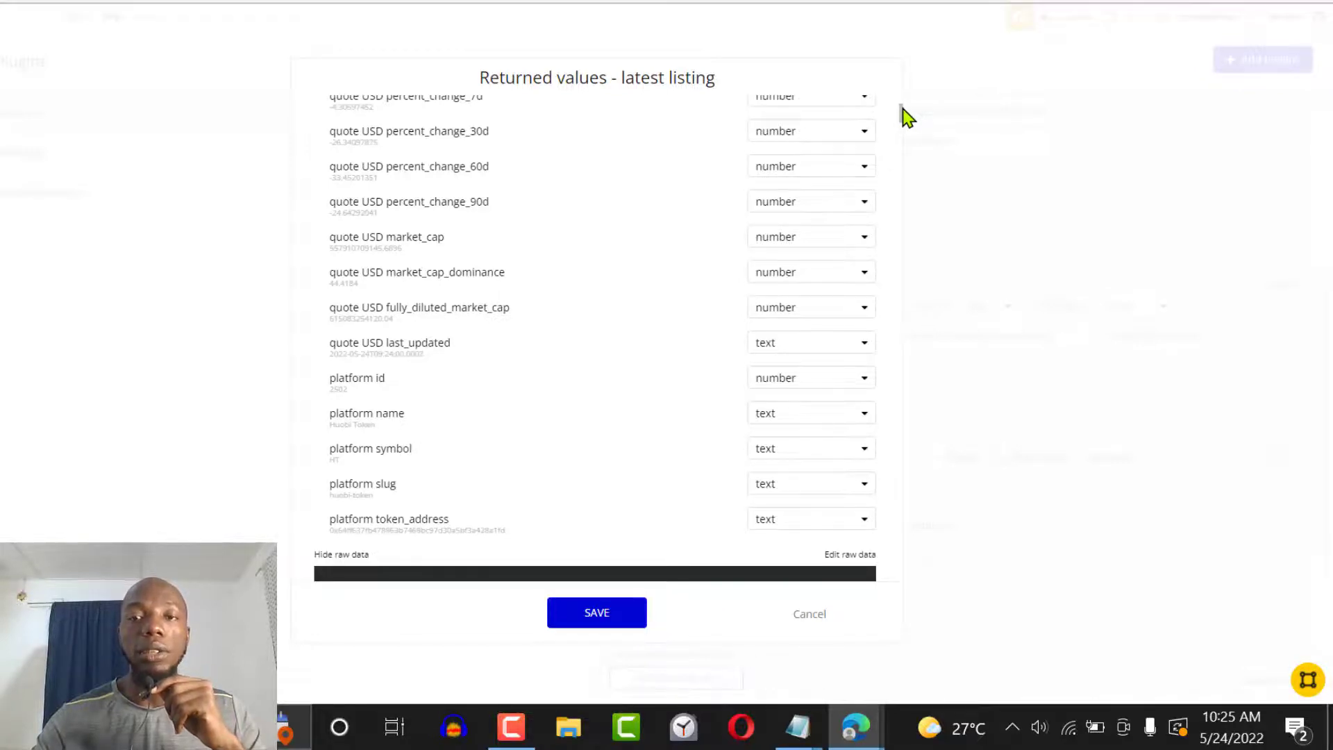
scroll(903, 128, down, 15)
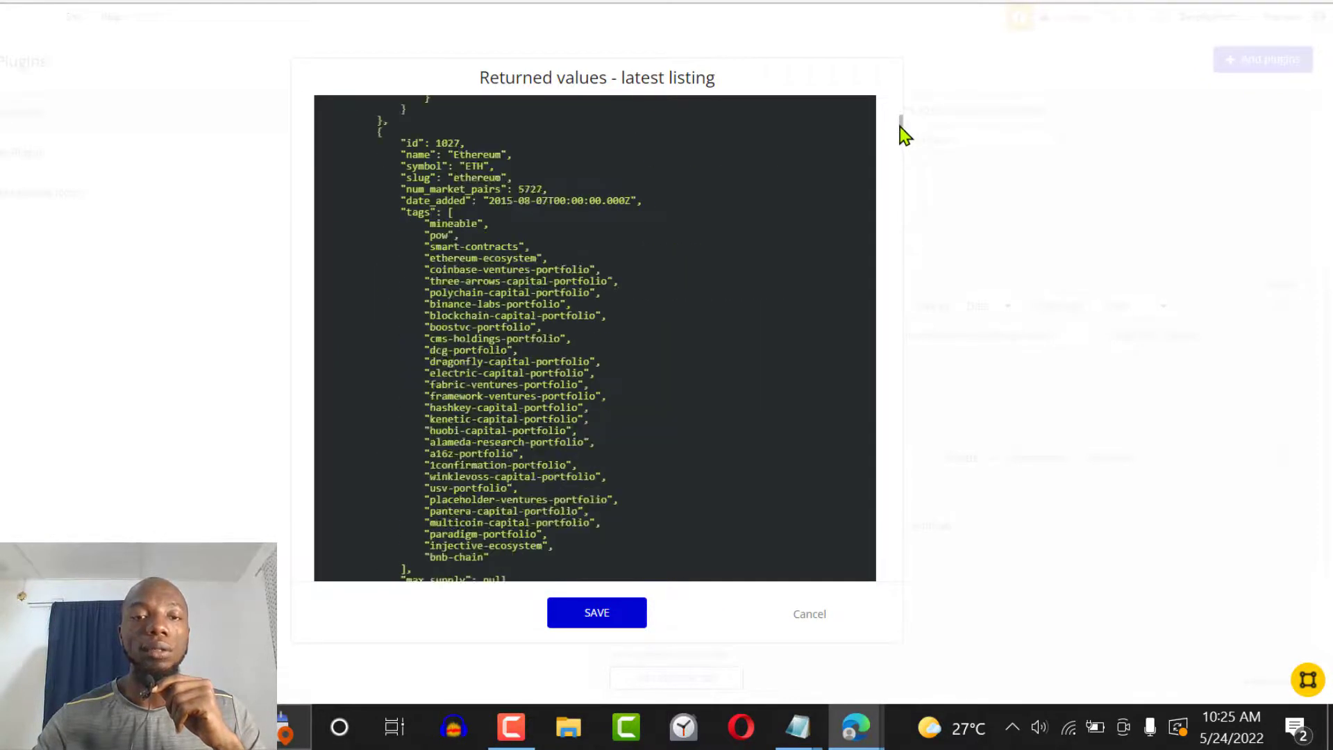
scroll(902, 132, up, 10)
scroll(903, 129, down, 5)
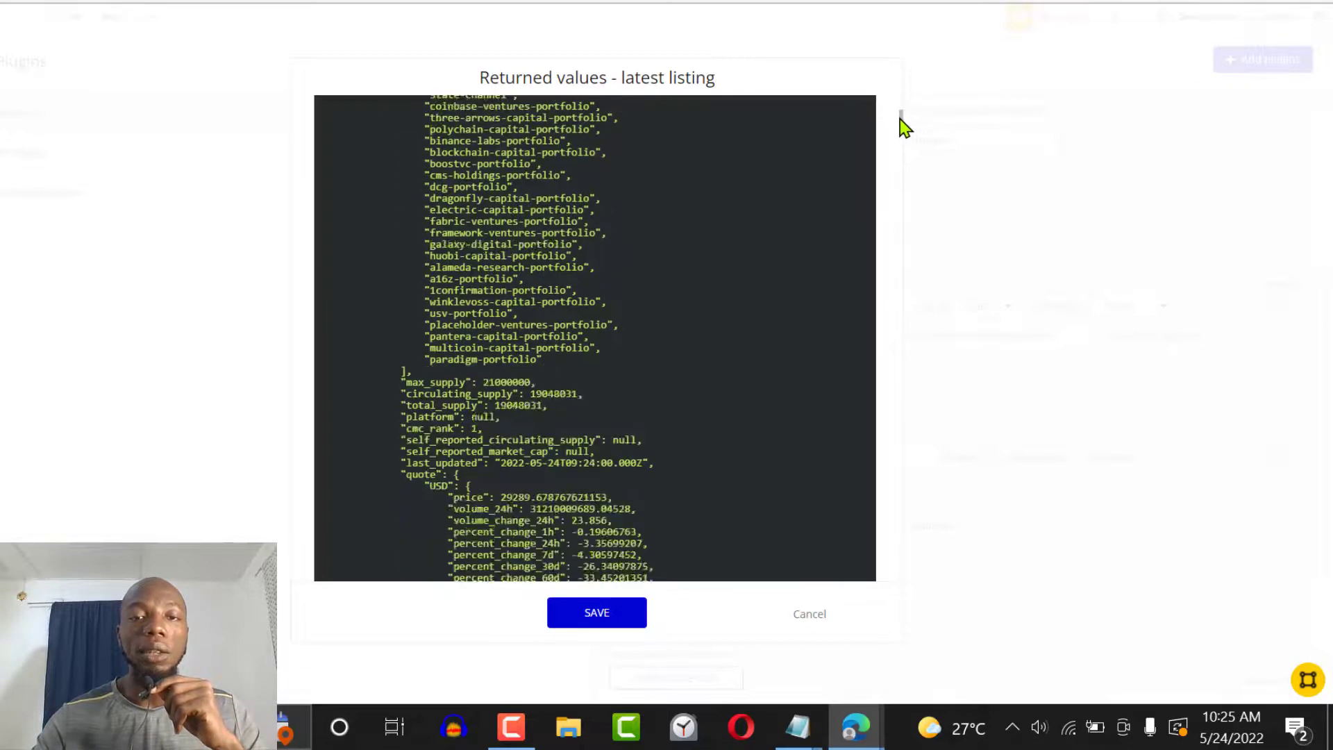
scroll(903, 129, up, 5)
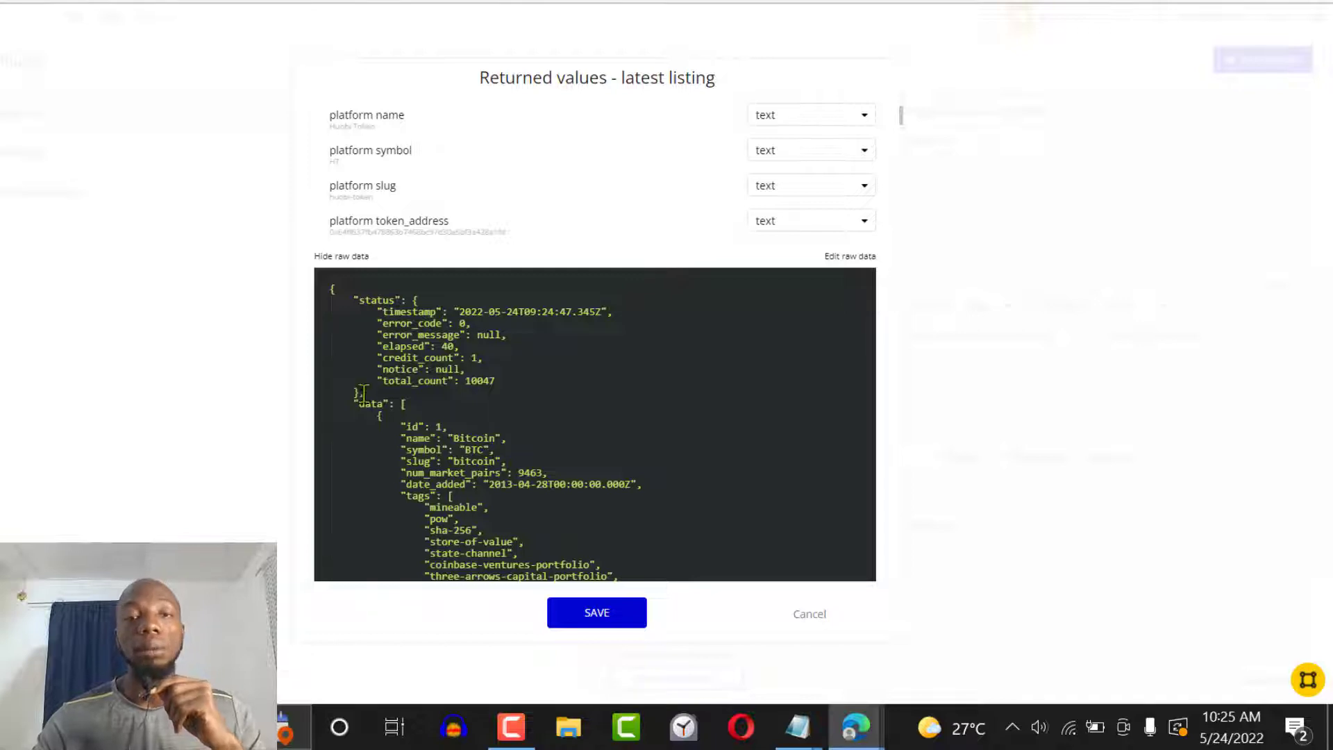
drag(364, 394, 306, 289)
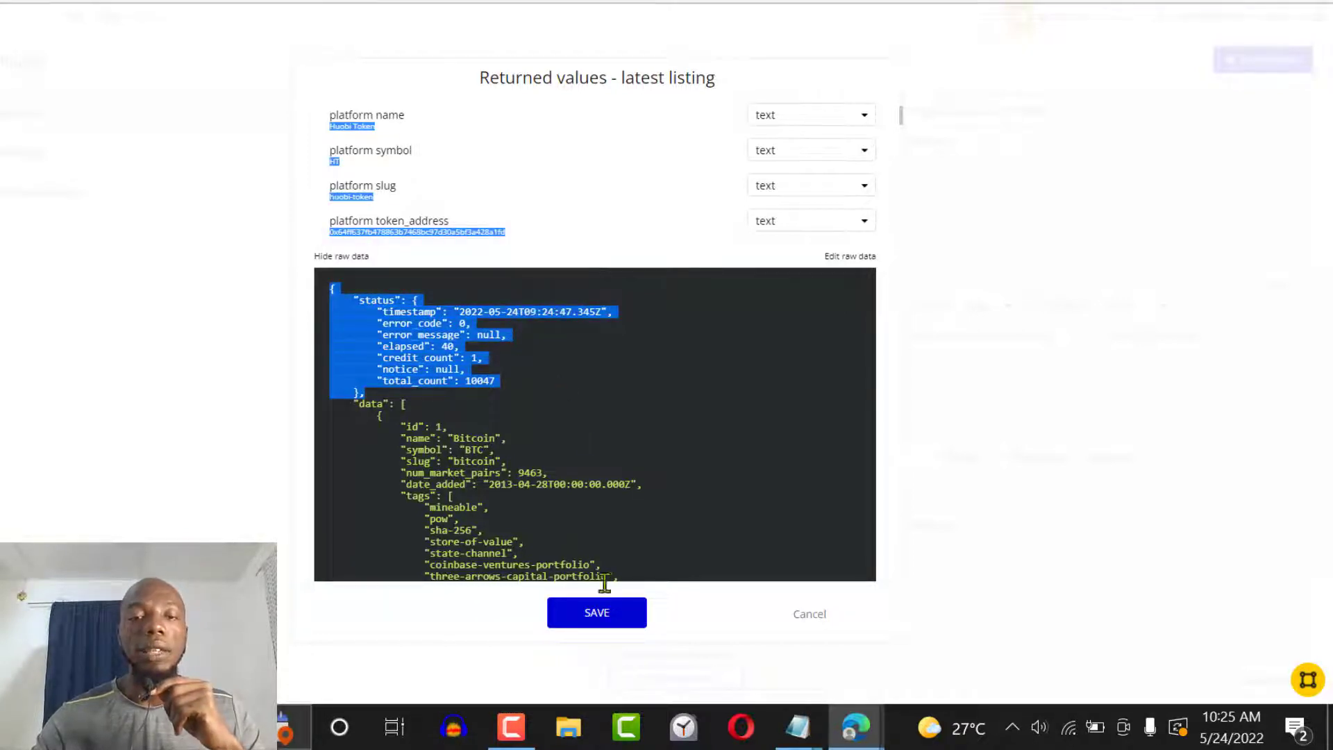
click(597, 614)
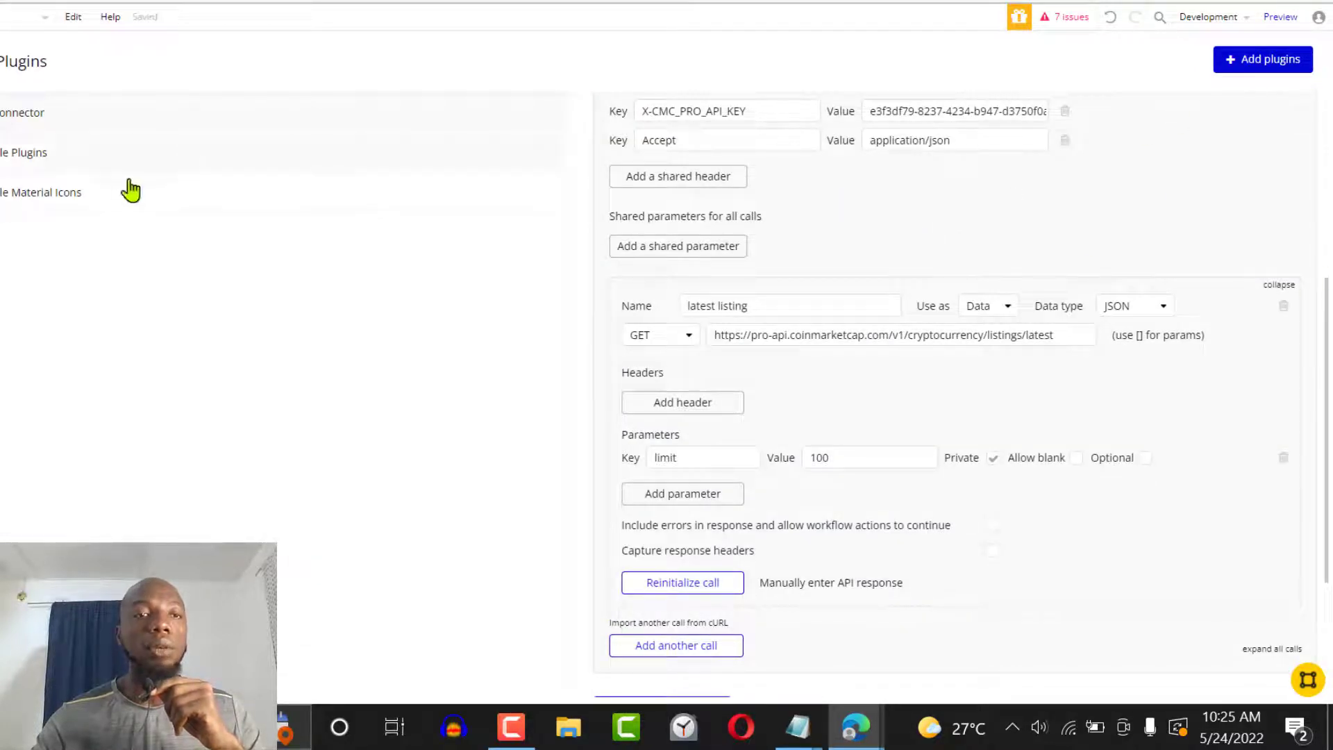
Return to the page design and close the property editor of Group A.
click(1, 61)
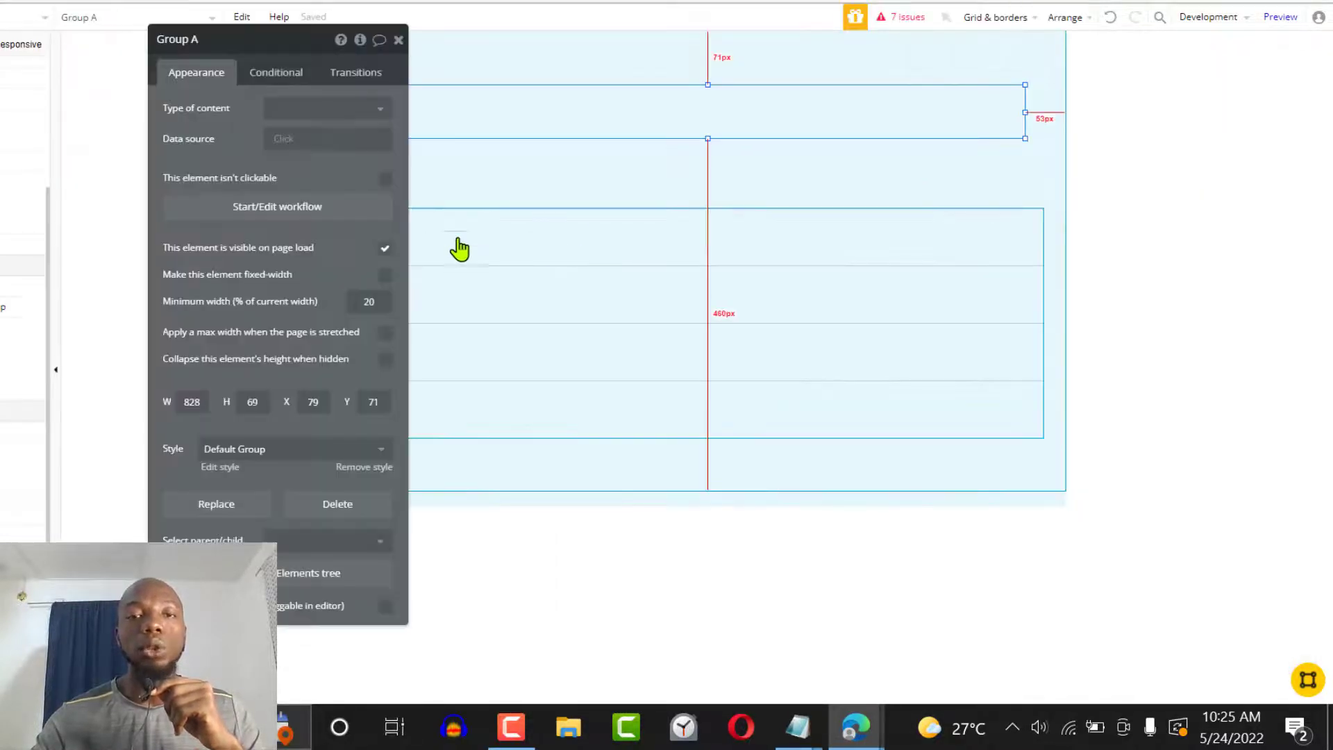
click(398, 40)
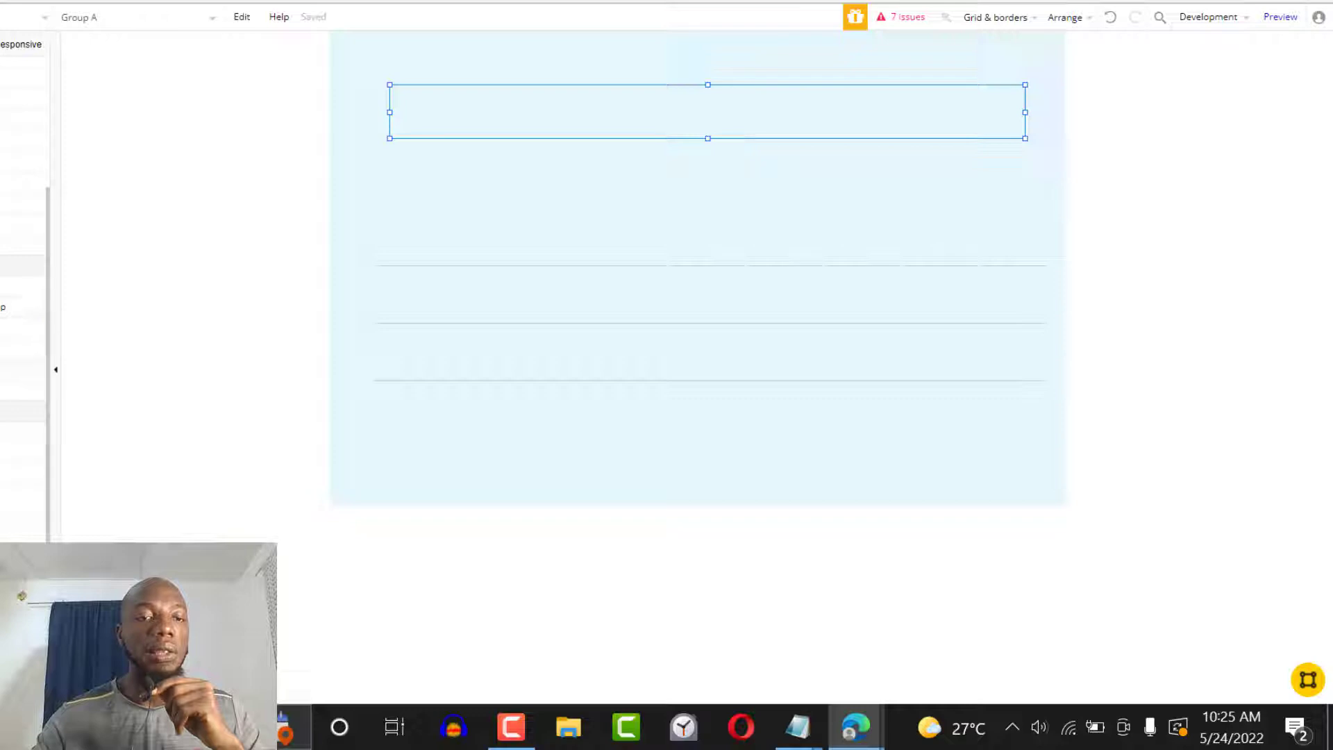
click(55, 370)
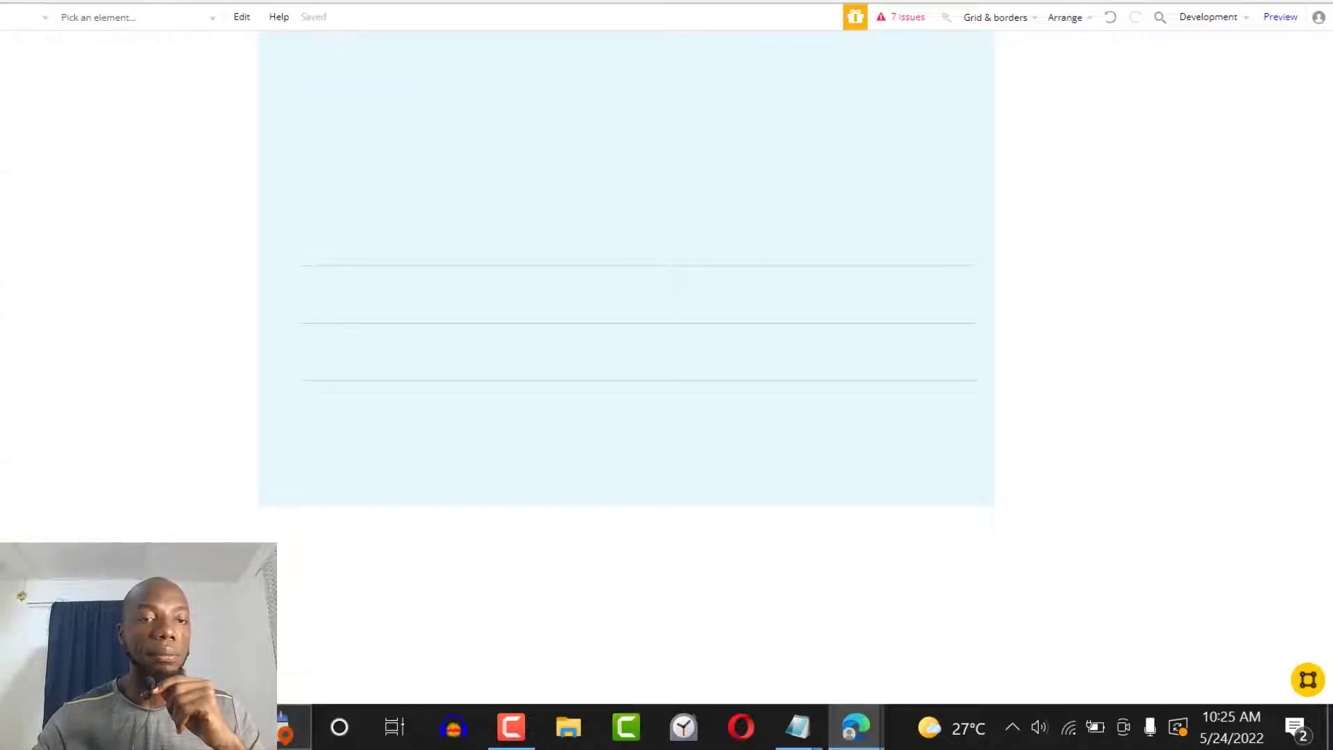
click(1, 222)
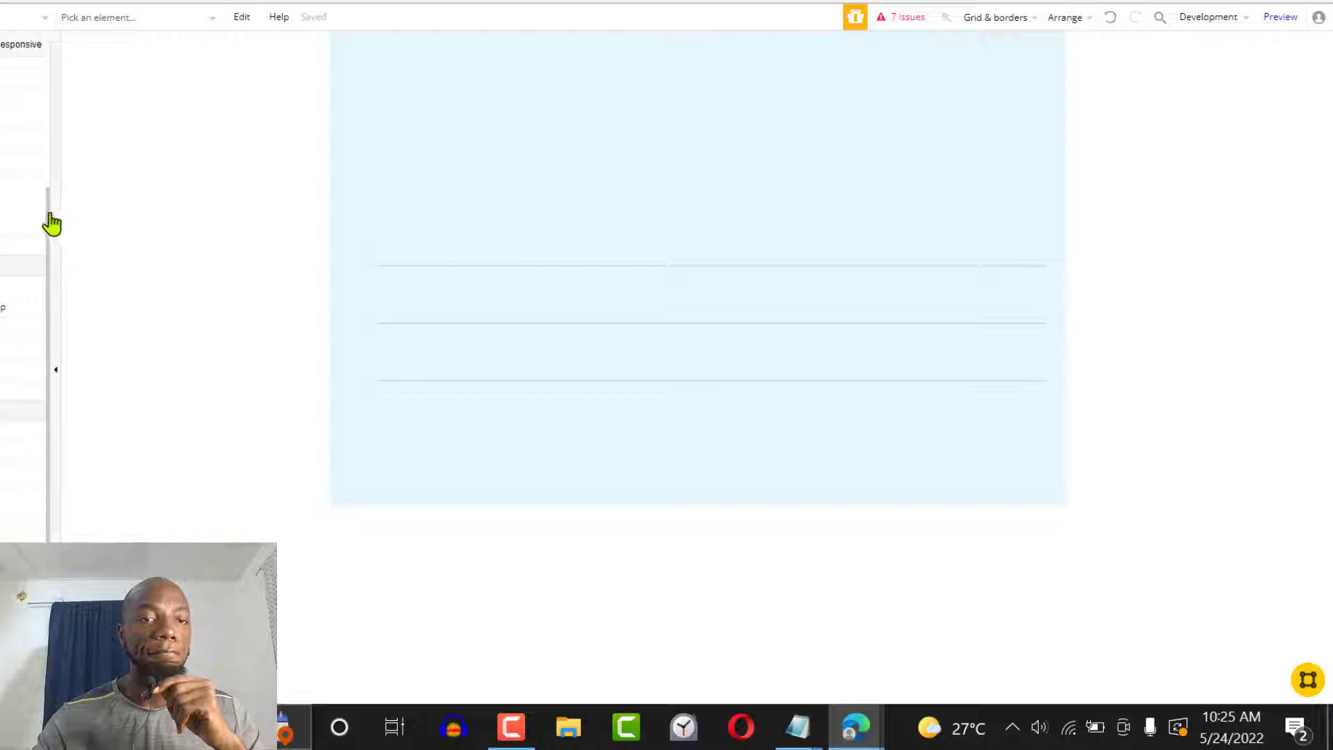
Place a small text element above the repeating group, at about X 60, Y 60 on the page.
drag(50, 221, 53, 12)
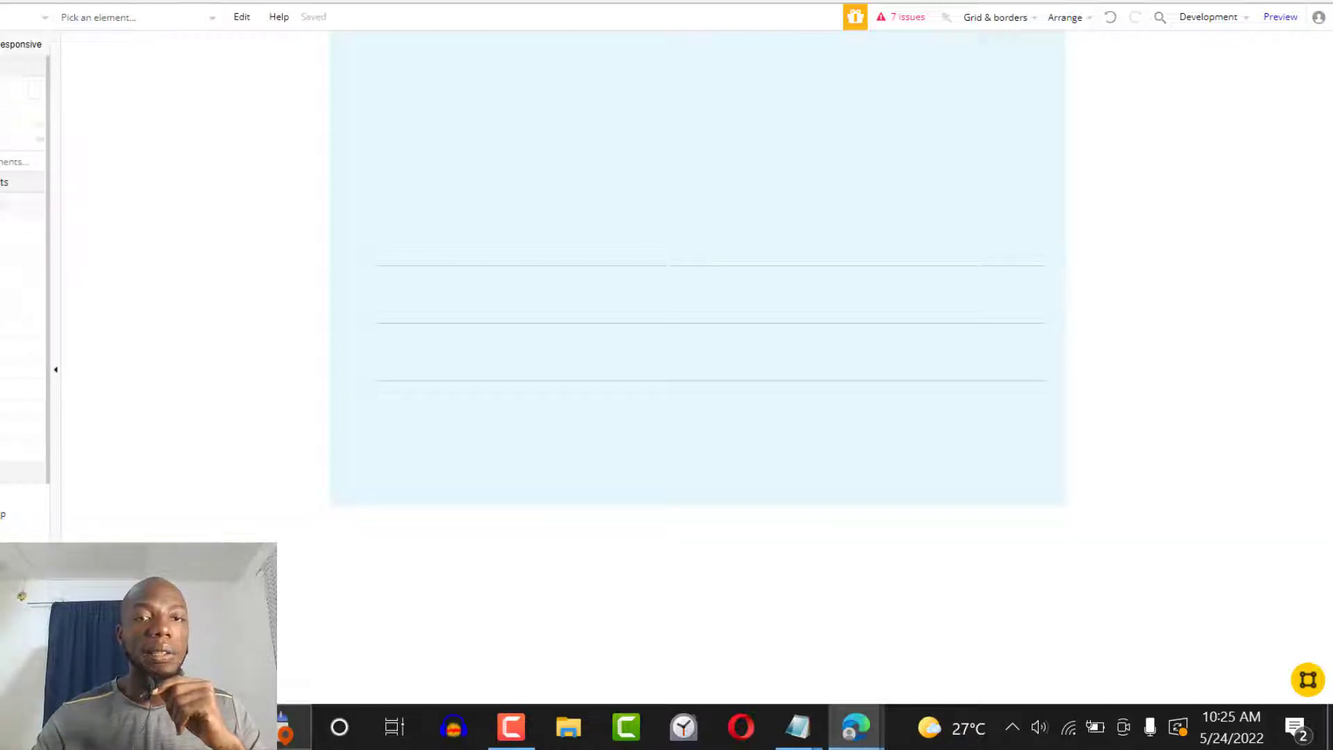
click(4, 205)
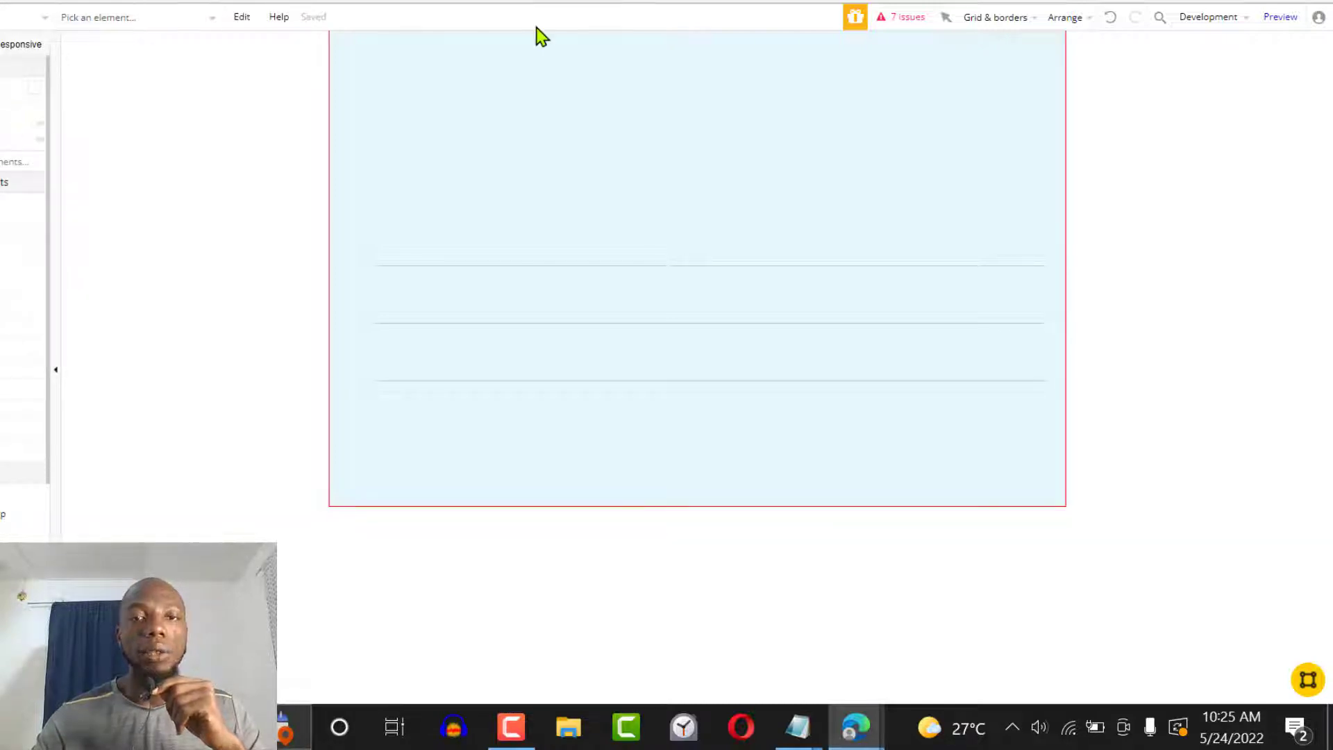
click(380, 83)
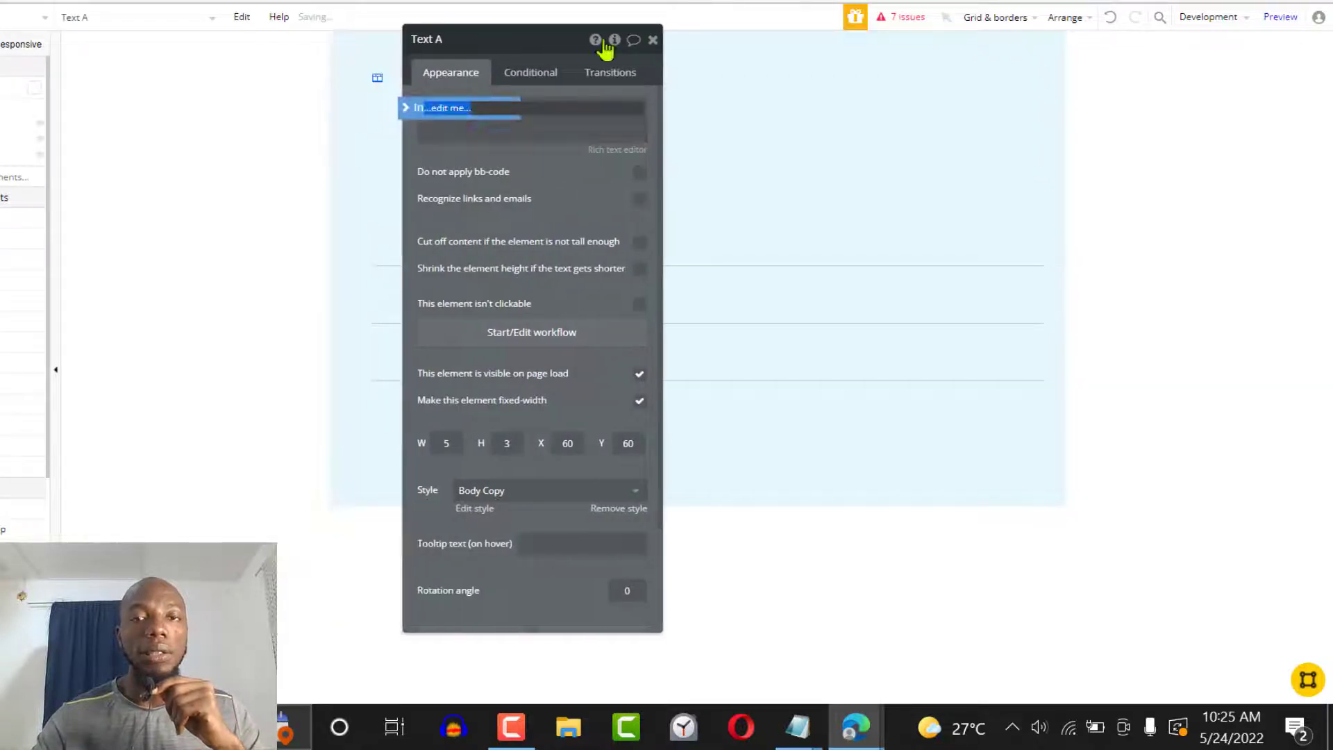
Delete the tiny text element placed above the repeating group.
click(436, 67)
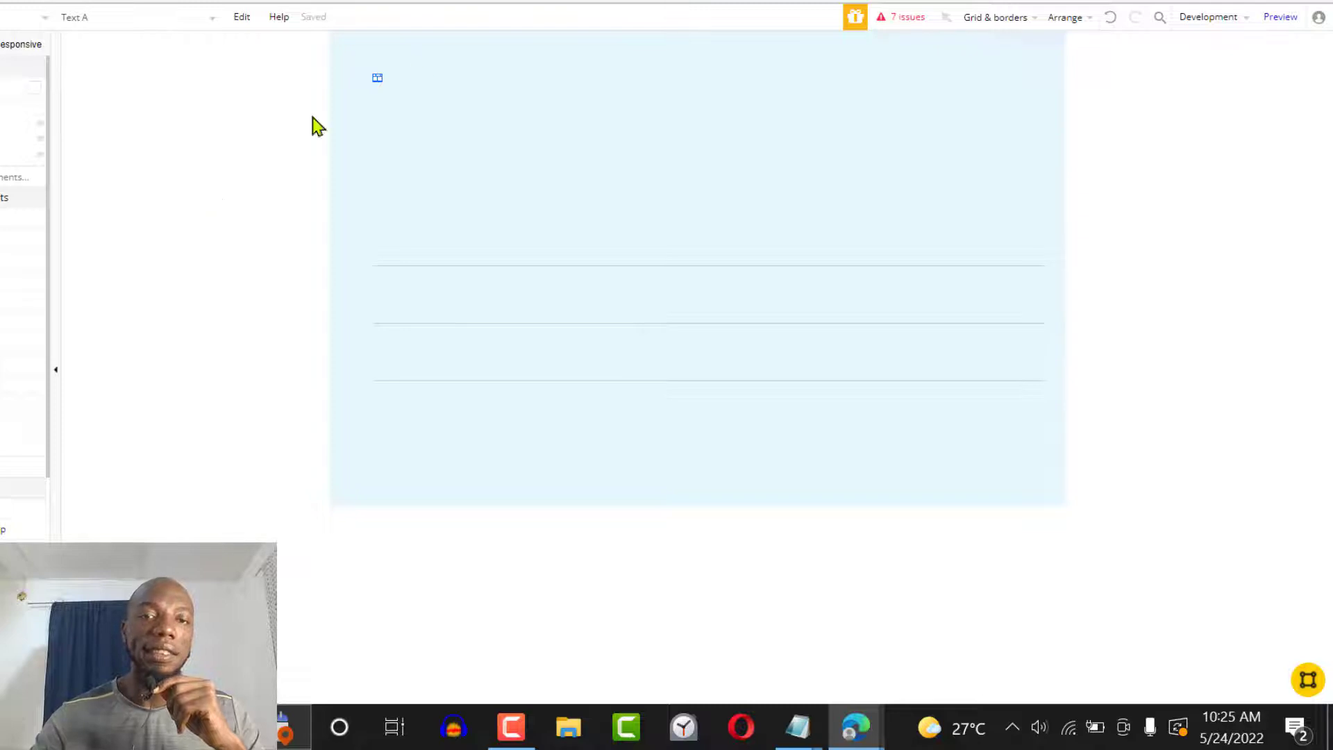
click(384, 79)
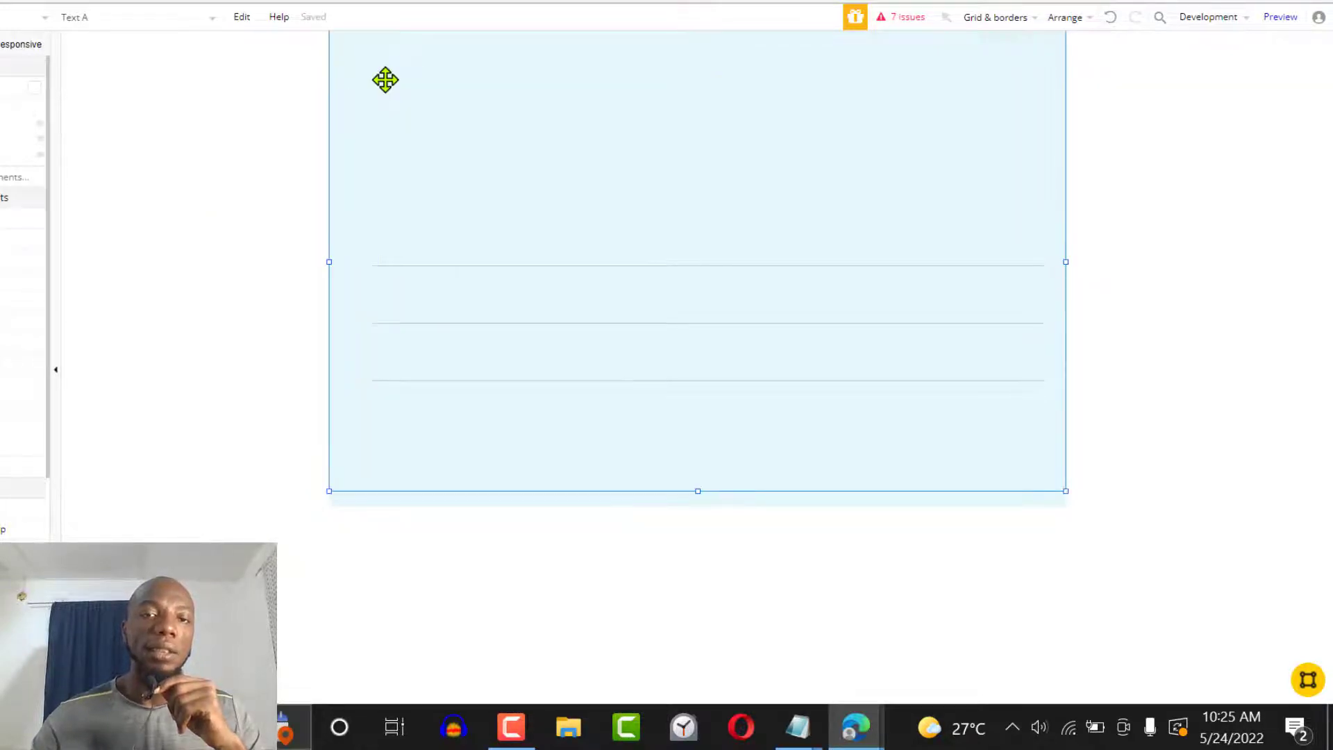
key(ctrl+a)
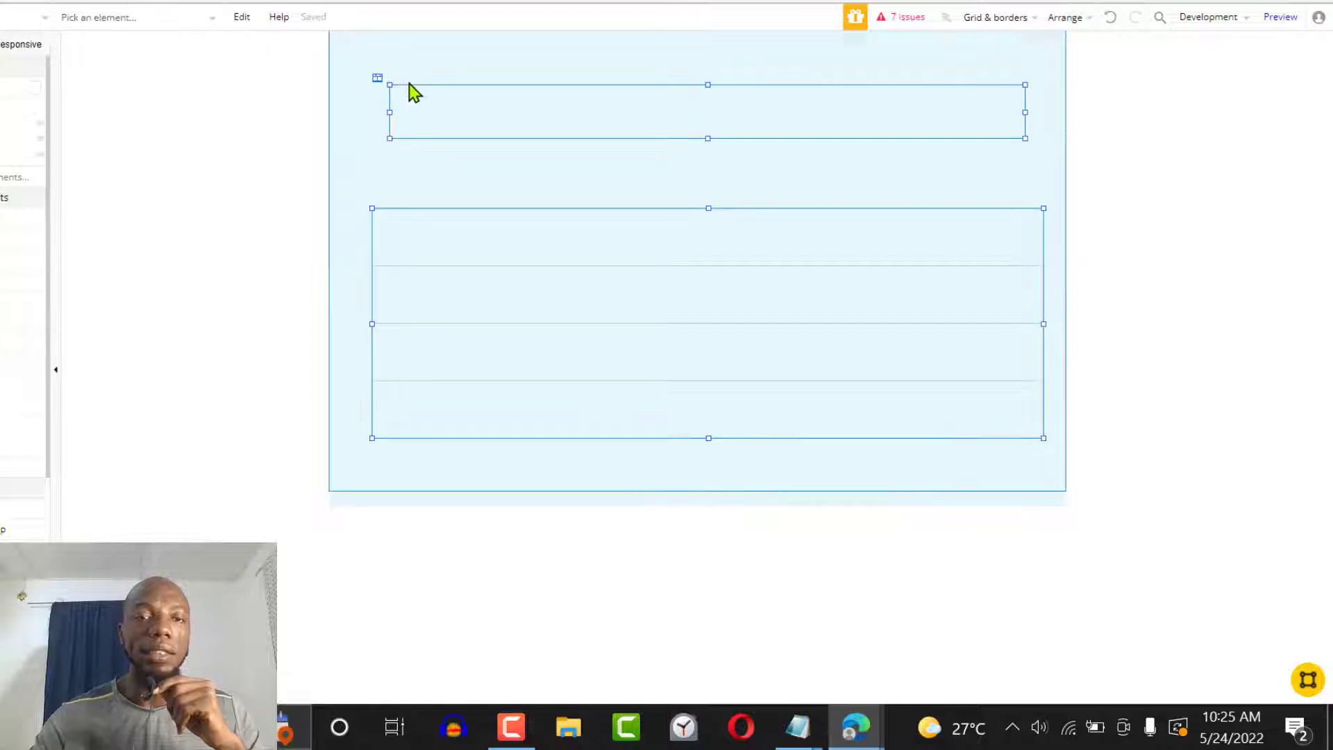
click(373, 79)
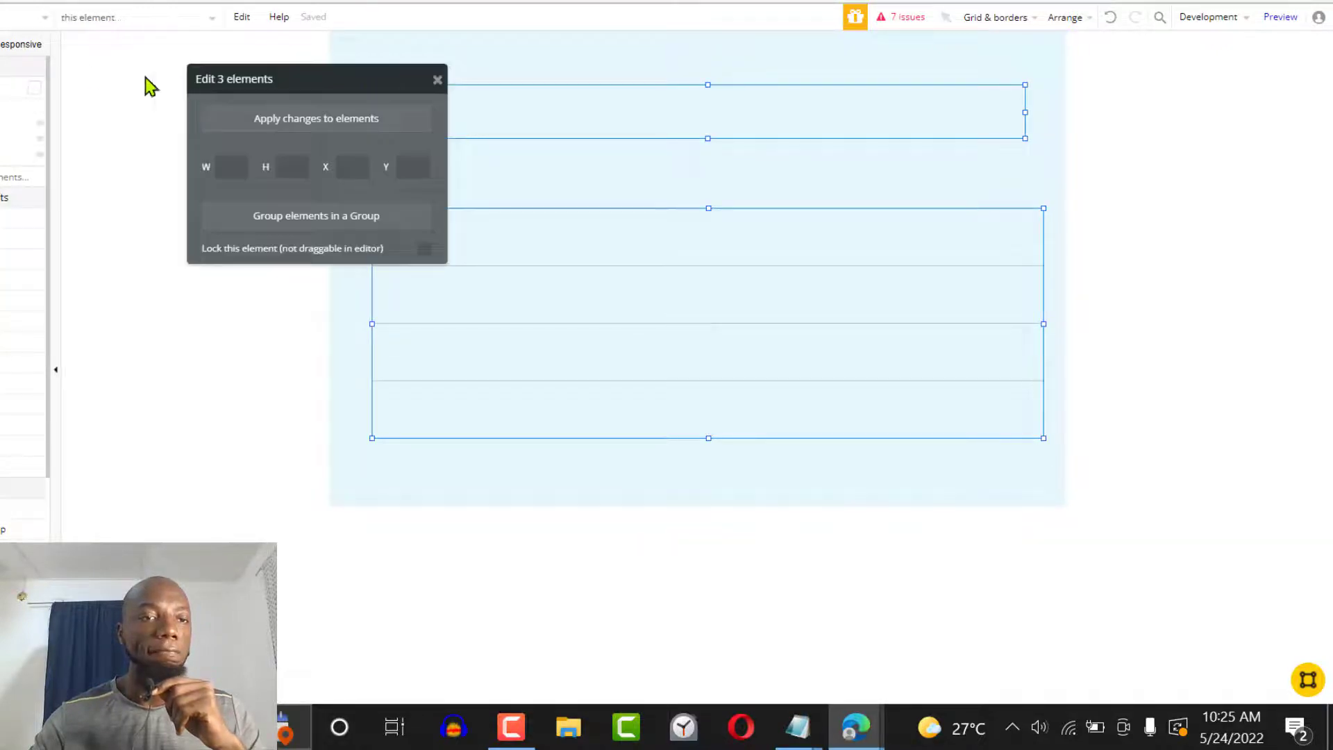
click(3, 122)
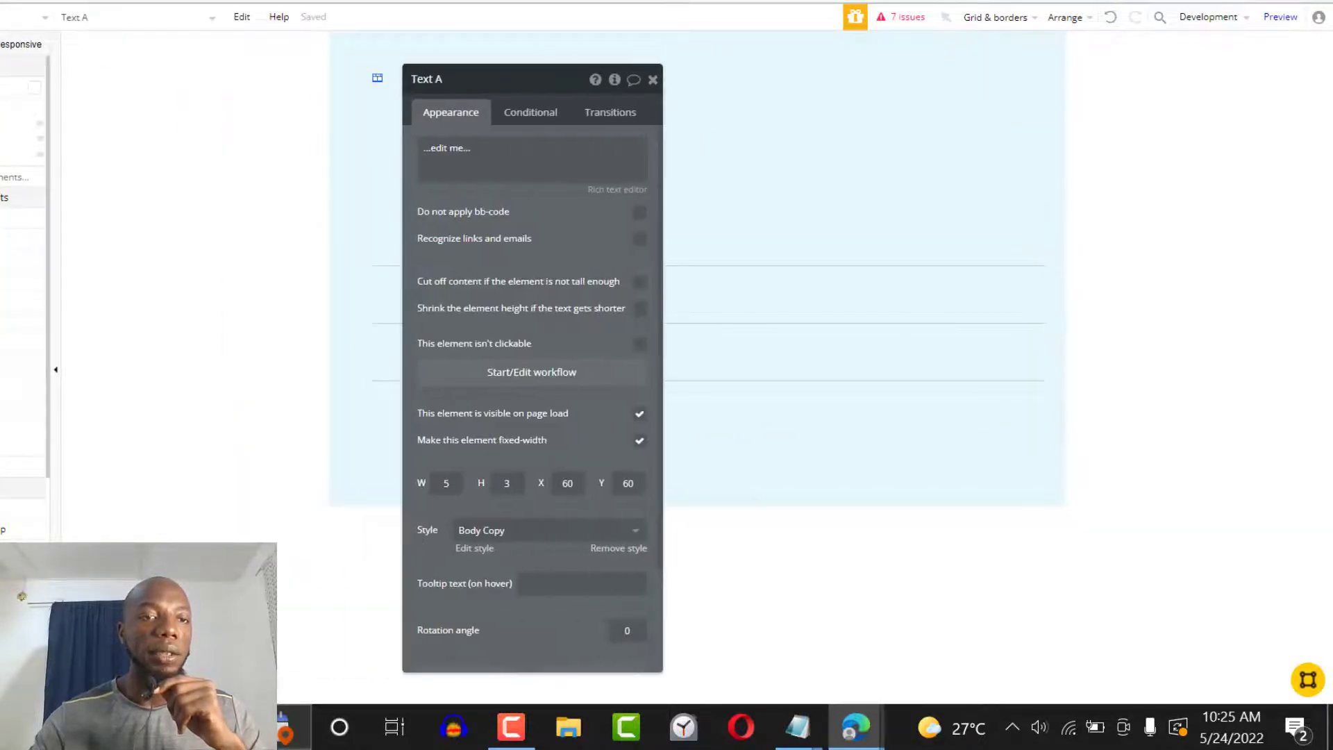
right_click(4, 122)
click(2, 201)
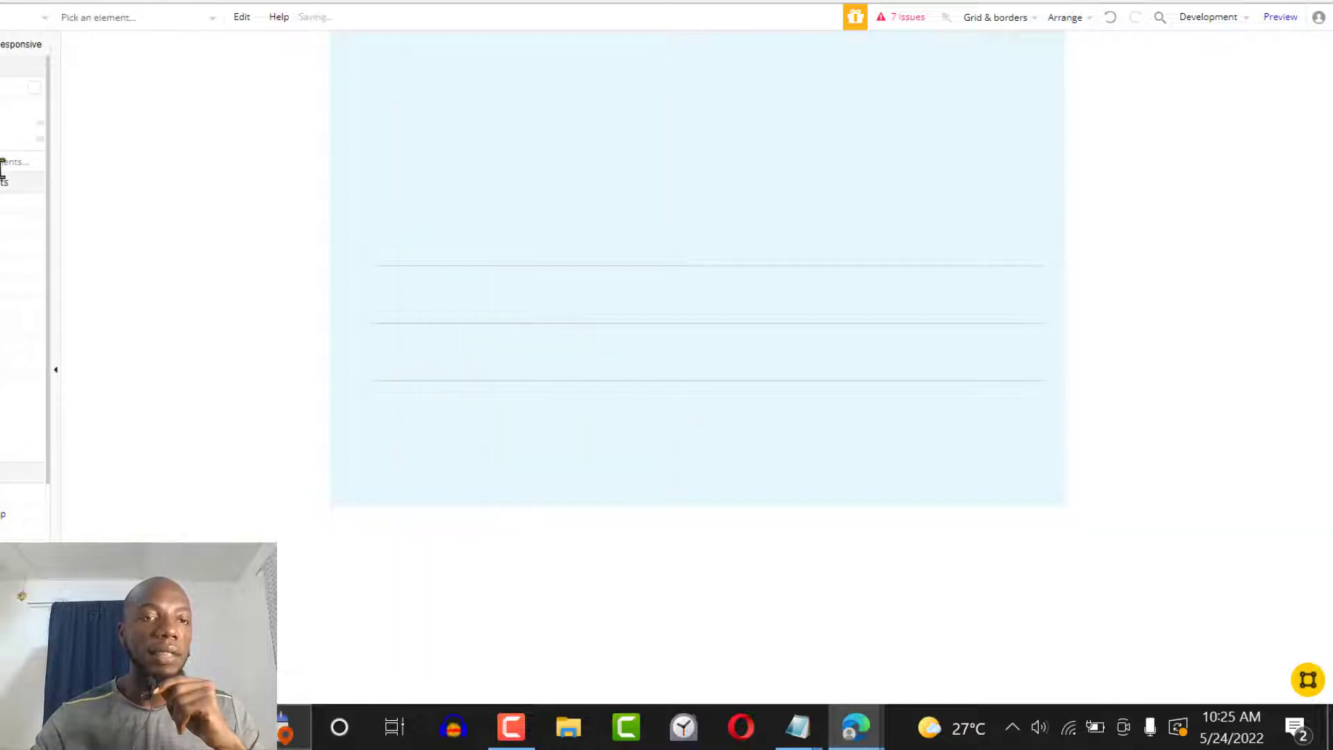
Draw a text element about 320 by 40 inside the header group at about X 22, Y 18, reading "Latest Listing".
mouse_move(407, 101)
mouse_down()
mouse_move(533, 98)
mouse_move(652, 129)
mouse_up()
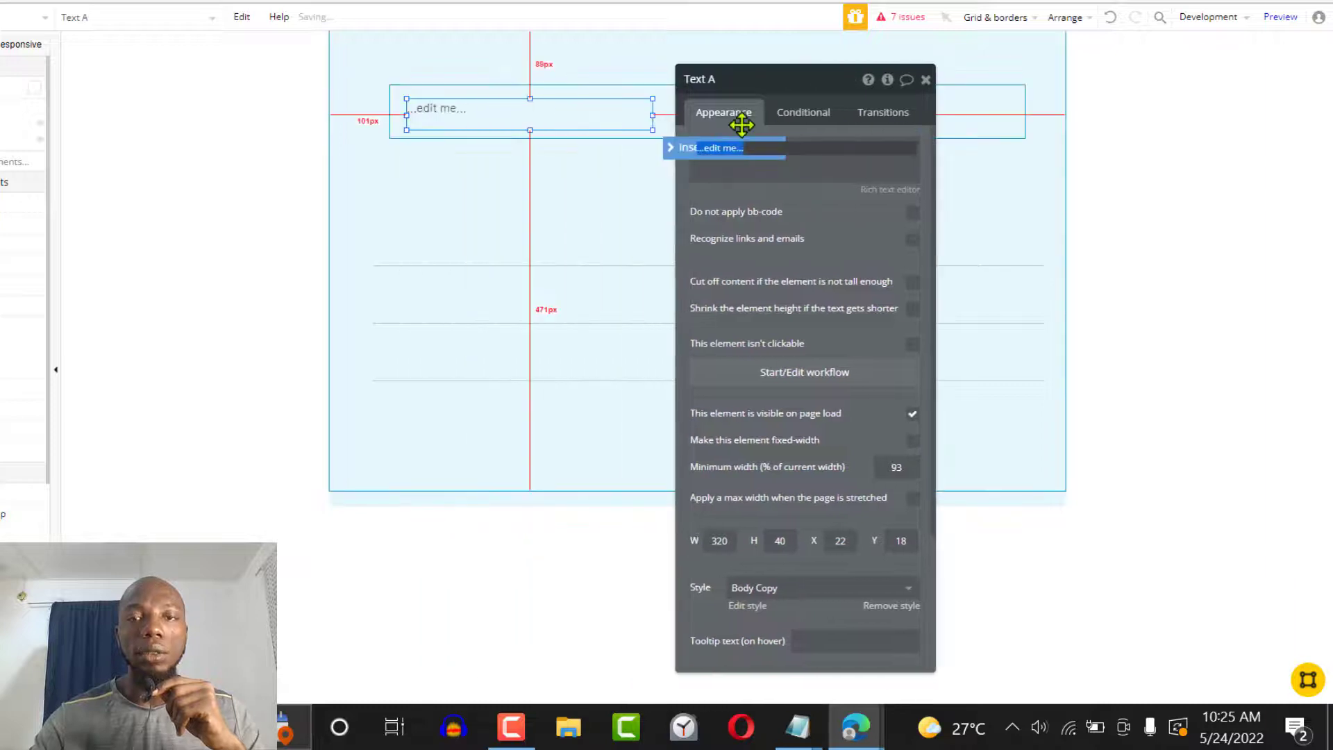
text(Late)
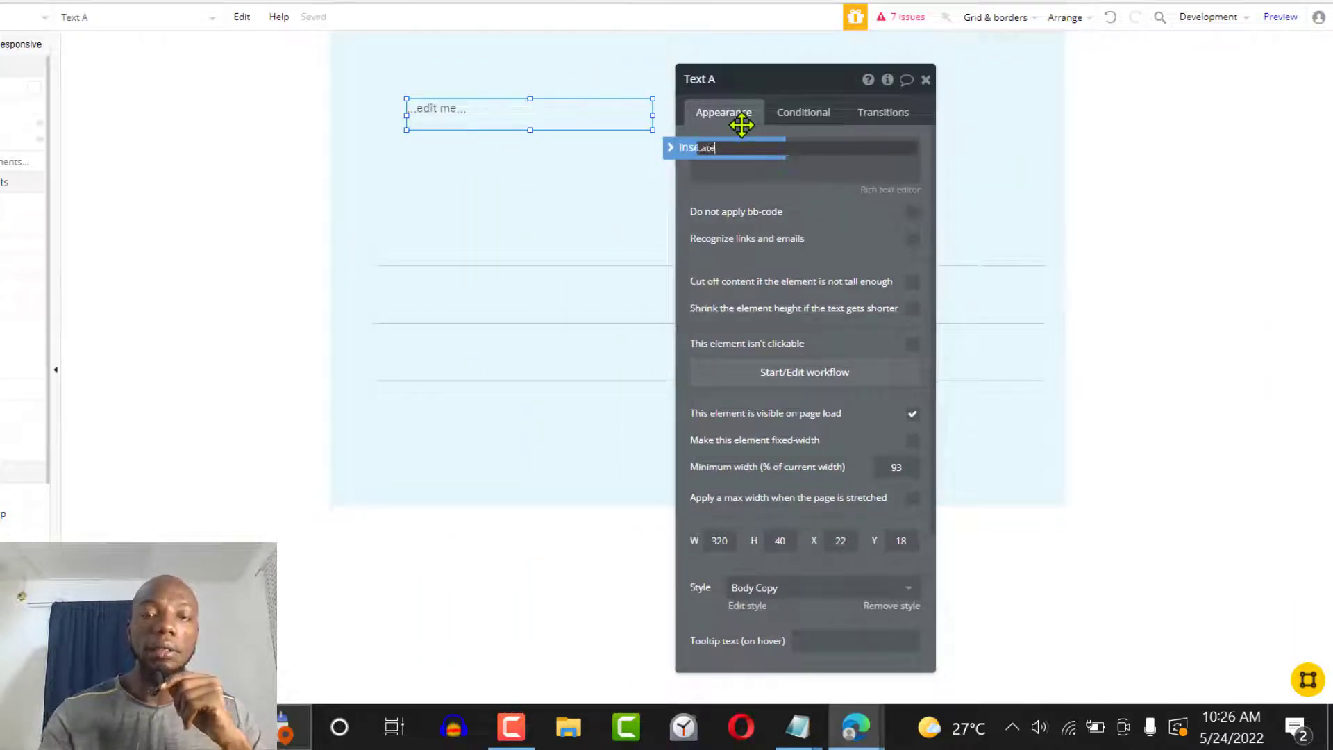
text(st L)
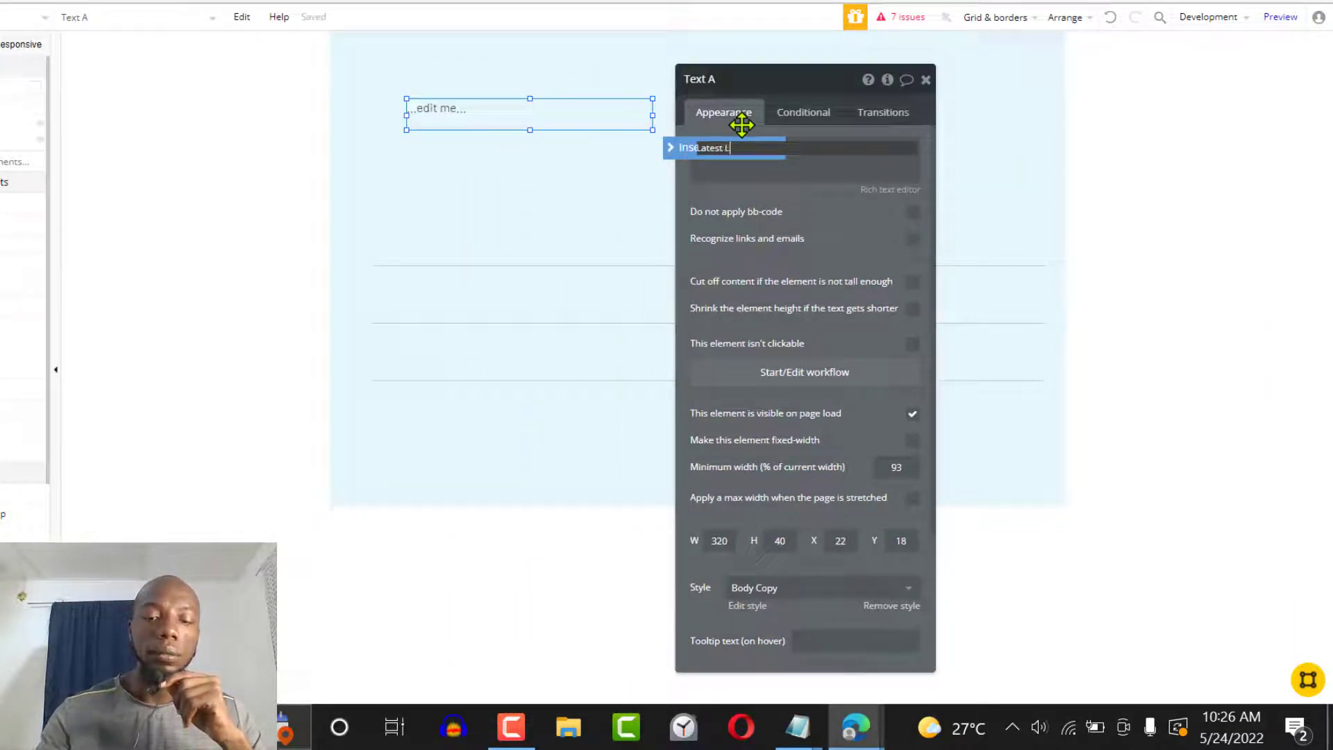
text(isting)
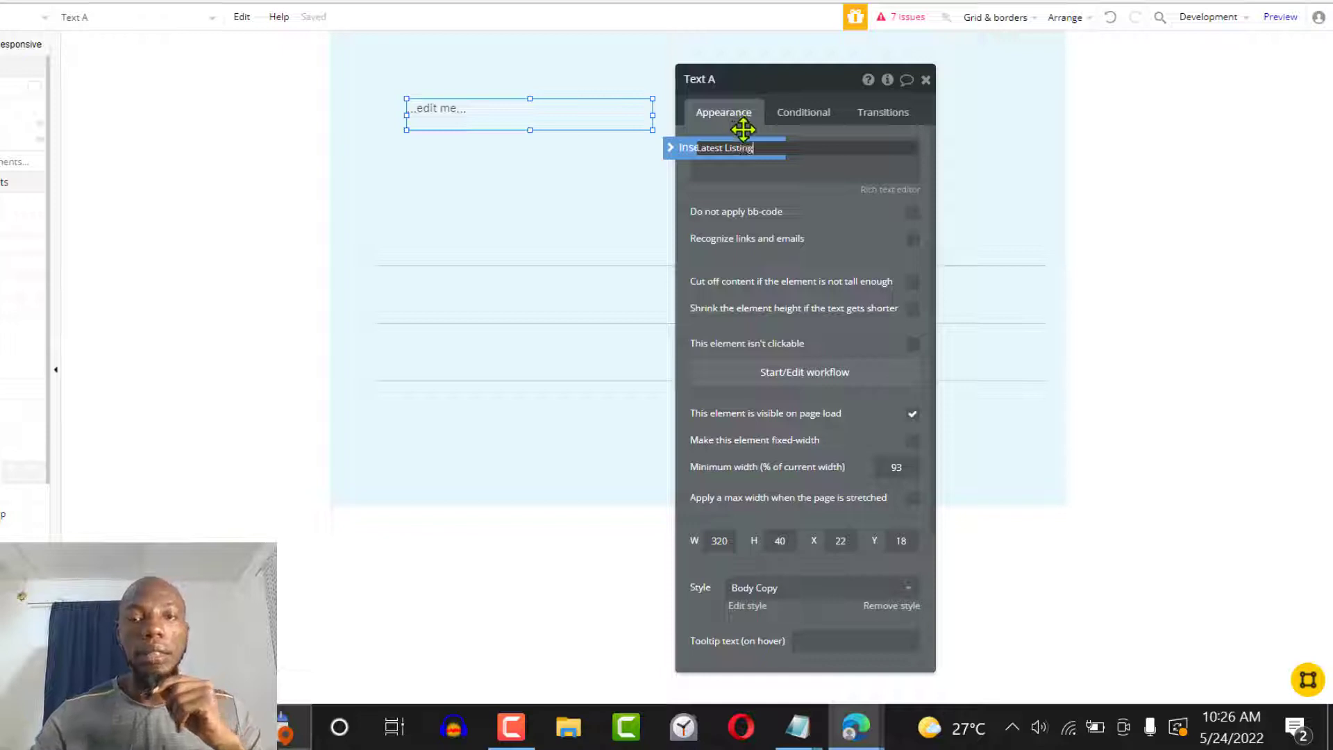
click(831, 192)
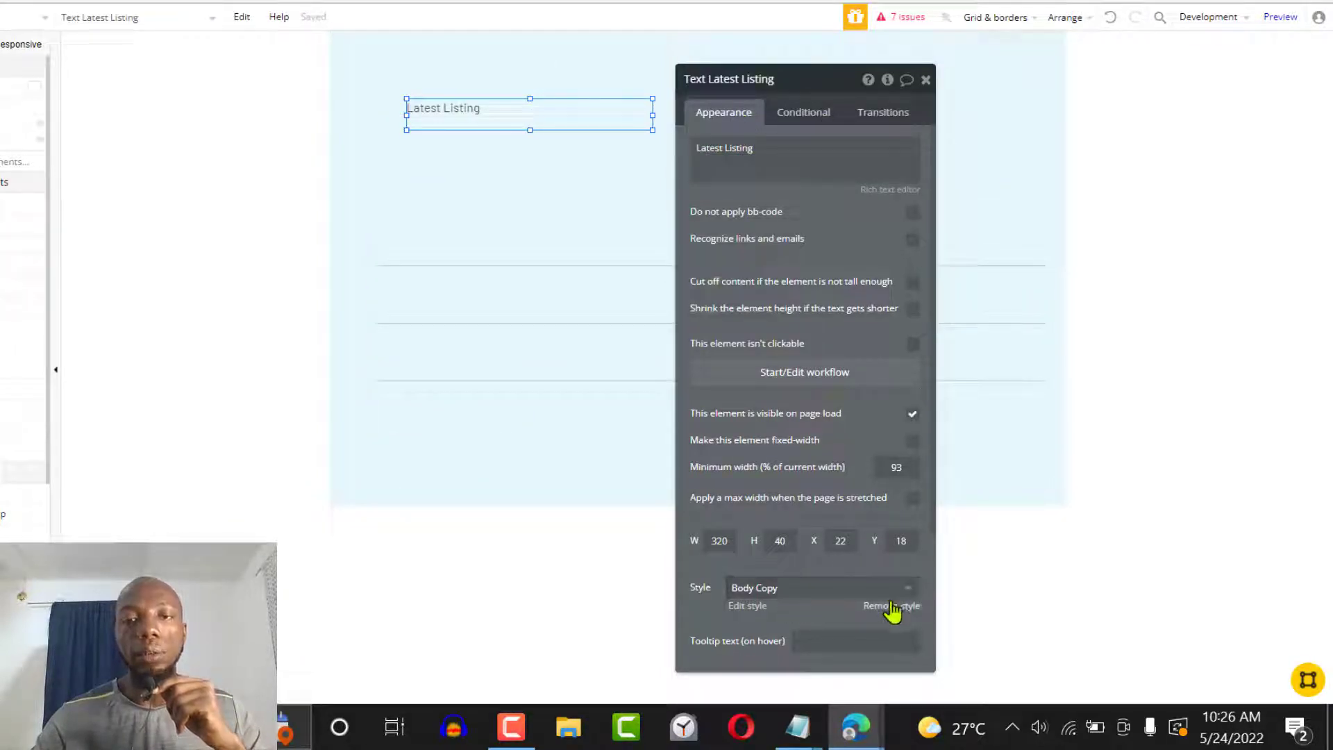
Remove the style from the Latest Listing text, make it bold and center it vertically.
scroll(889, 606, down, 5)
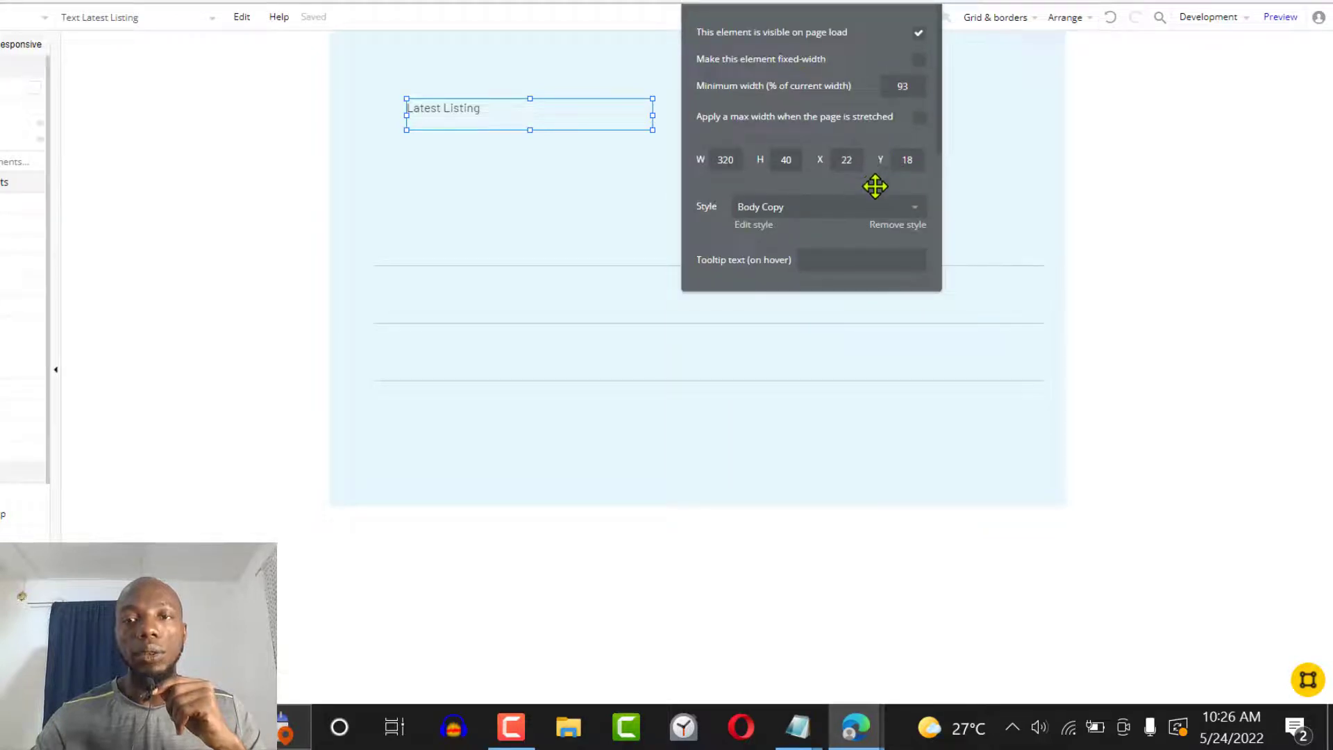
scroll(877, 185, up, 2)
scroll(899, 276, up, 4)
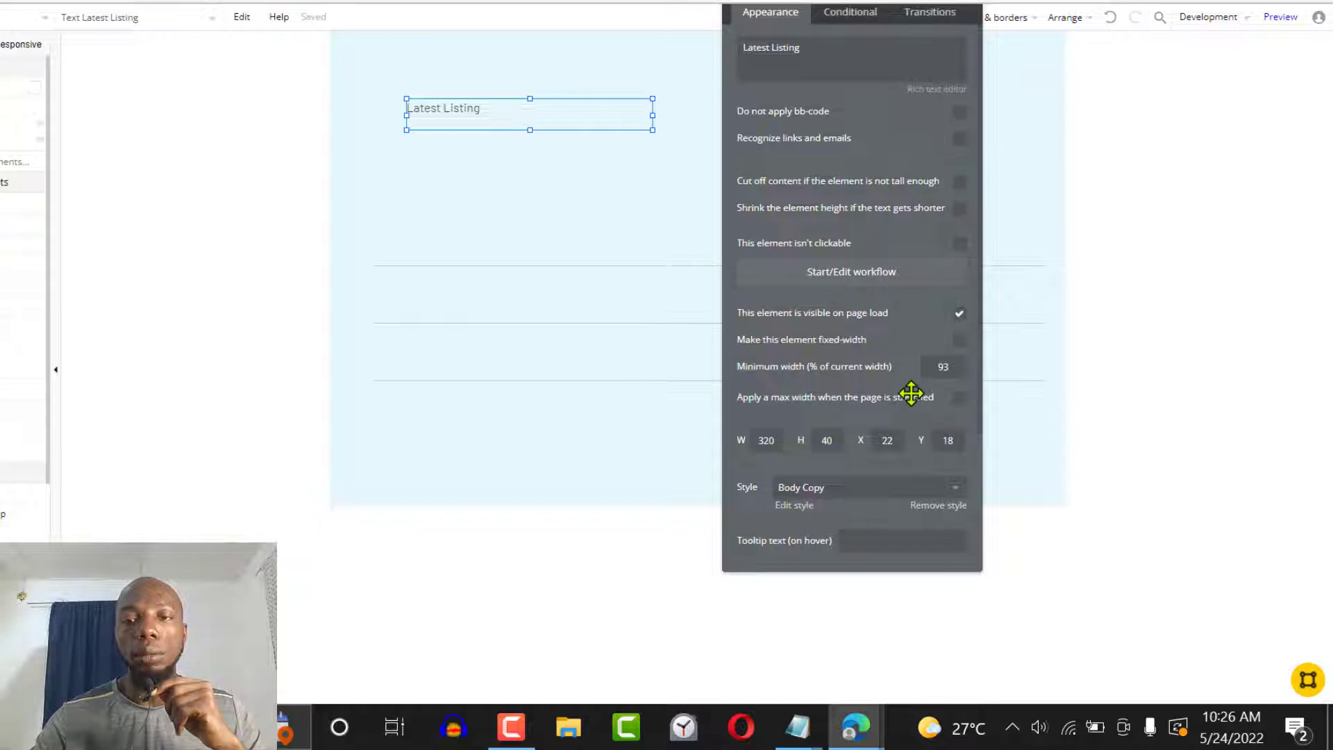
click(945, 506)
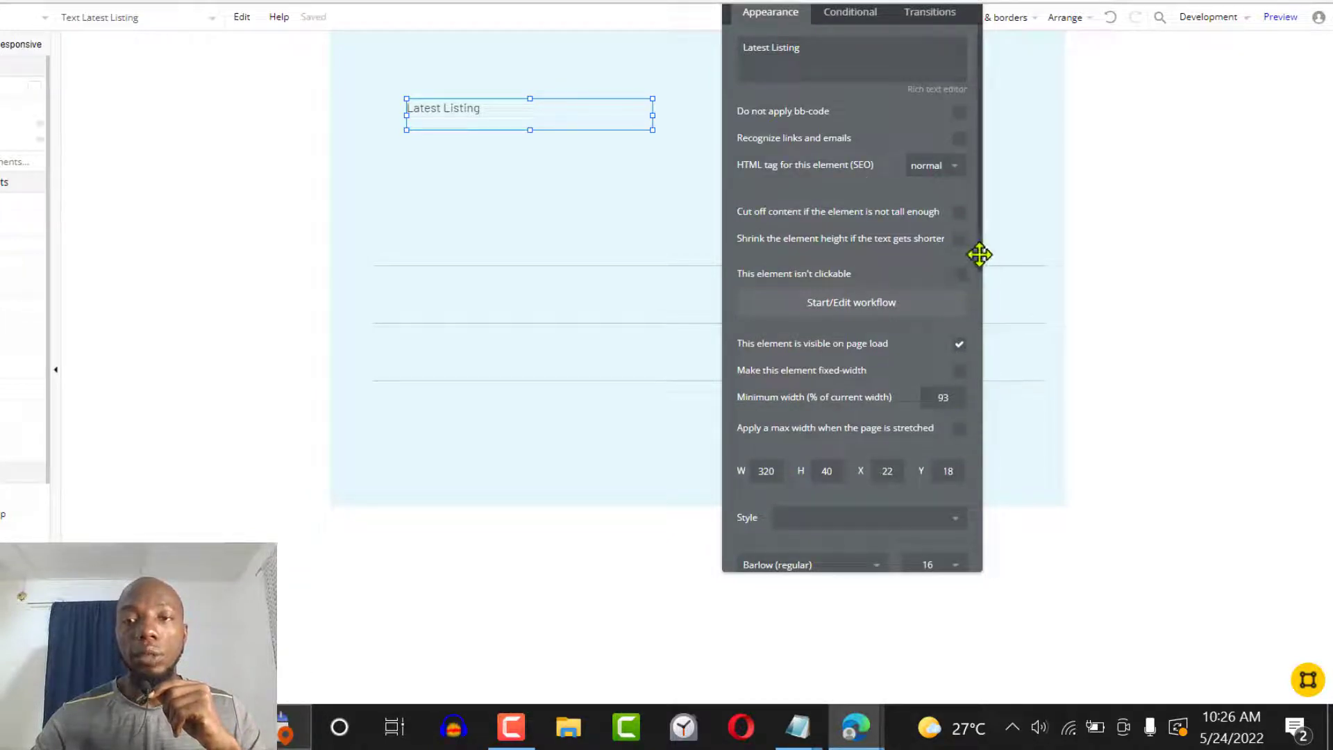
drag(982, 255, 1000, 393)
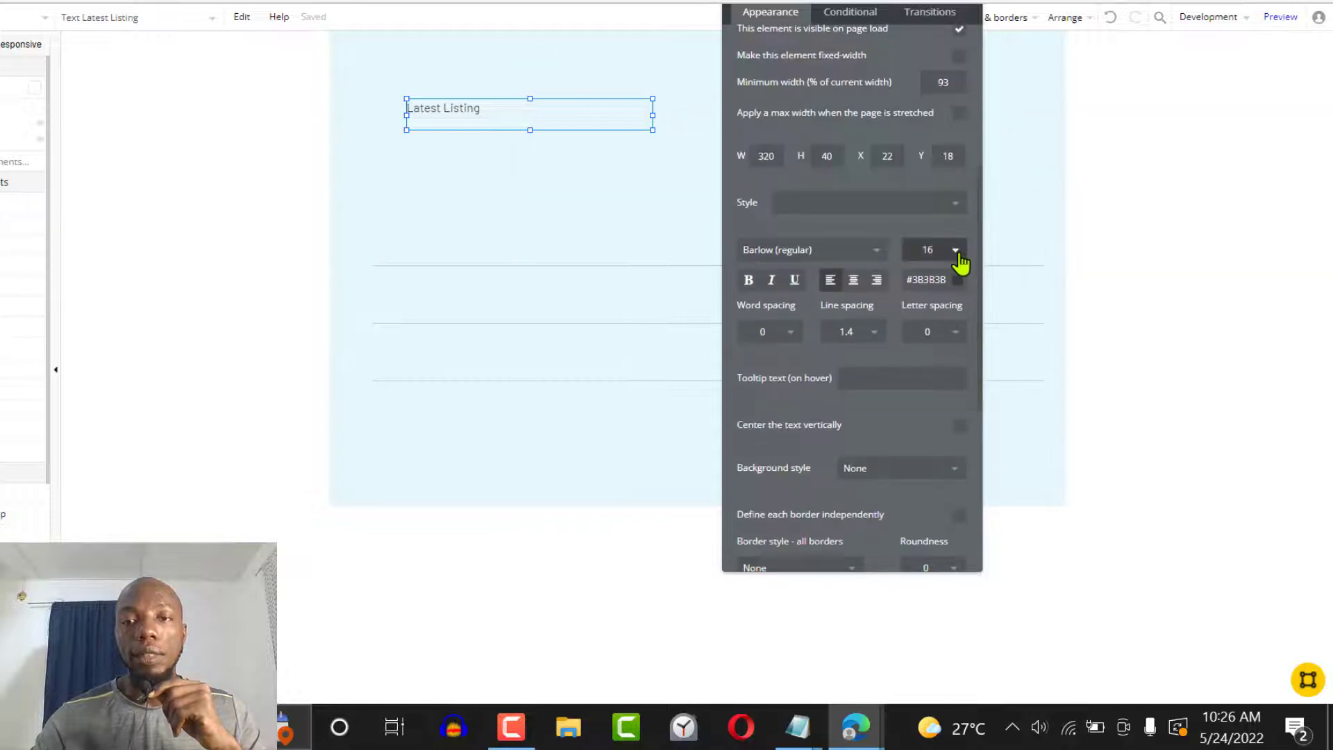
click(747, 280)
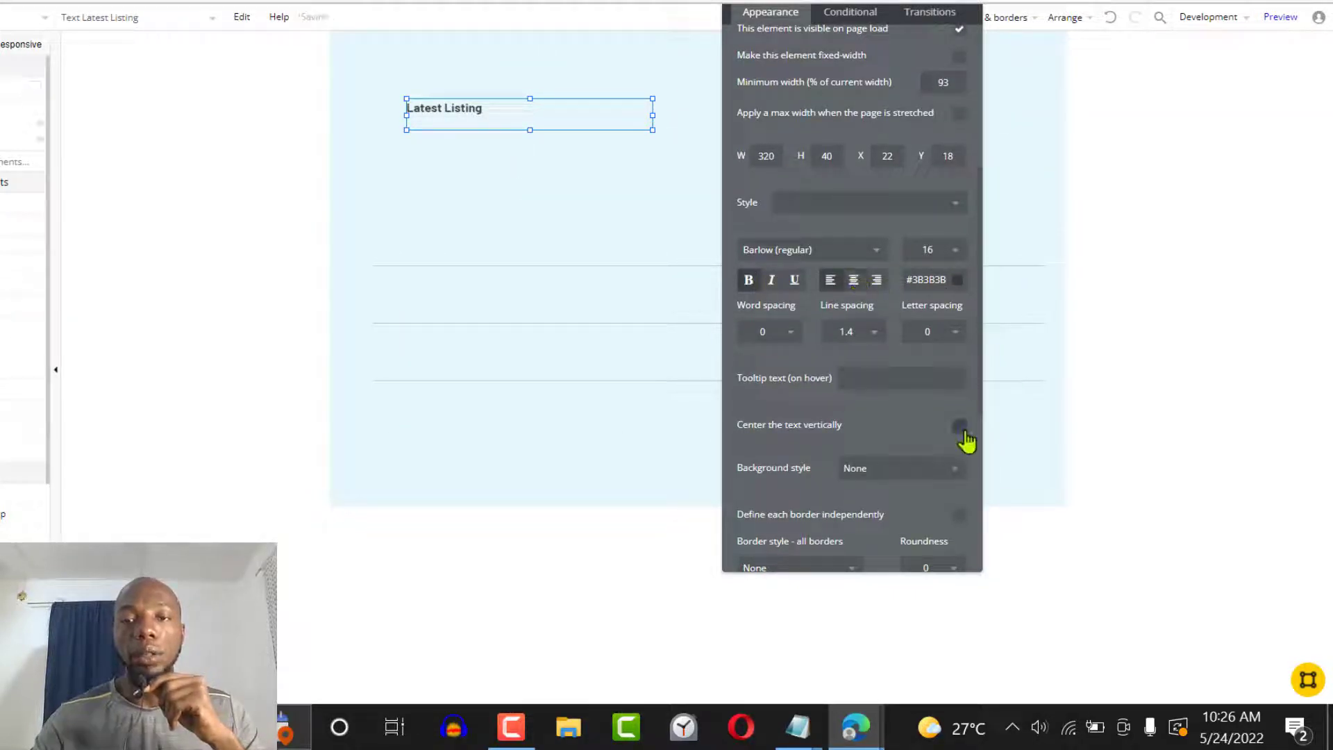
click(963, 424)
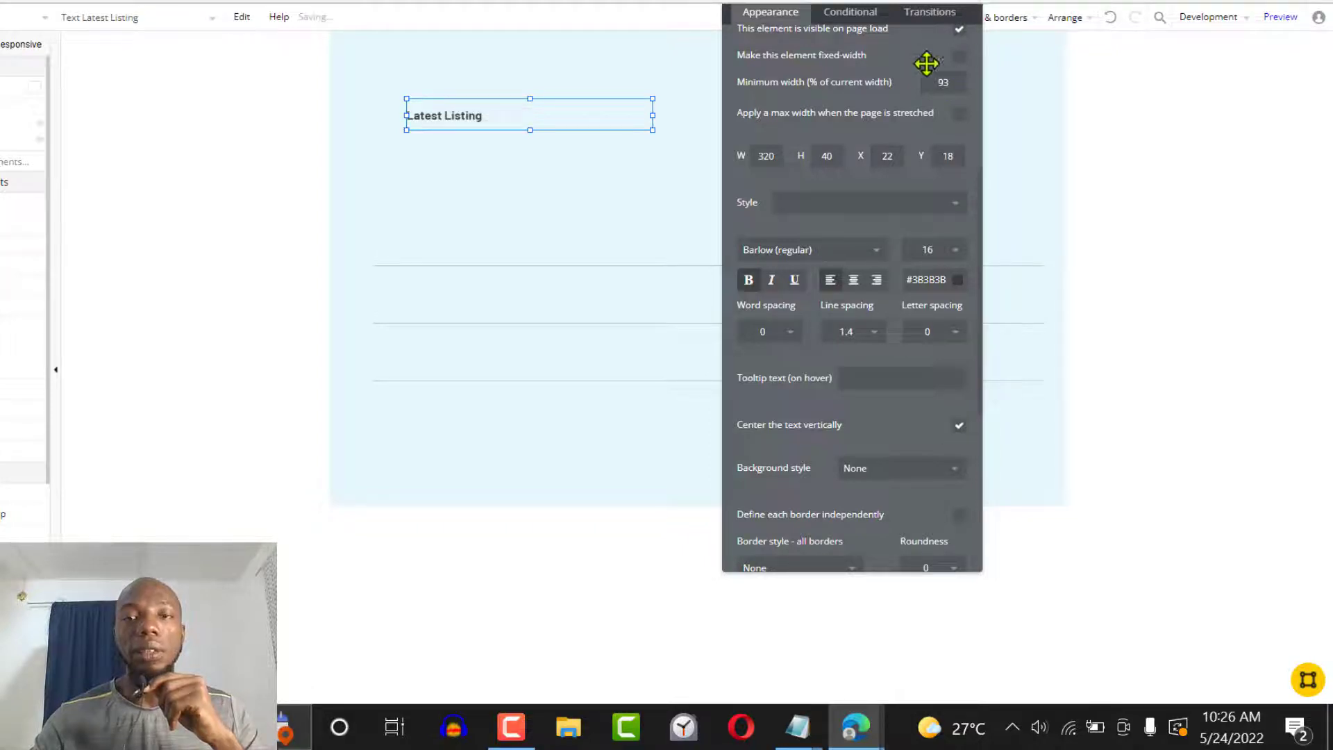
click(949, 129)
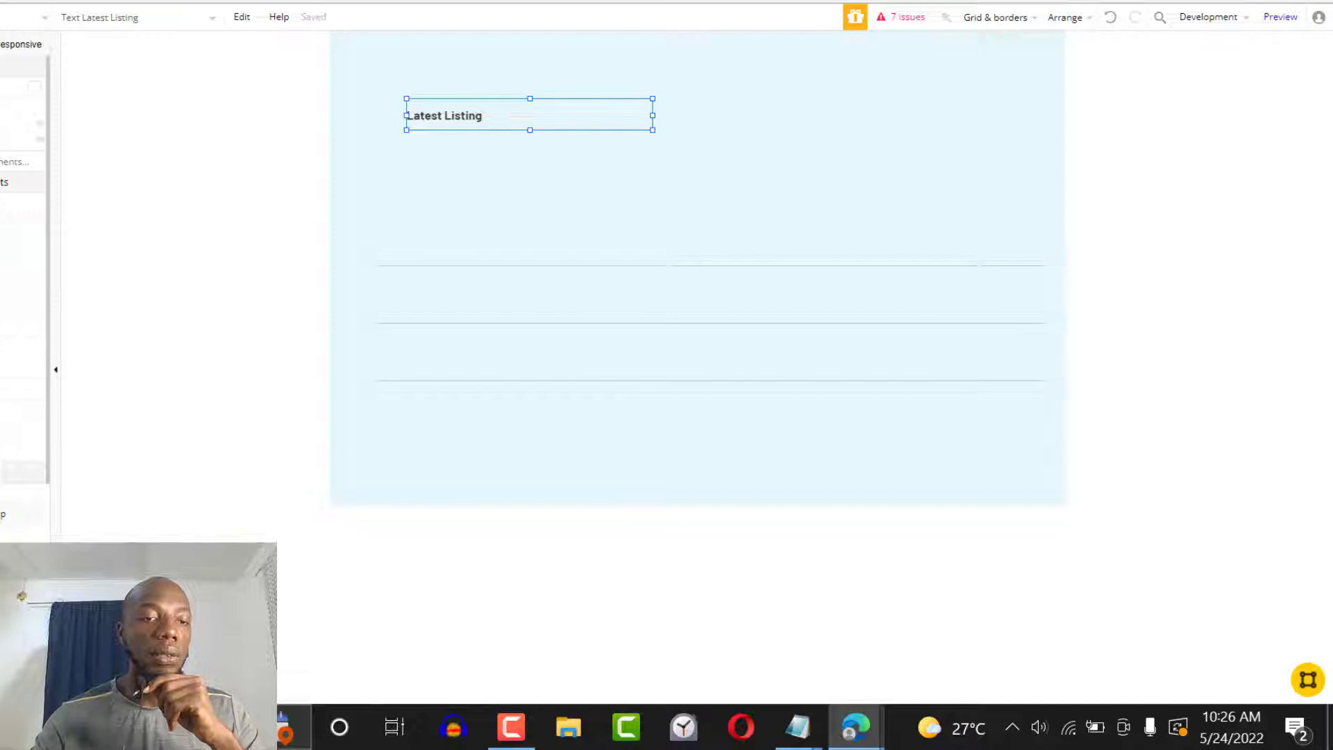
Add an input of about 204 by 44 across from the Latest Listing heading, at about X 588, Y 14, with placeholder "search coin".
click(7, 204)
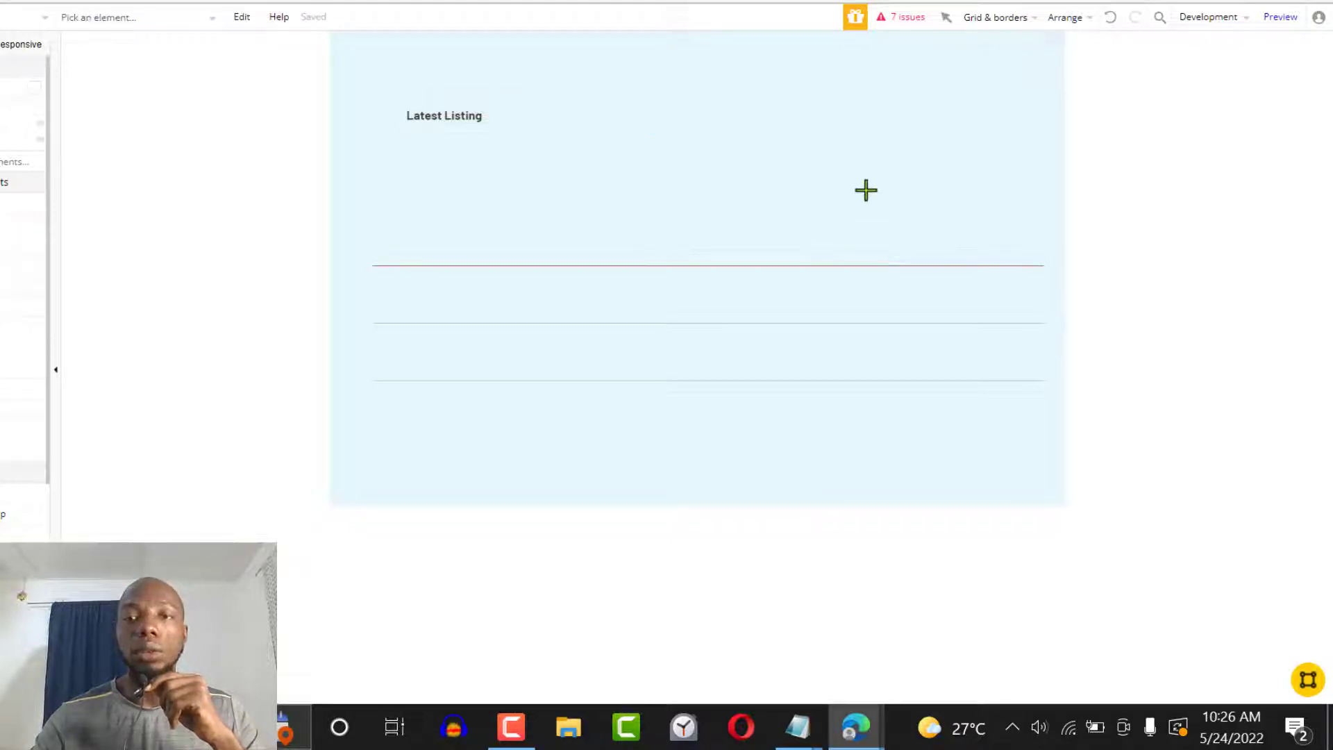
mouse_move(860, 95)
mouse_down()
mouse_move(1009, 113)
mouse_move(1015, 134)
mouse_move(938, 113)
mouse_up()
drag(825, 131, 560, 42)
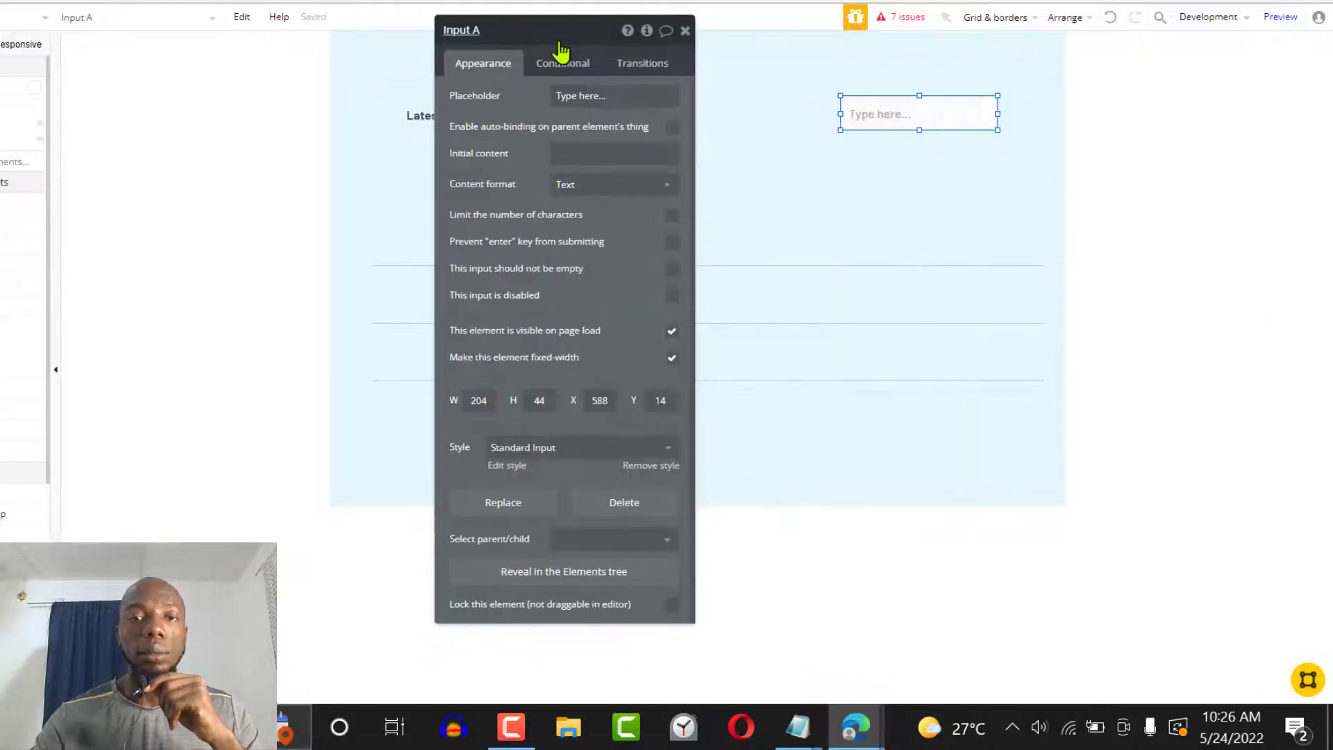
triple_click(594, 95)
text(se)
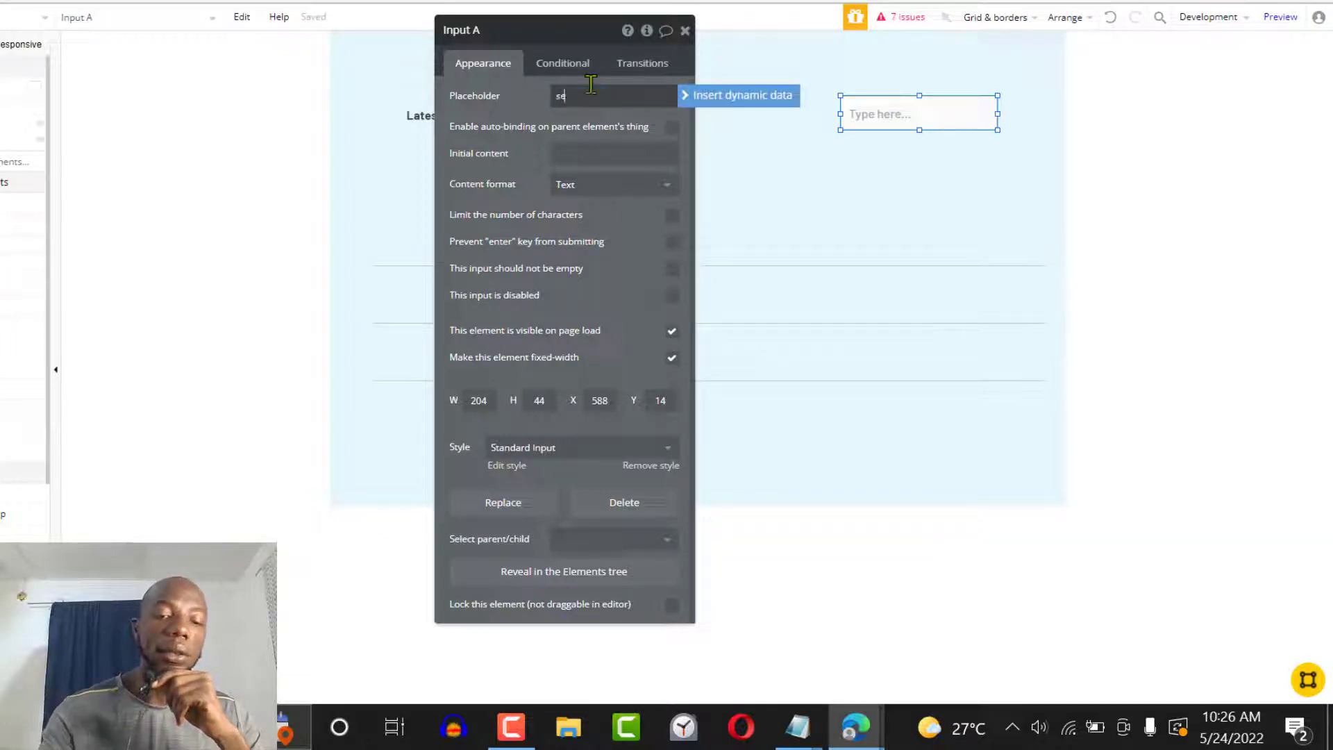
text(arcg)
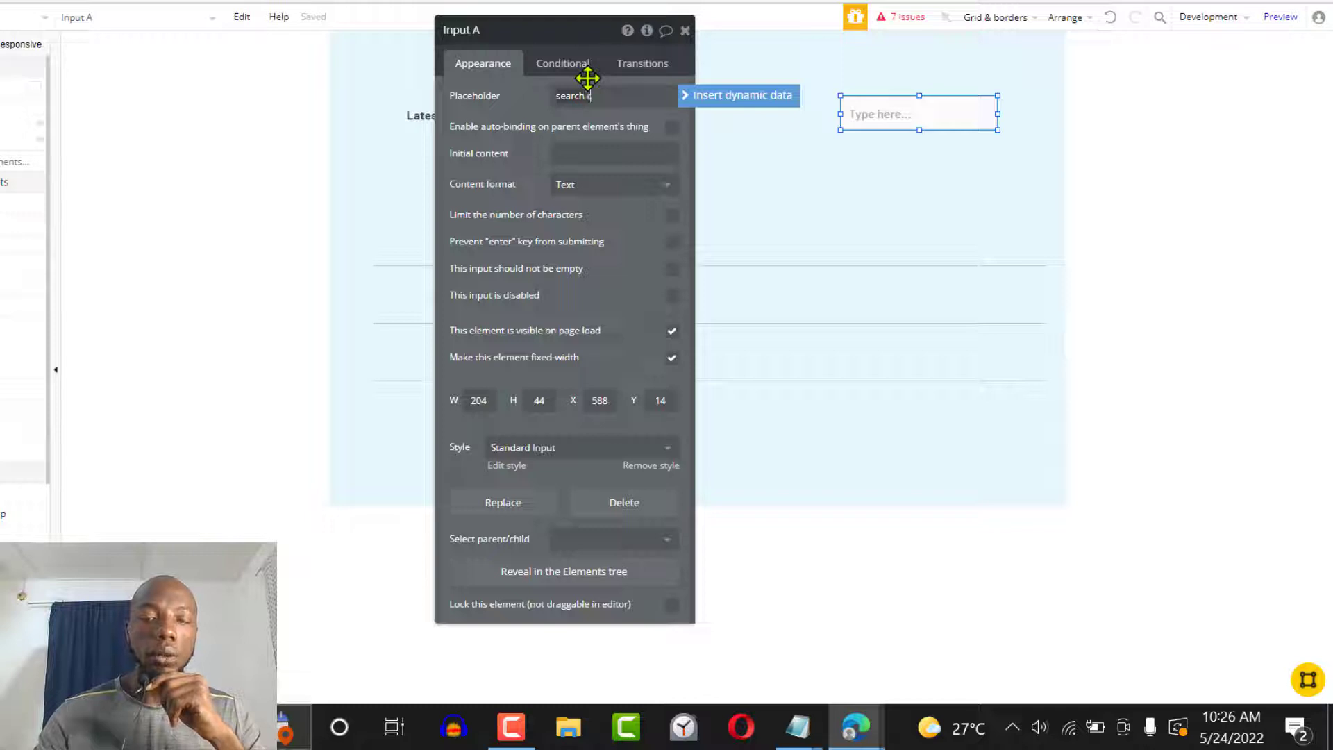
click(684, 30)
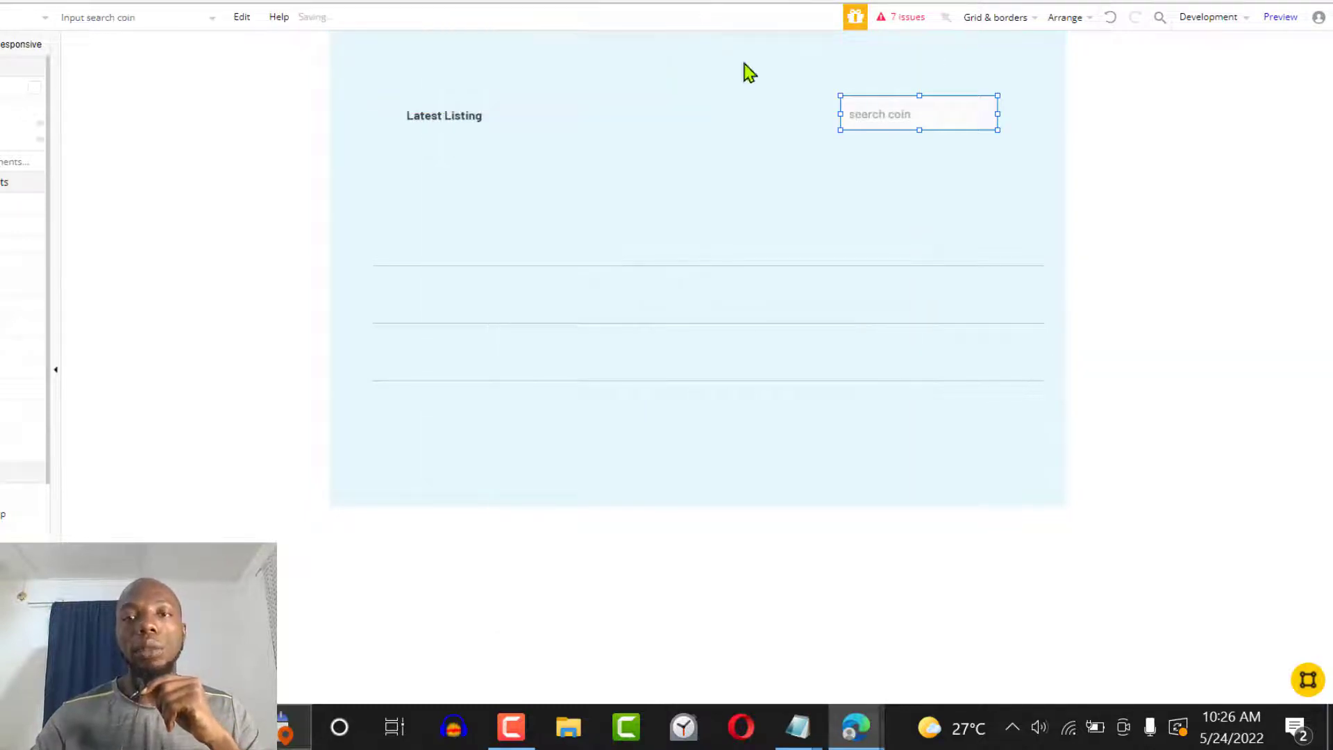
Move the repeating group up to about X 60, Y 181 and set its type of content to Coin market cap get listing data.
drag(723, 292, 726, 241)
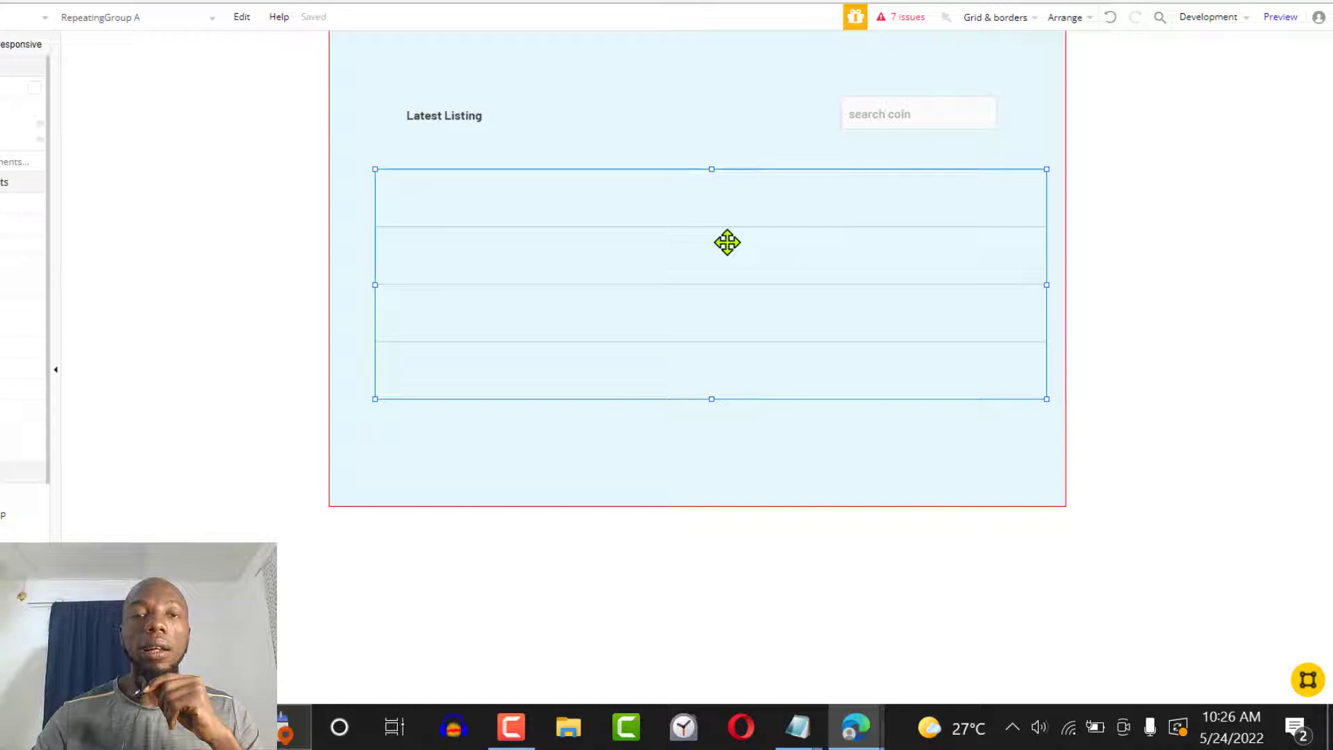
double_click(704, 209)
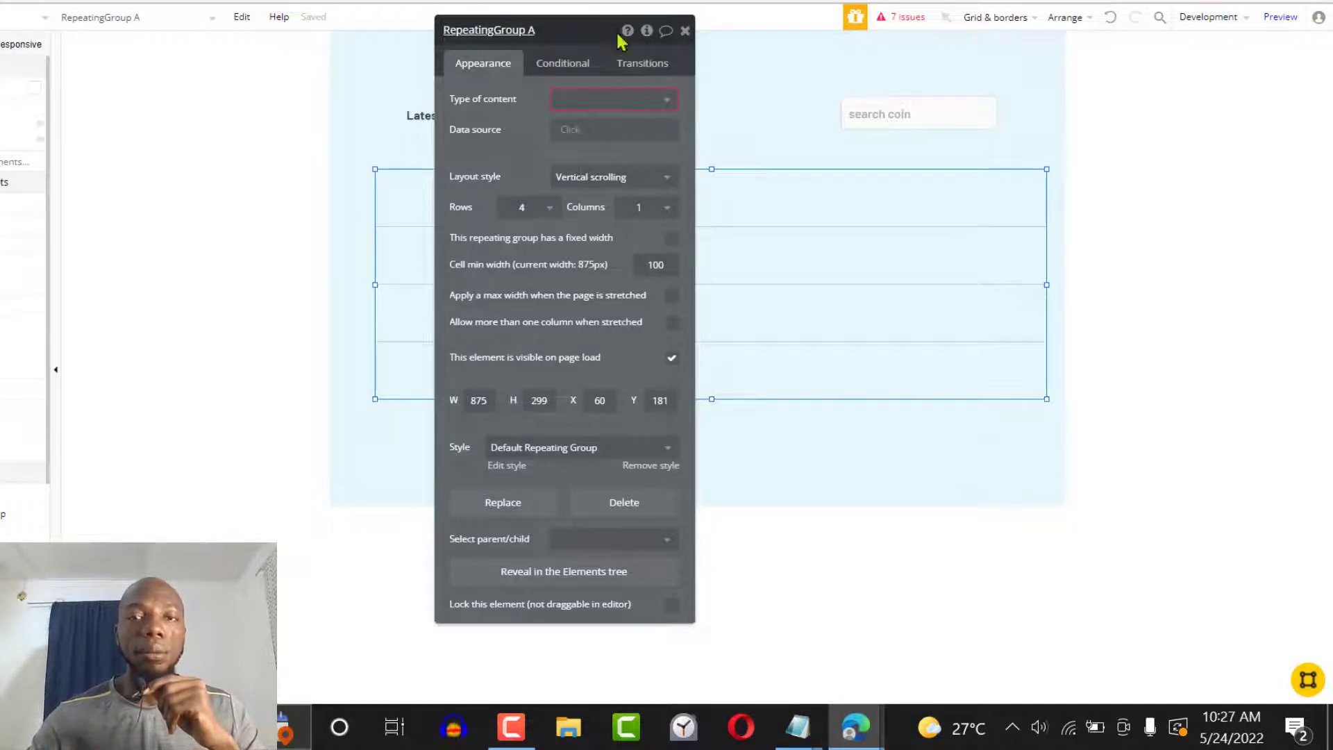
click(635, 102)
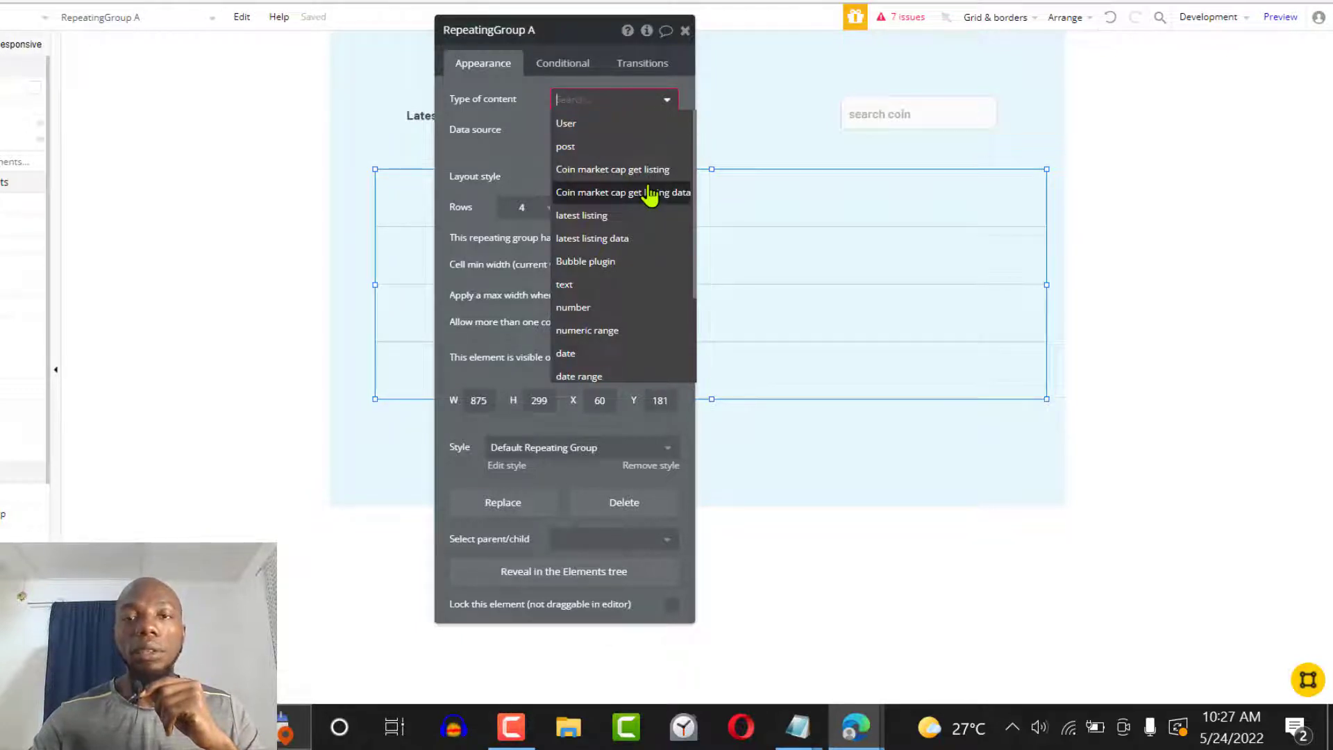
click(649, 196)
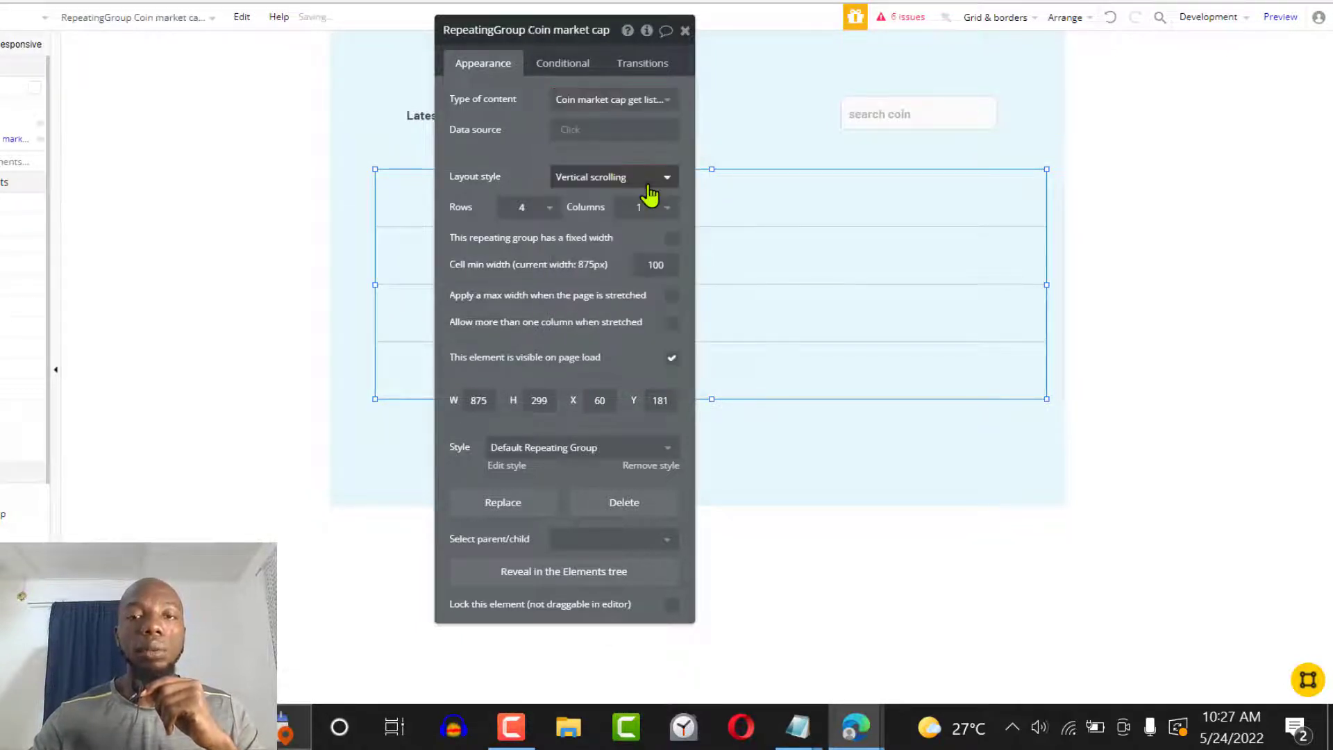
Set the repeating group's data source to the external API "coin market cap 2 - latest listing", using its data list.
click(576, 134)
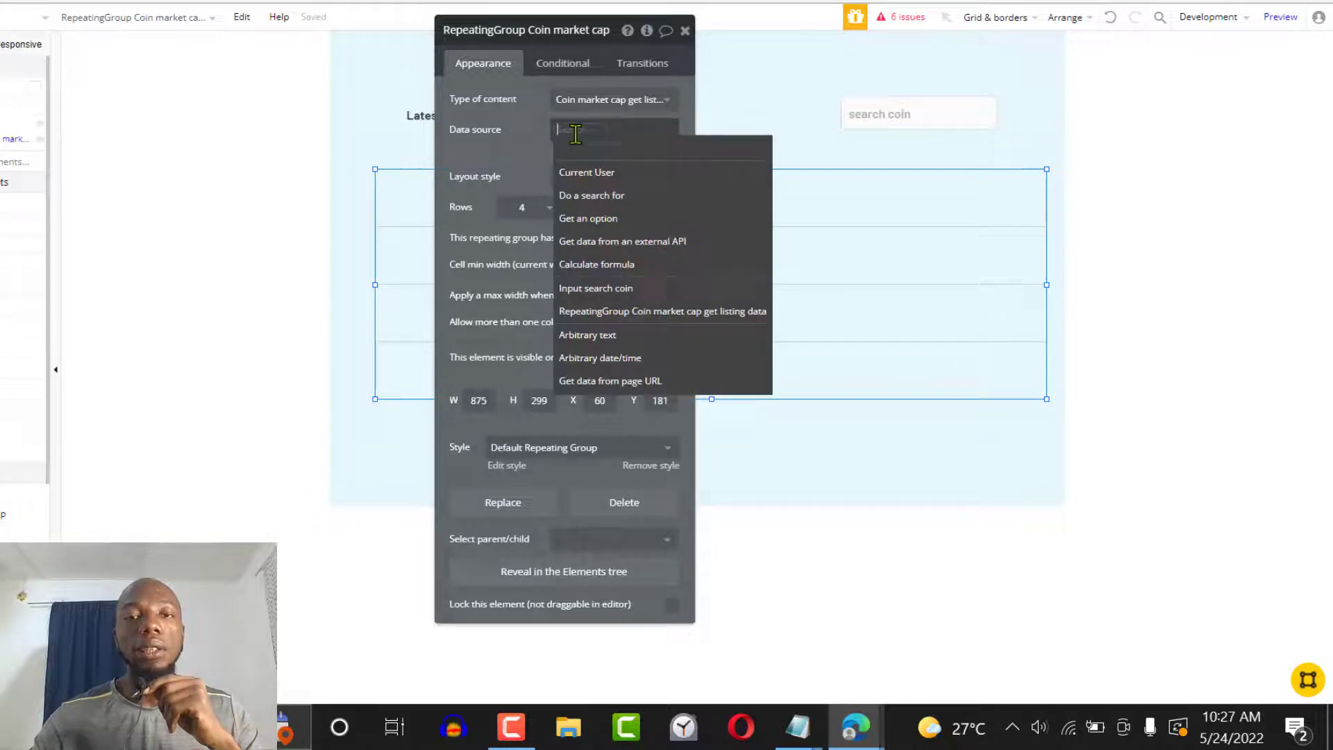
click(667, 243)
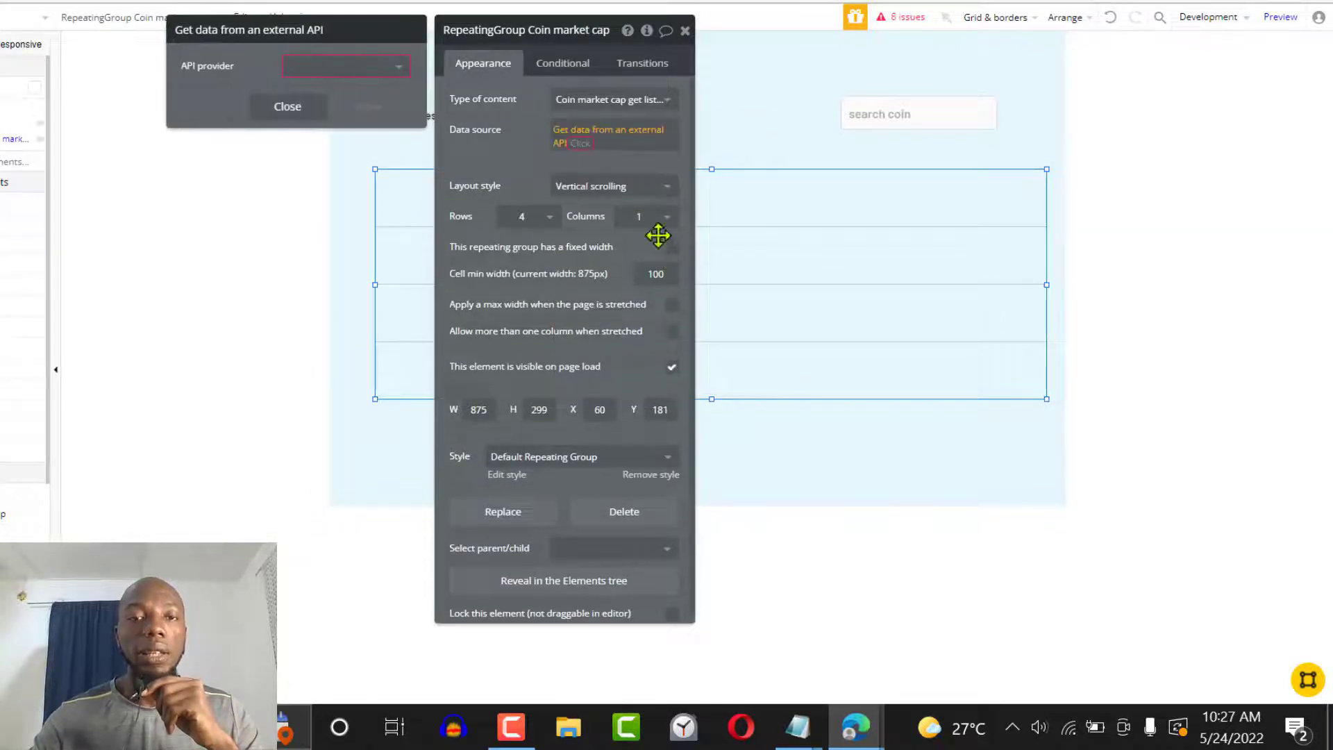
click(356, 70)
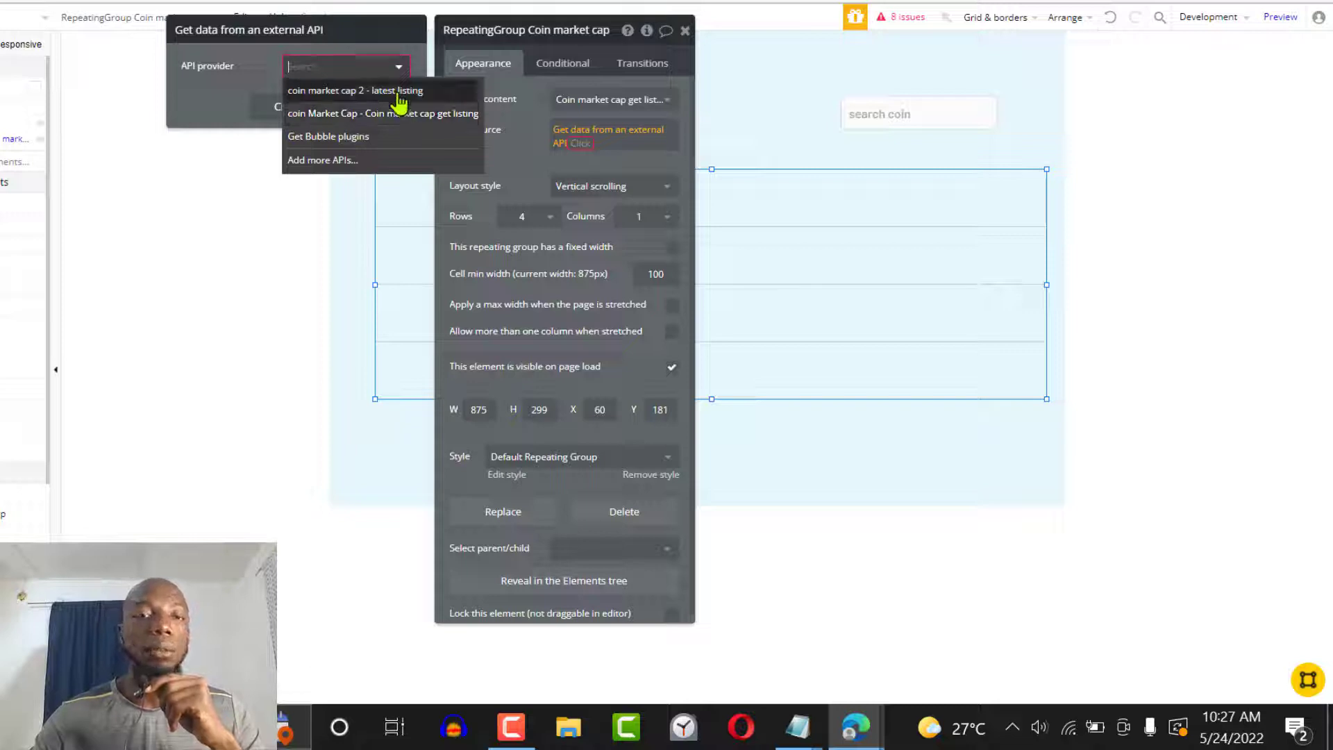
click(398, 96)
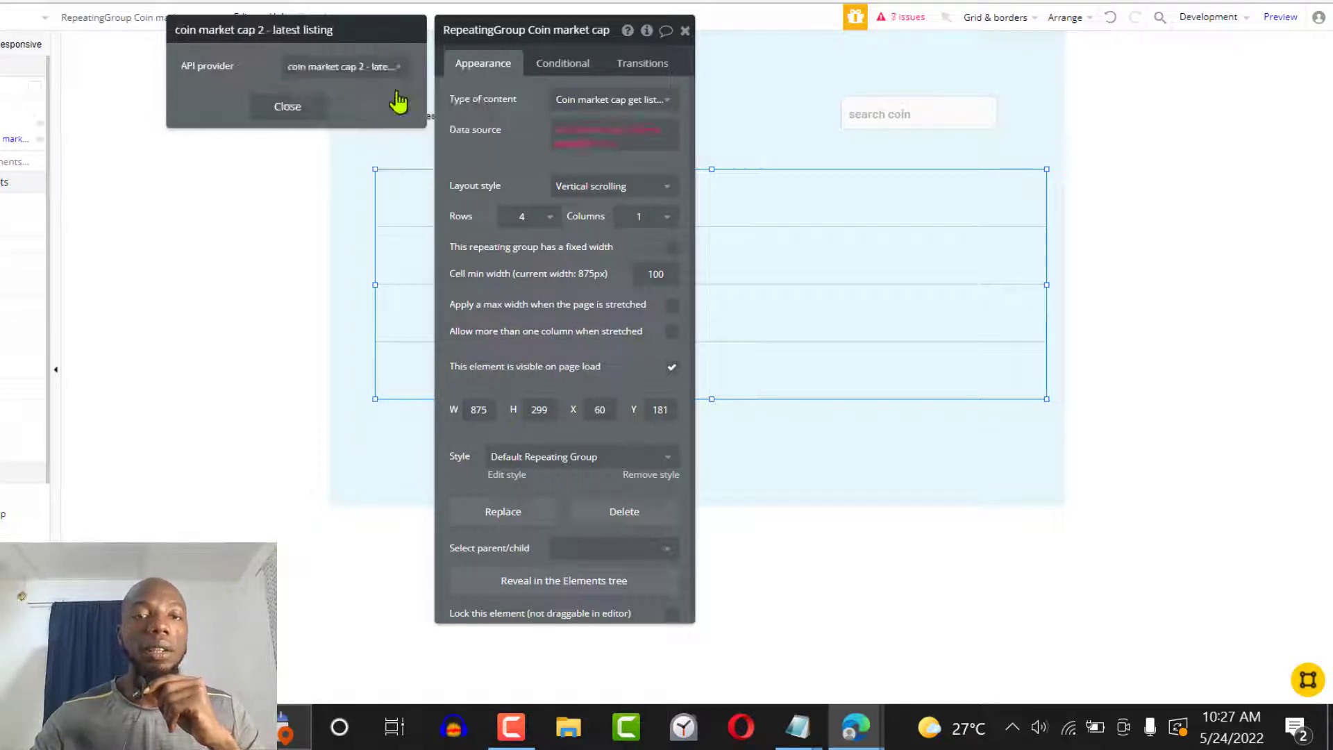
click(605, 144)
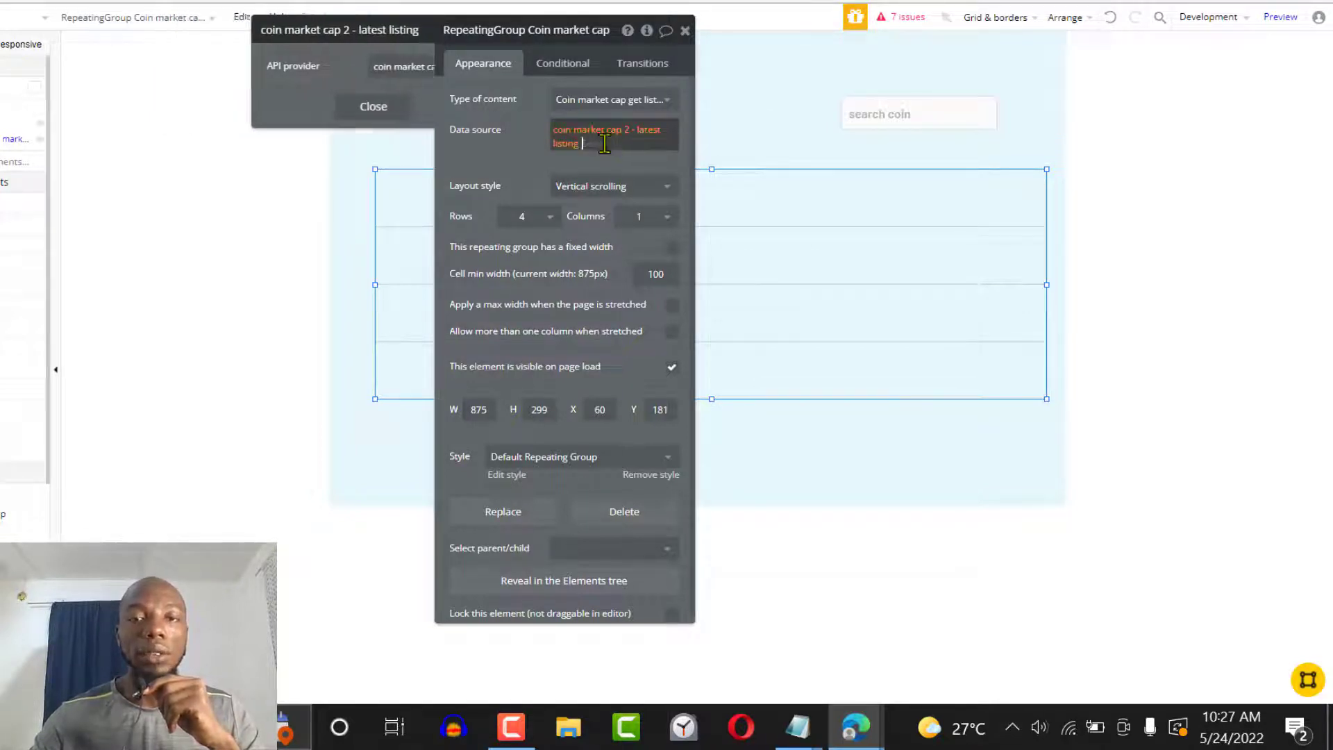
click(603, 324)
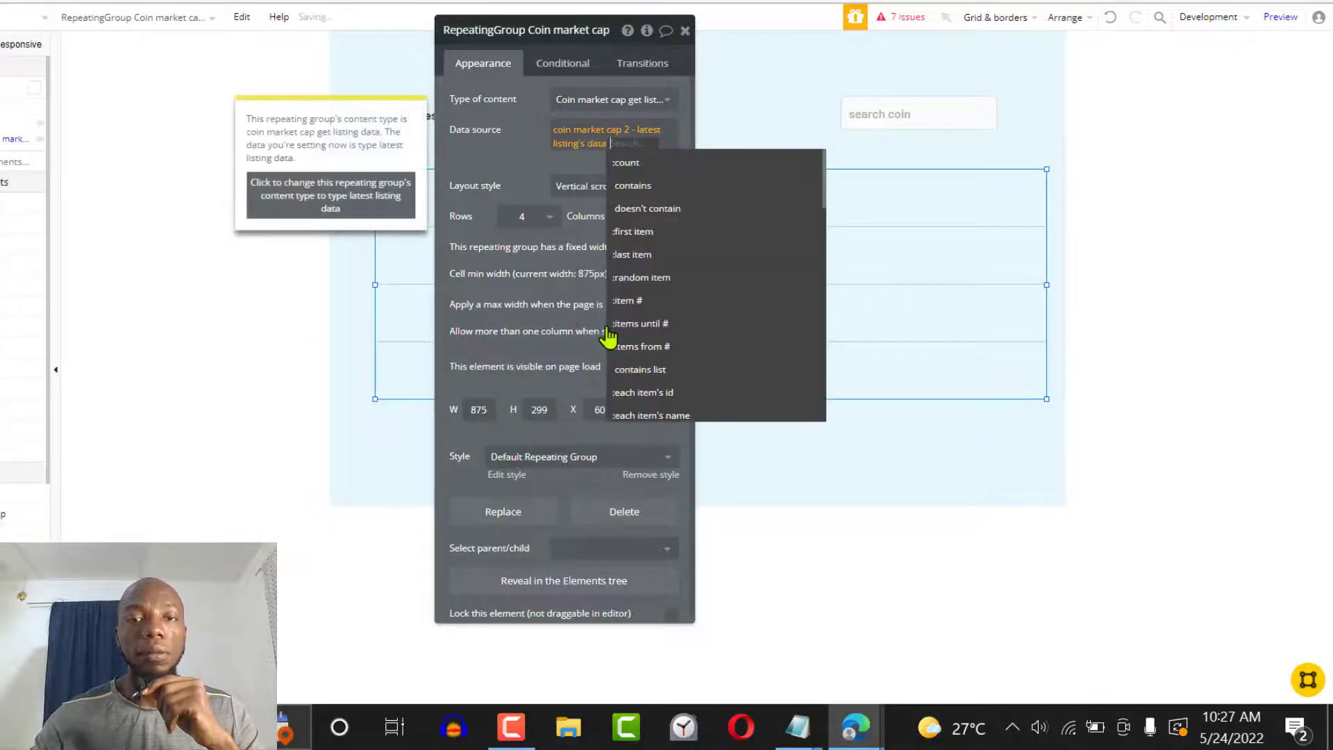
click(524, 140)
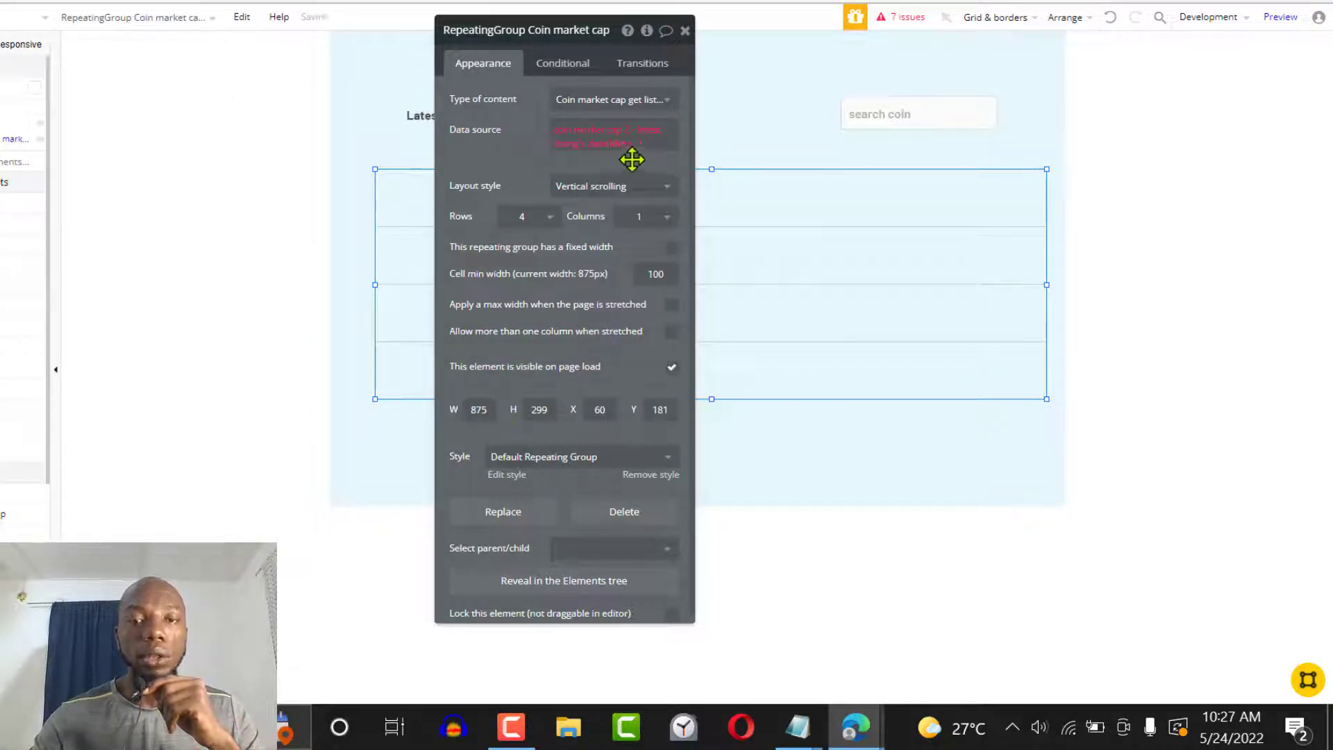
Set the repeating group's type of content to Coin market cap get listing and check its data source for a type mismatch.
click(659, 102)
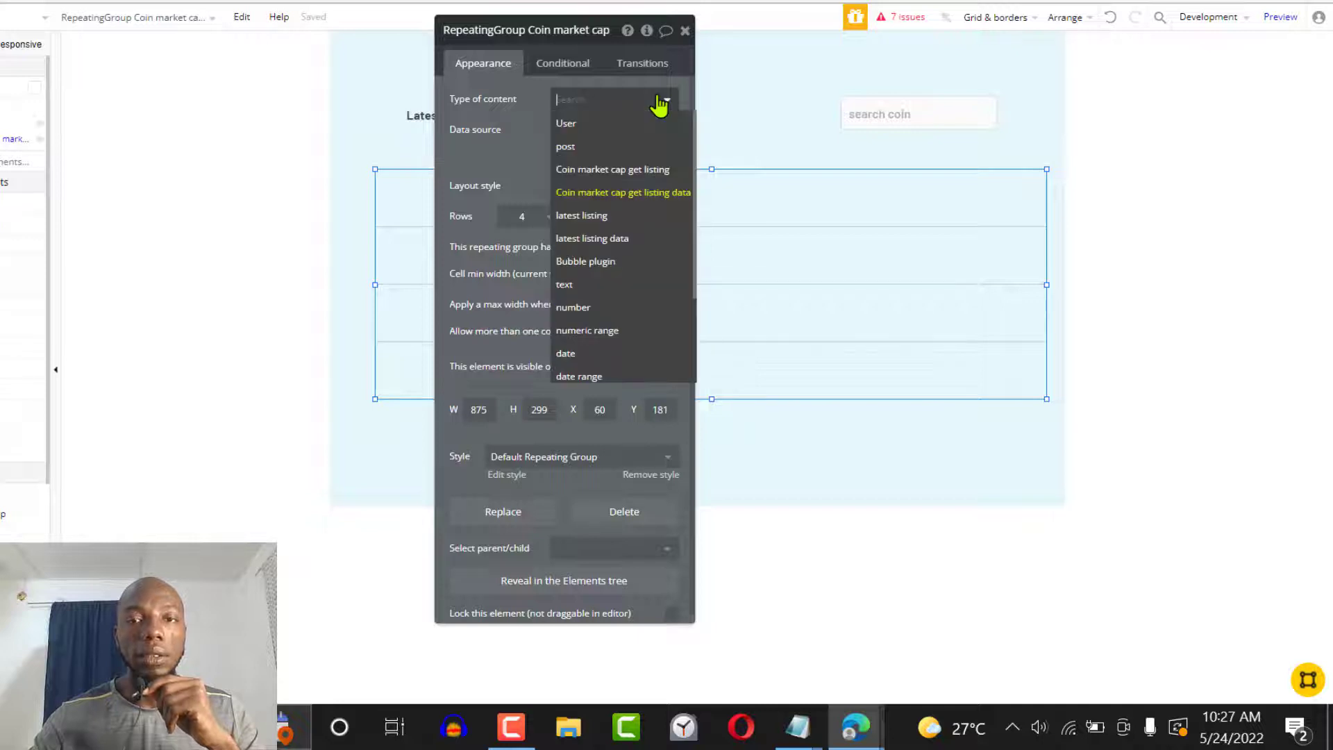
click(644, 174)
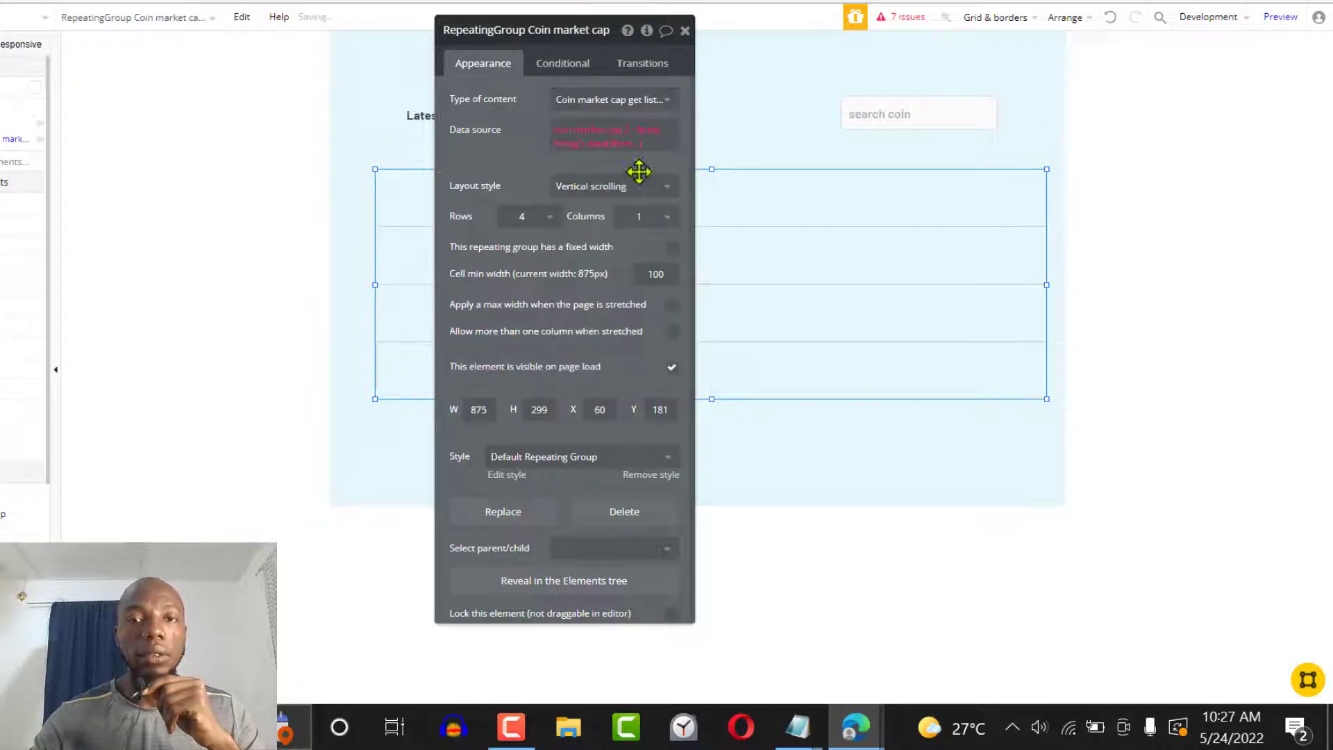
click(628, 144)
click(629, 146)
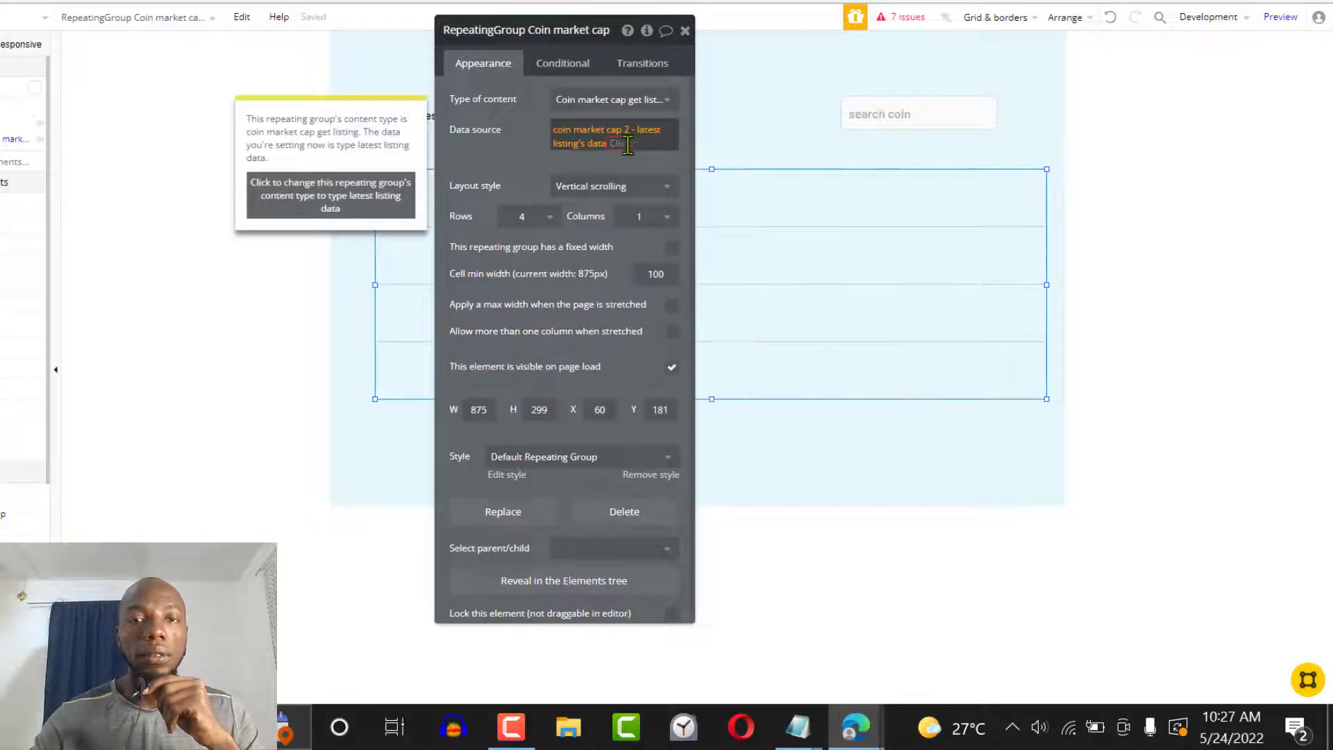
click(508, 144)
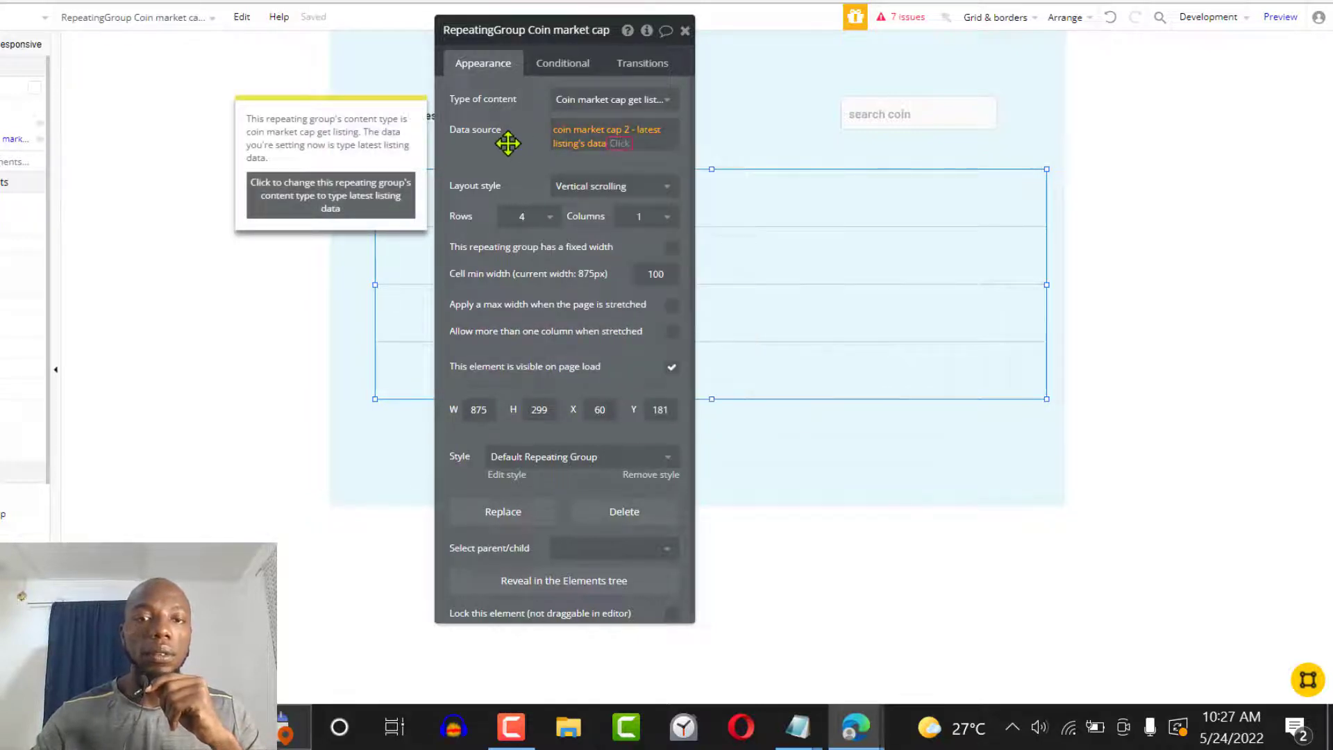
Replace the repeating group's data source with the external API "coin Market Cap - Coin market cap get listing", using its data list.
click(626, 144)
key(BackSpace)
key(BackSpace)
key(BackSpace)
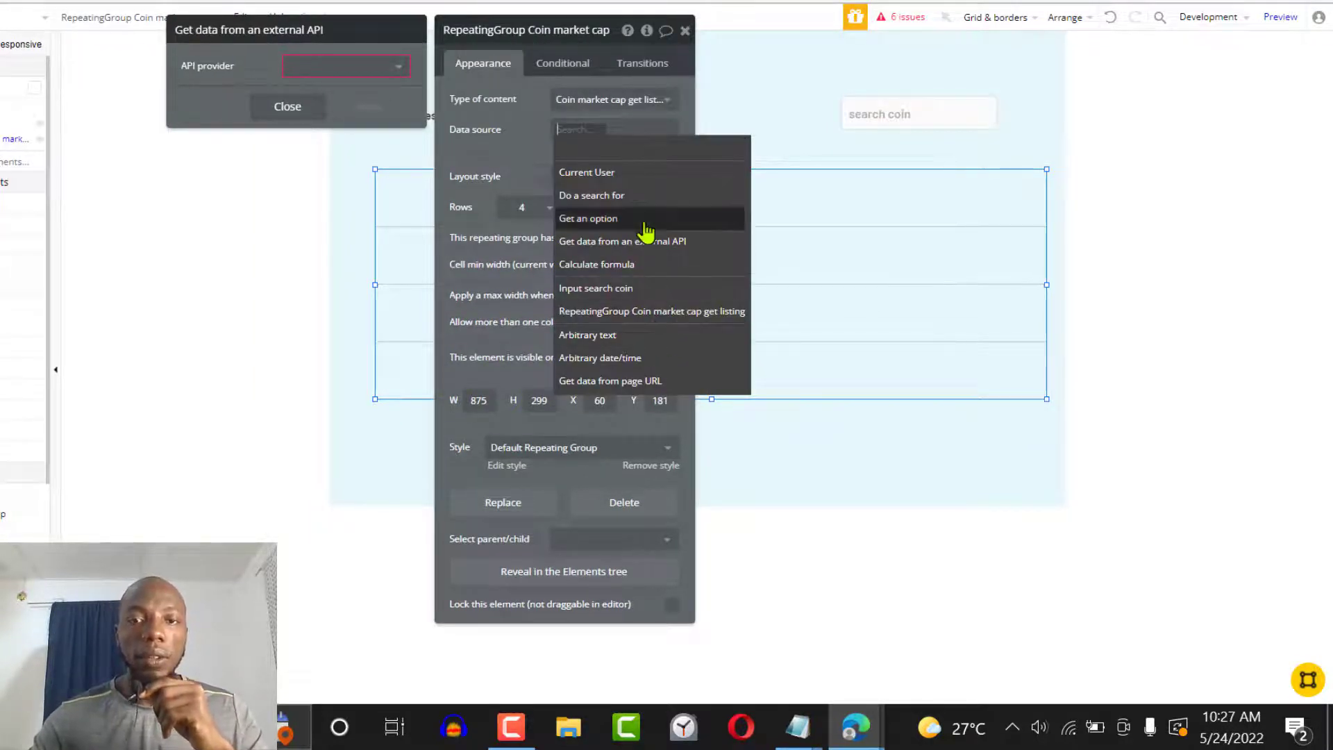
click(645, 245)
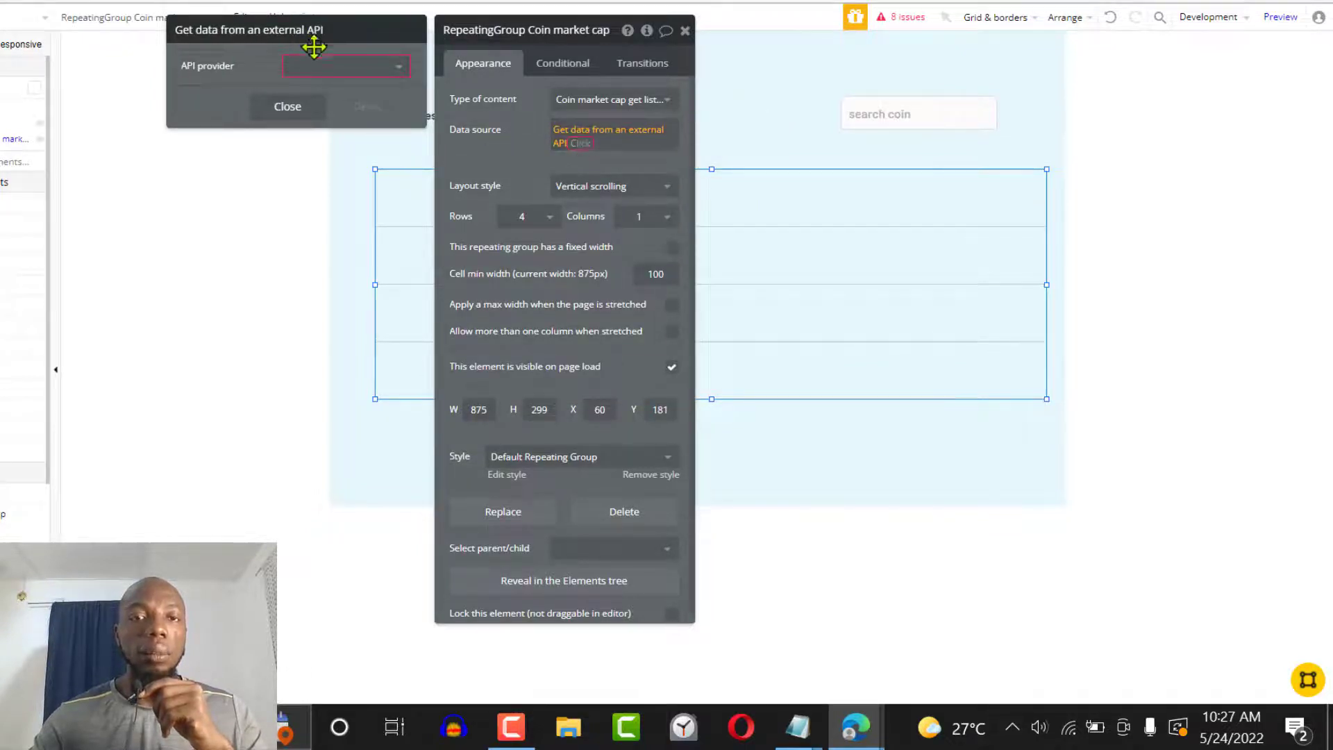
click(386, 66)
click(352, 115)
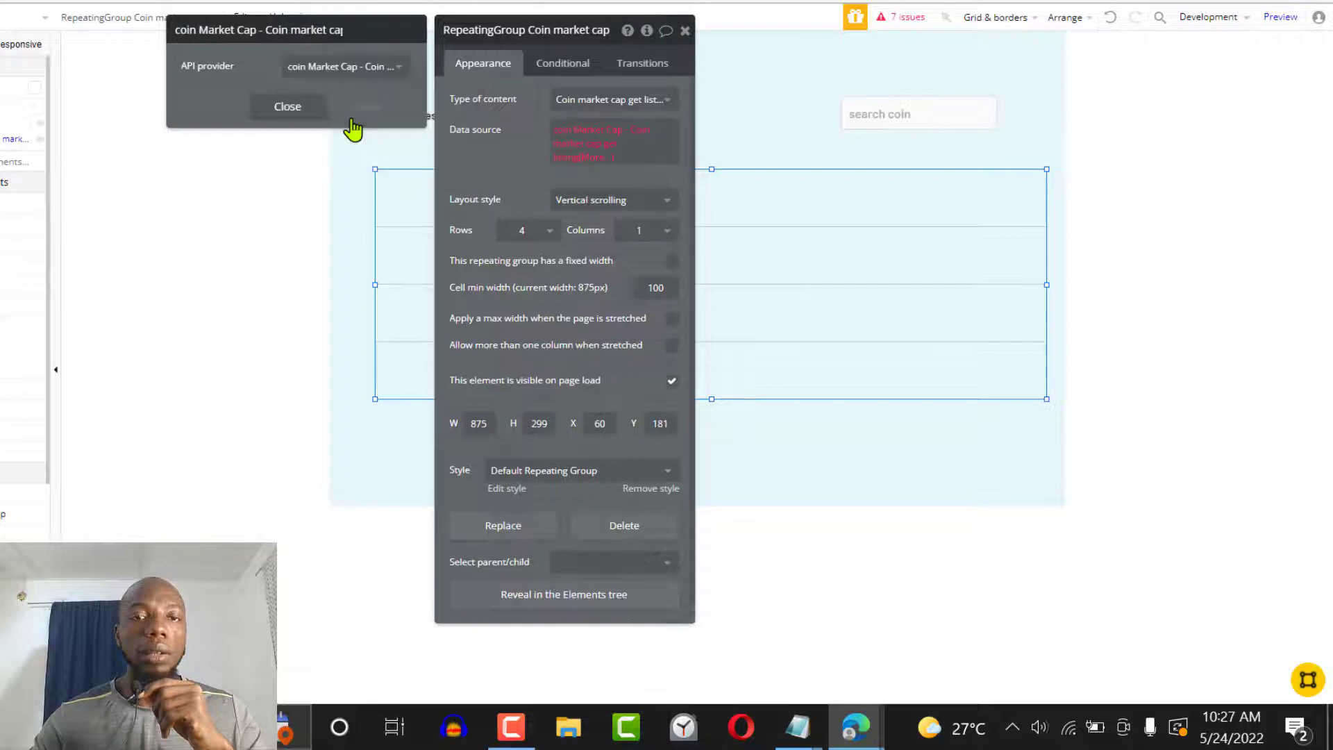
click(600, 151)
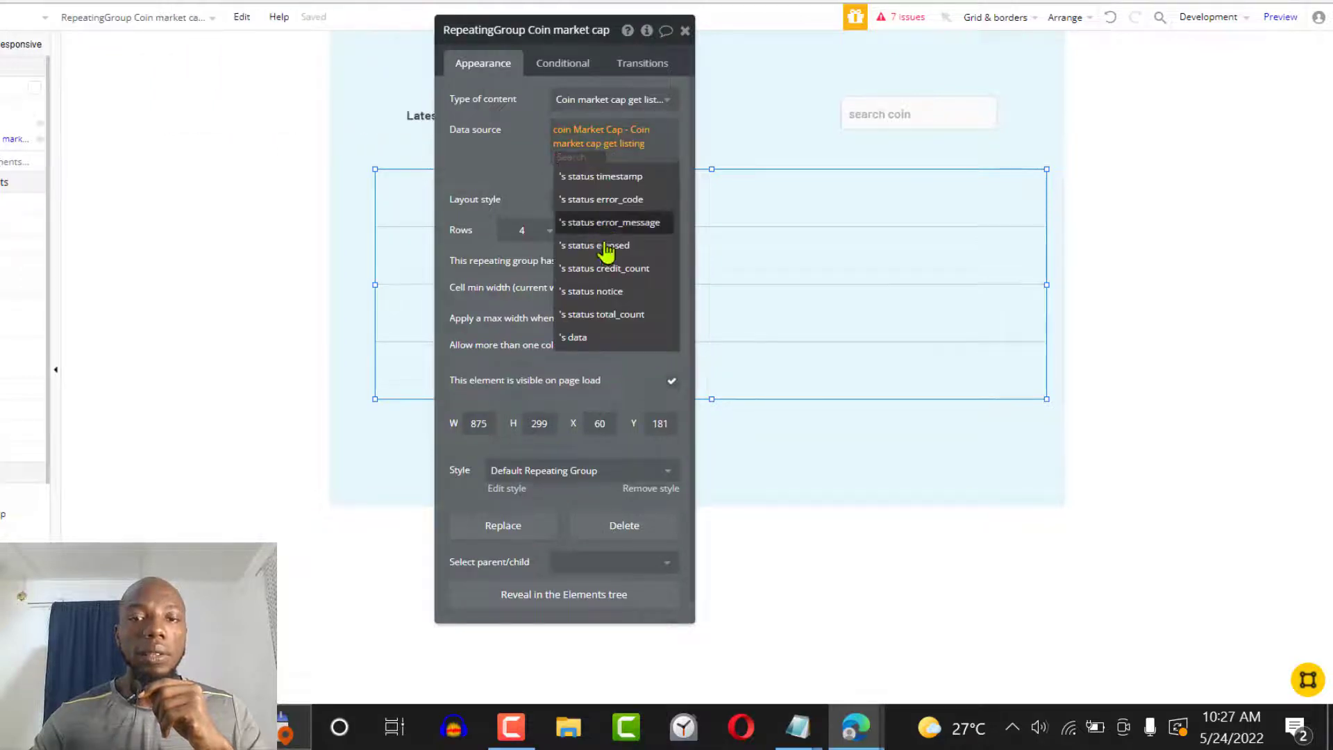
click(587, 338)
click(532, 127)
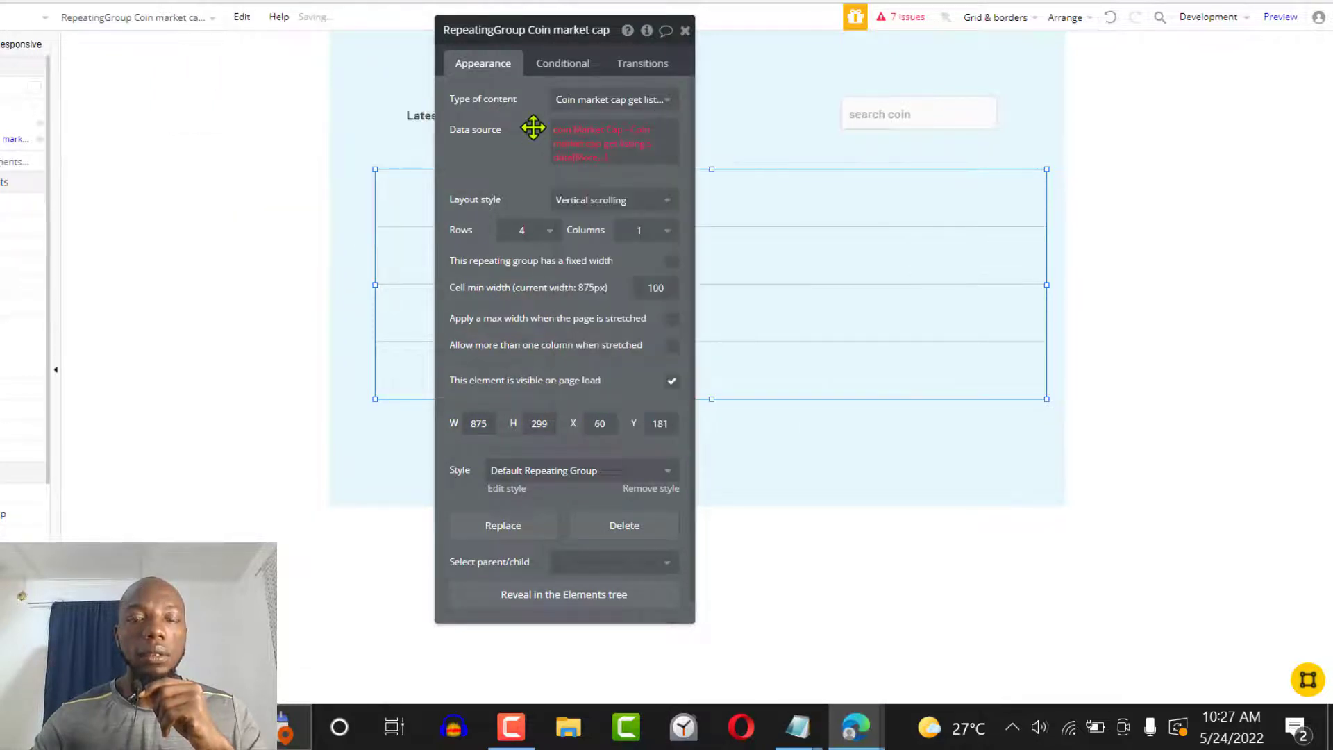
Clear the repeating group's data source and reselect Coin market cap get listing as its type of content.
click(590, 161)
key(BackSpace)
key(BackSpace)
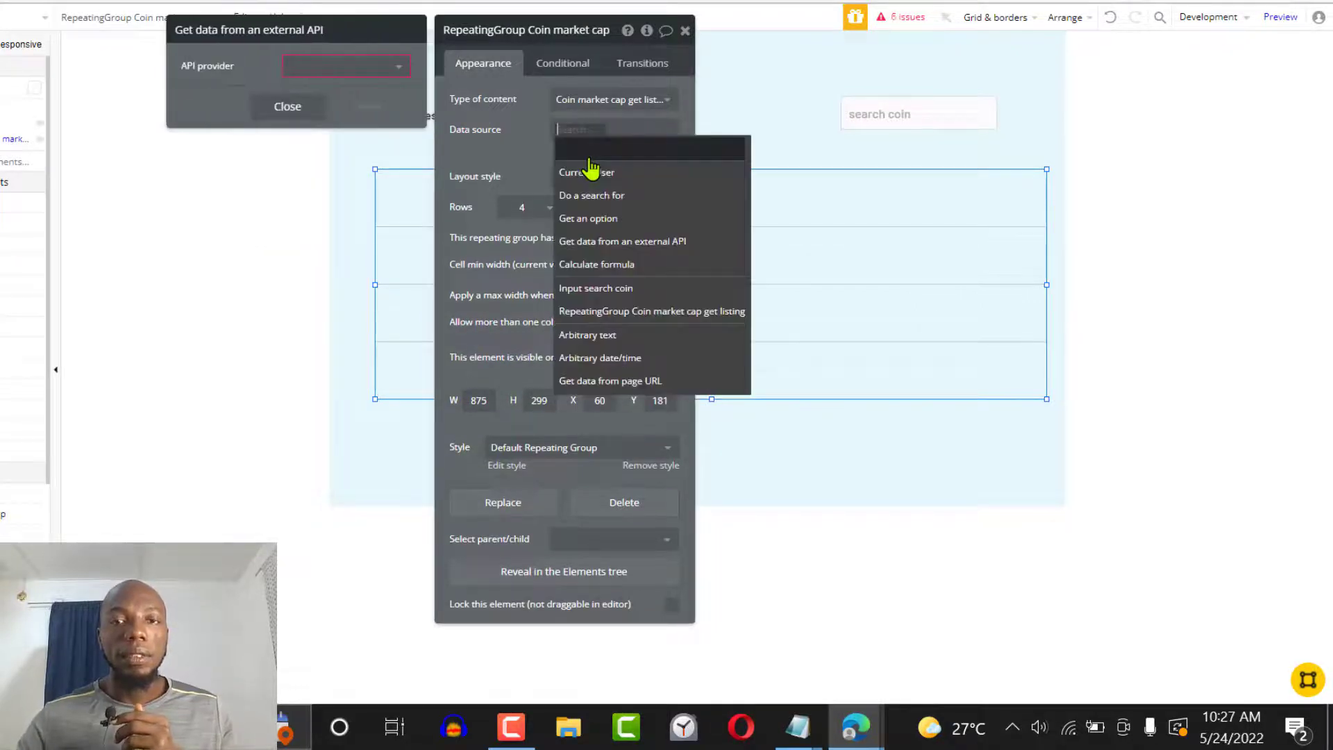
click(650, 103)
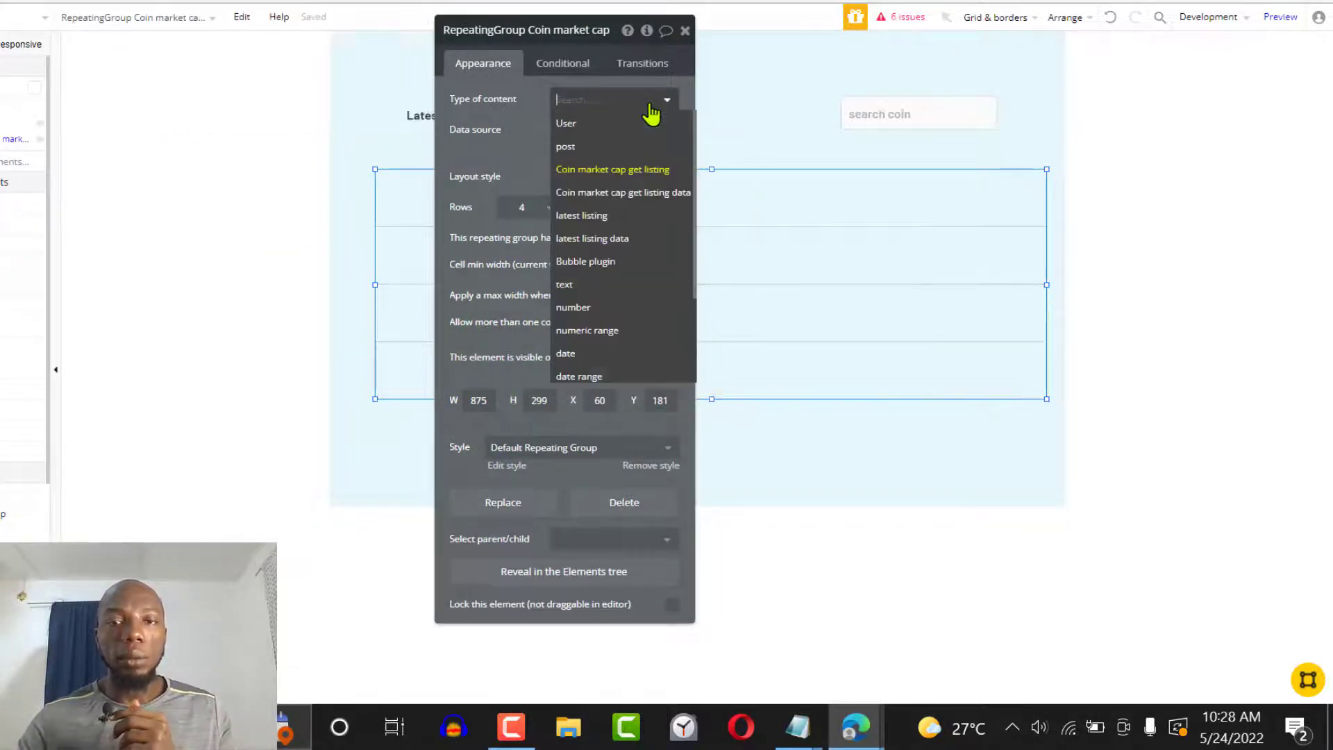
click(644, 175)
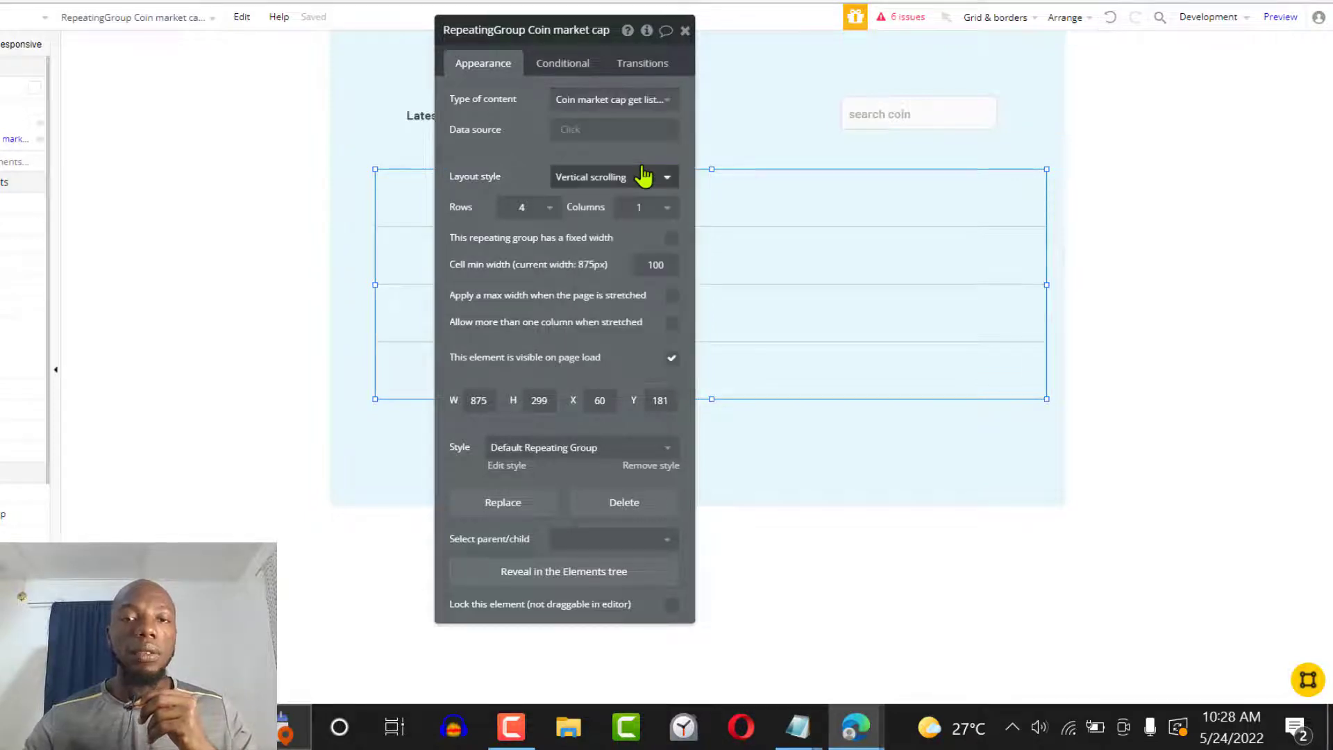
Set the repeating group's data source to the external API "coin market cap 2 - latest listing", using its data list.
click(576, 139)
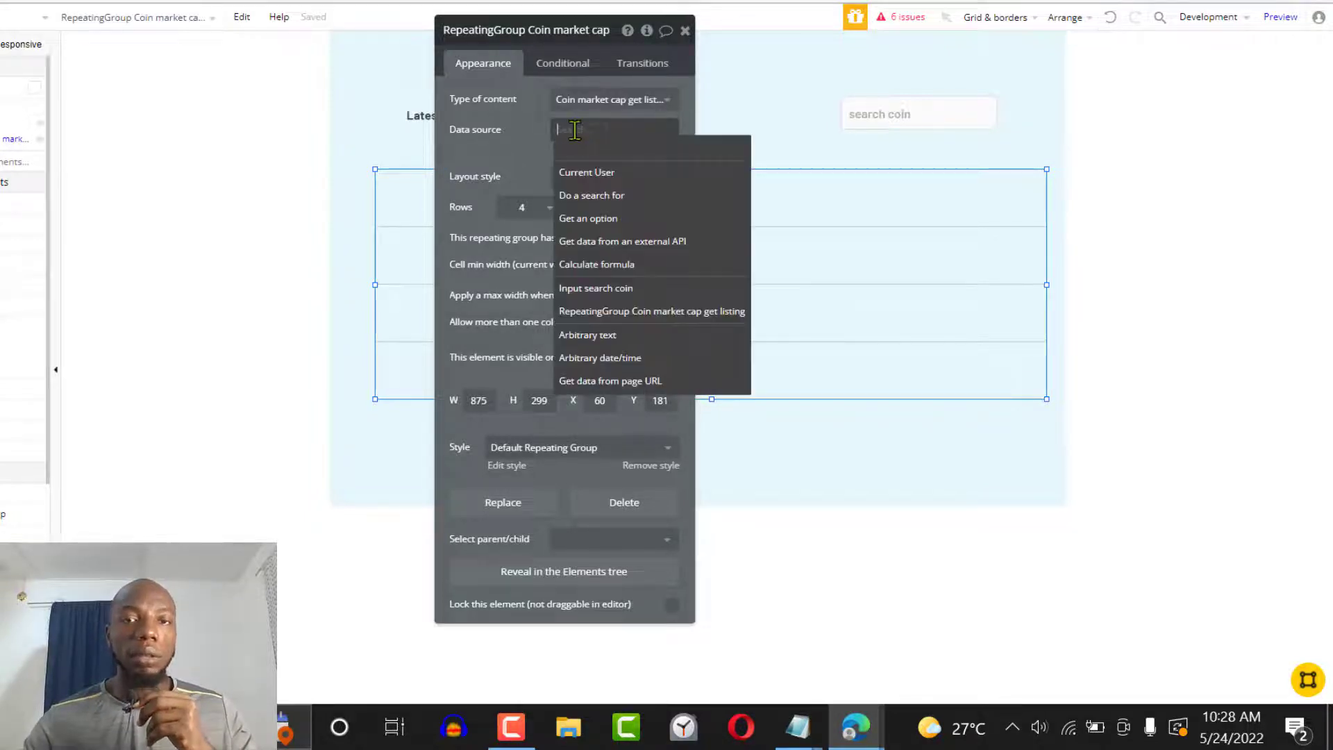
click(621, 243)
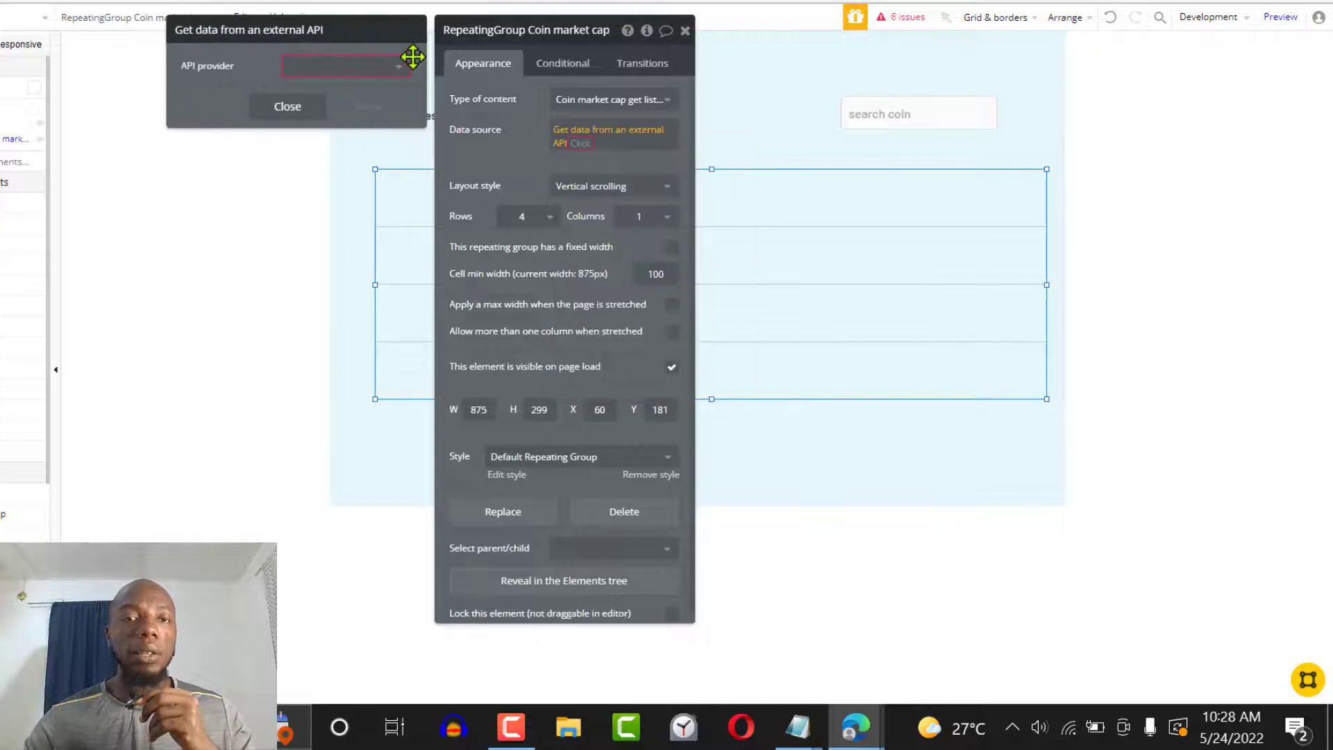
click(388, 68)
click(389, 94)
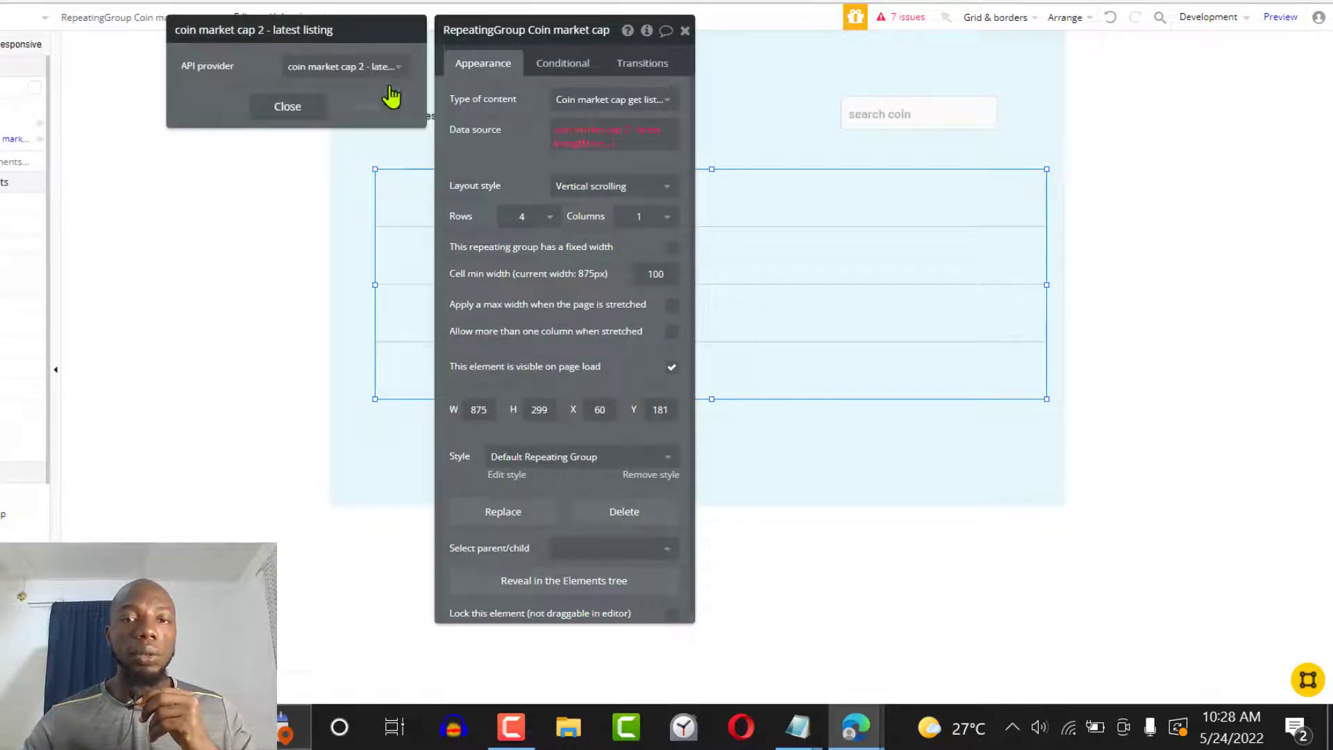
click(605, 132)
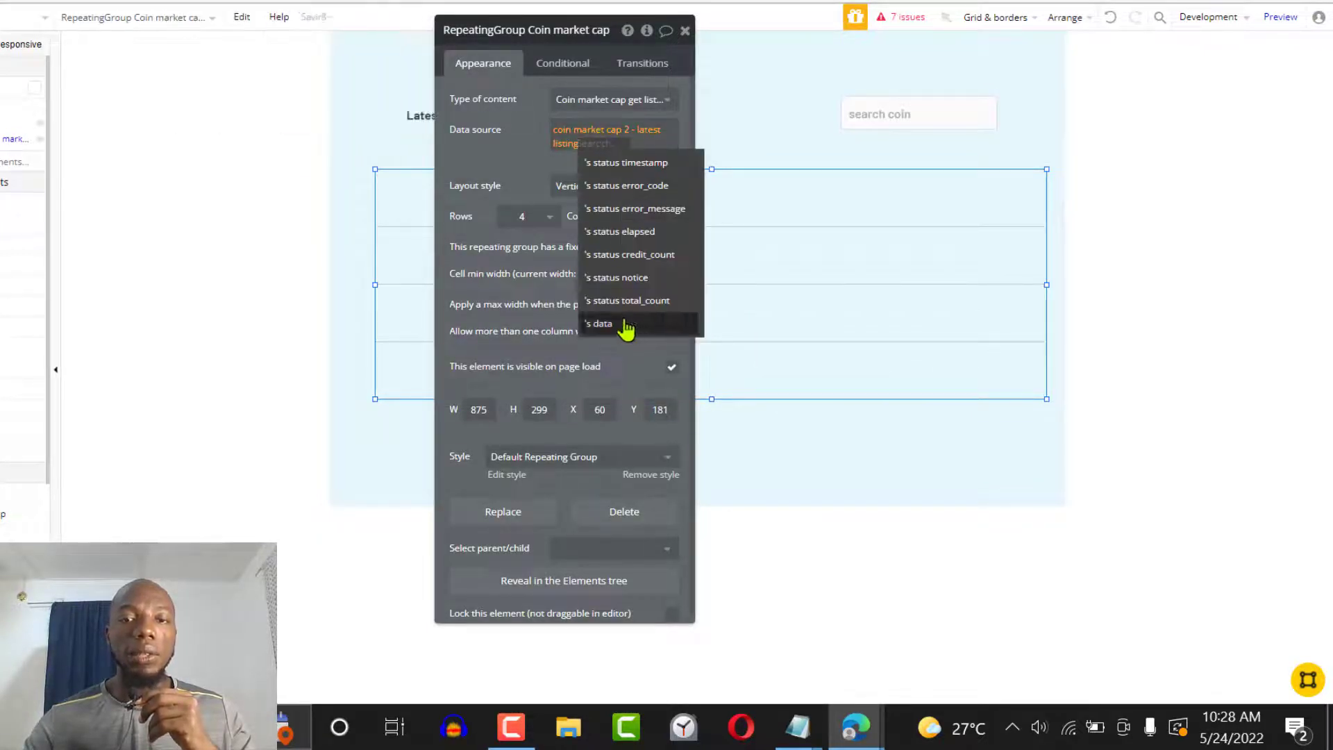
click(625, 329)
Check the available content types for the repeating group, keeping Coin market cap get listing.
drag(535, 187, 566, 270)
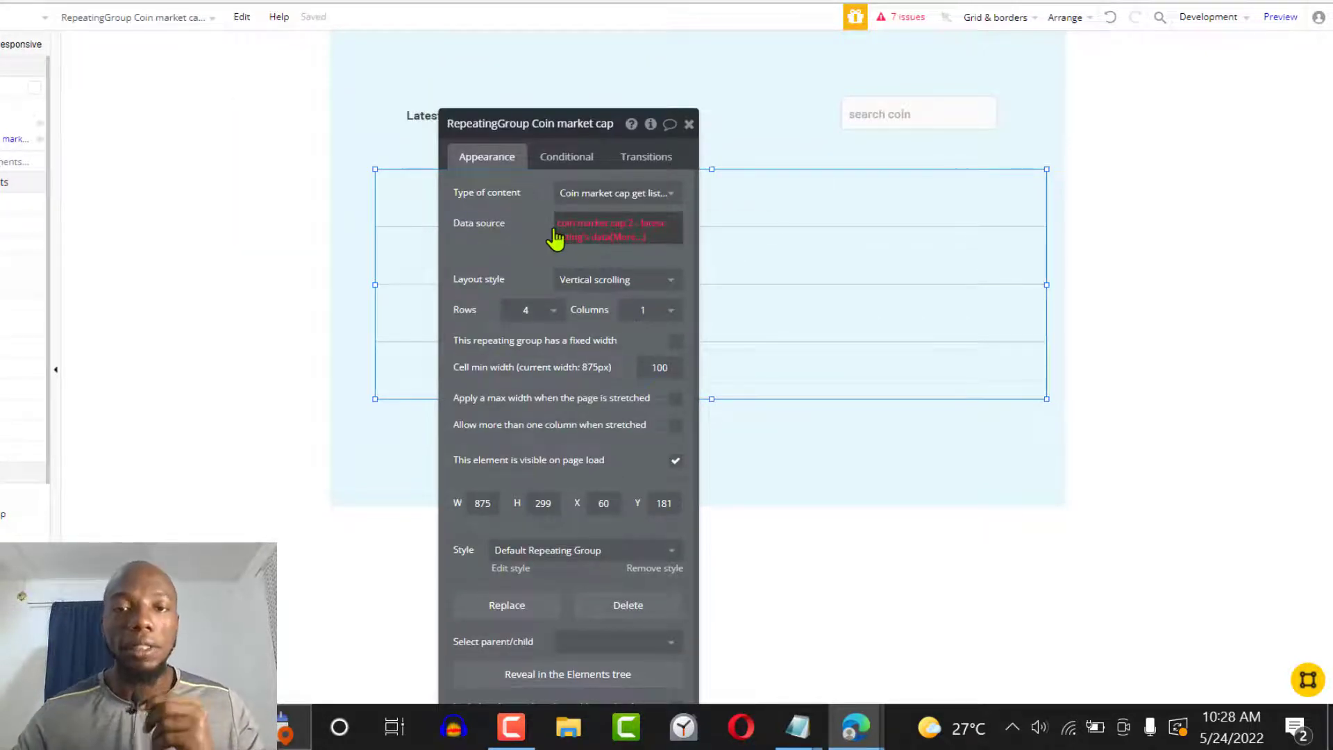
click(654, 195)
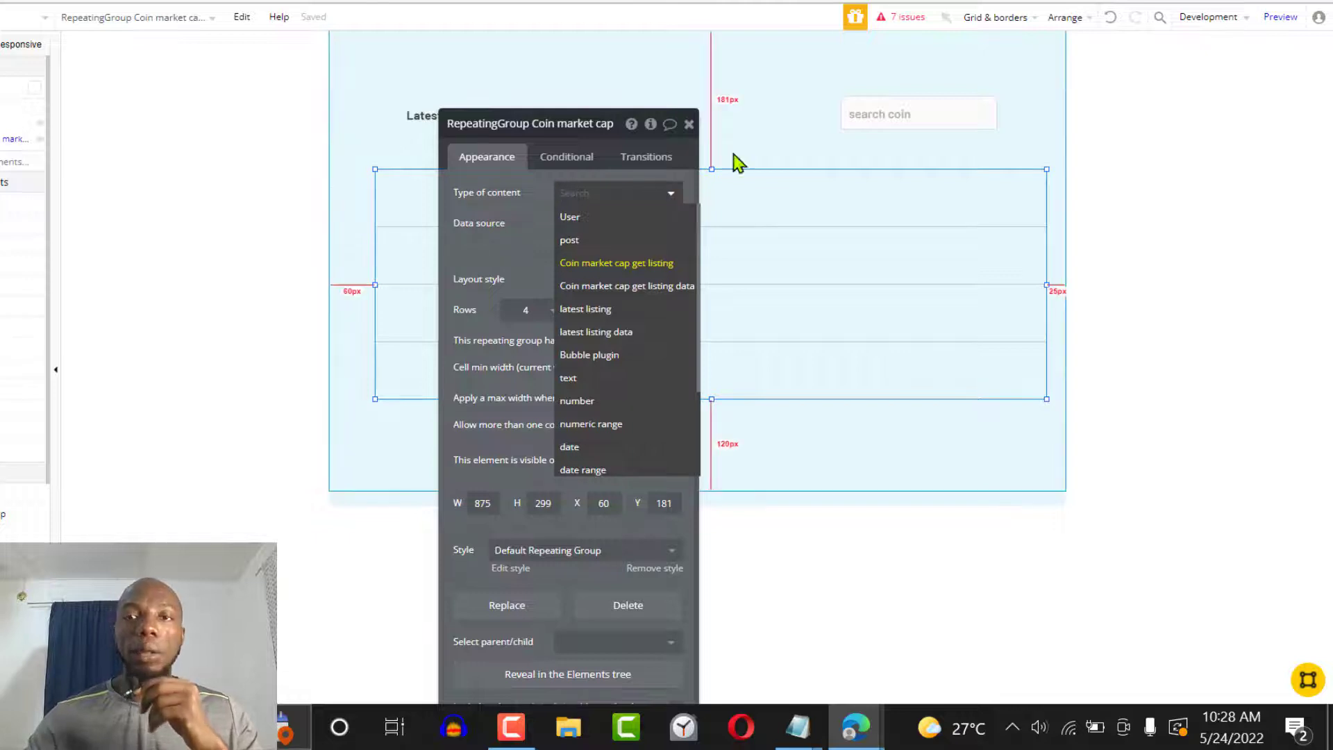
click(616, 263)
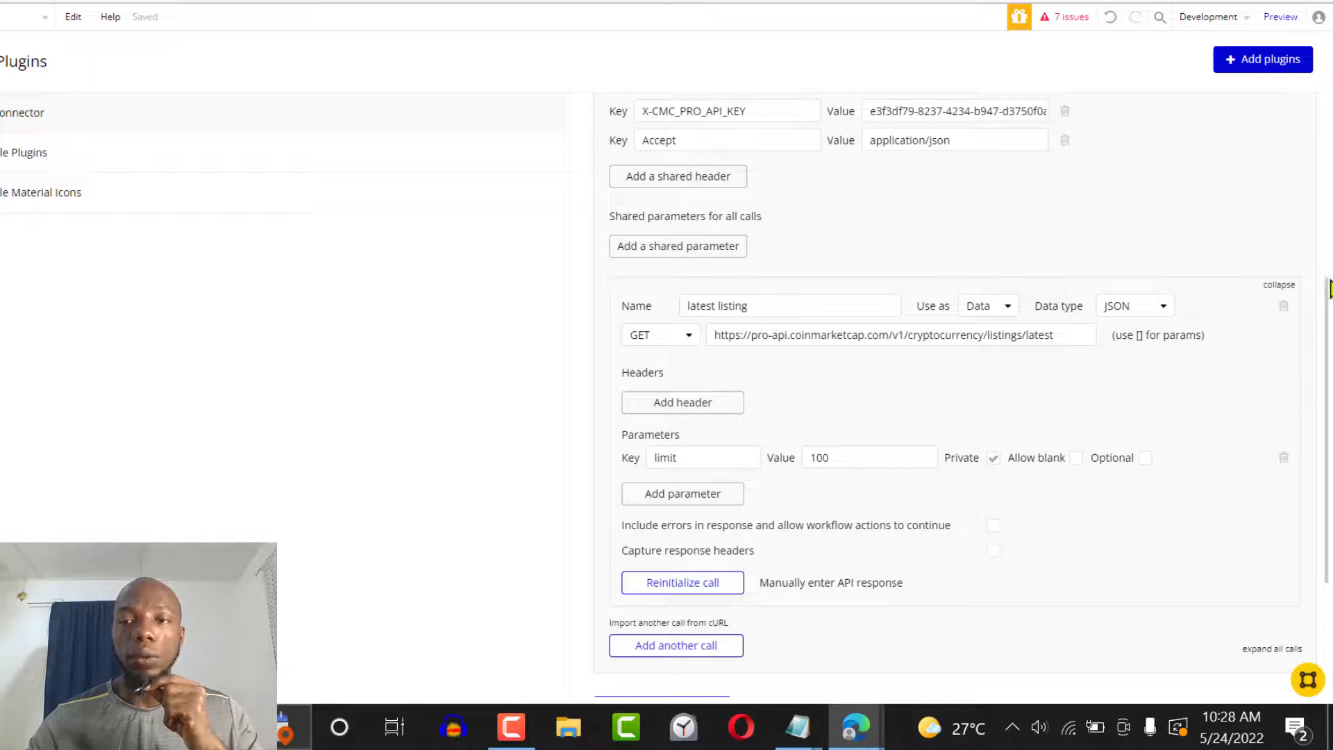
Review the coin market cap 2 API in the API Connector plugin, checking its API name and the name of its call.
key(ctrl+a)
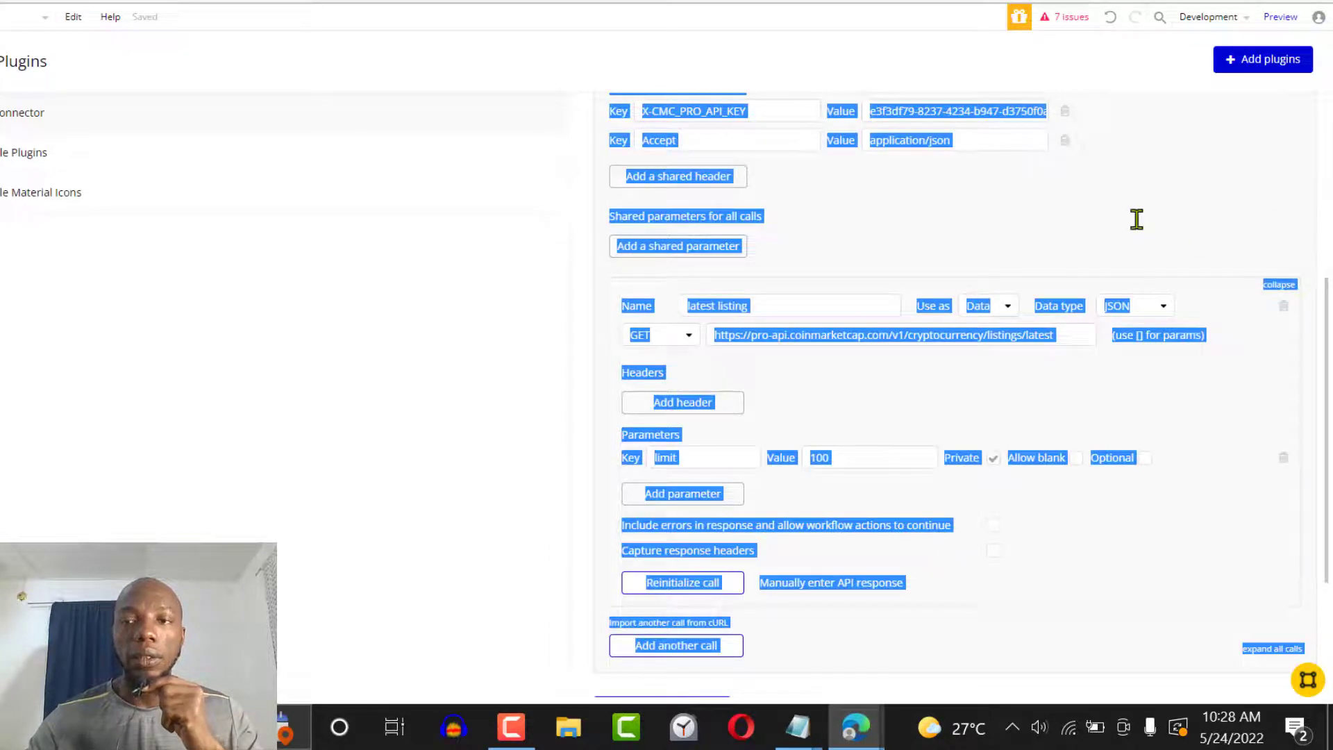
drag(1328, 309, 1322, 228)
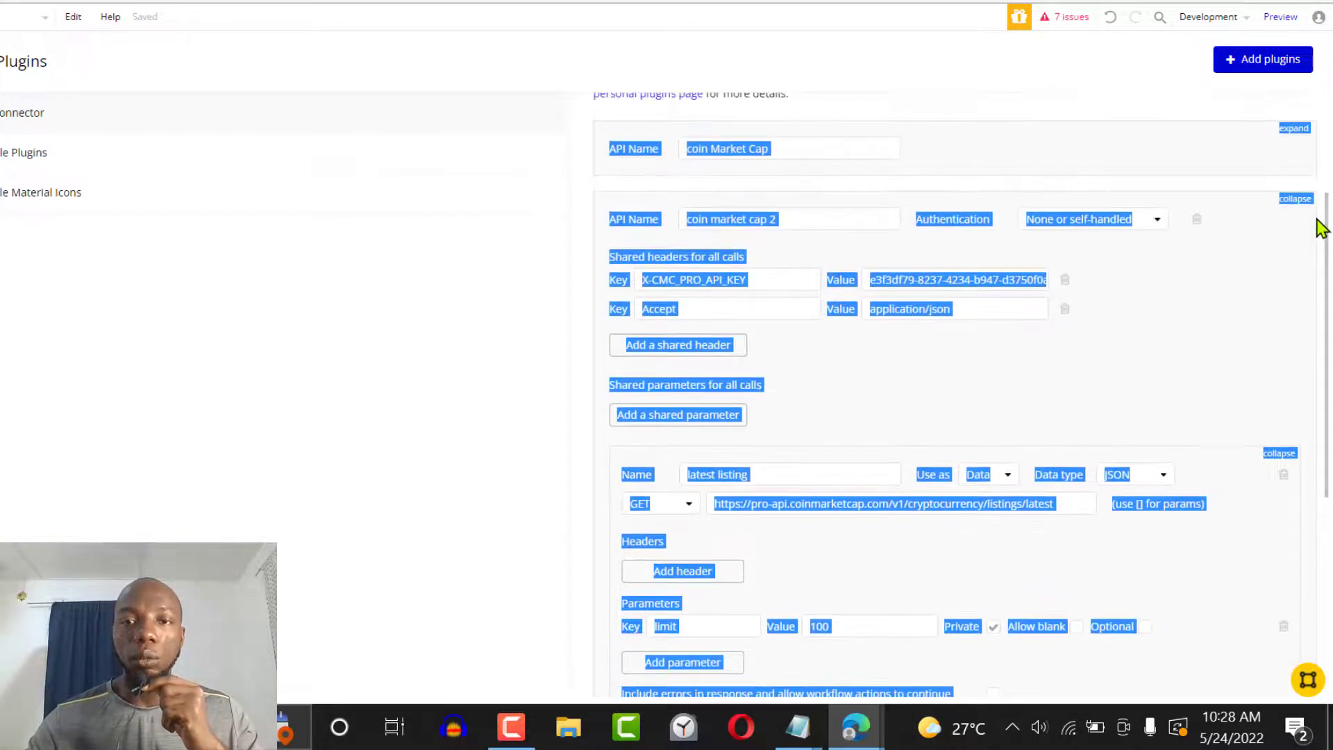
click(1162, 291)
drag(789, 218, 655, 221)
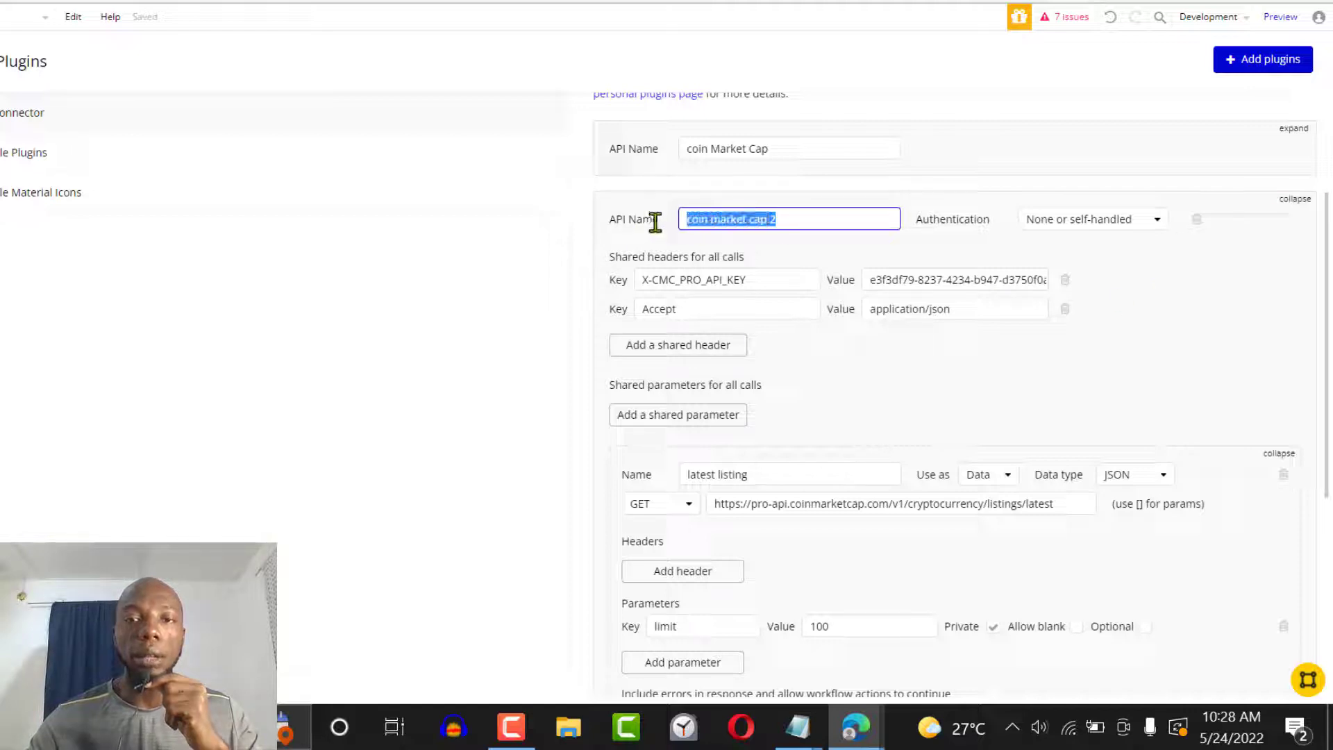
click(788, 216)
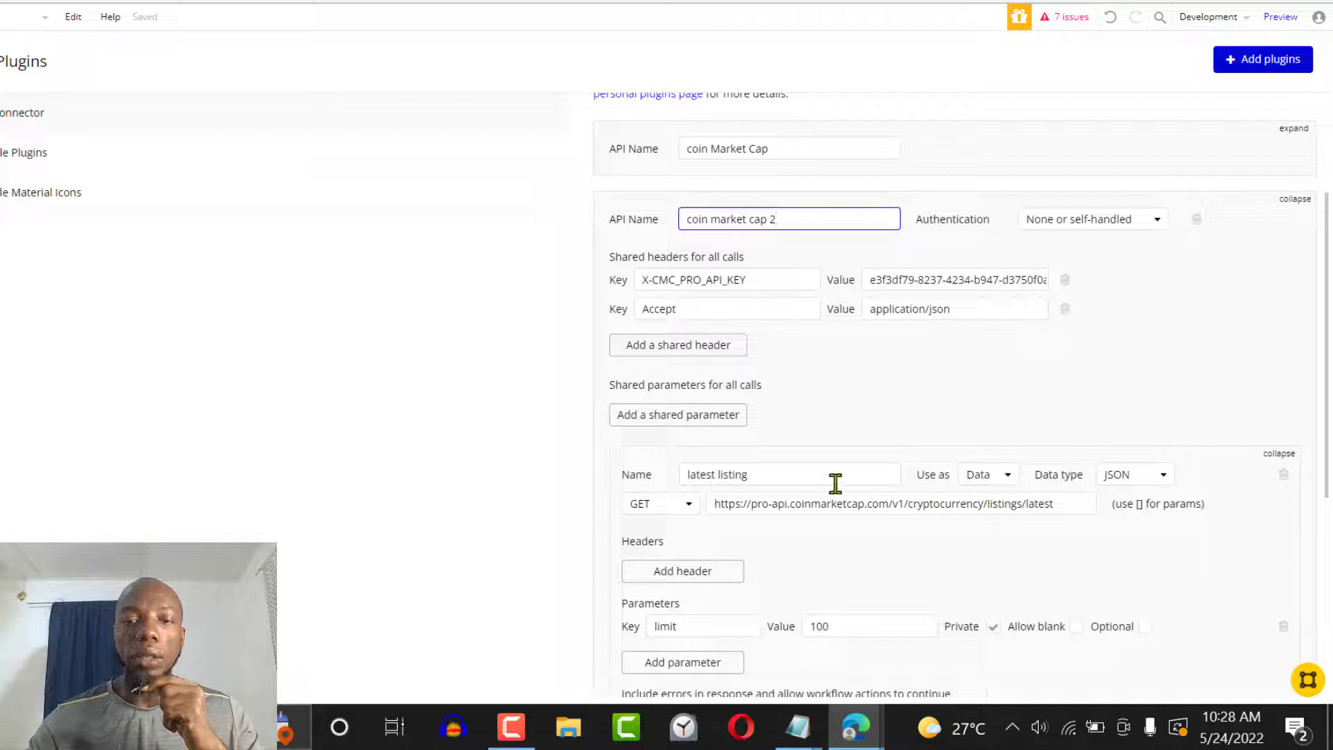
drag(835, 484, 639, 479)
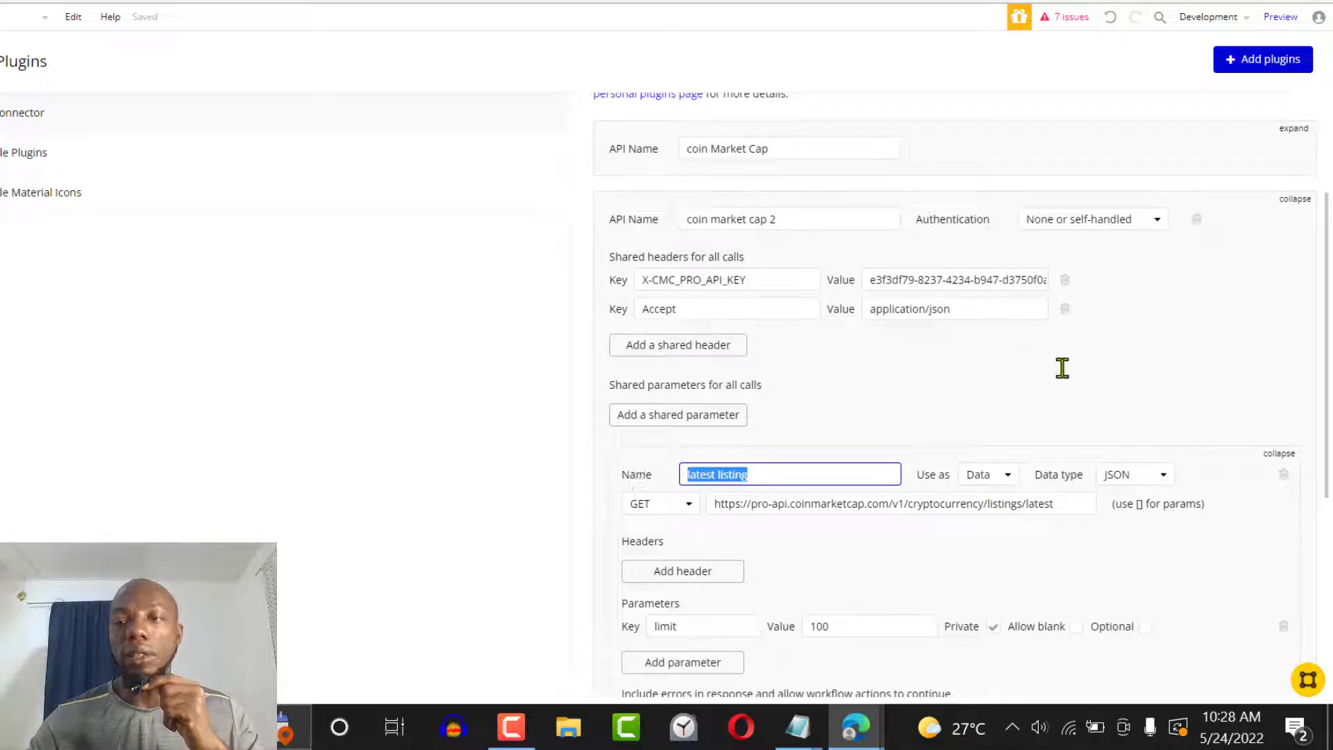
Reinitialize the latest listing call of the coin market cap 2 API and save its returned values.
click(1330, 353)
key(ctrl+a)
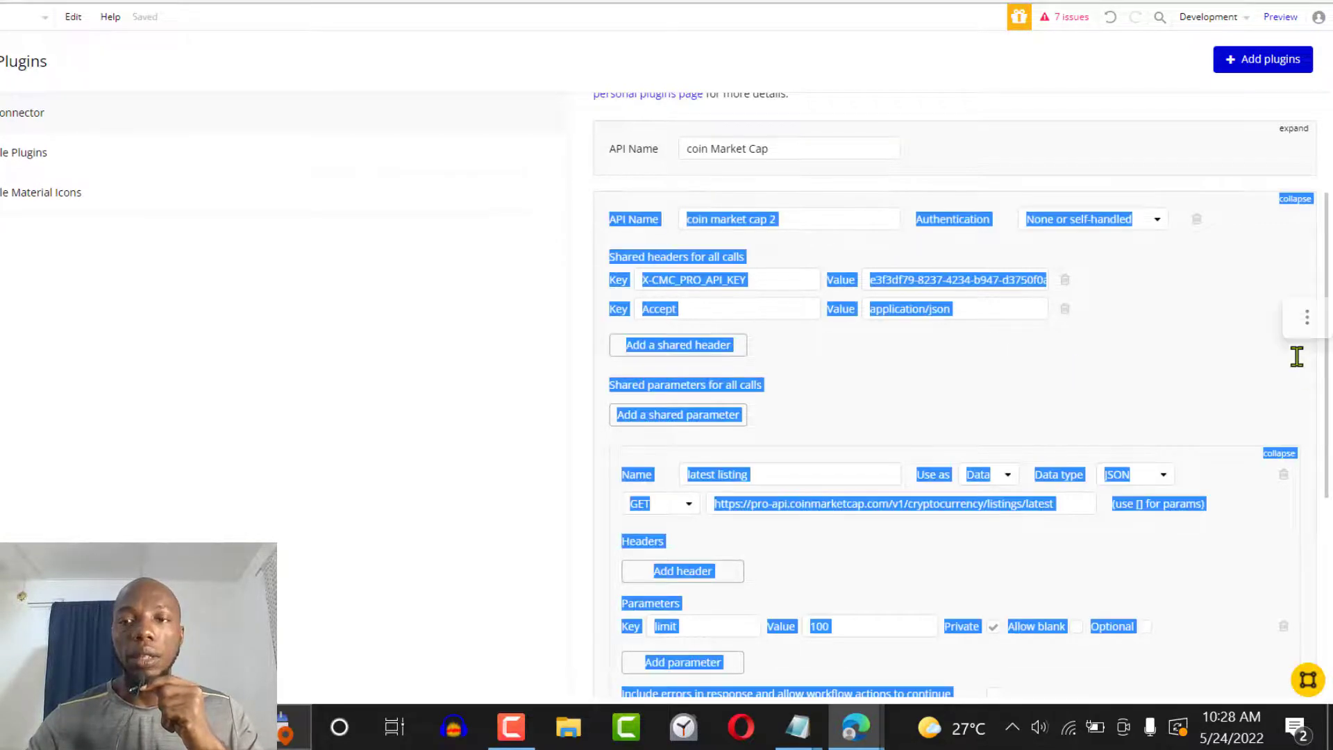
click(1226, 352)
drag(1328, 353, 1326, 491)
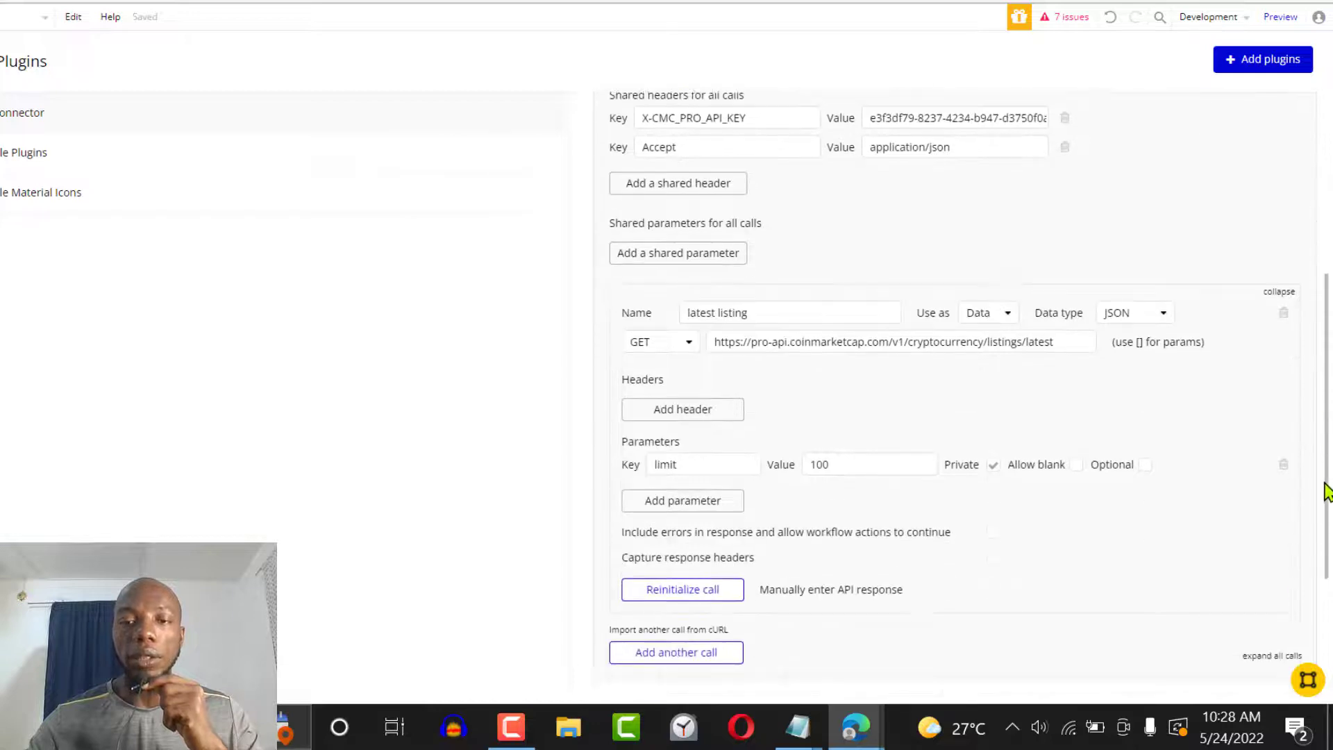
click(700, 476)
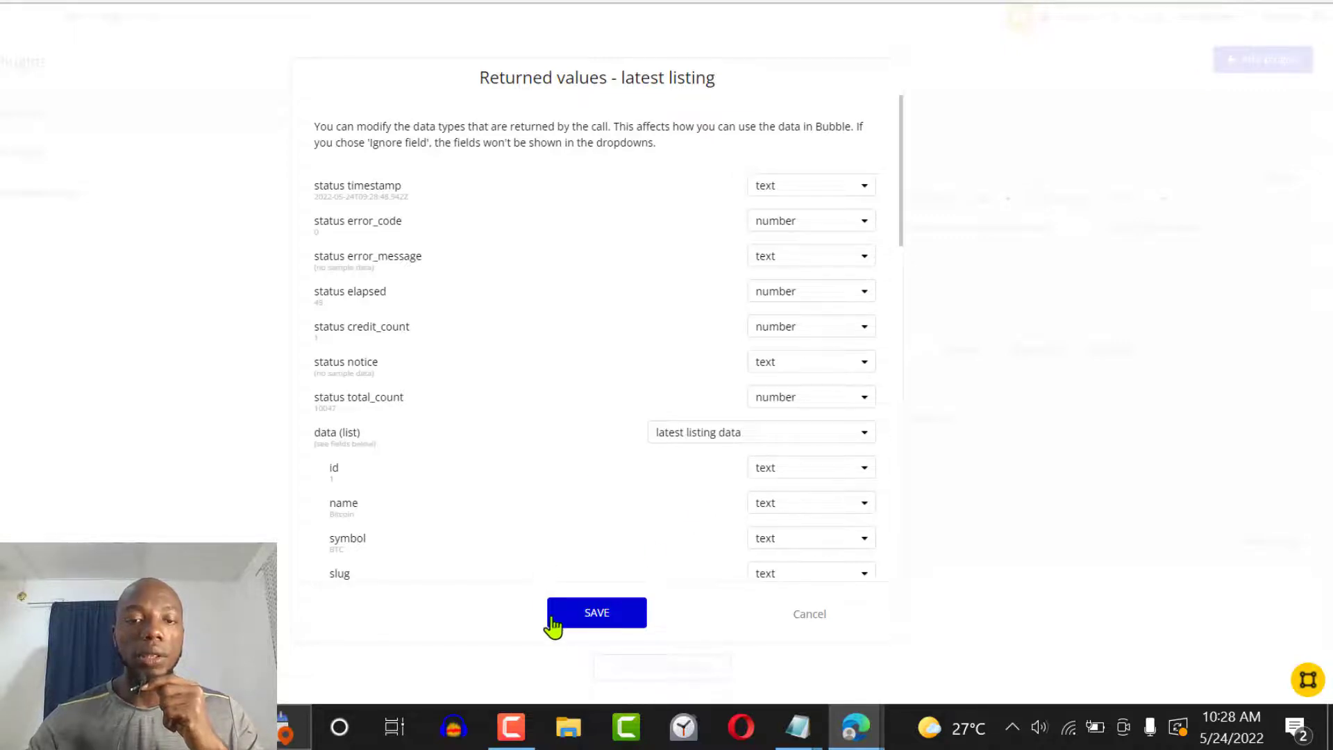
click(582, 614)
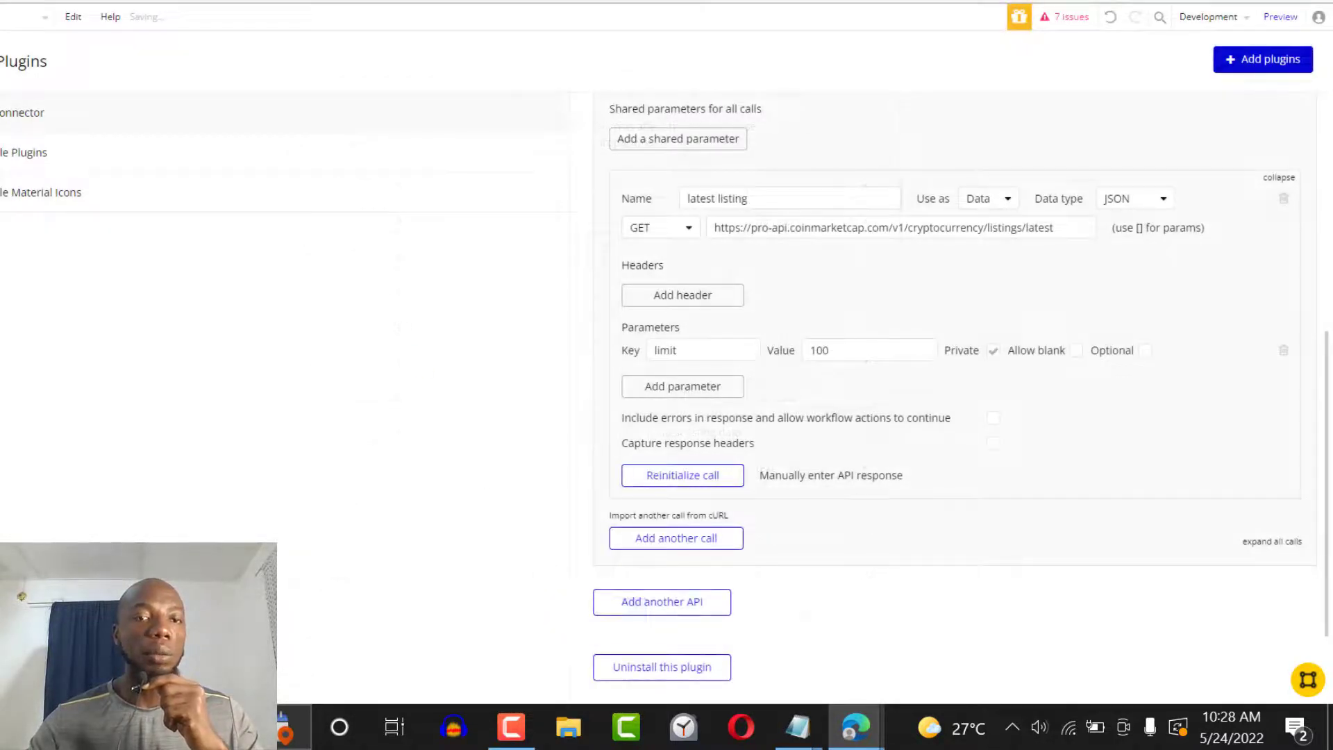
Return to the page design and look through the repeating group's content types, keeping Coin market cap get listing.
click(1, 59)
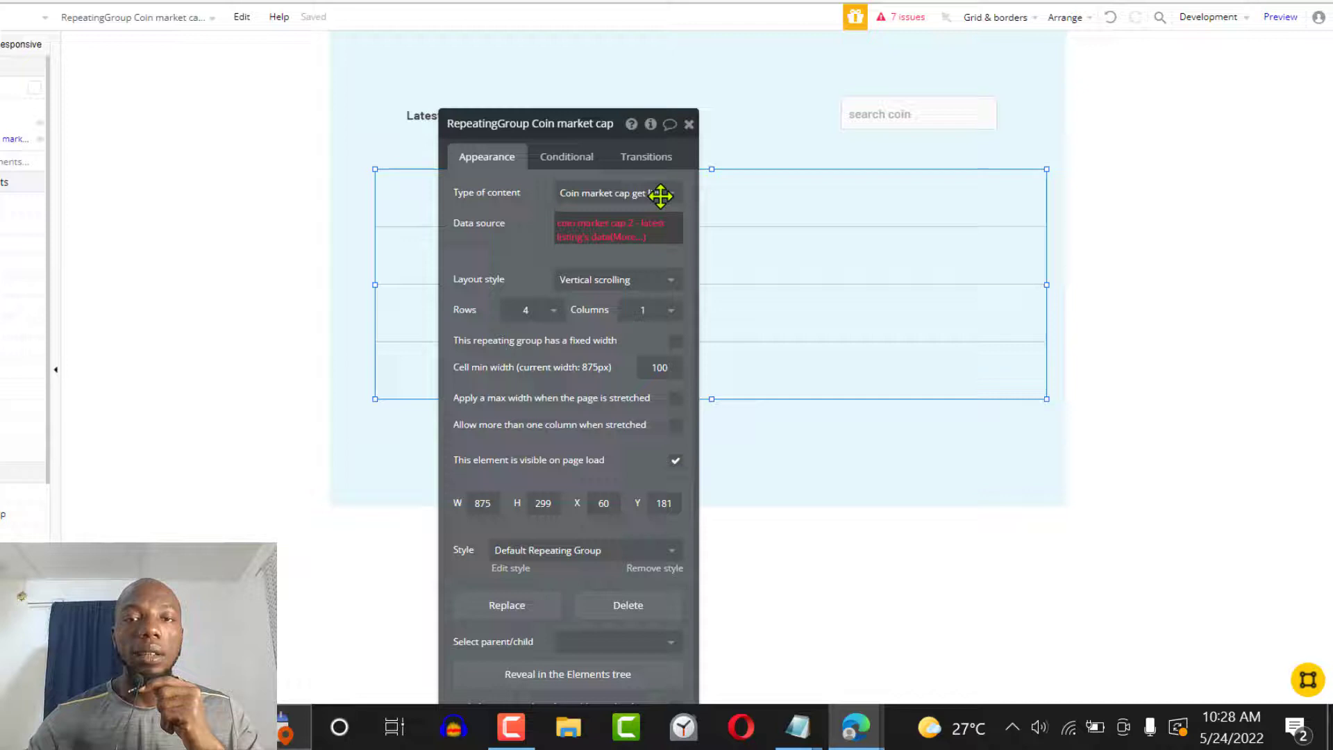
click(689, 123)
double_click(708, 199)
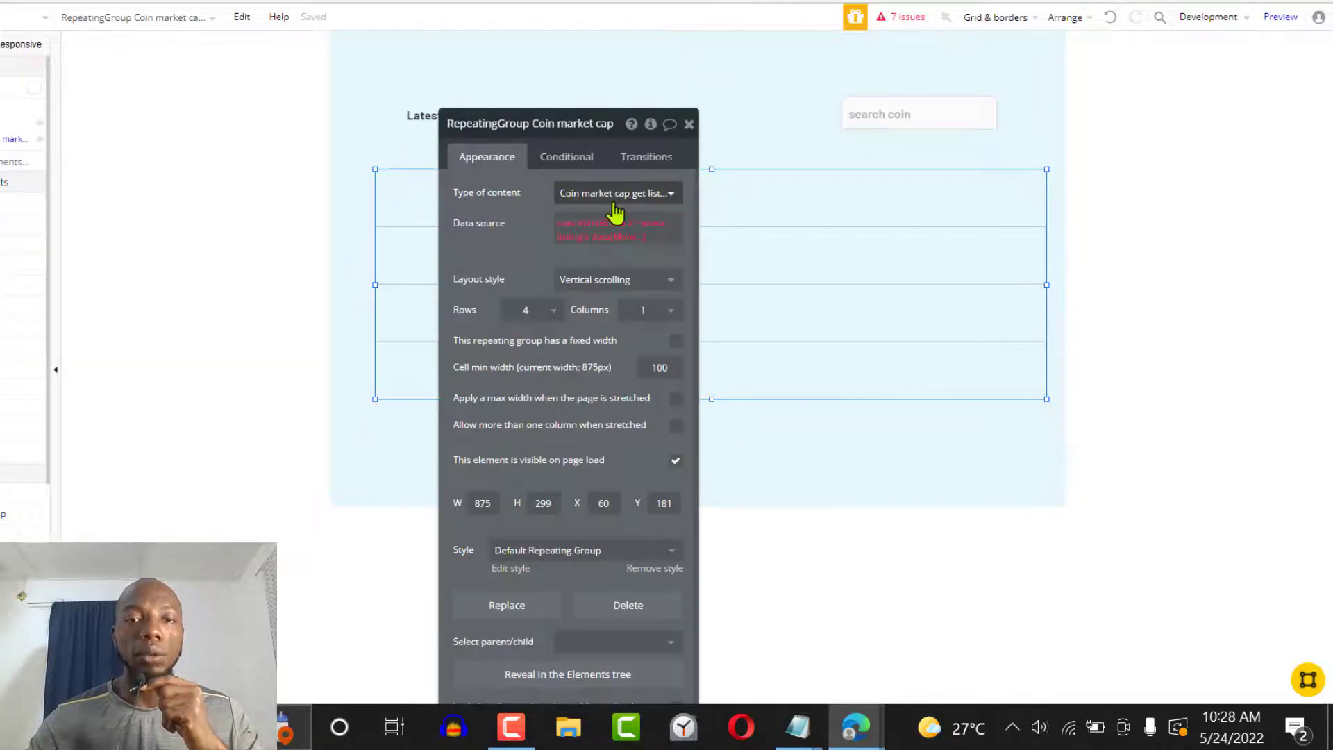
click(633, 240)
click(637, 192)
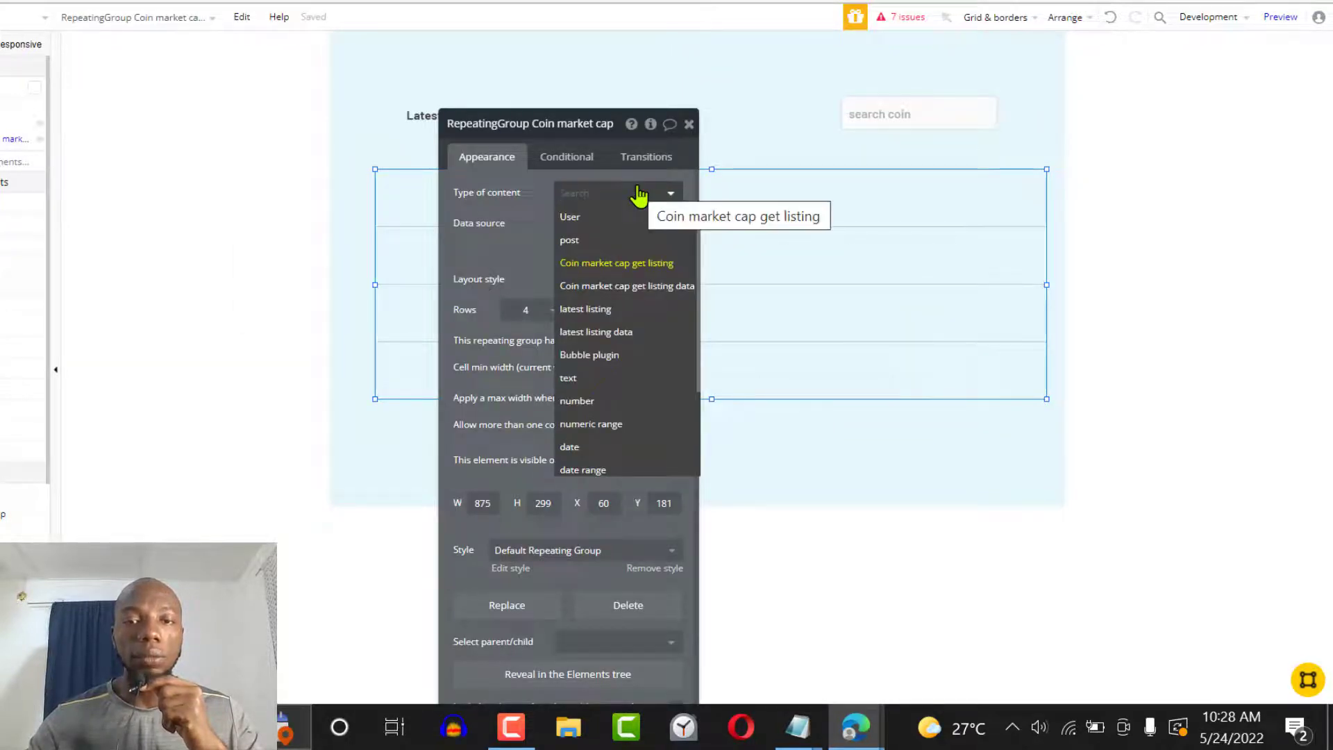
scroll(701, 377, down, 1)
scroll(702, 377, down, 1)
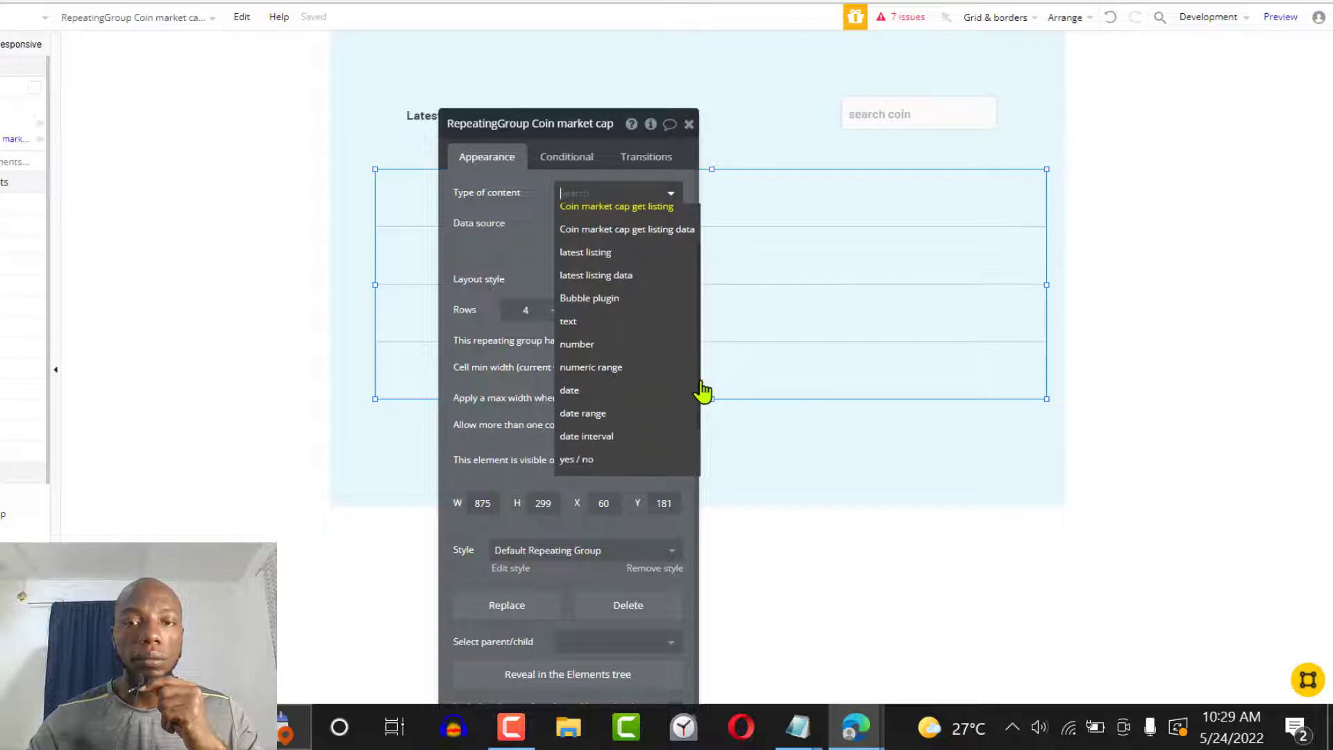
scroll(703, 424, down, 3)
scroll(679, 298, up, 5)
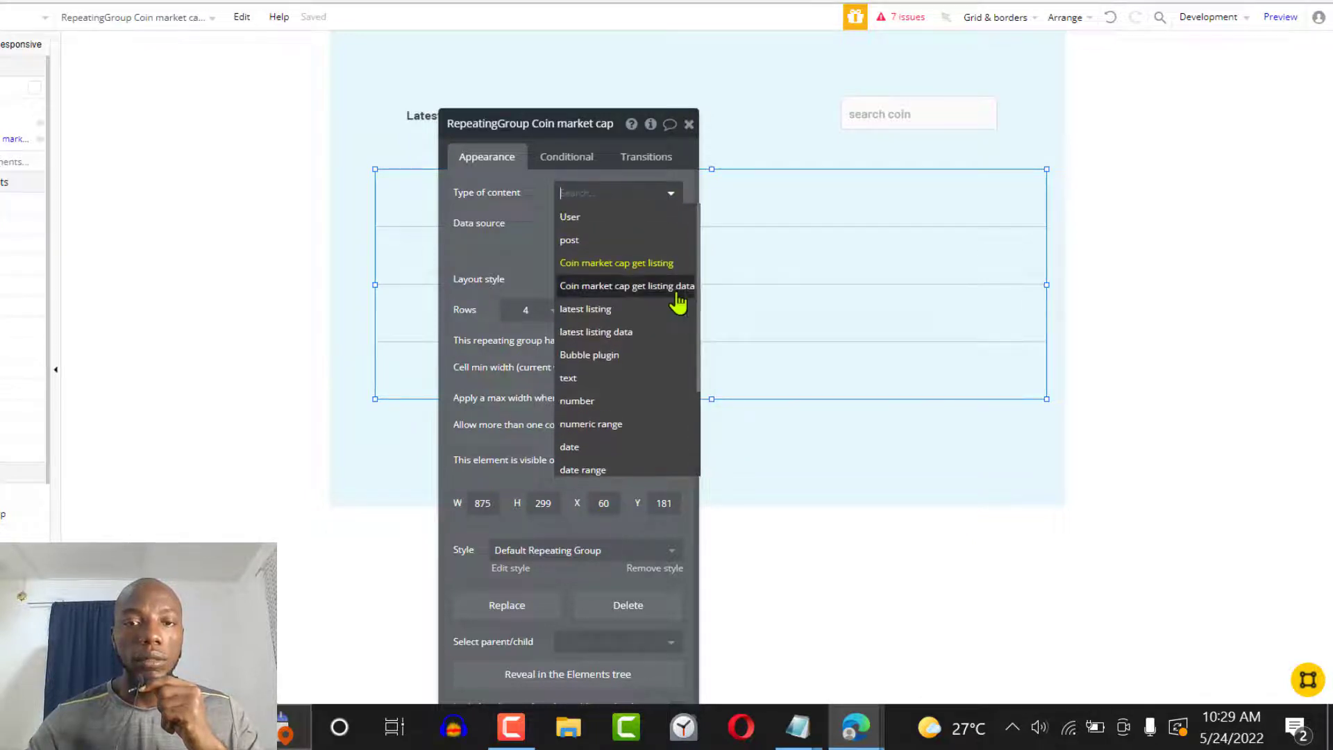
click(634, 267)
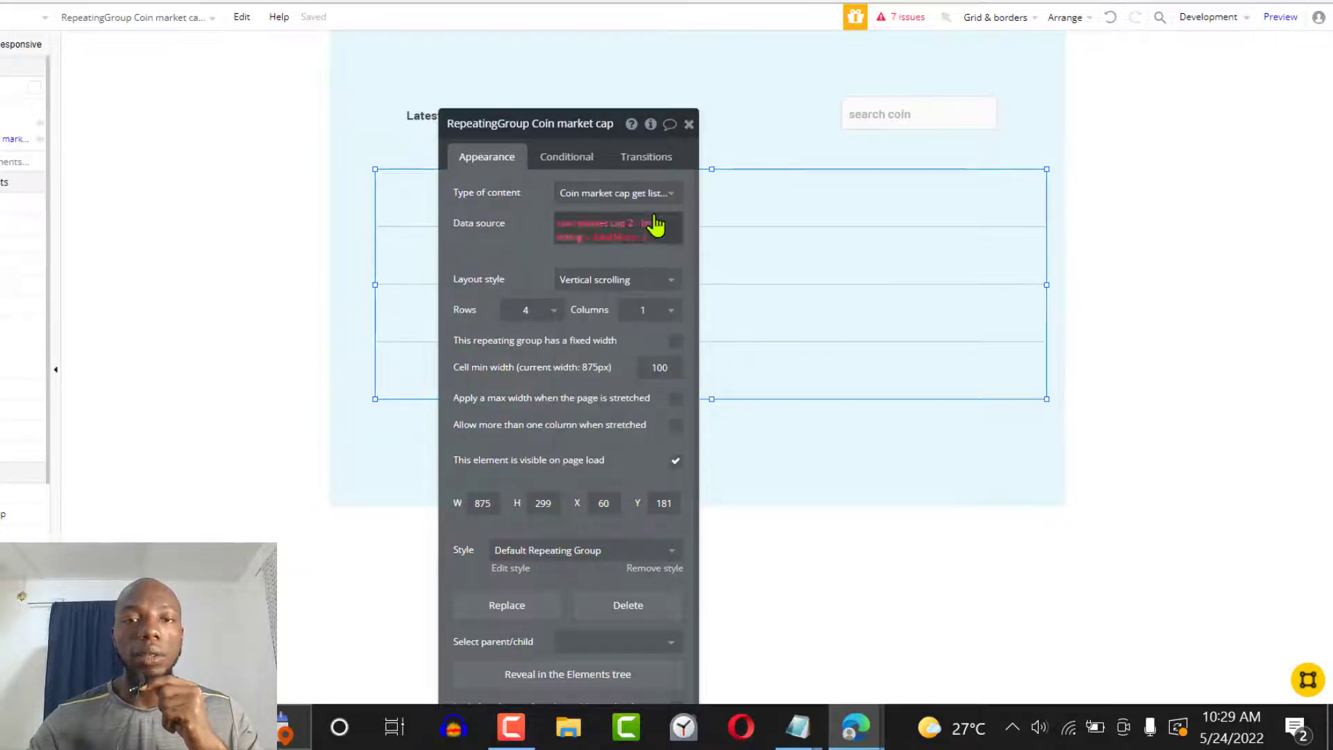
Try setting the repeating group's data source to the external API coin market cap 2 - latest listing's data.
click(629, 236)
key(BackSpace)
key(BackSpace)
key(BackSpace)
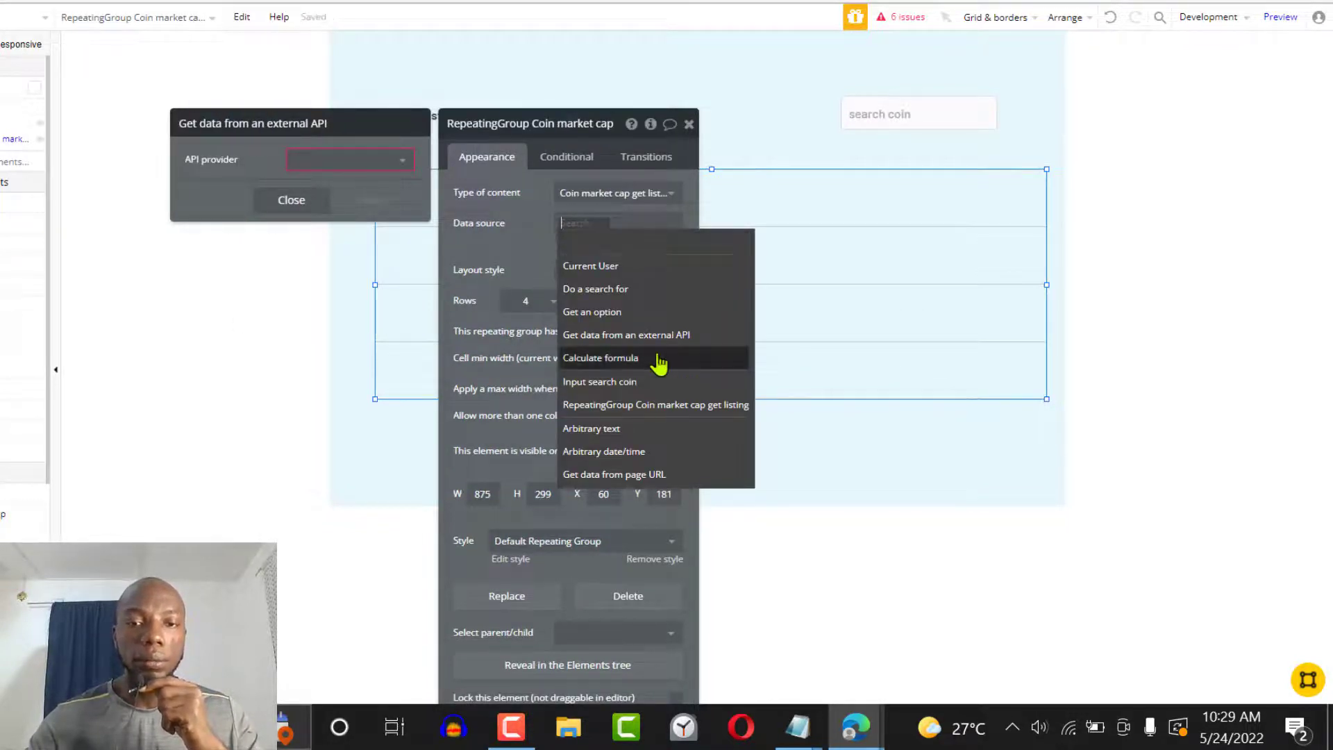
click(658, 336)
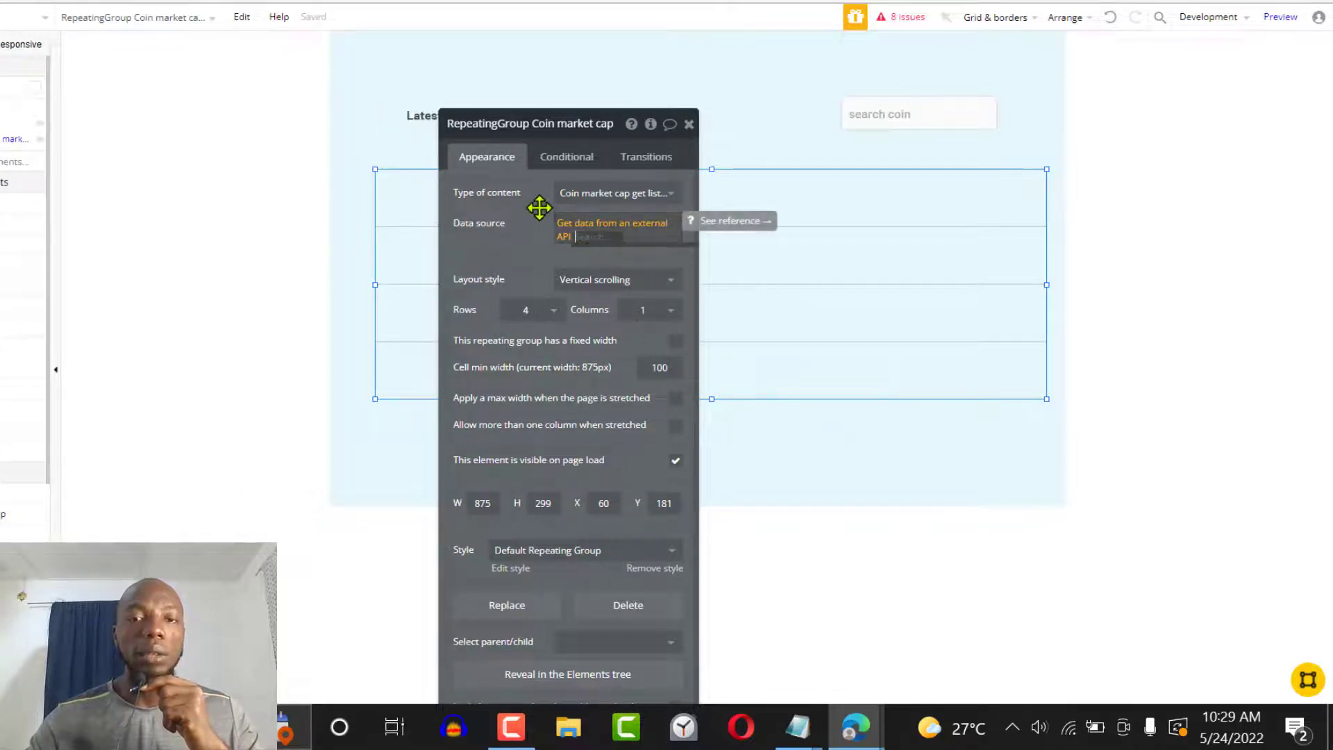
click(582, 233)
click(346, 164)
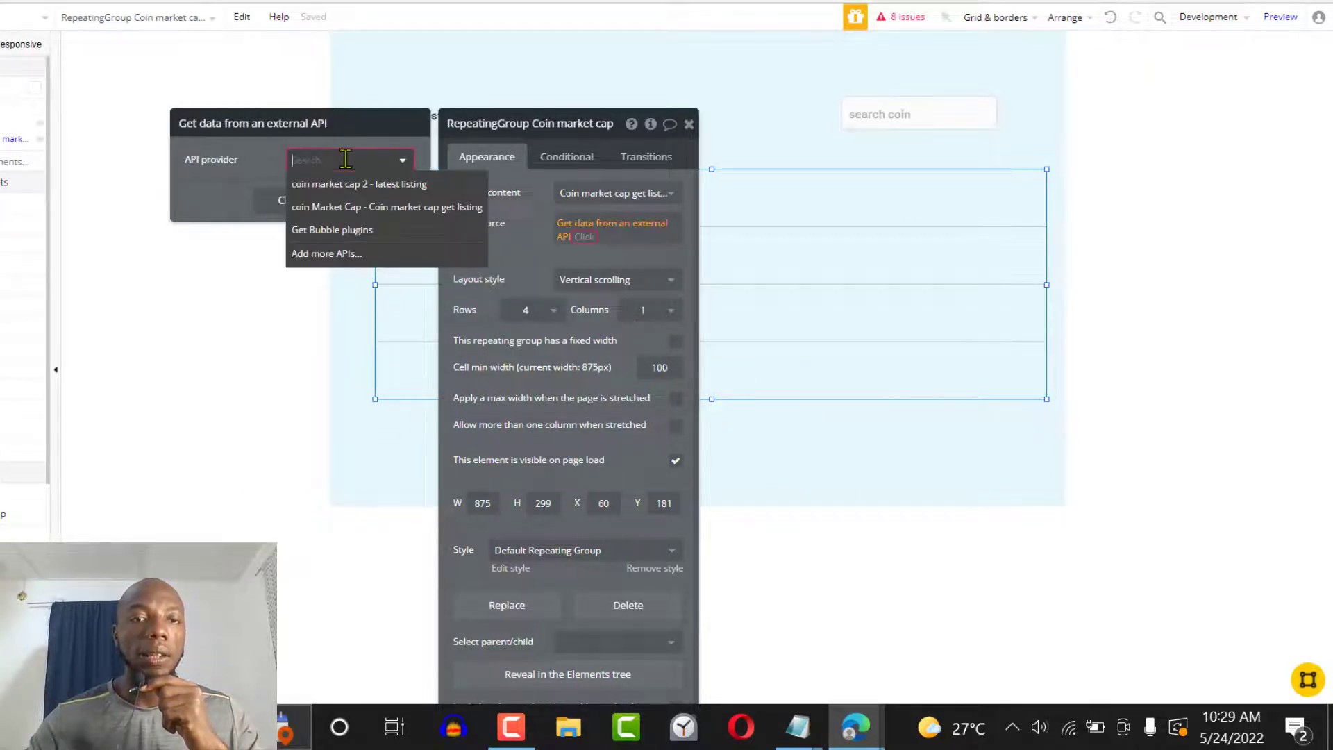
click(375, 188)
click(595, 232)
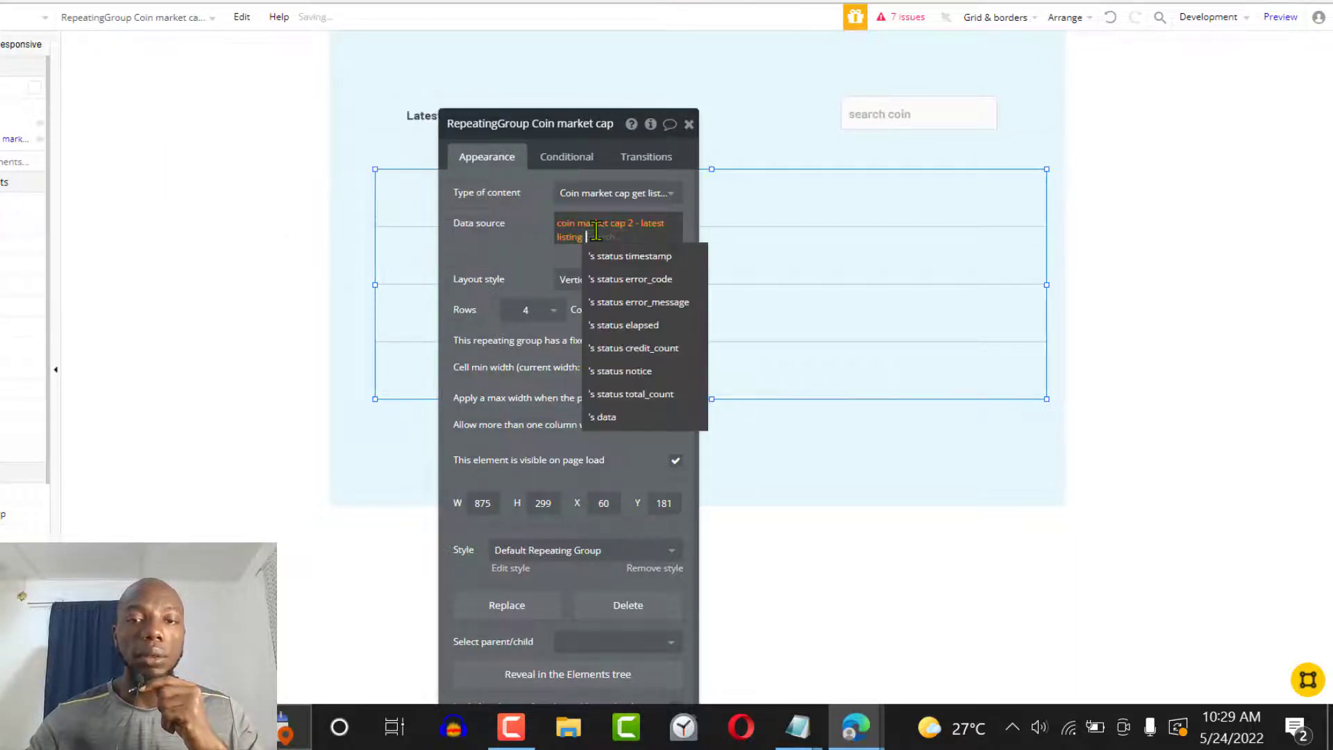
click(626, 419)
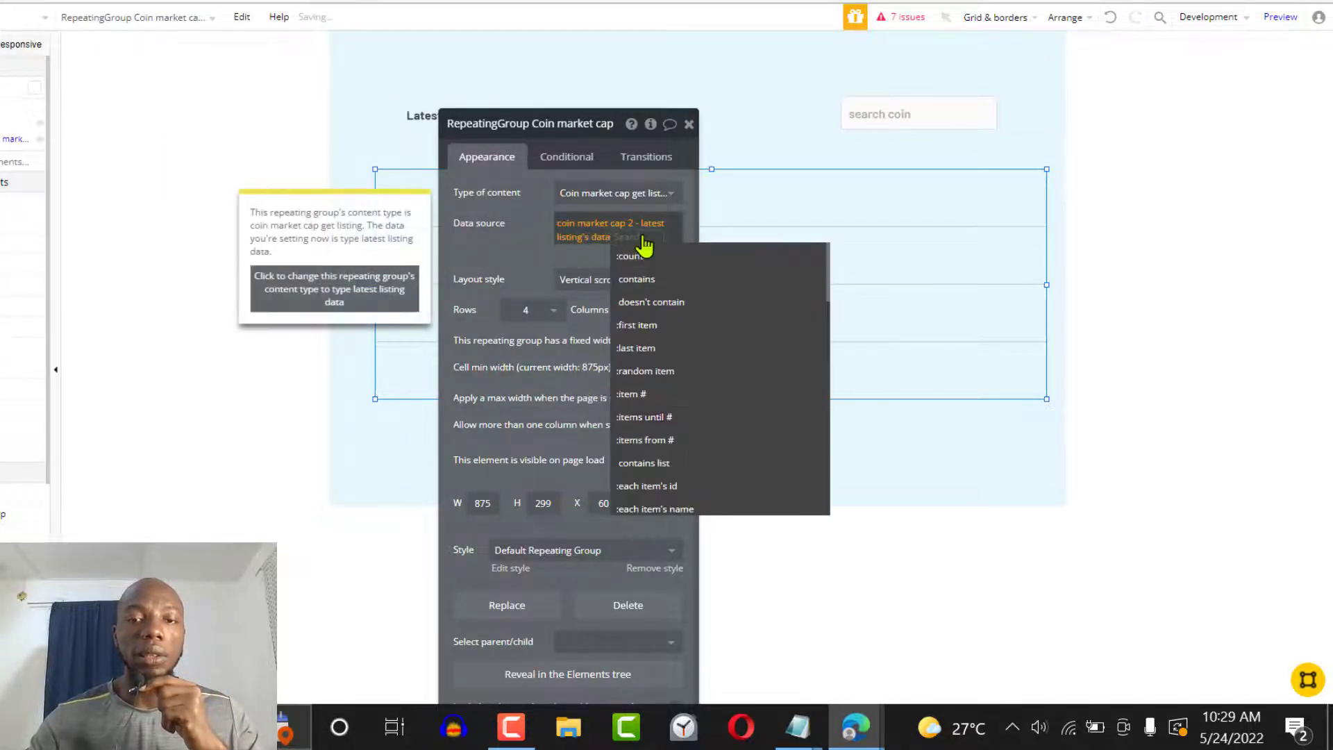
click(582, 252)
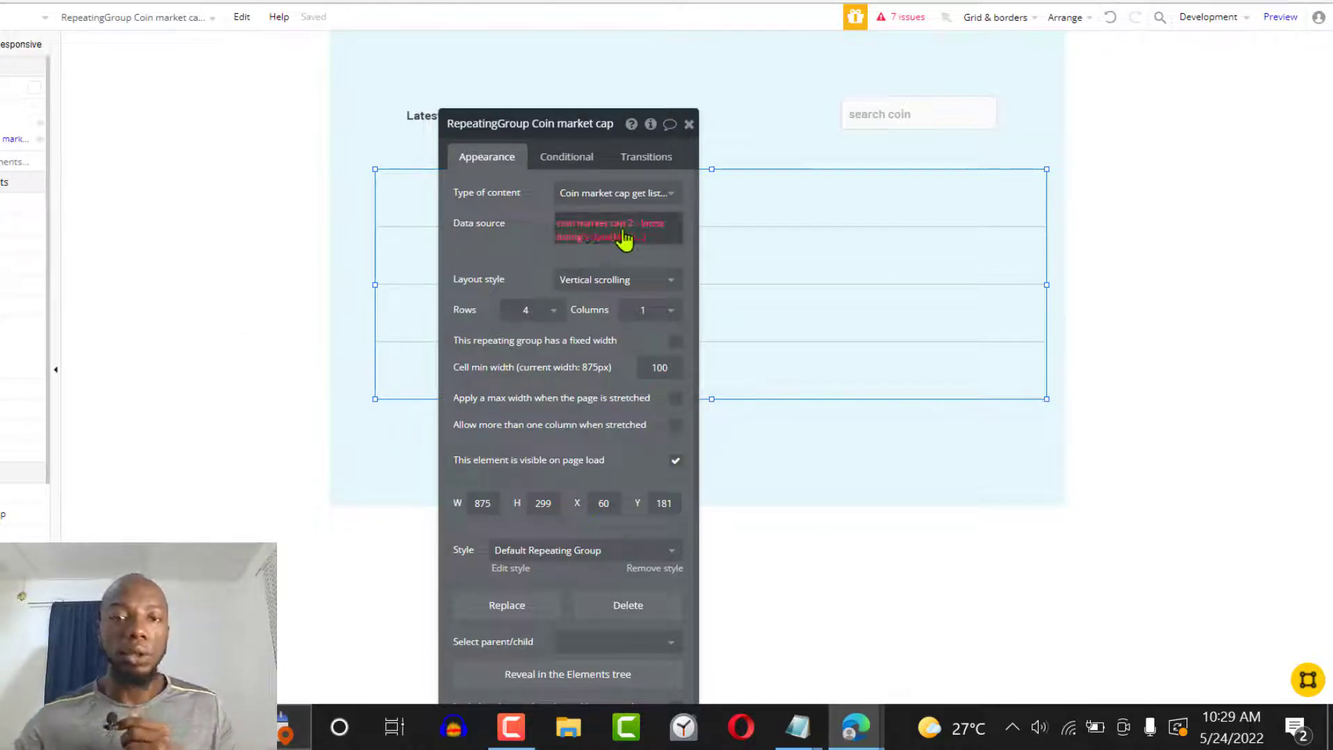
Set the repeating group's content type to Coin market cap get listing data and its data source to coin Market Cap - Coin market cap get listing's data.
click(640, 190)
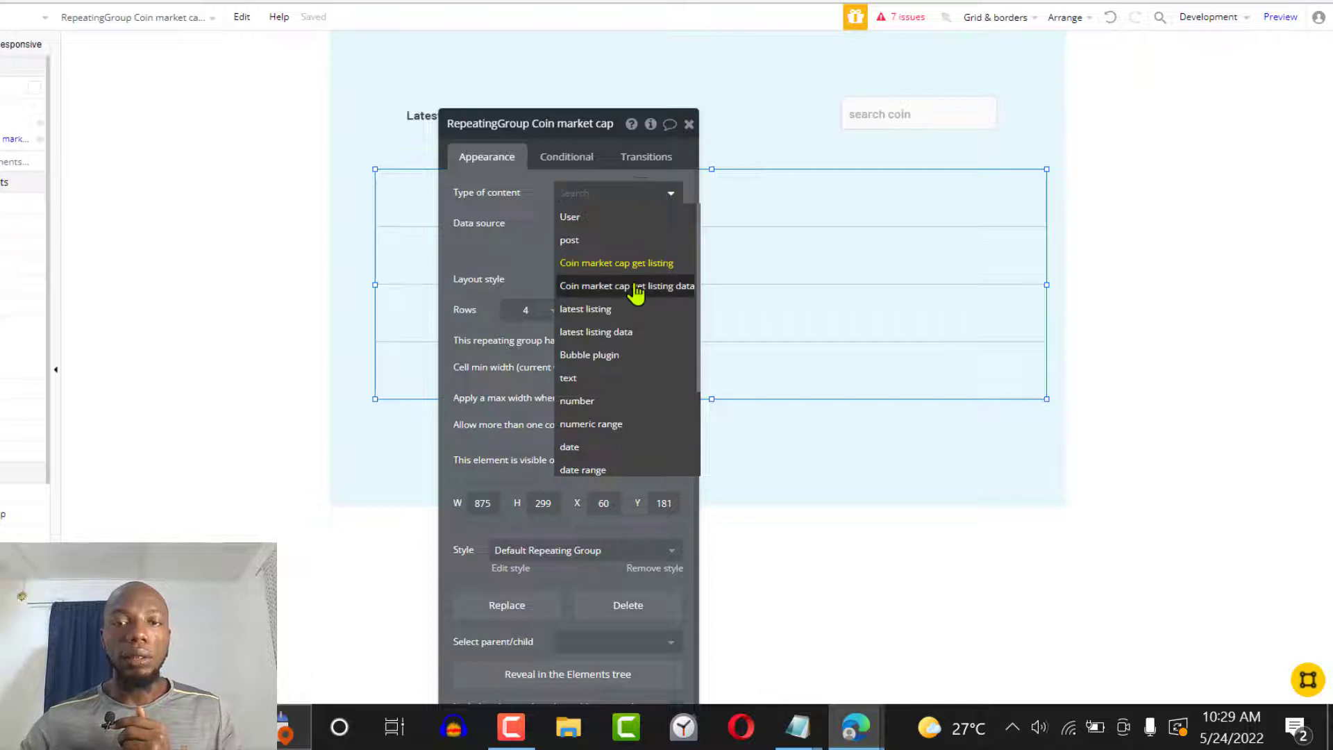
click(637, 292)
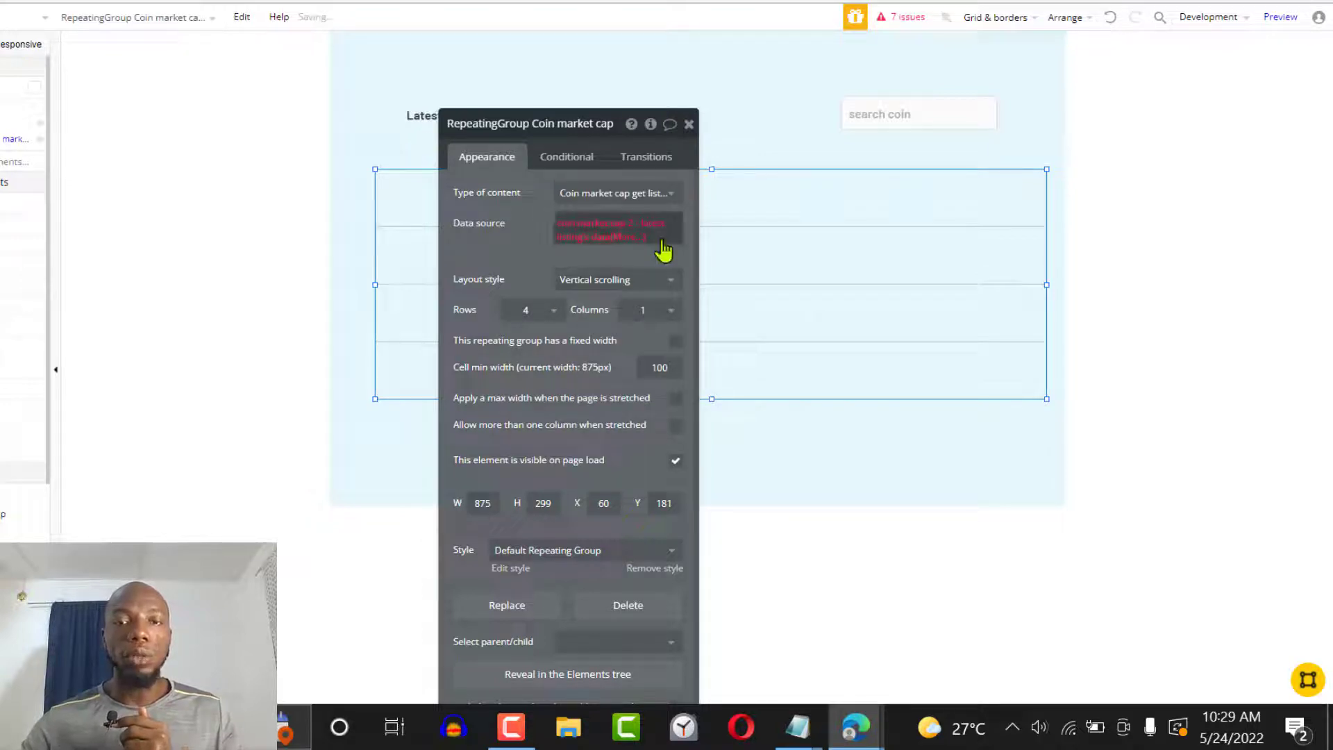
click(633, 238)
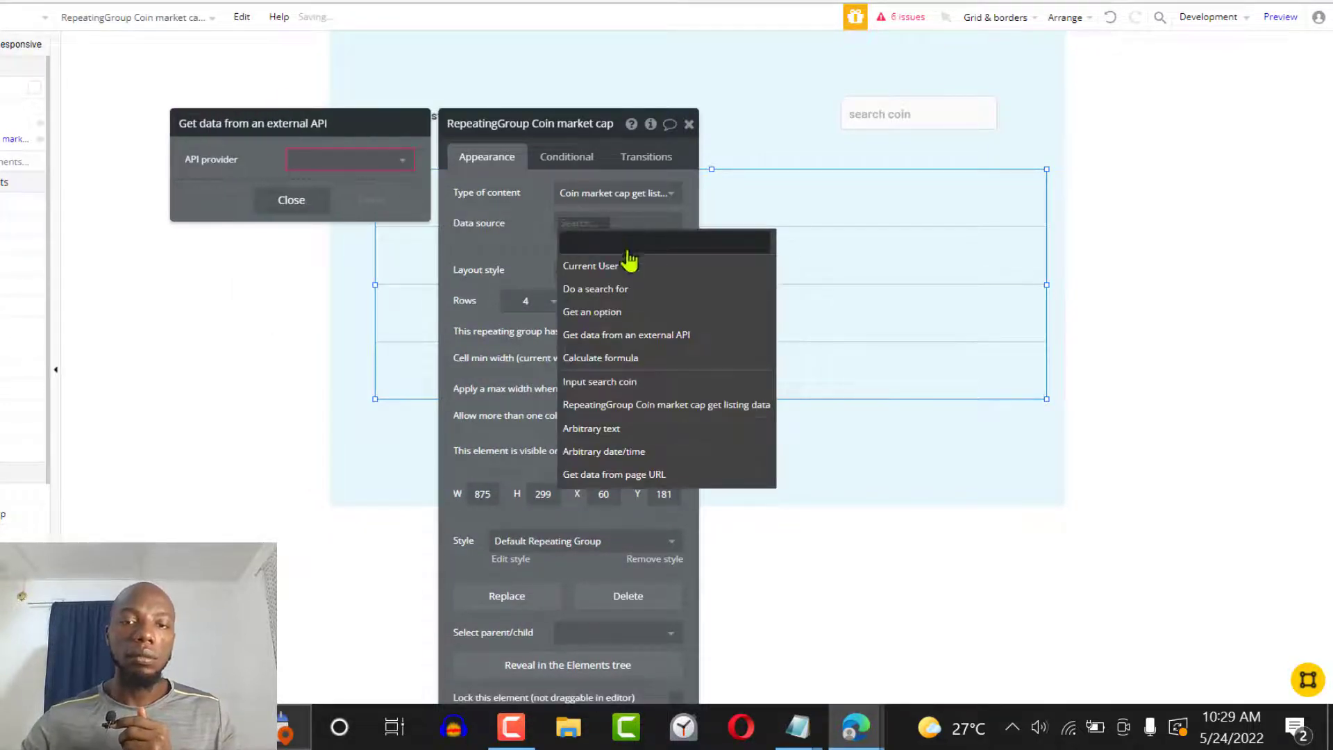
click(634, 336)
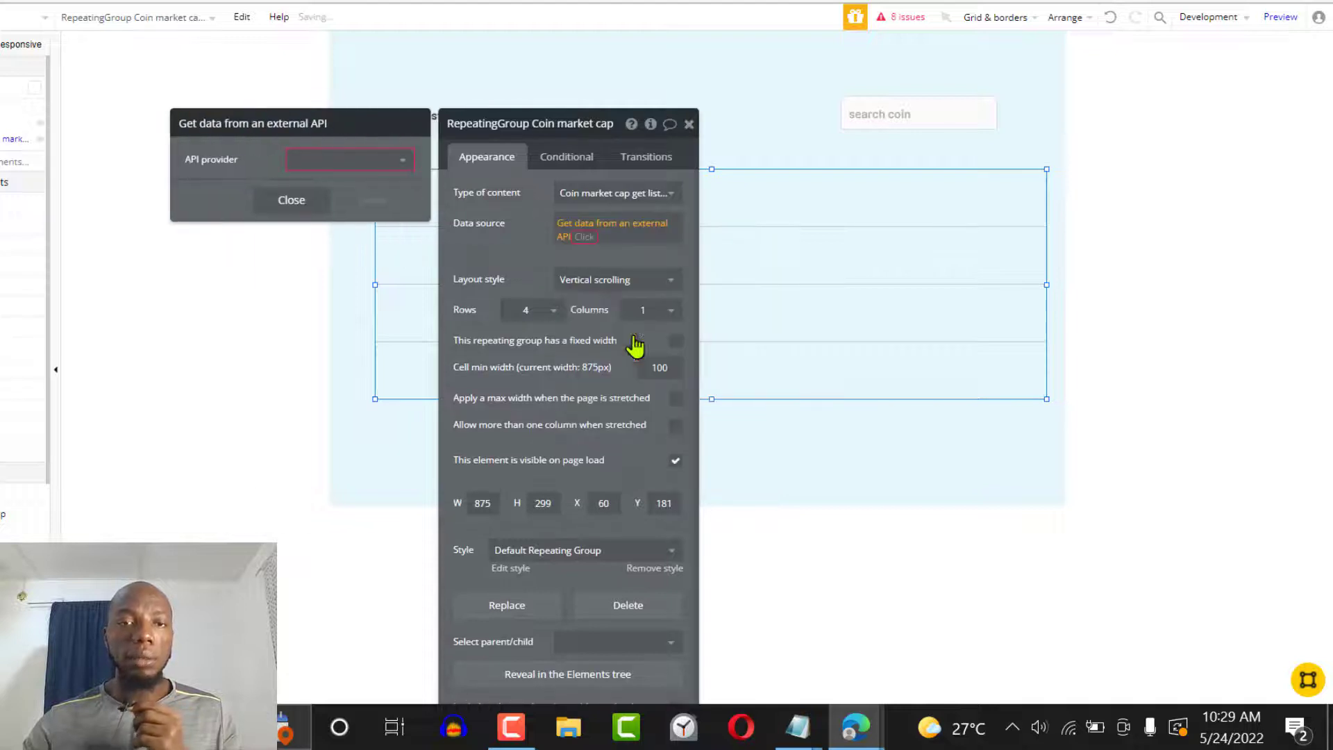
click(388, 166)
click(383, 212)
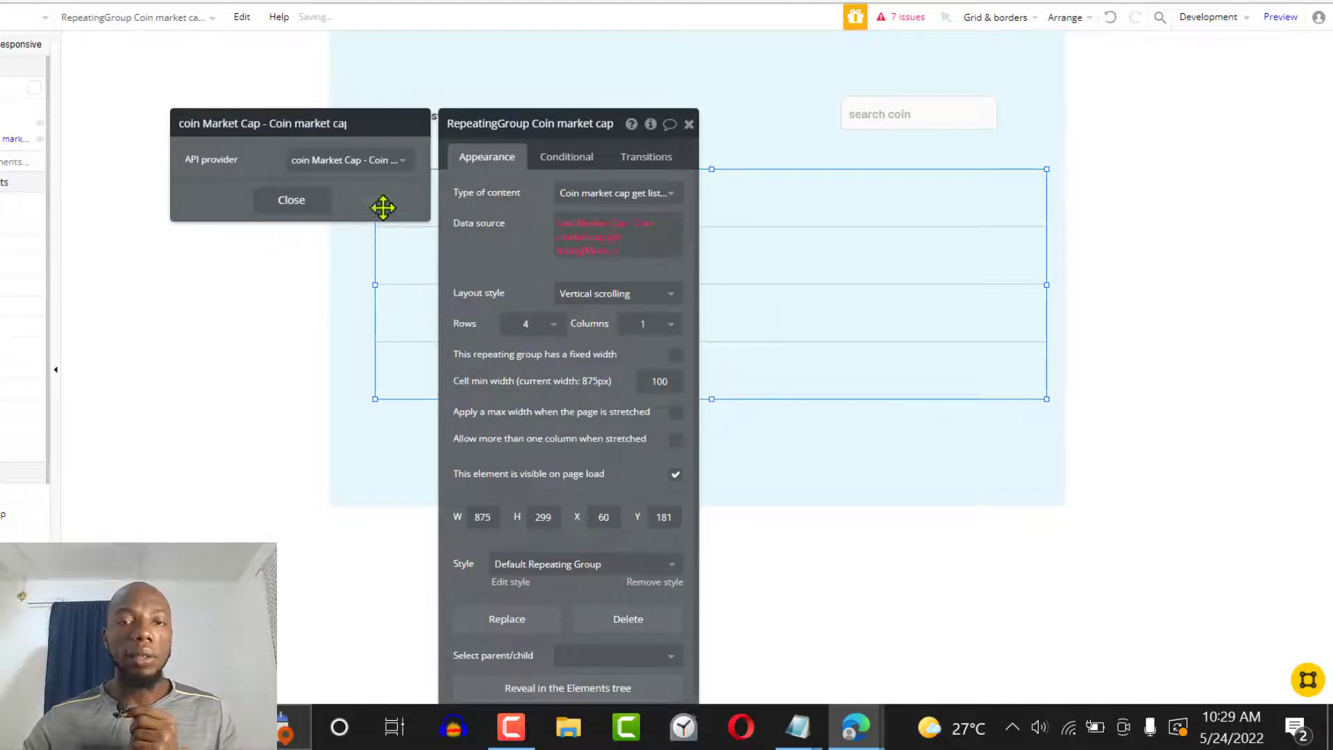
click(603, 255)
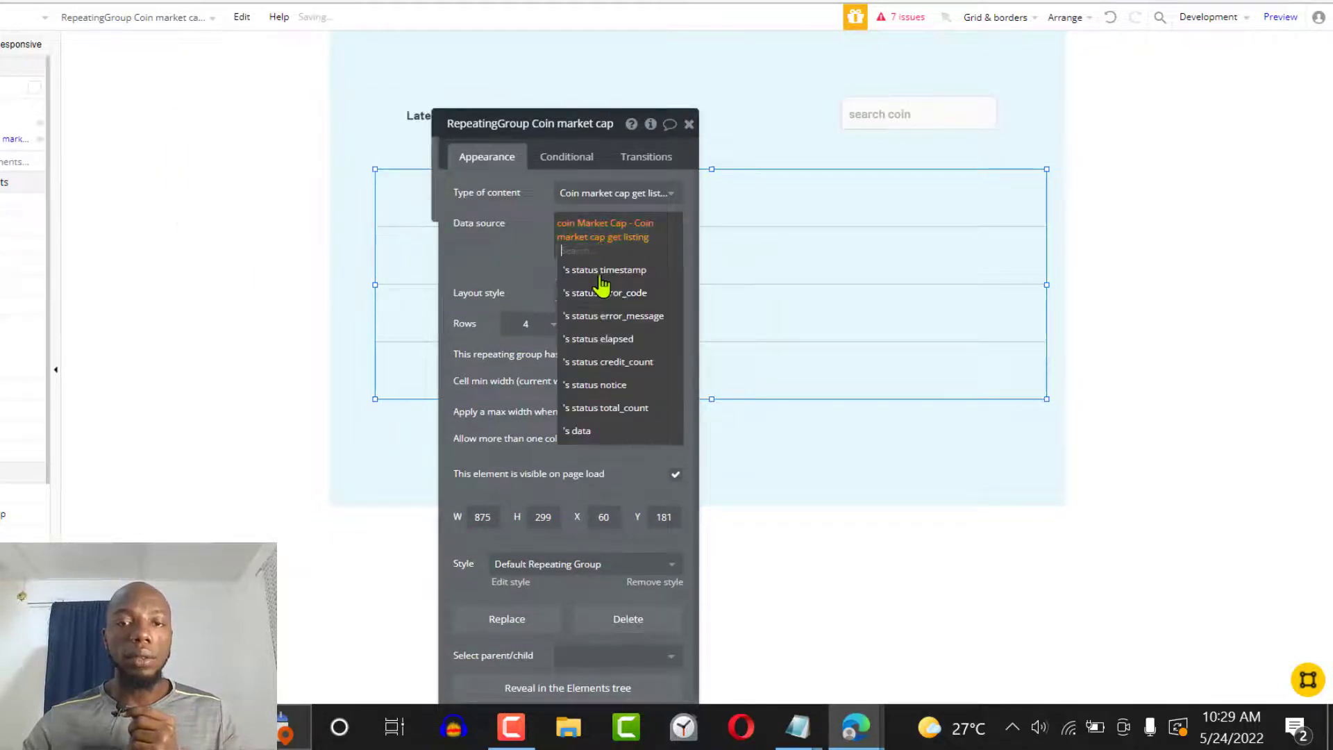
click(605, 431)
click(494, 232)
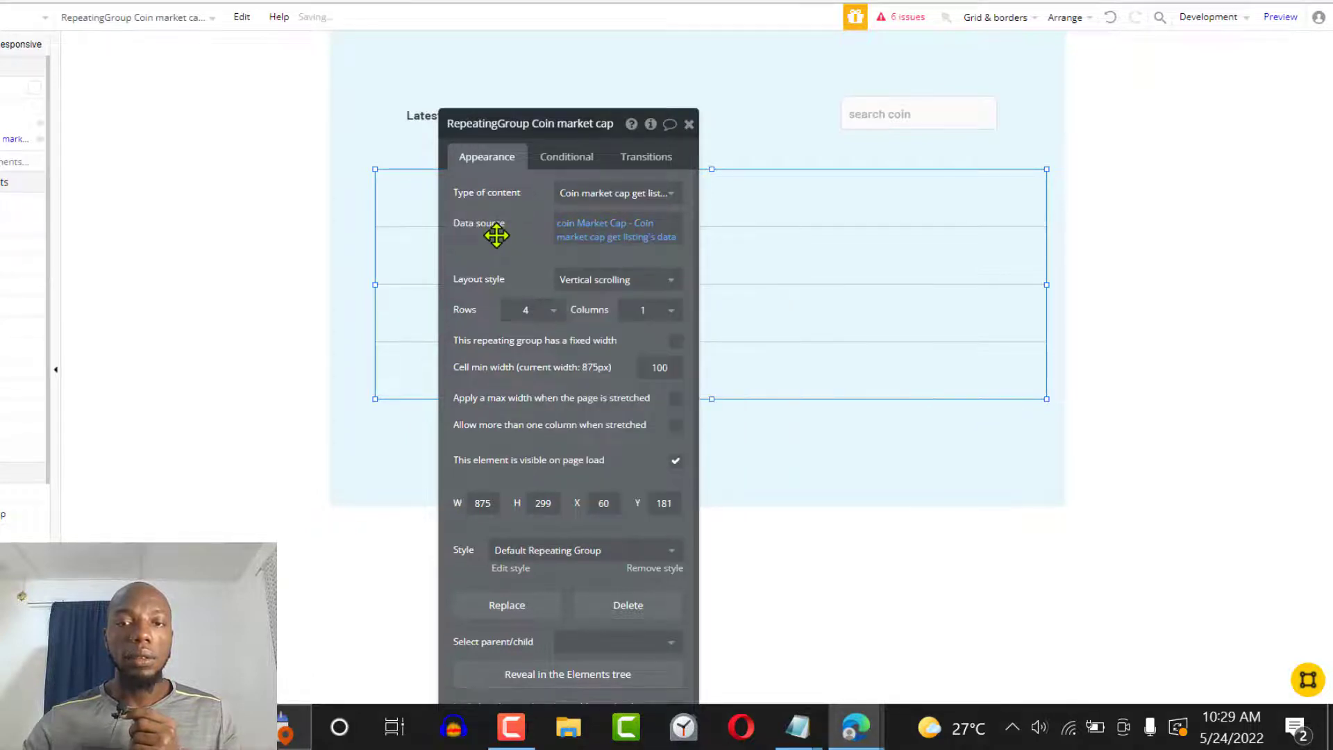
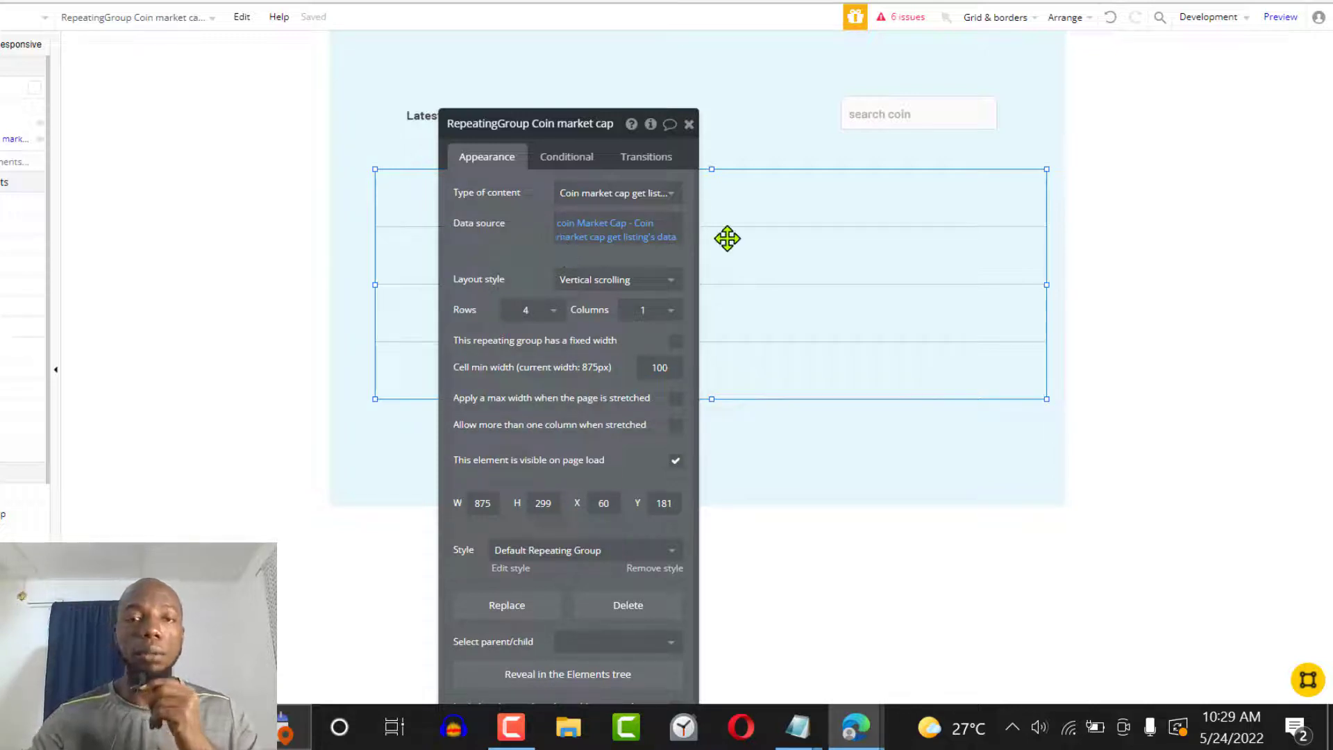
Filter the repeating group's data source by name contains Input search coin's value, and ignore empty constraints.
click(671, 245)
click(633, 251)
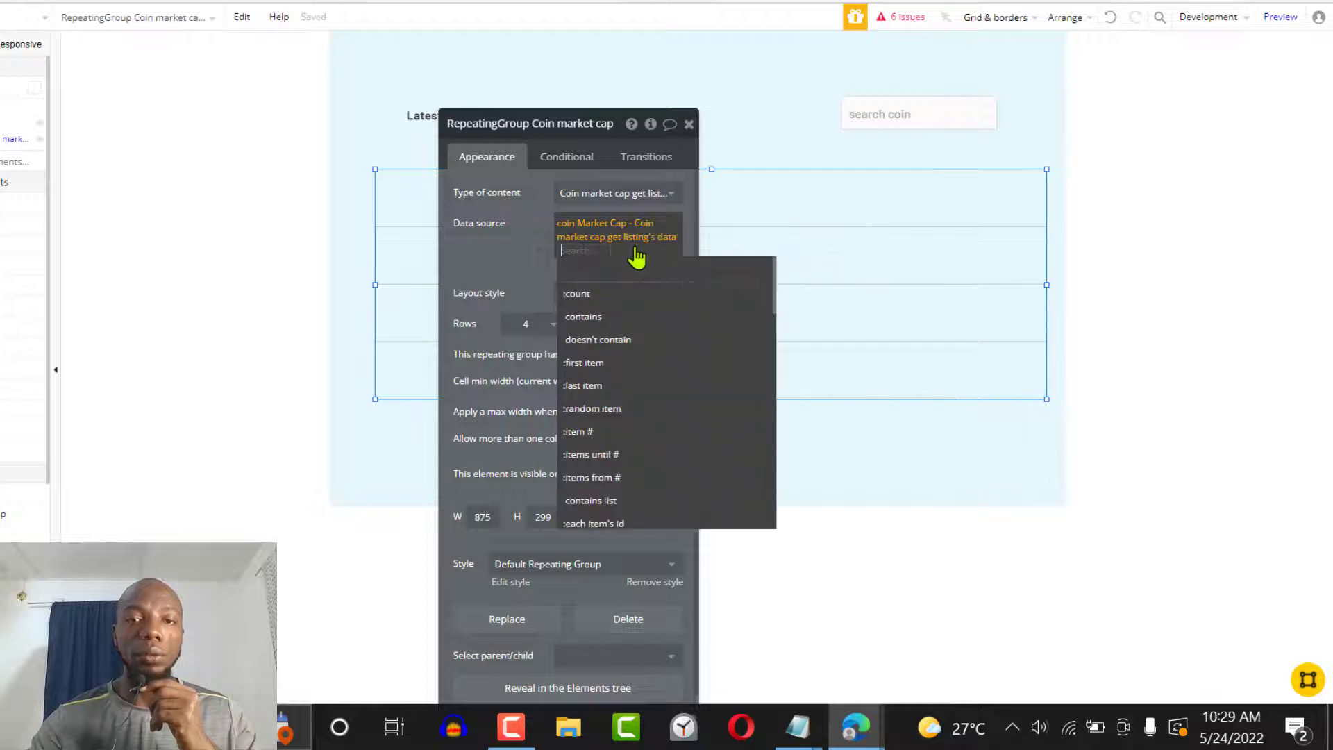
text(fil)
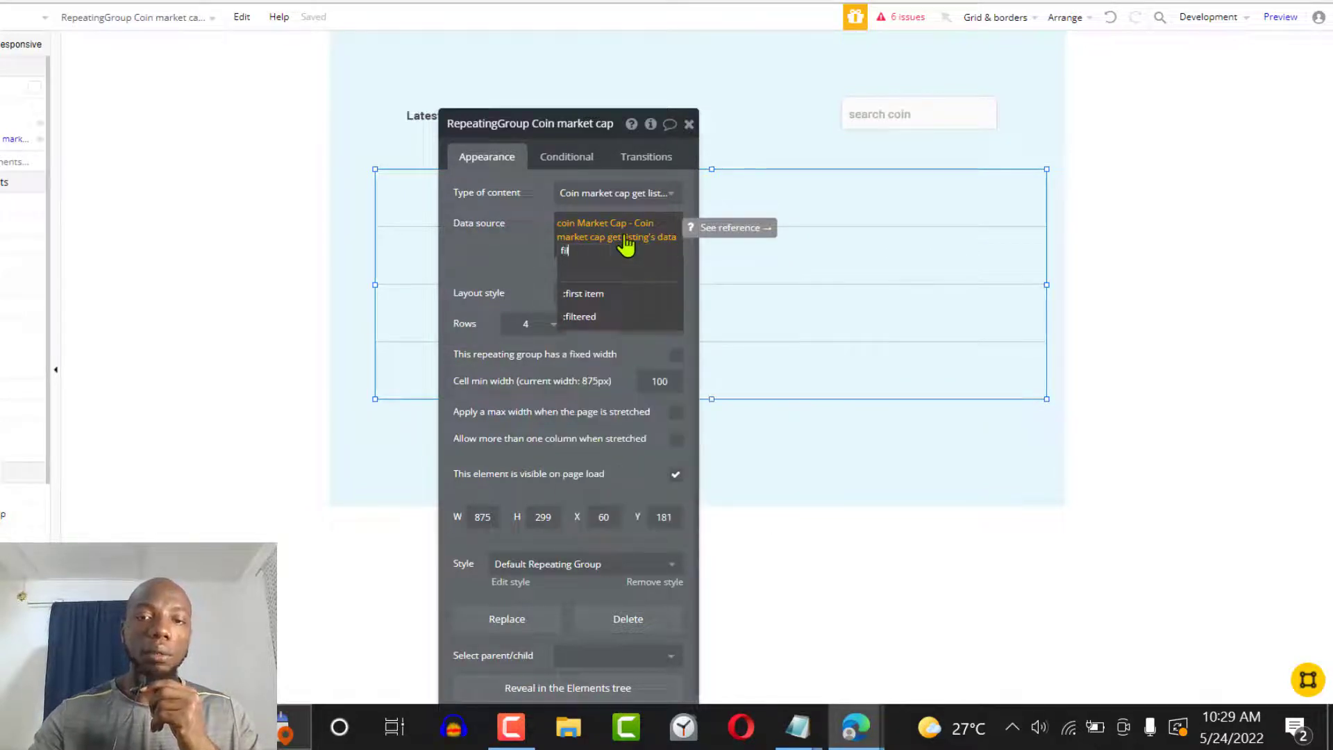
click(603, 295)
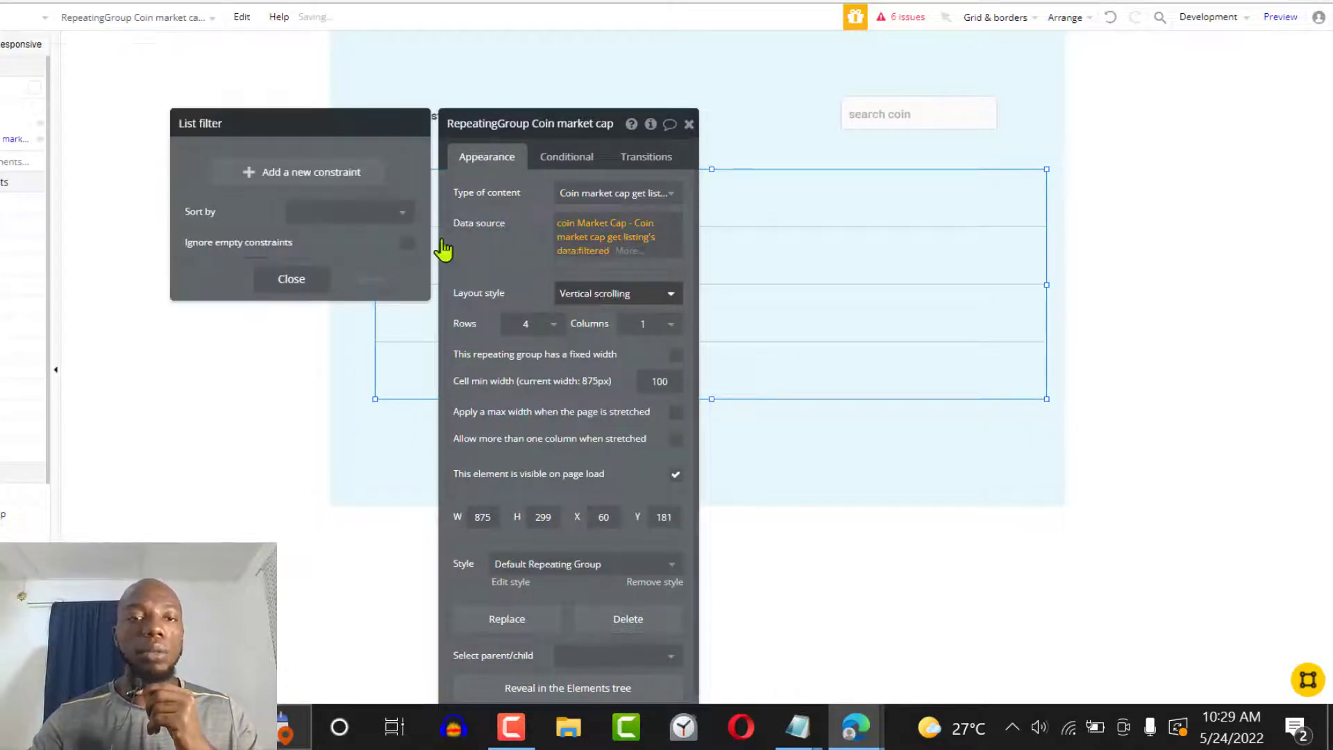
click(297, 174)
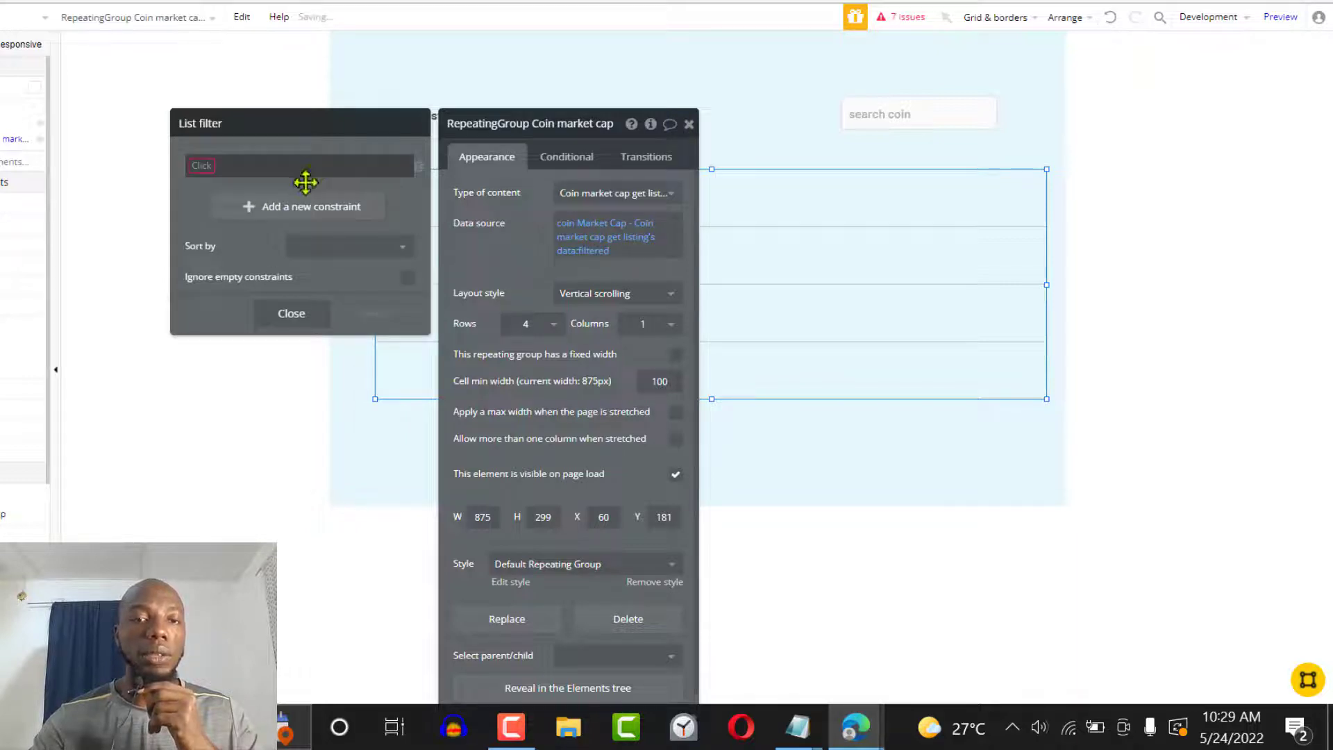
click(201, 165)
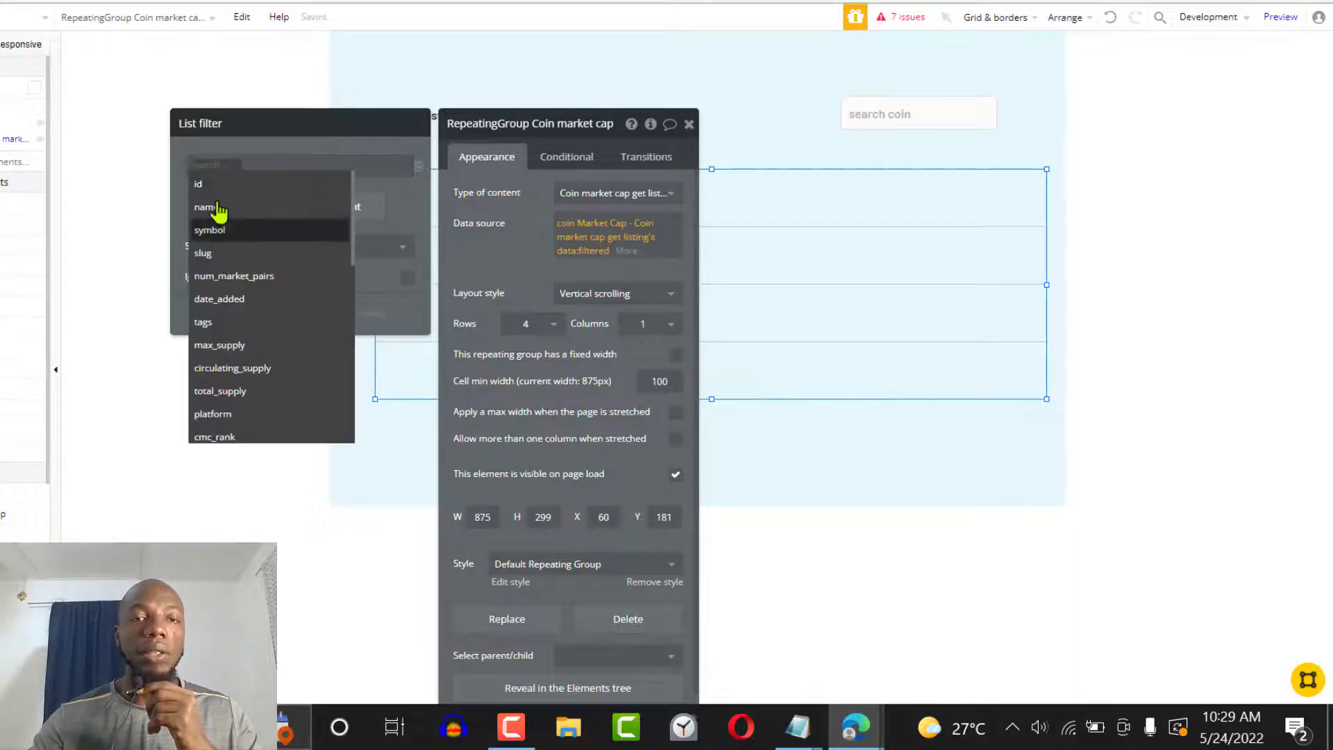
click(218, 208)
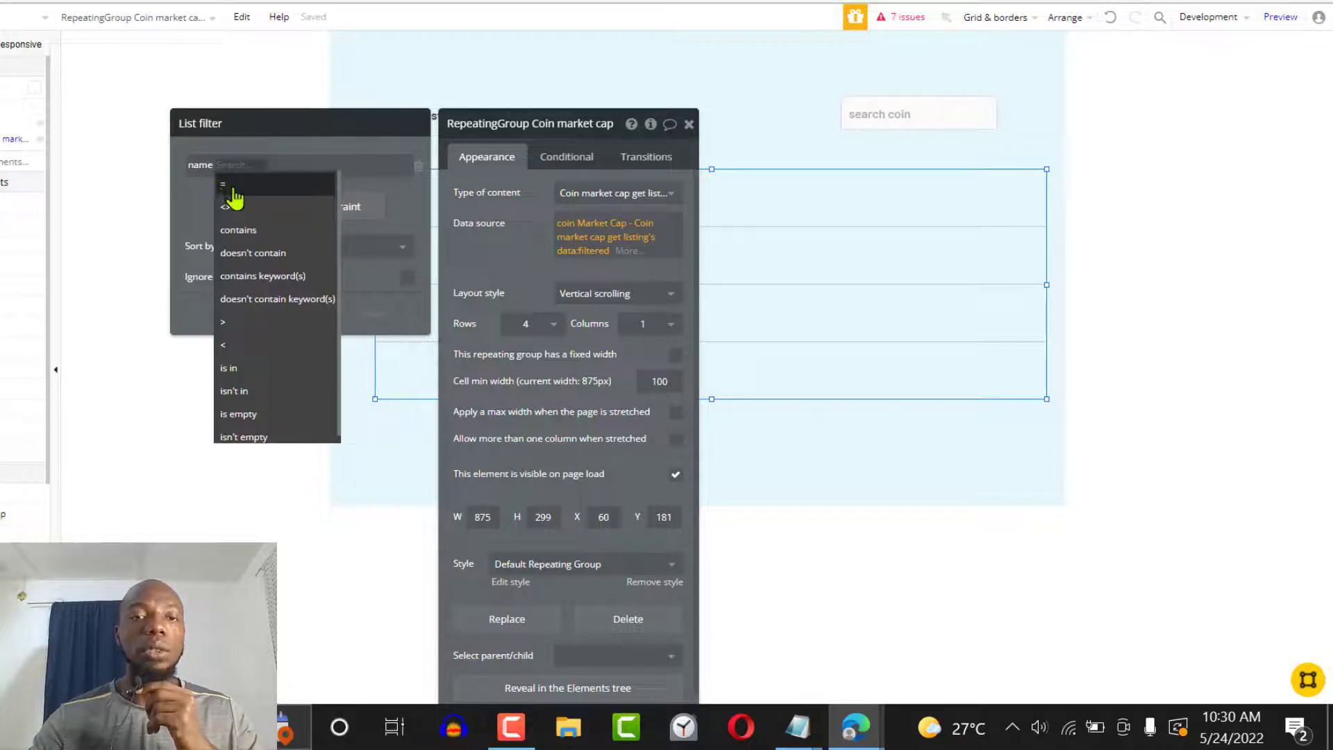
click(243, 230)
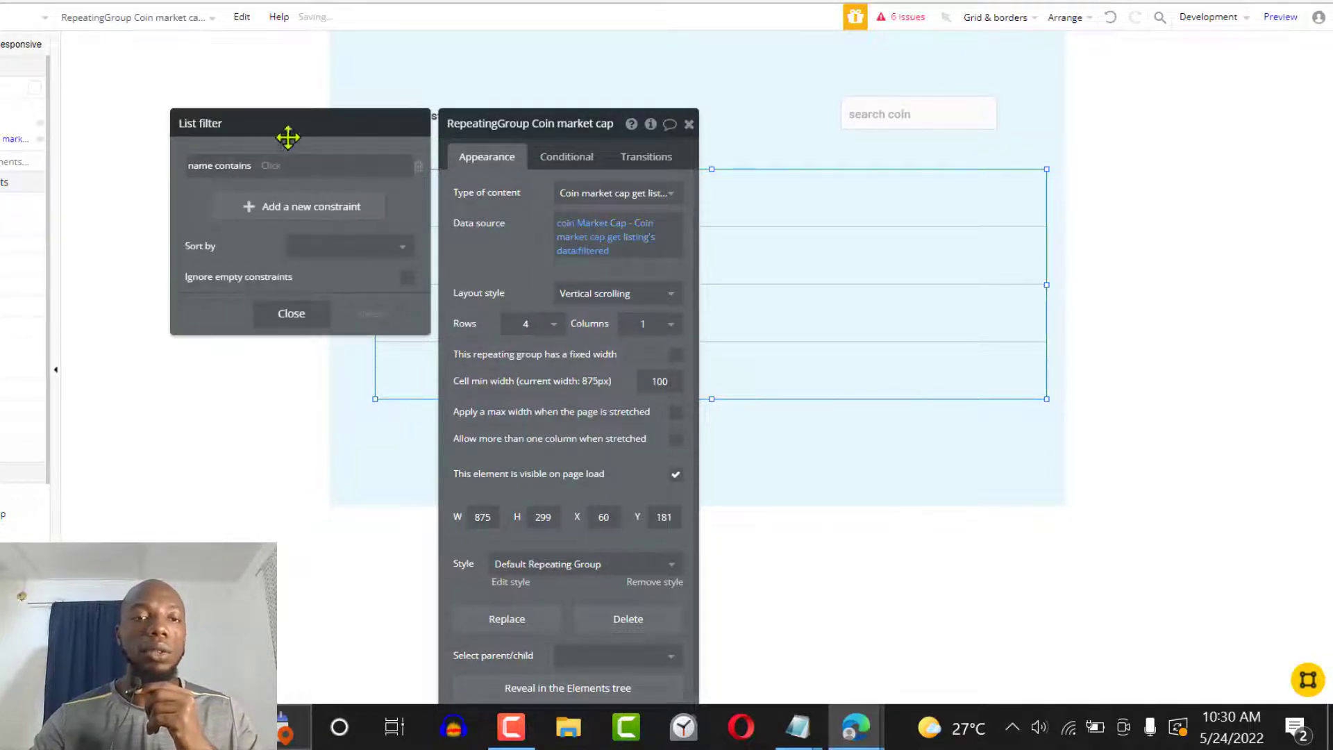
click(278, 168)
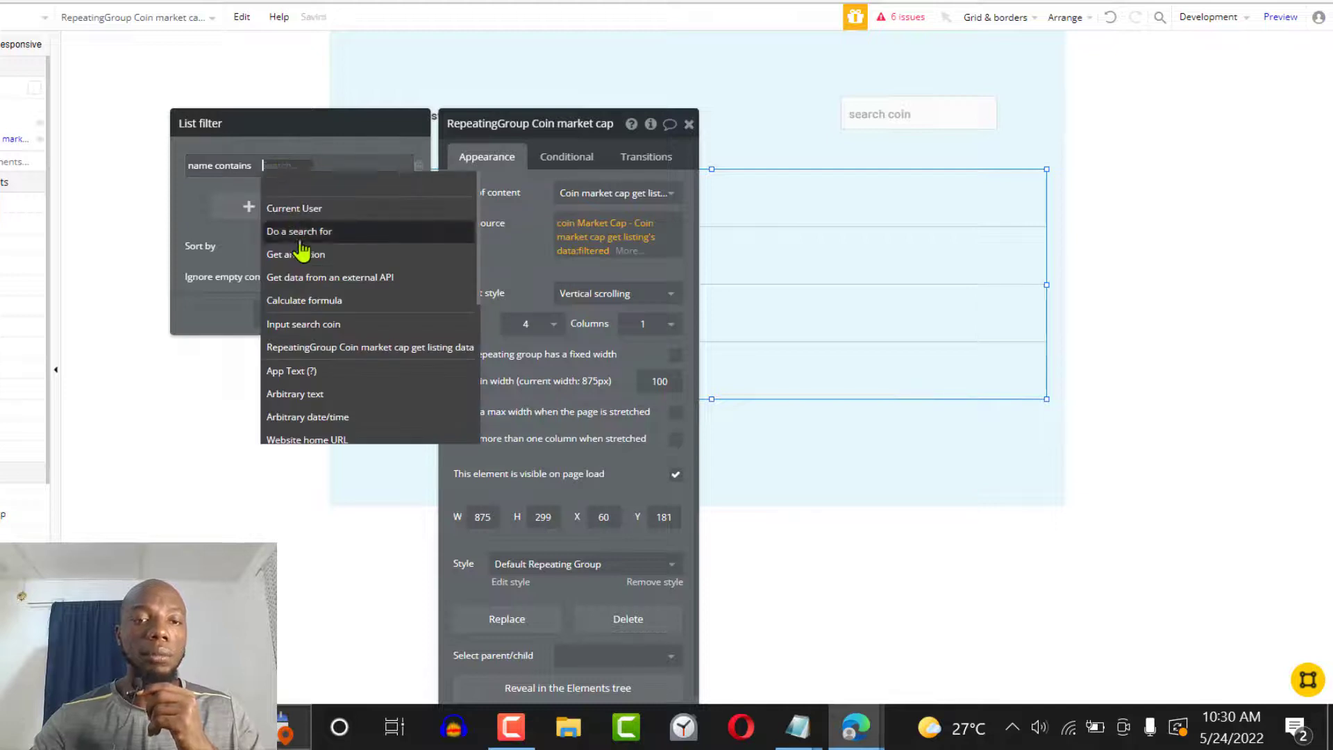
click(336, 325)
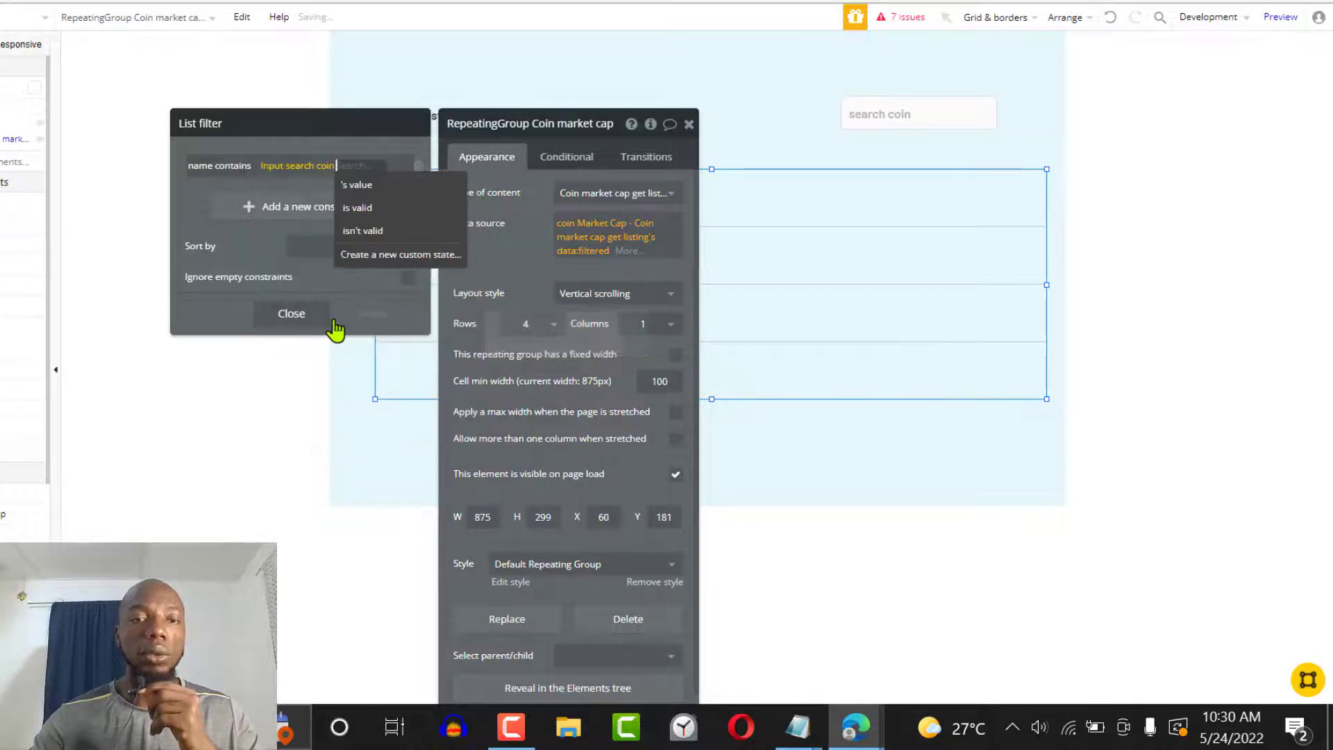
click(380, 185)
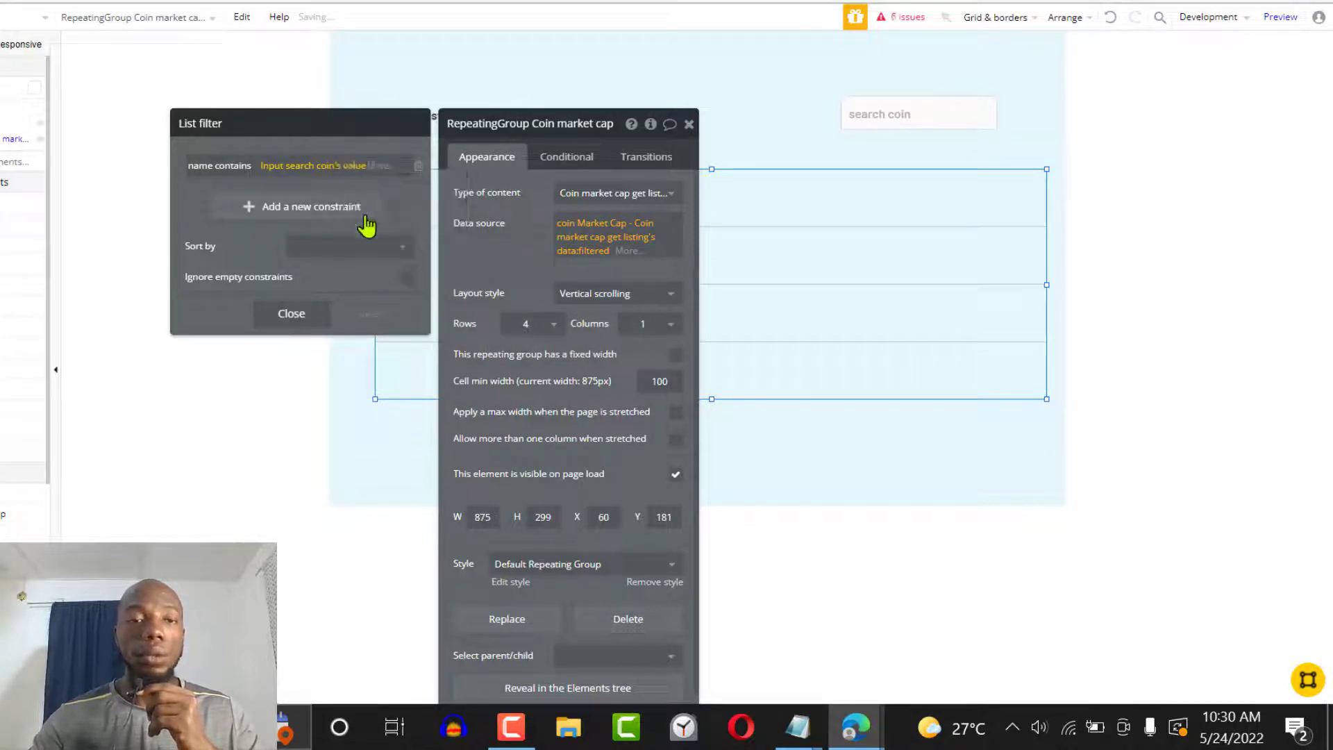
click(408, 278)
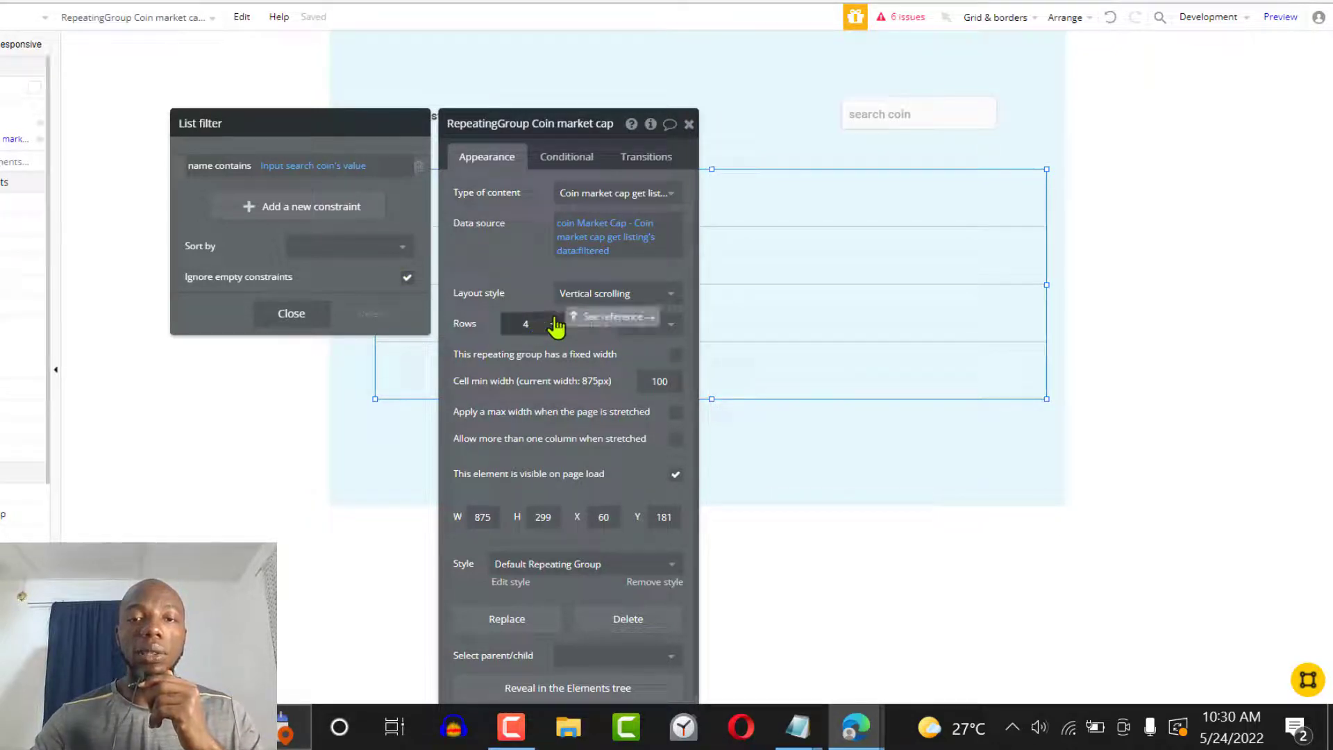
Try the Ext. vertical scrolling layout style on the repeating group and return it to Vertical scrolling.
click(616, 294)
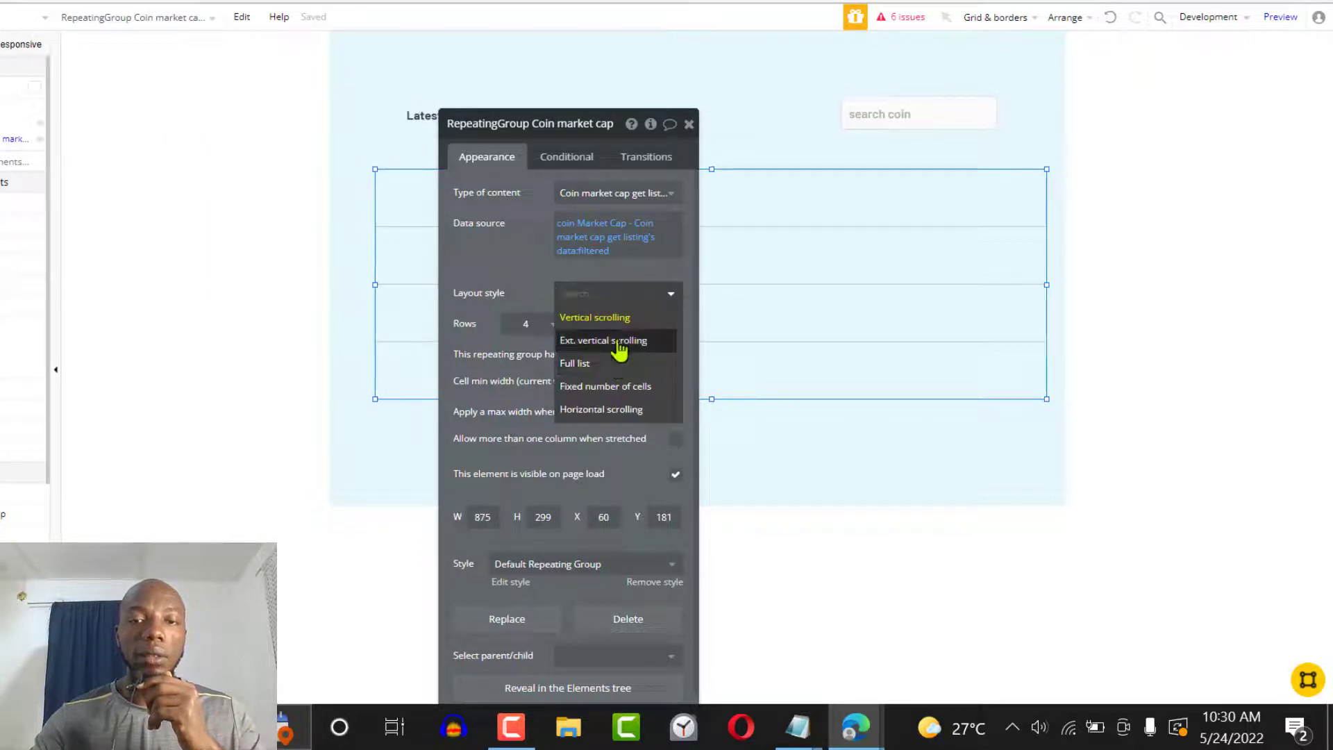
click(616, 340)
click(616, 292)
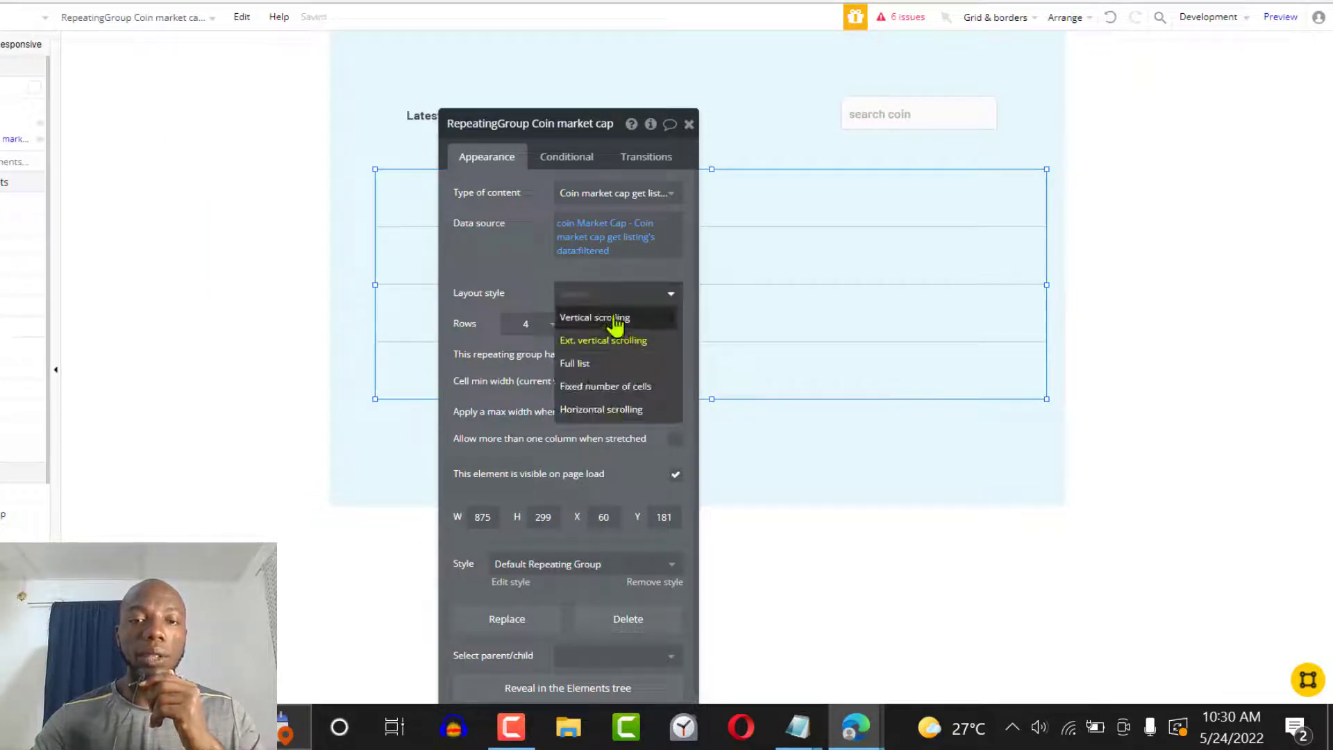
click(614, 318)
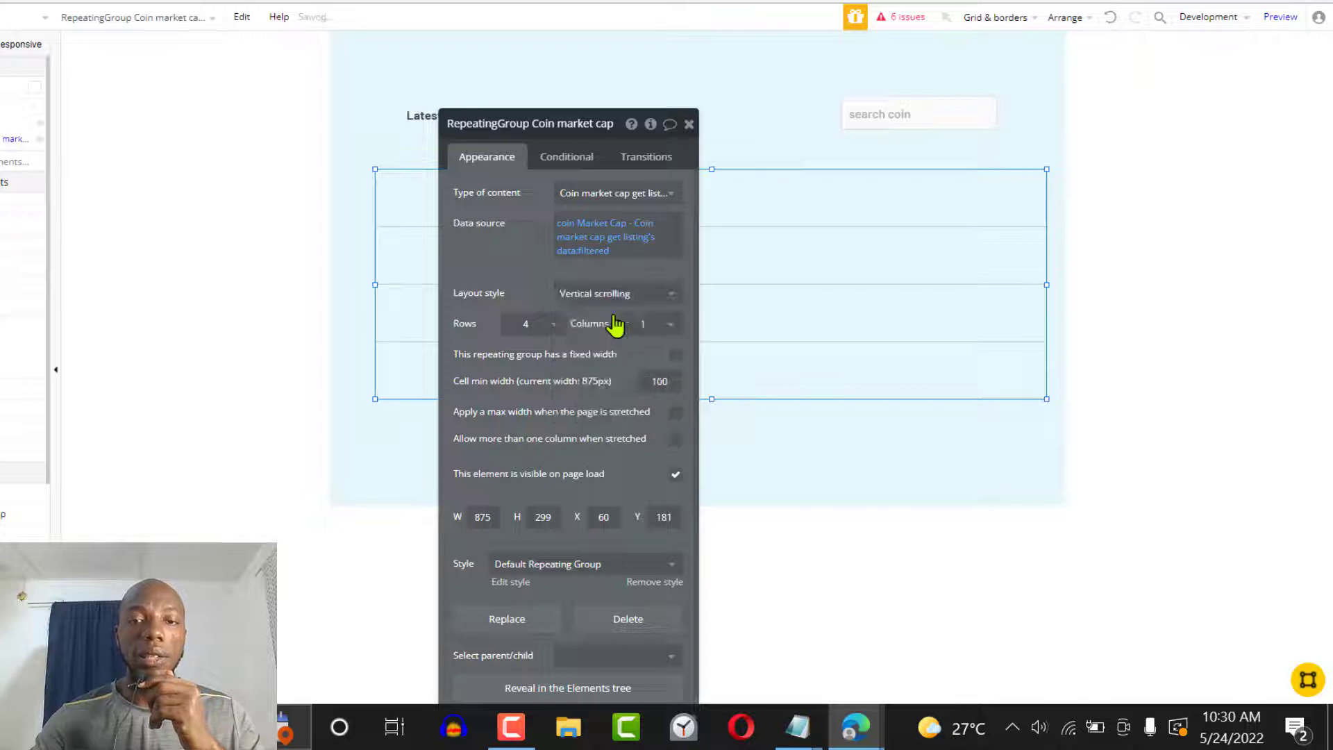
Set the repeating group to 5 rows, shift it down to Y 192, and close its property editor.
click(539, 326)
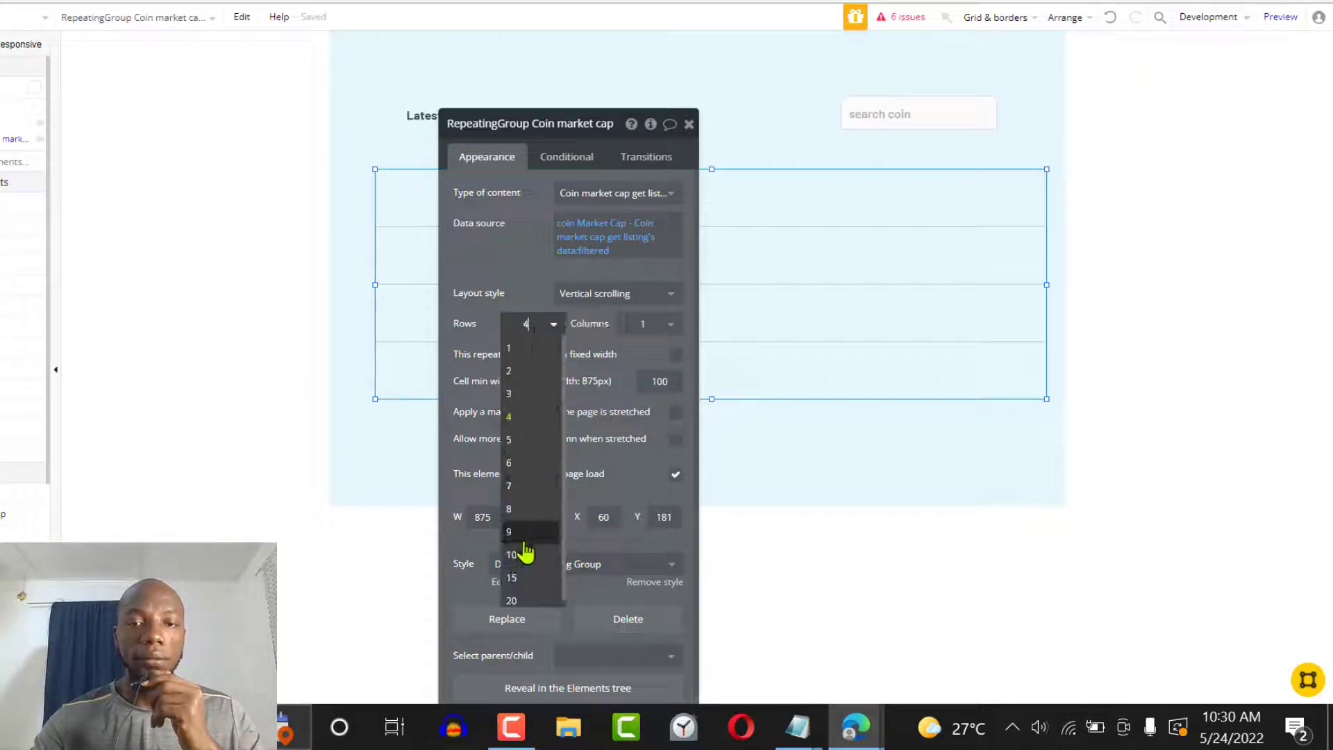
click(526, 551)
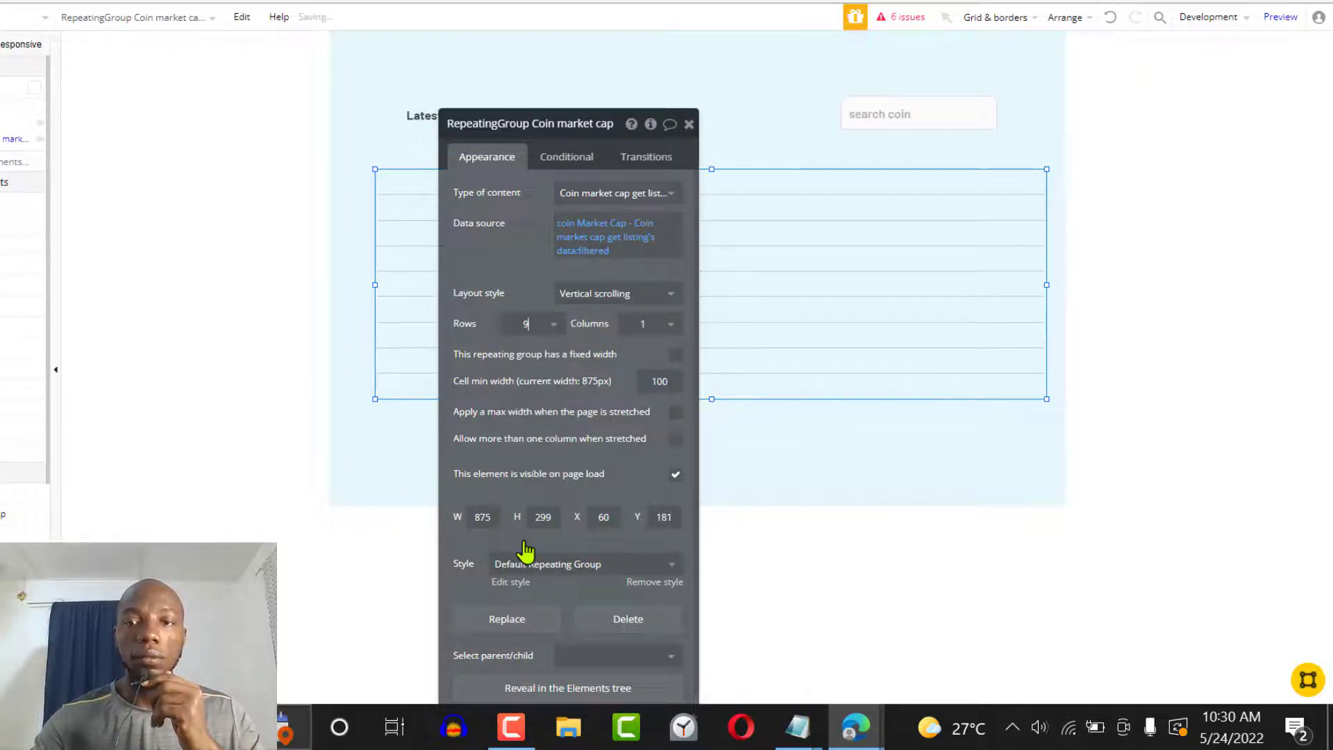
click(546, 326)
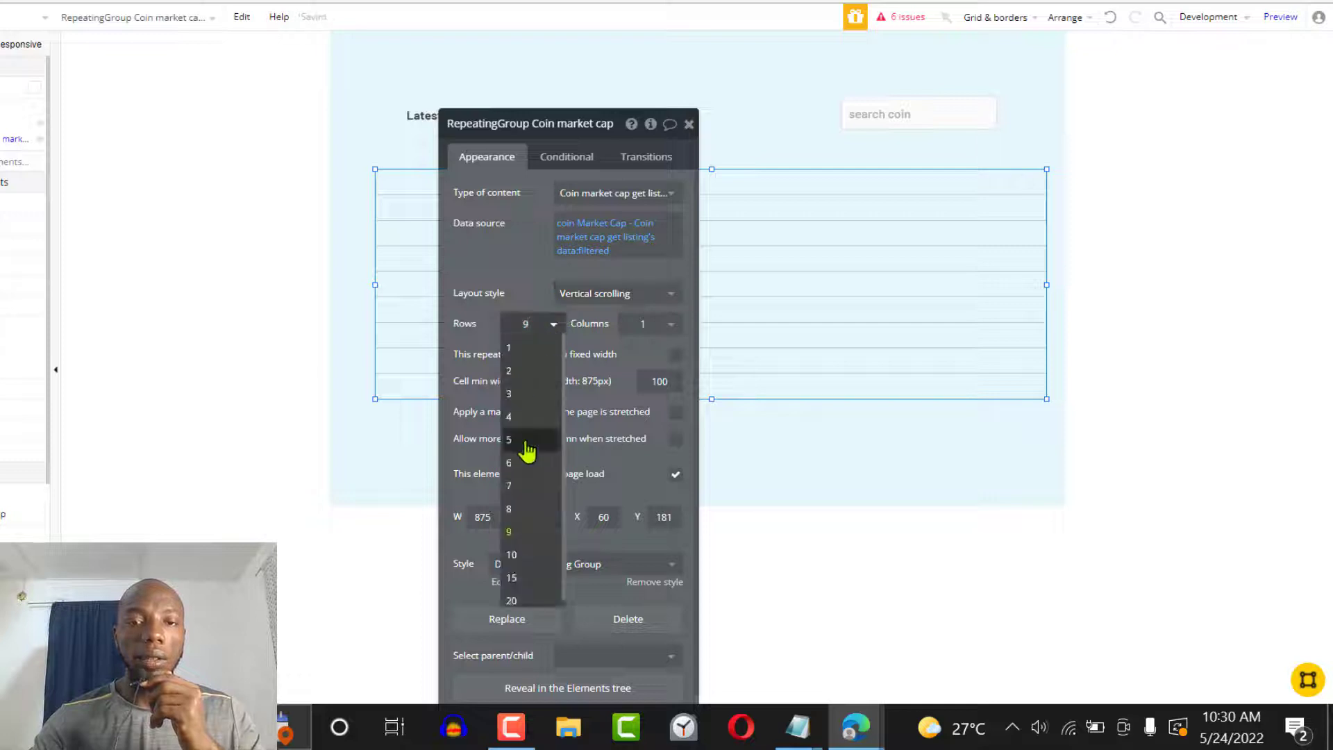
click(517, 349)
click(545, 323)
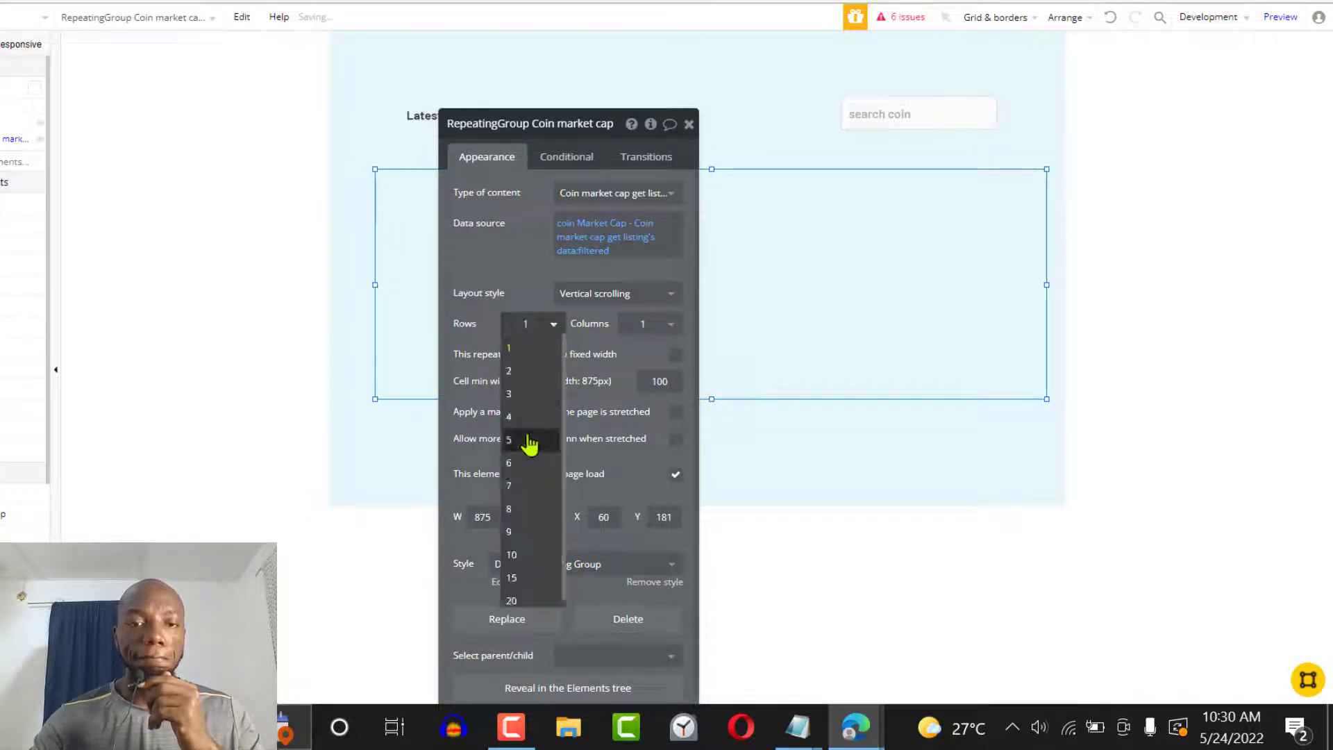
click(521, 441)
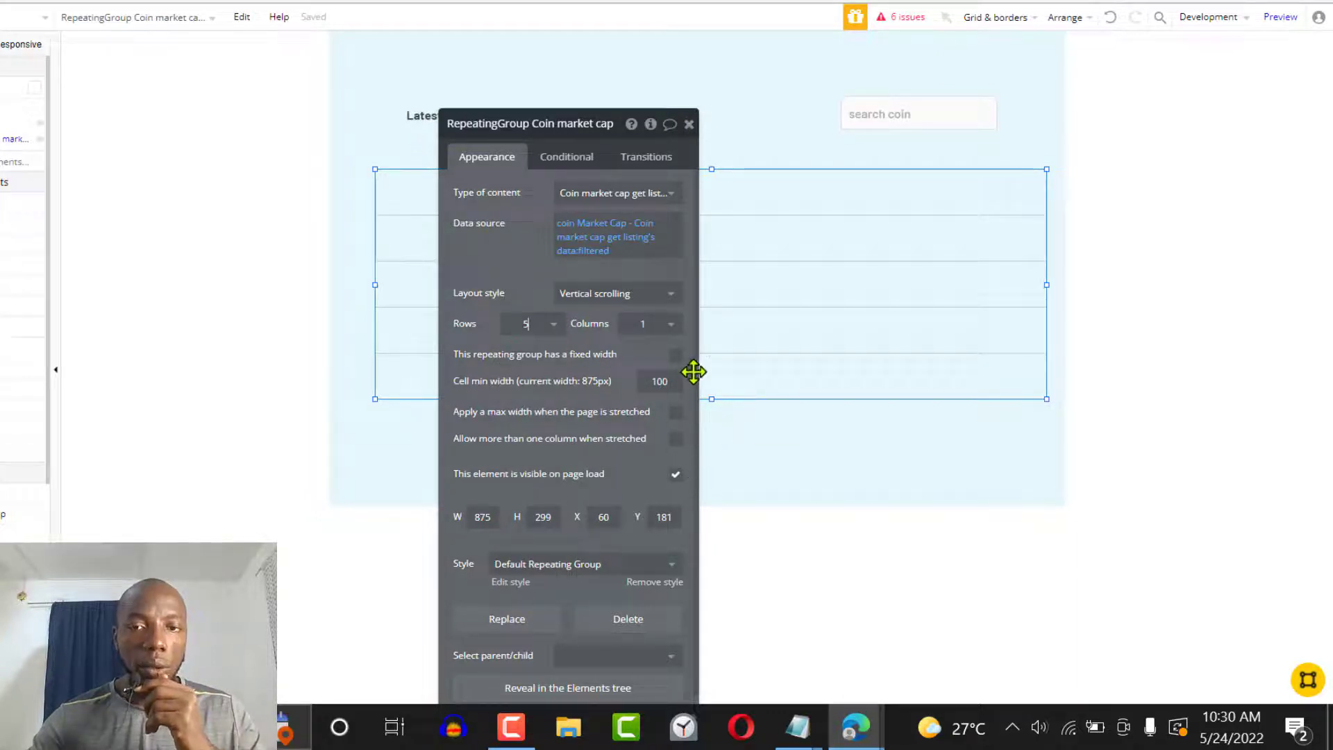
drag(690, 372, 702, 391)
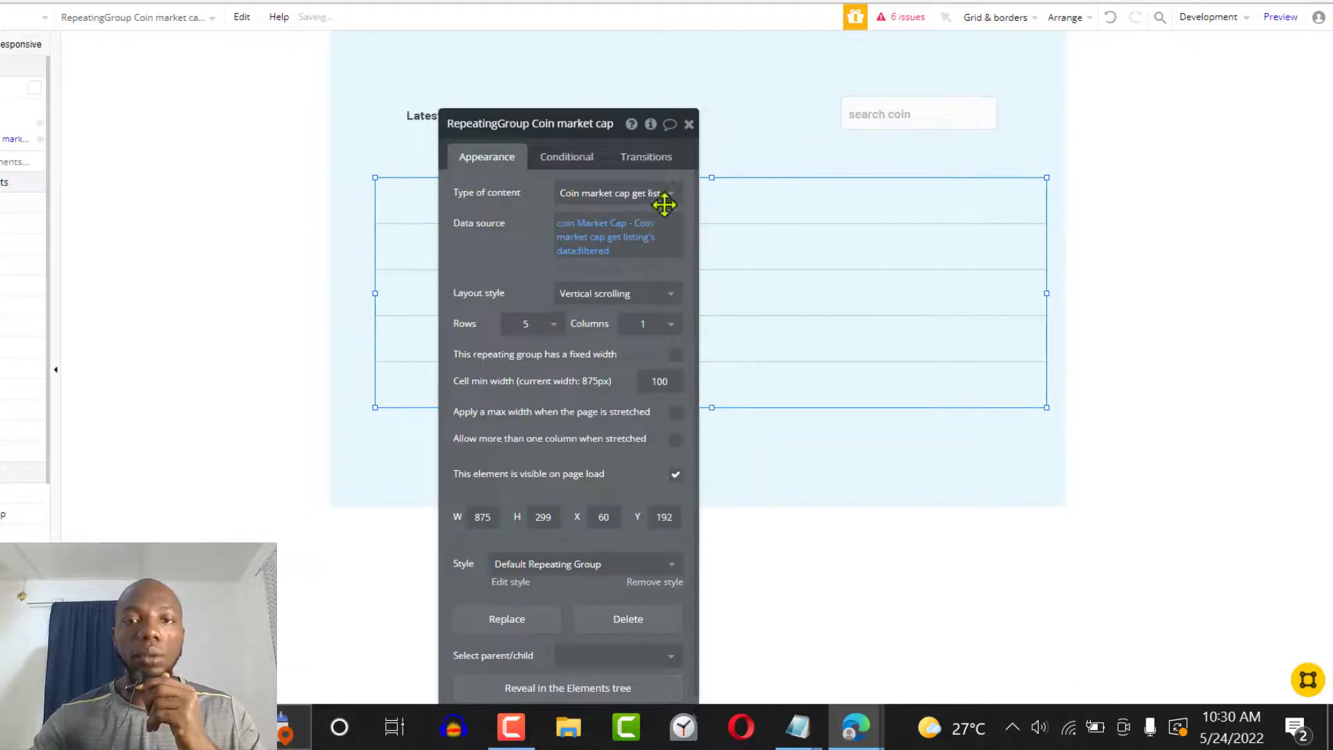
click(689, 124)
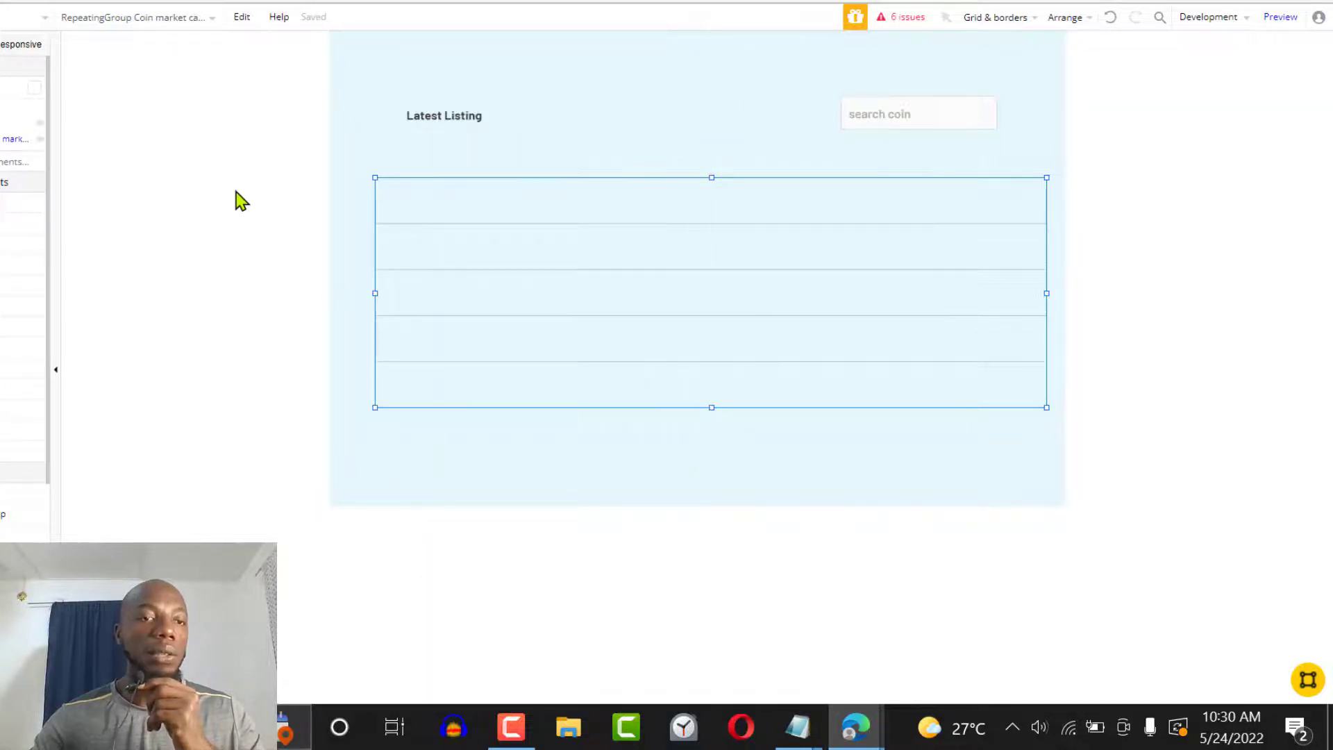
Add a text element about 183 by 35 px at the start of the repeating group's first row, showing Current cell's index.
click(14, 204)
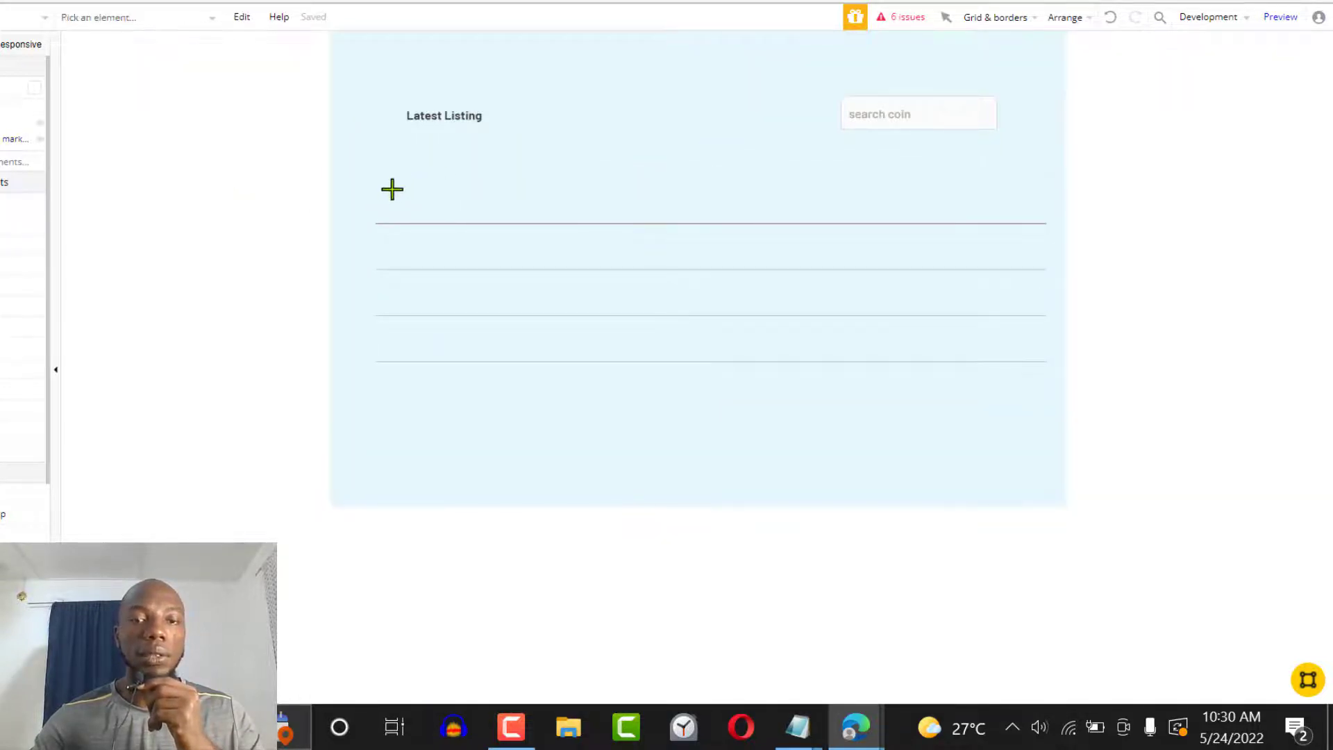
drag(505, 188, 533, 214)
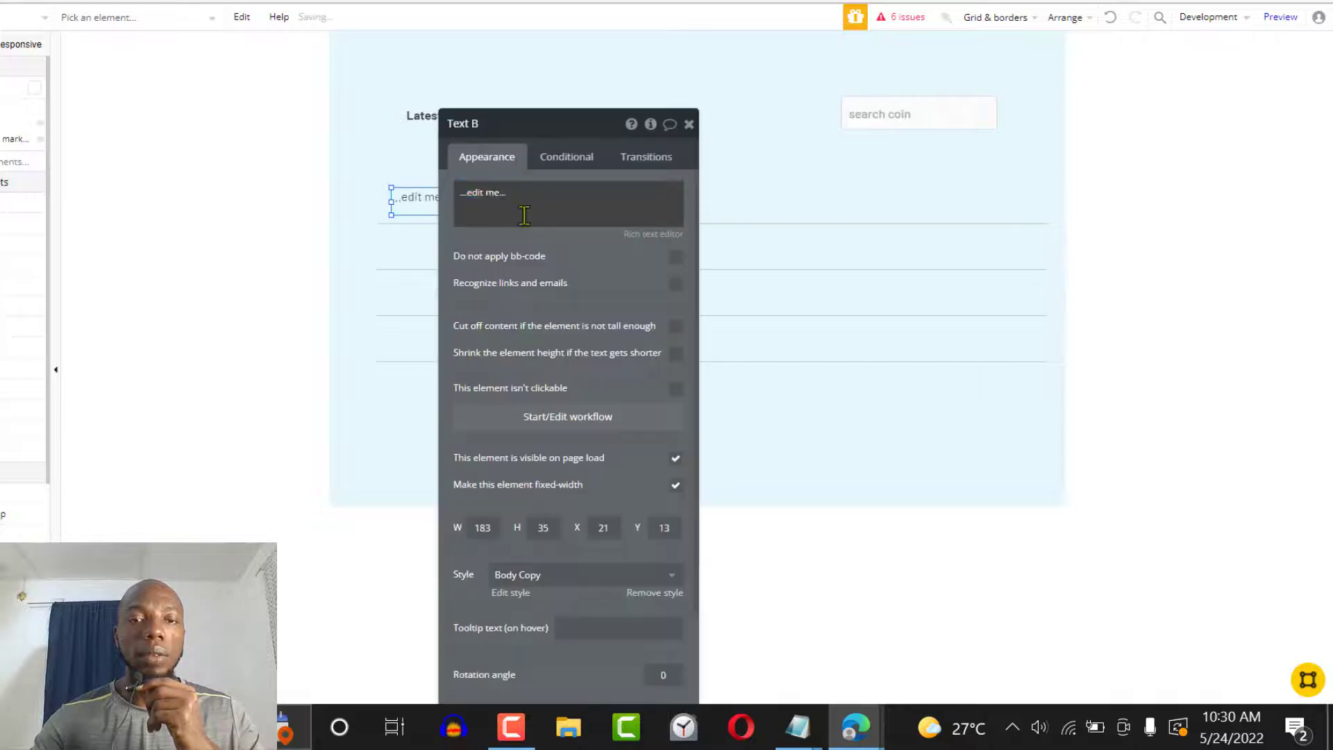
click(723, 187)
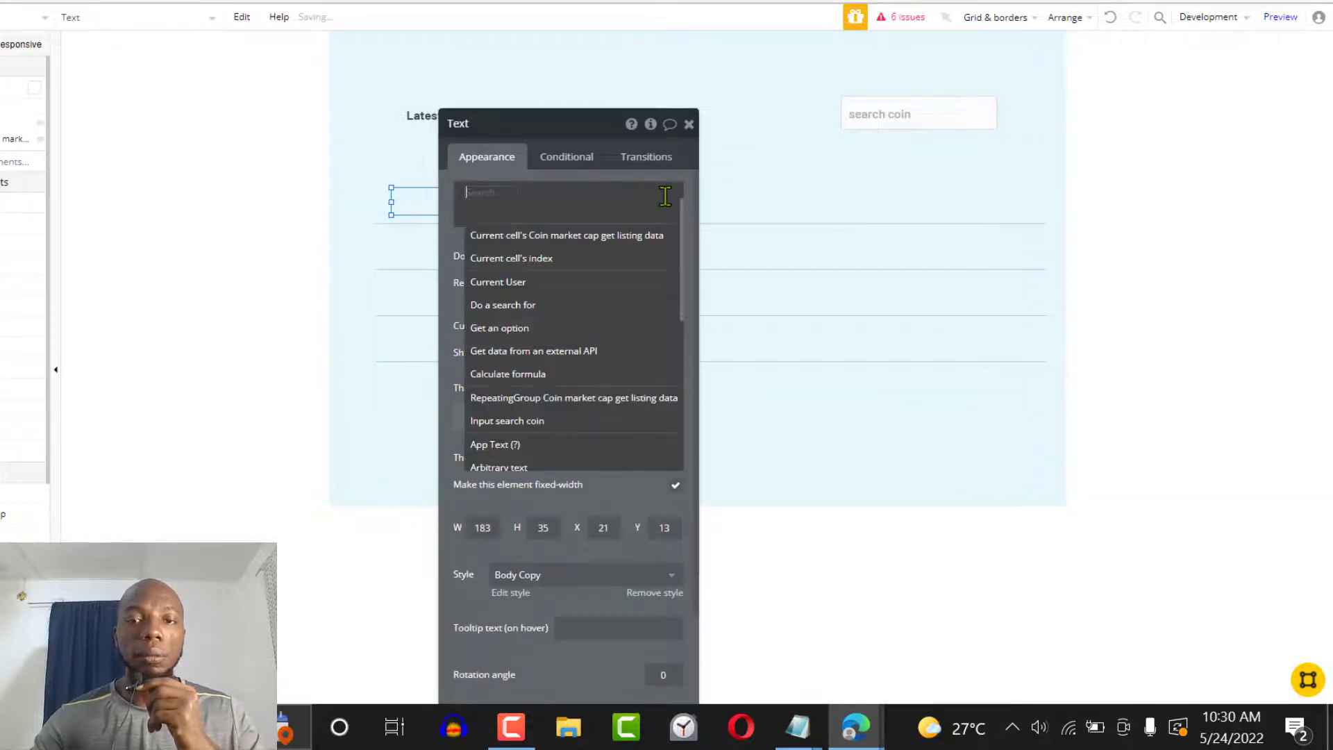
click(566, 237)
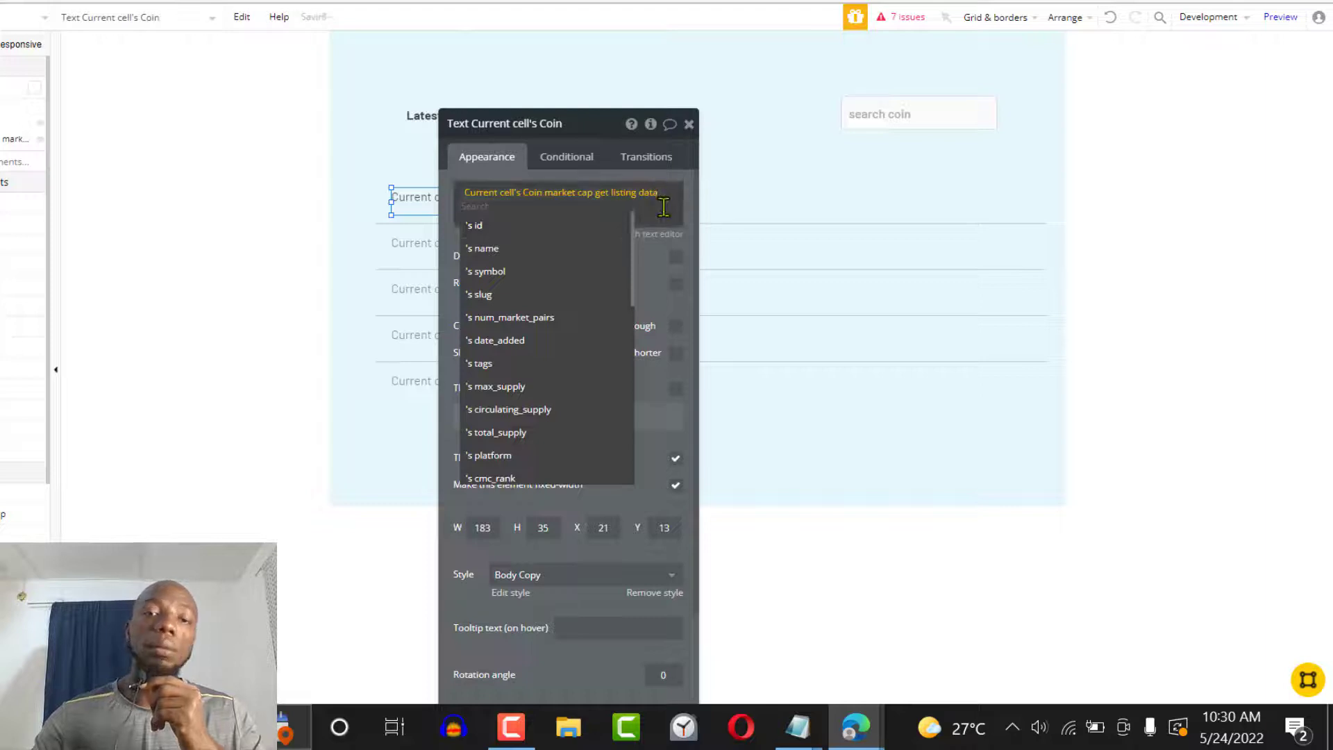
key(BackSpace)
key(BackSpace)
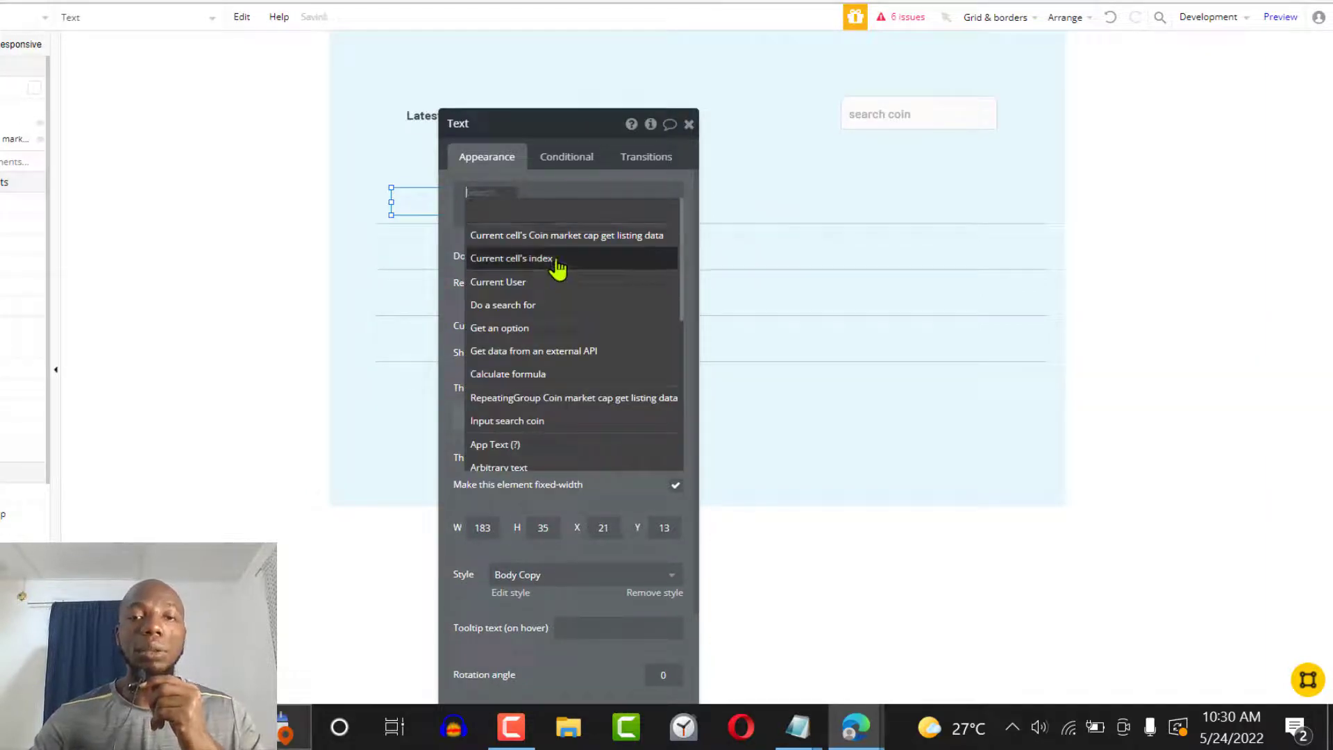
click(558, 268)
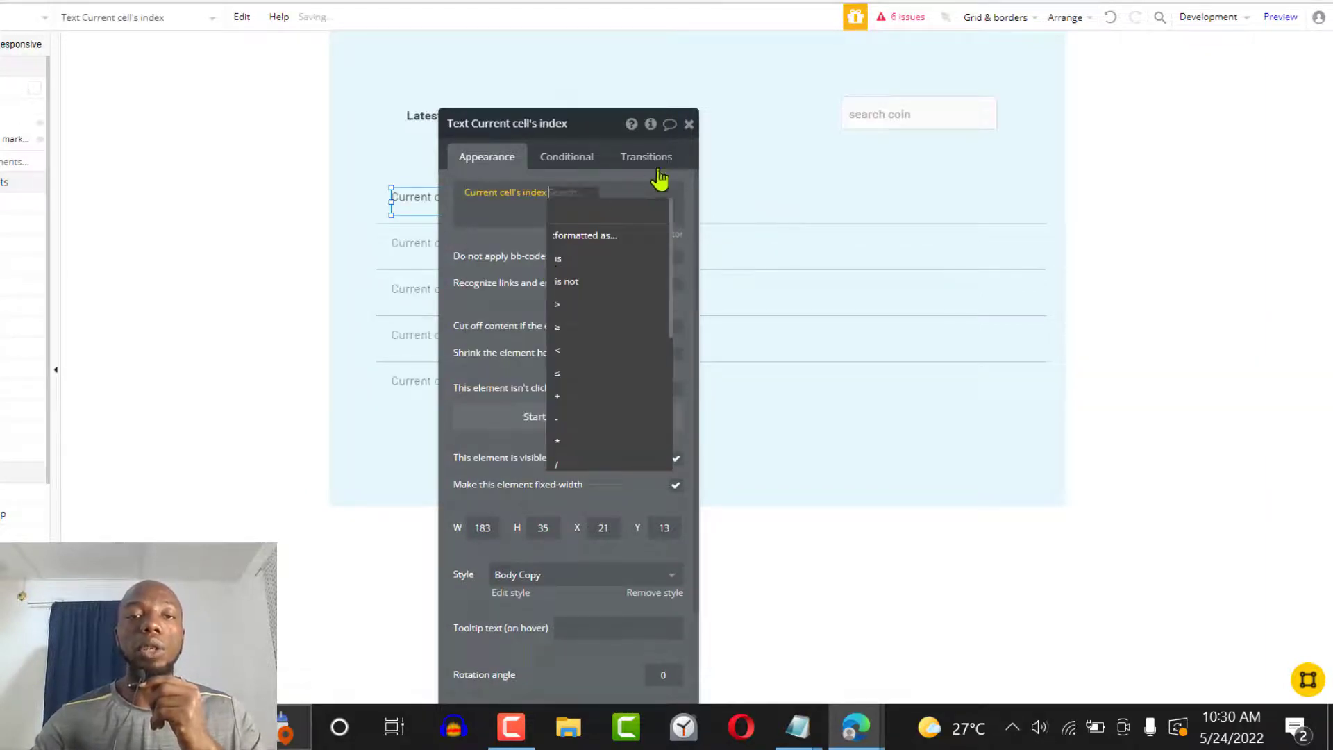
click(689, 124)
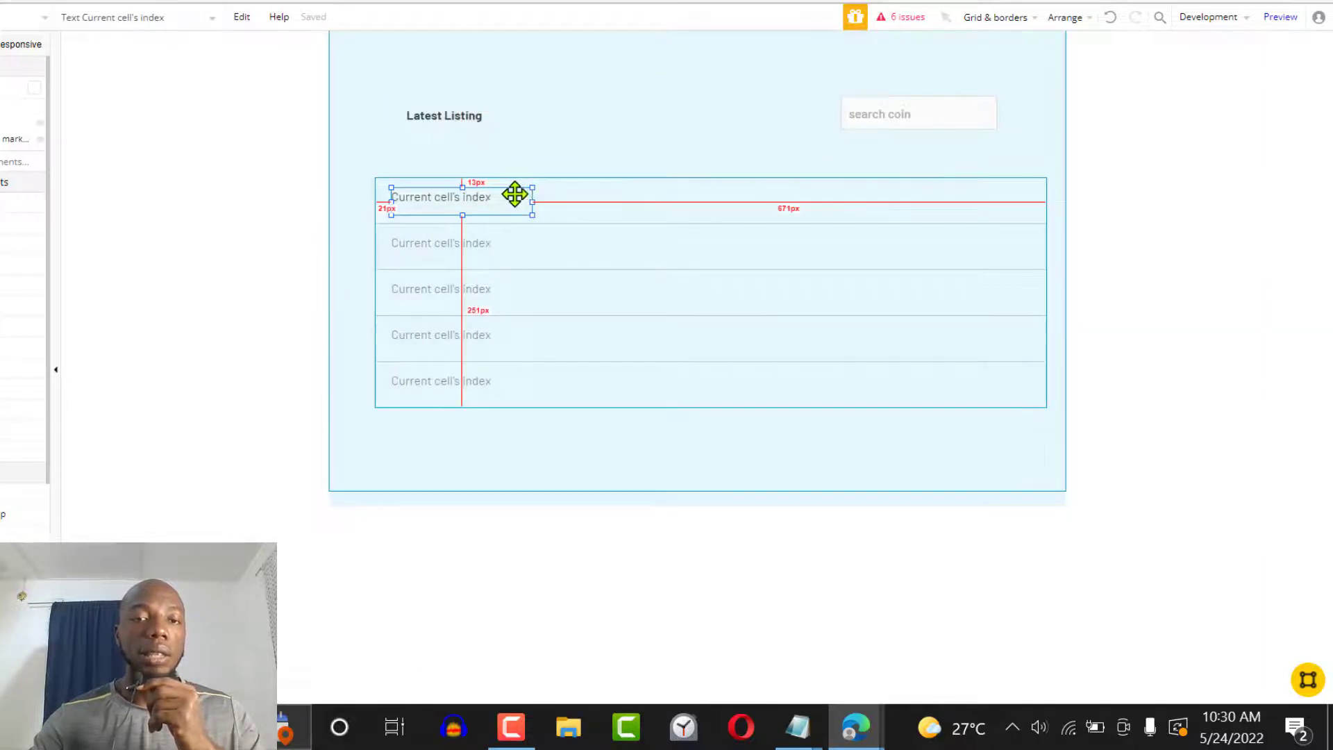
Duplicate the index text to about X 194 and set the copy to Current cell's Coin market cap get listing data's symbol.
drag(465, 202, 602, 198)
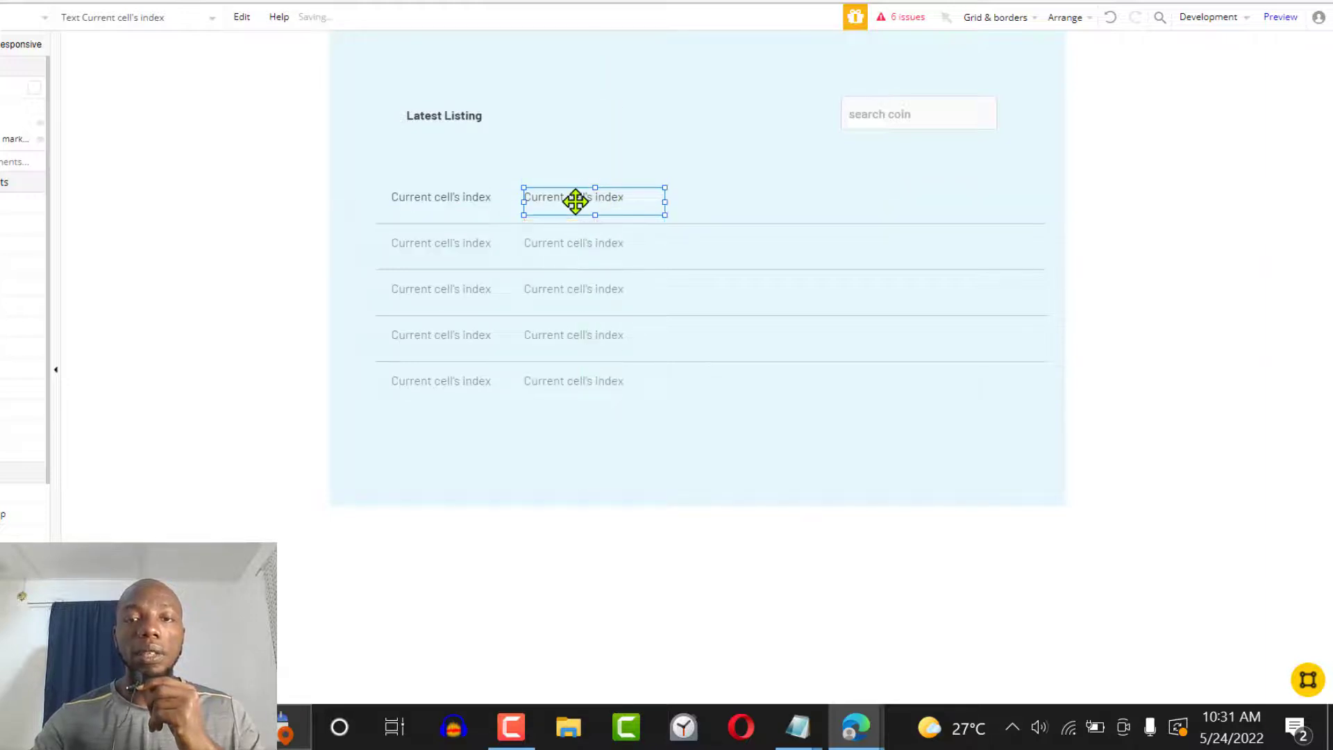
double_click(576, 201)
click(739, 207)
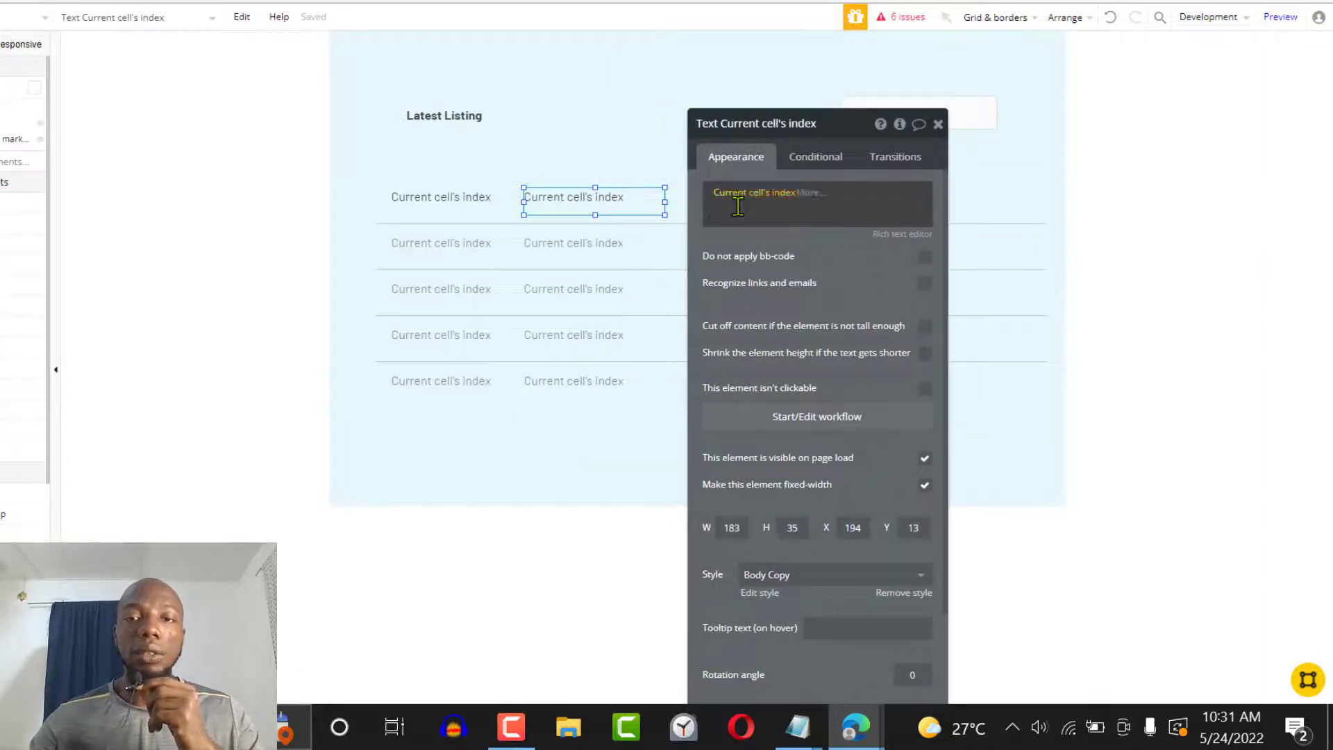
click(738, 206)
click(795, 234)
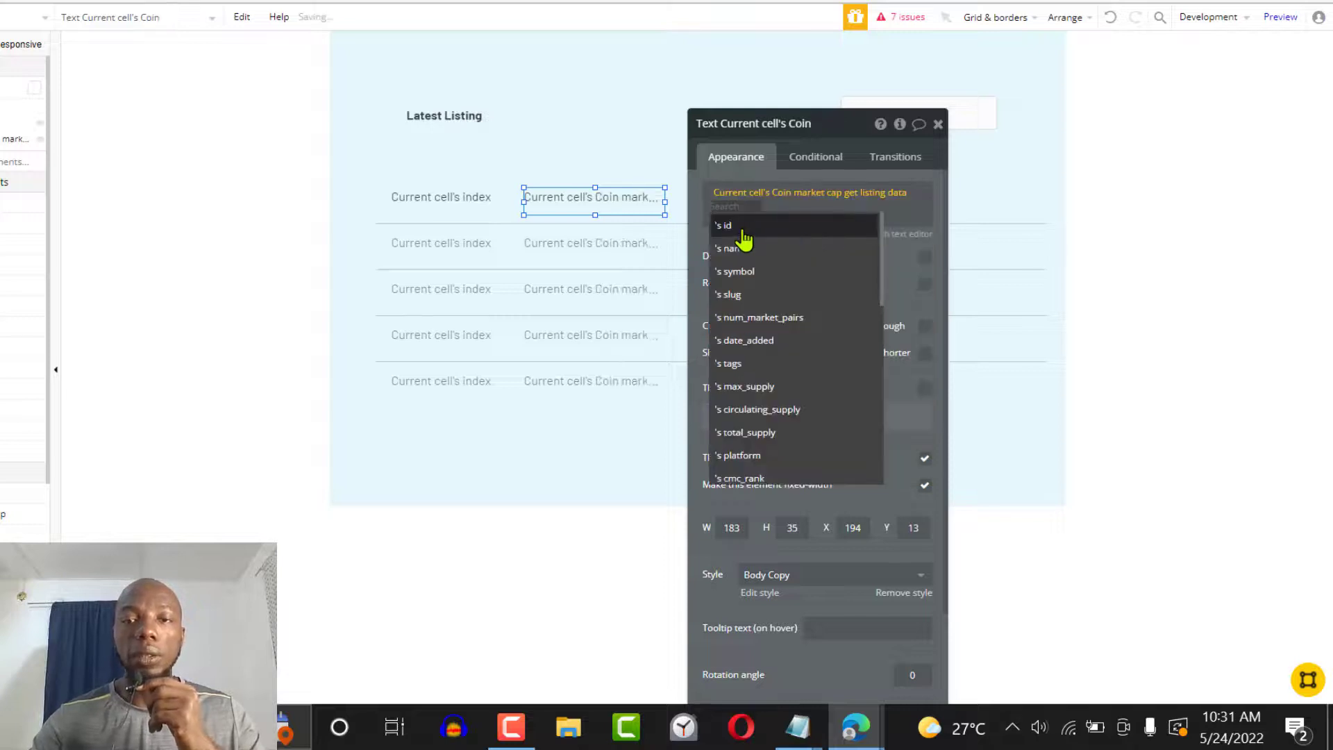
click(756, 276)
click(938, 125)
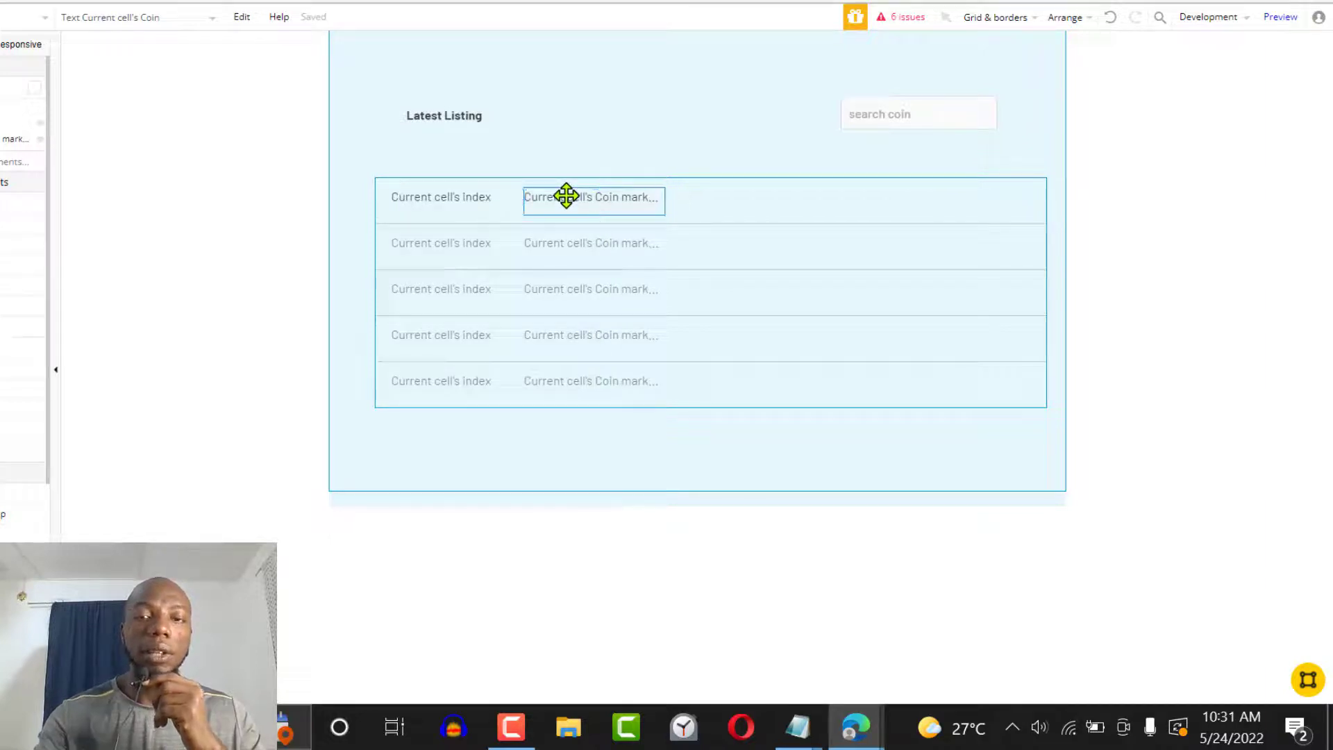
Duplicate the symbol text to about X 395 and change the copy's dynamic data to the listing's name.
drag(567, 197, 765, 195)
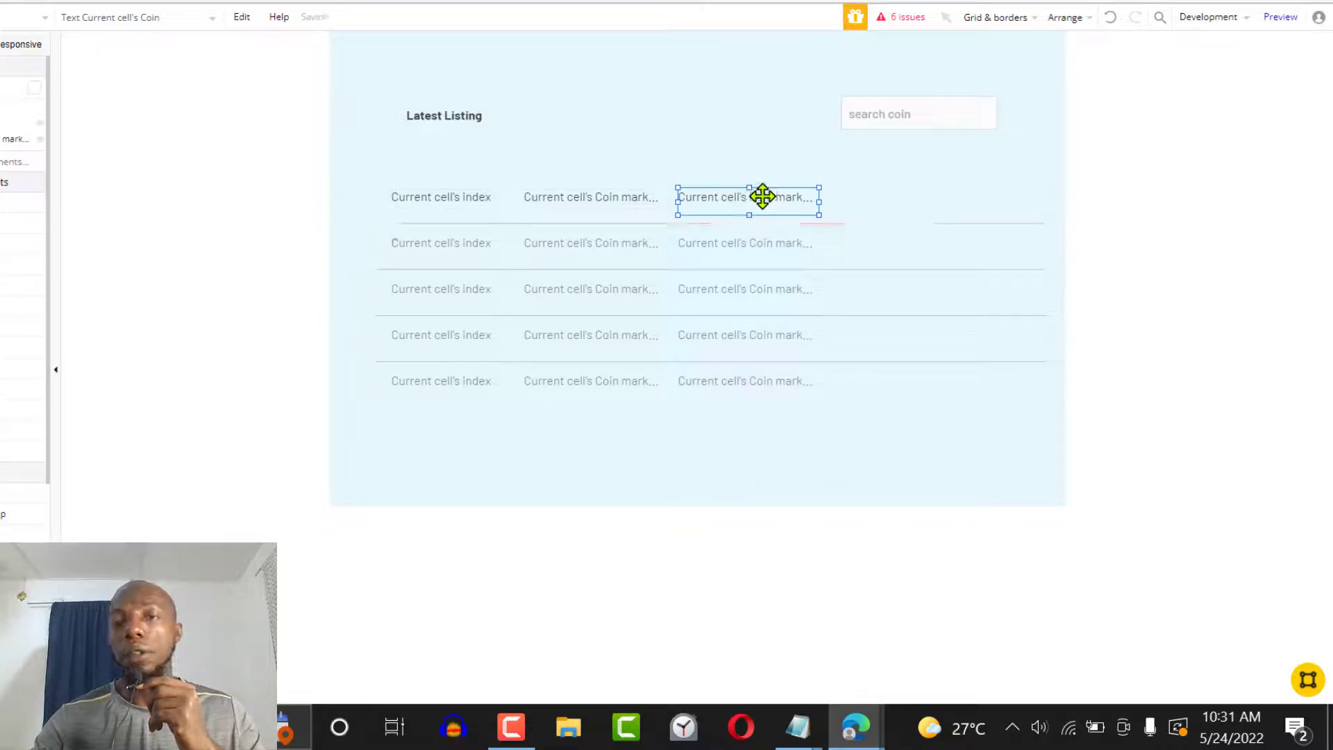
double_click(763, 197)
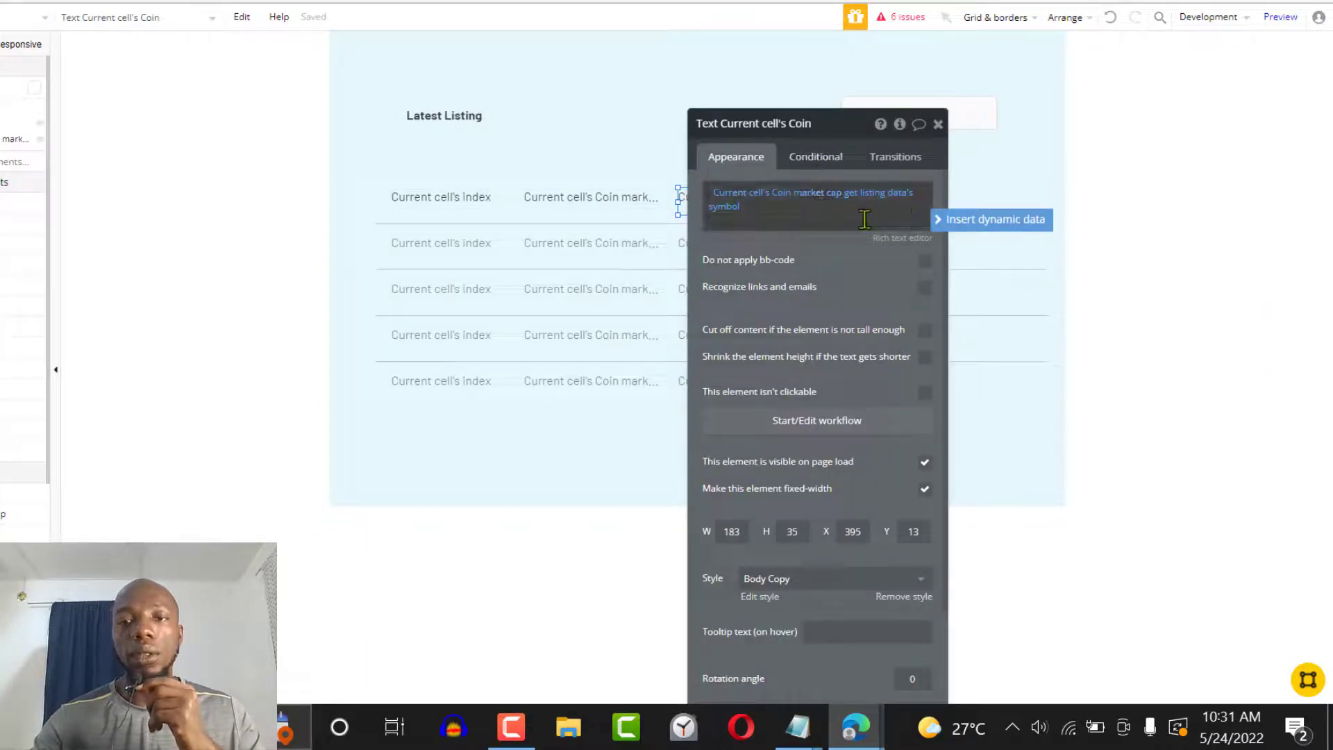
key(BackSpace)
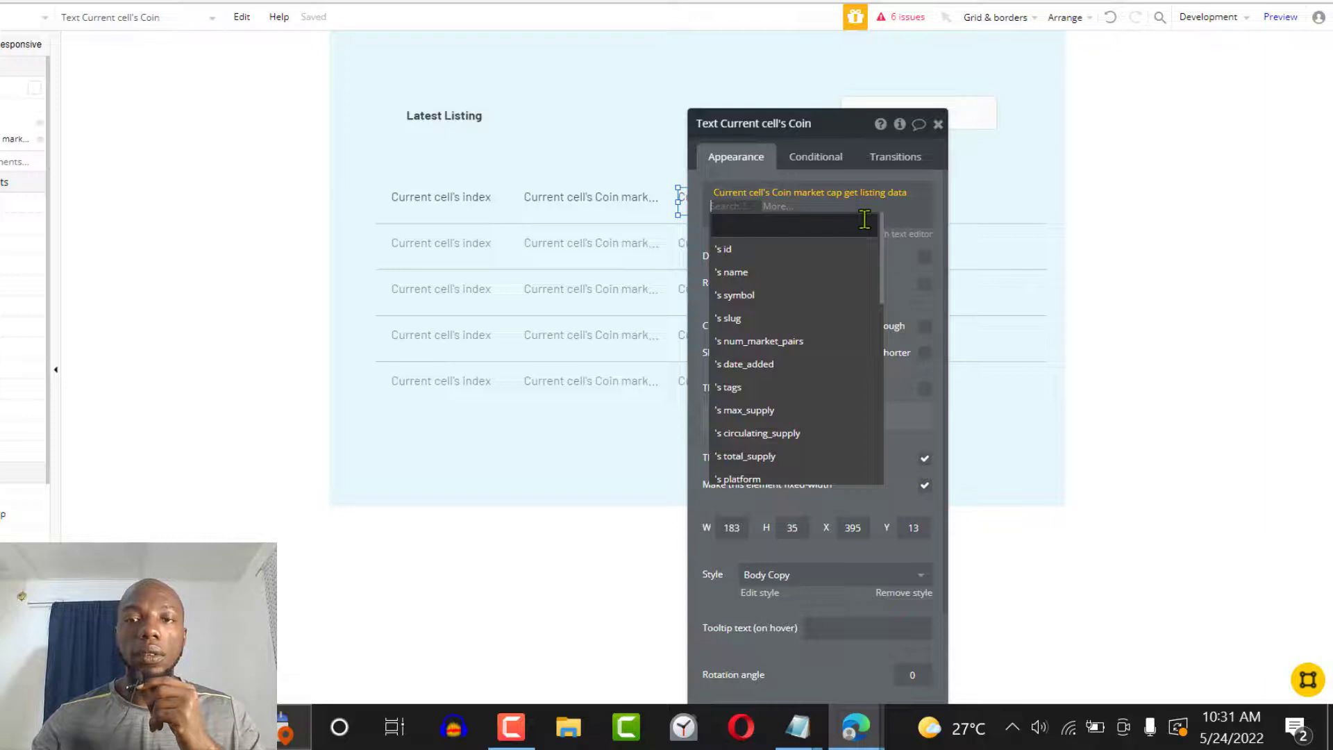
click(818, 274)
click(938, 124)
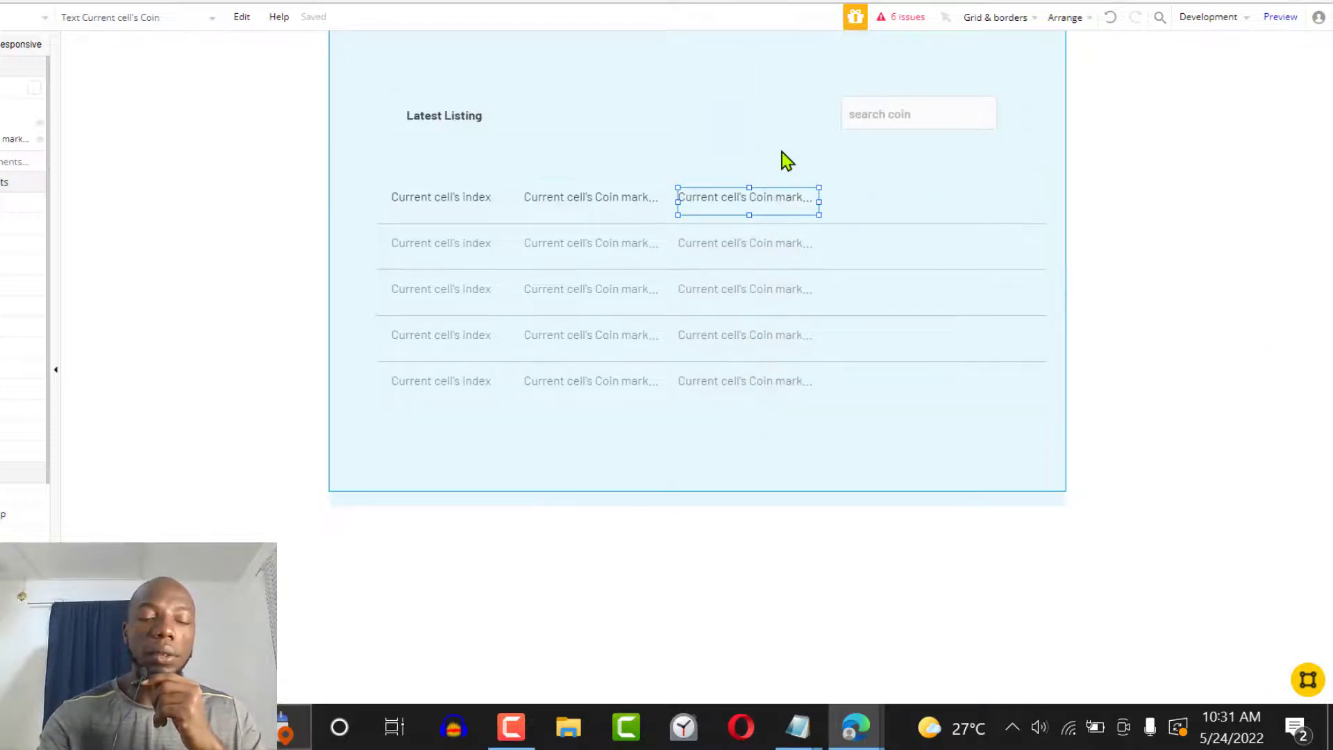
Duplicate the name text to about X 578 and change the copy's dynamic data to the listing's quote USD price.
drag(787, 200, 914, 194)
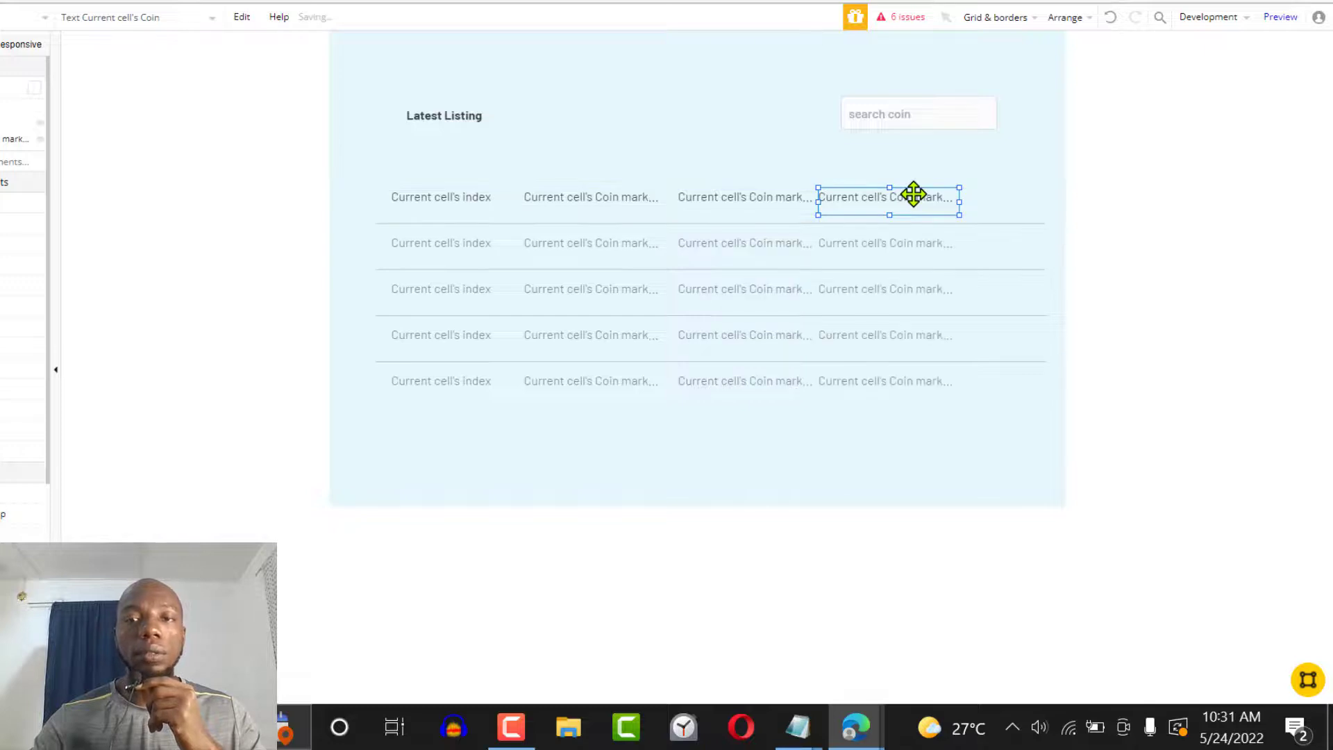
double_click(914, 194)
click(722, 207)
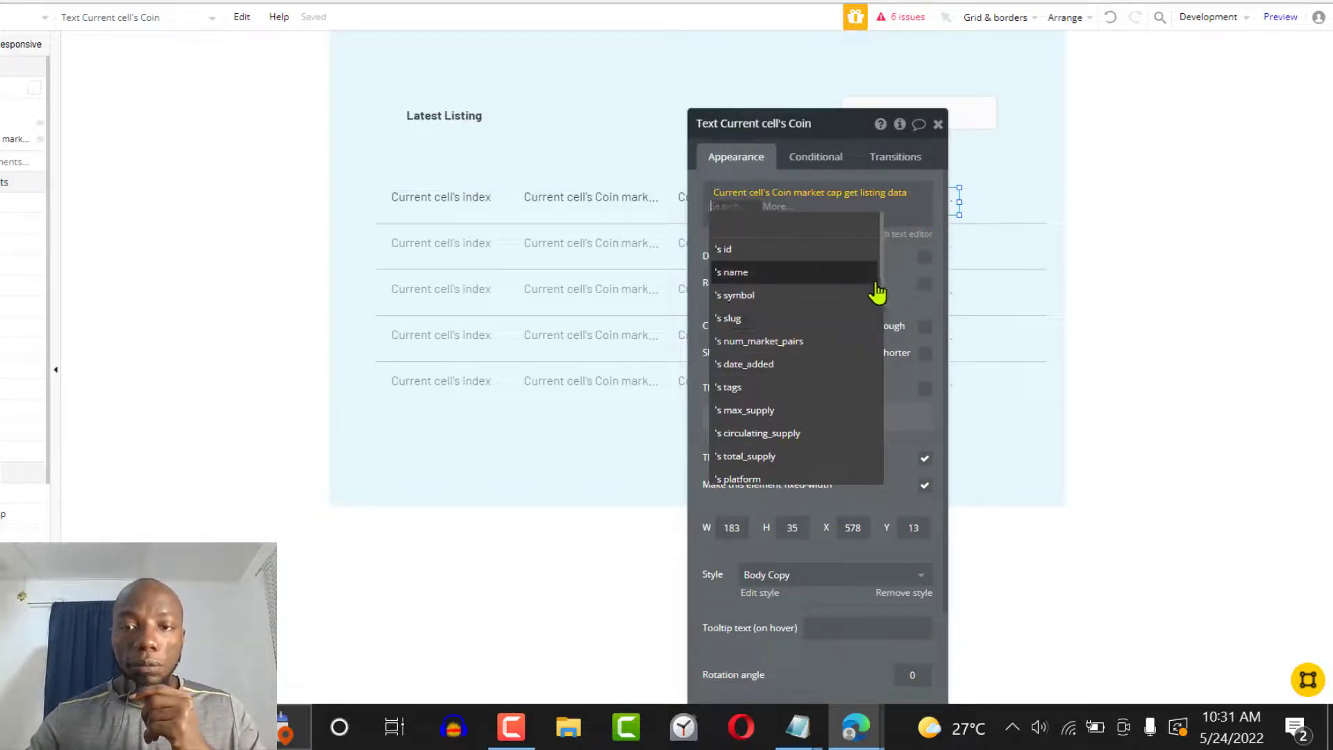
scroll(882, 293, down, 3)
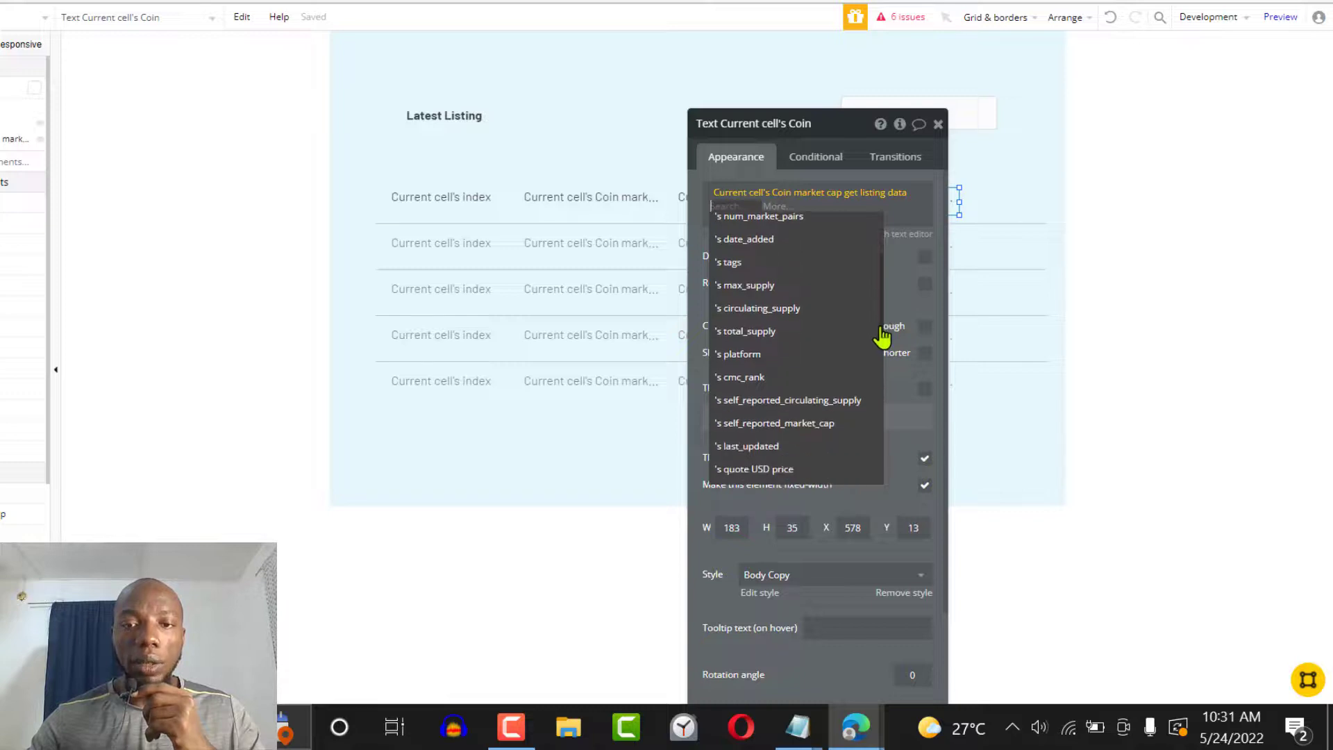
scroll(879, 343, down, 4)
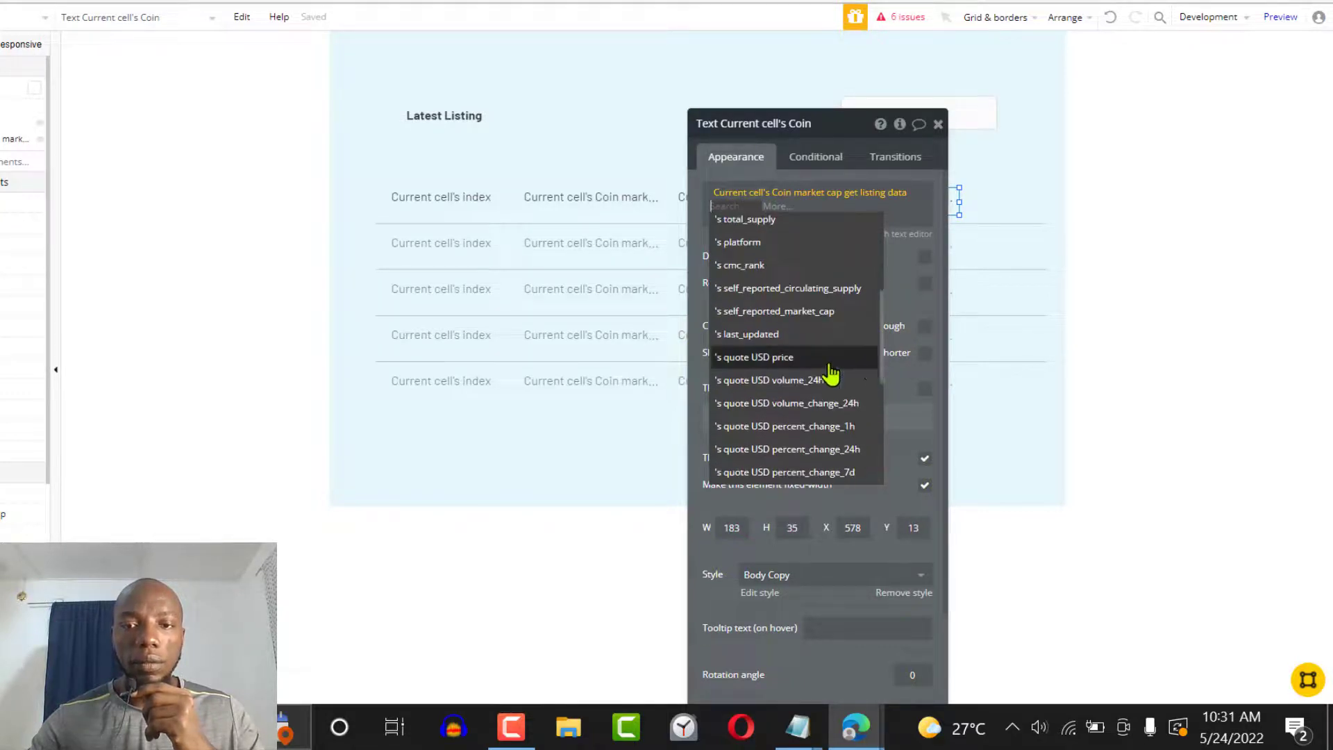
click(795, 368)
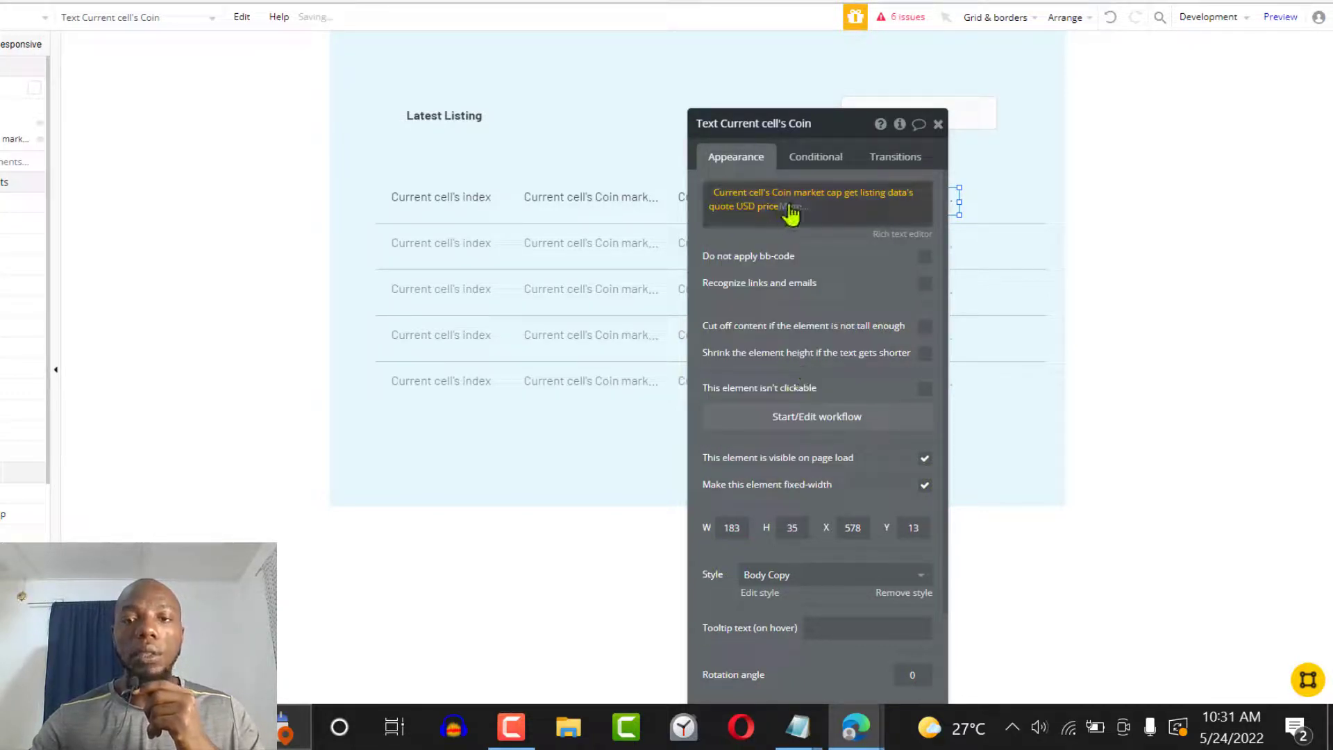
Format the quote USD price as Currency with 3 decimal places and close the text's property editor.
click(789, 207)
click(817, 252)
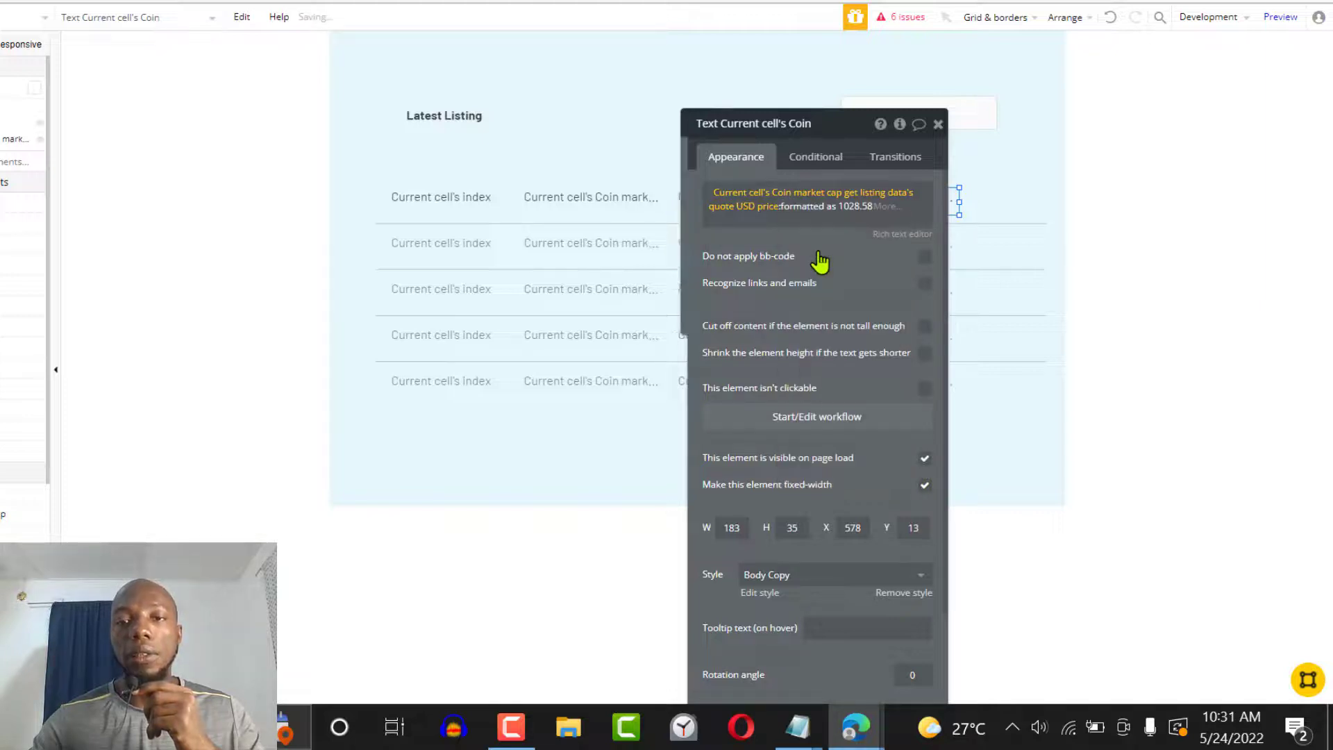
click(597, 164)
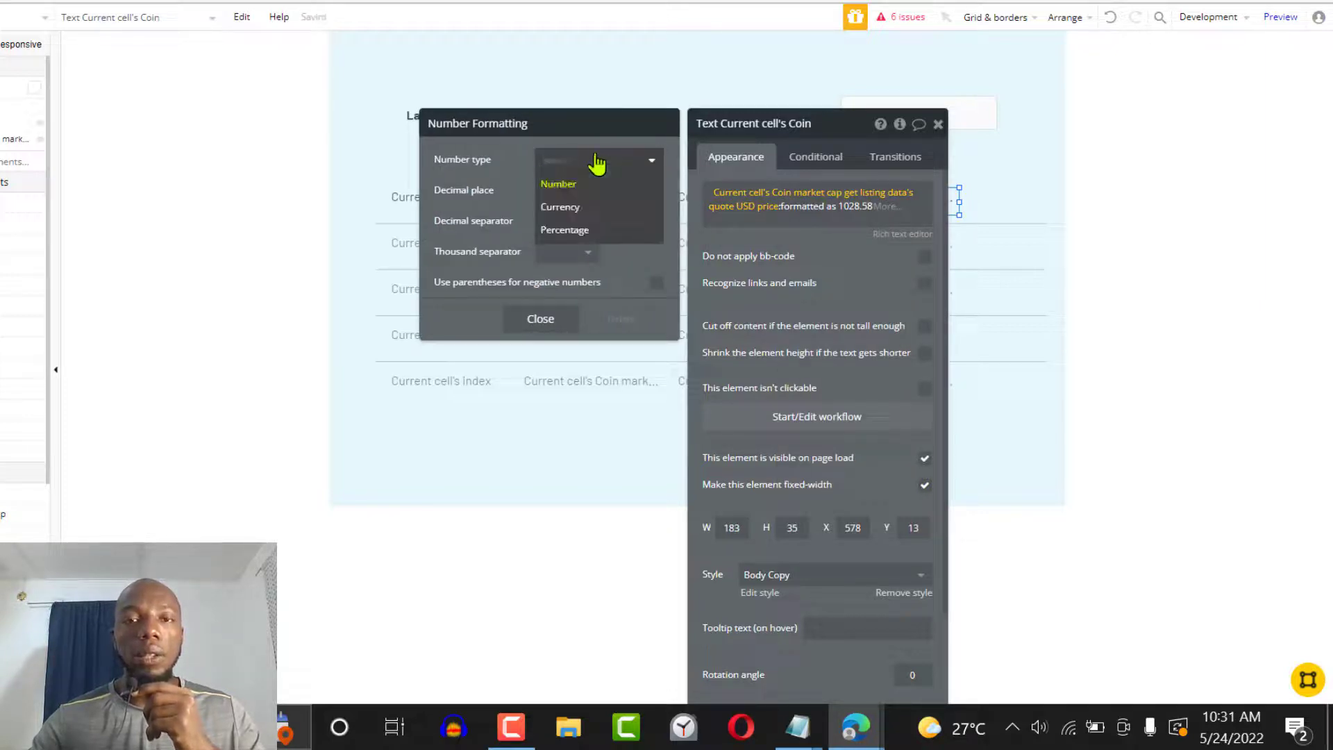
click(582, 208)
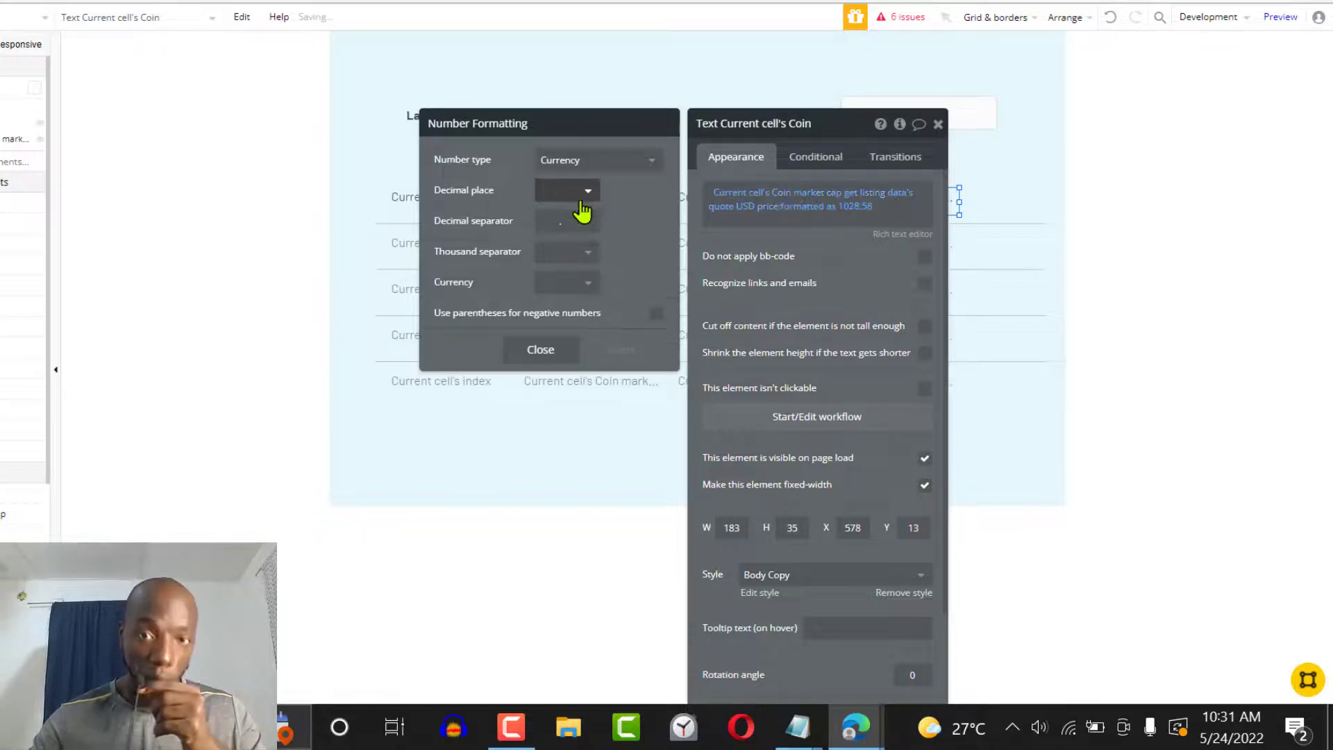
click(587, 194)
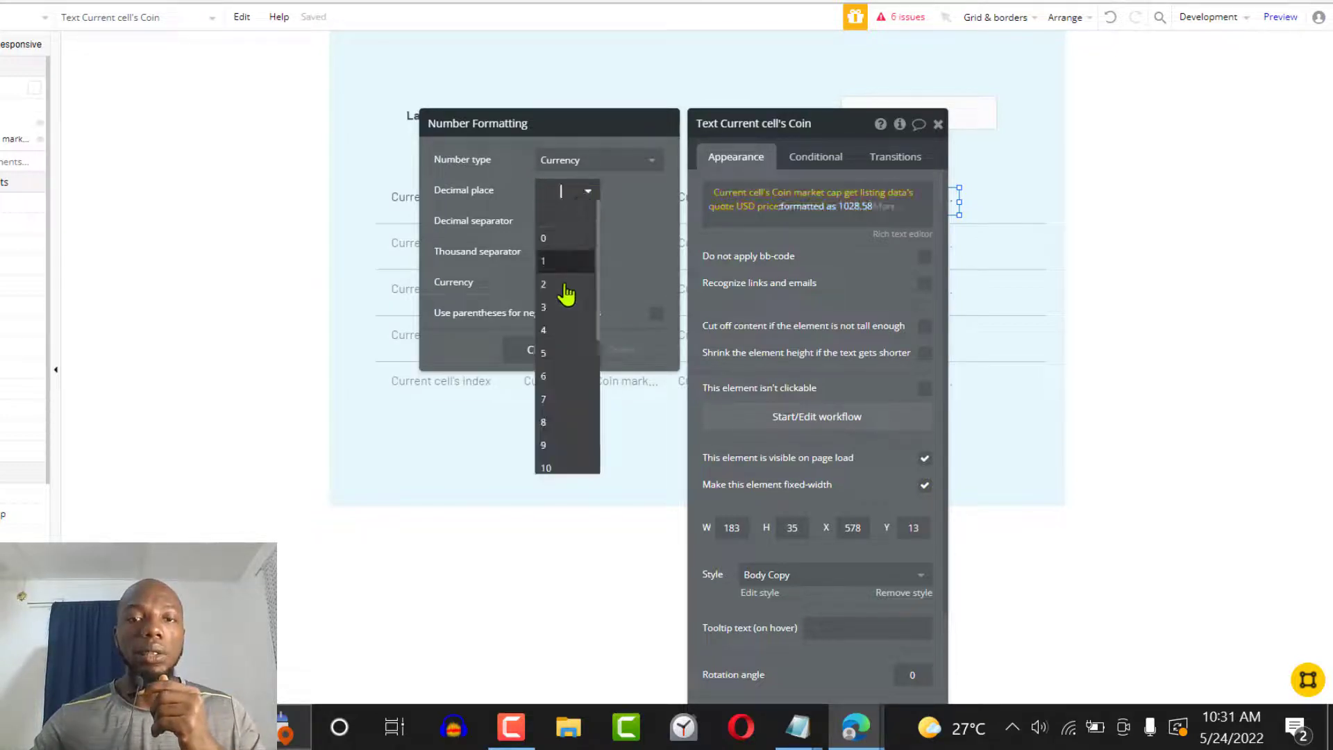
click(560, 307)
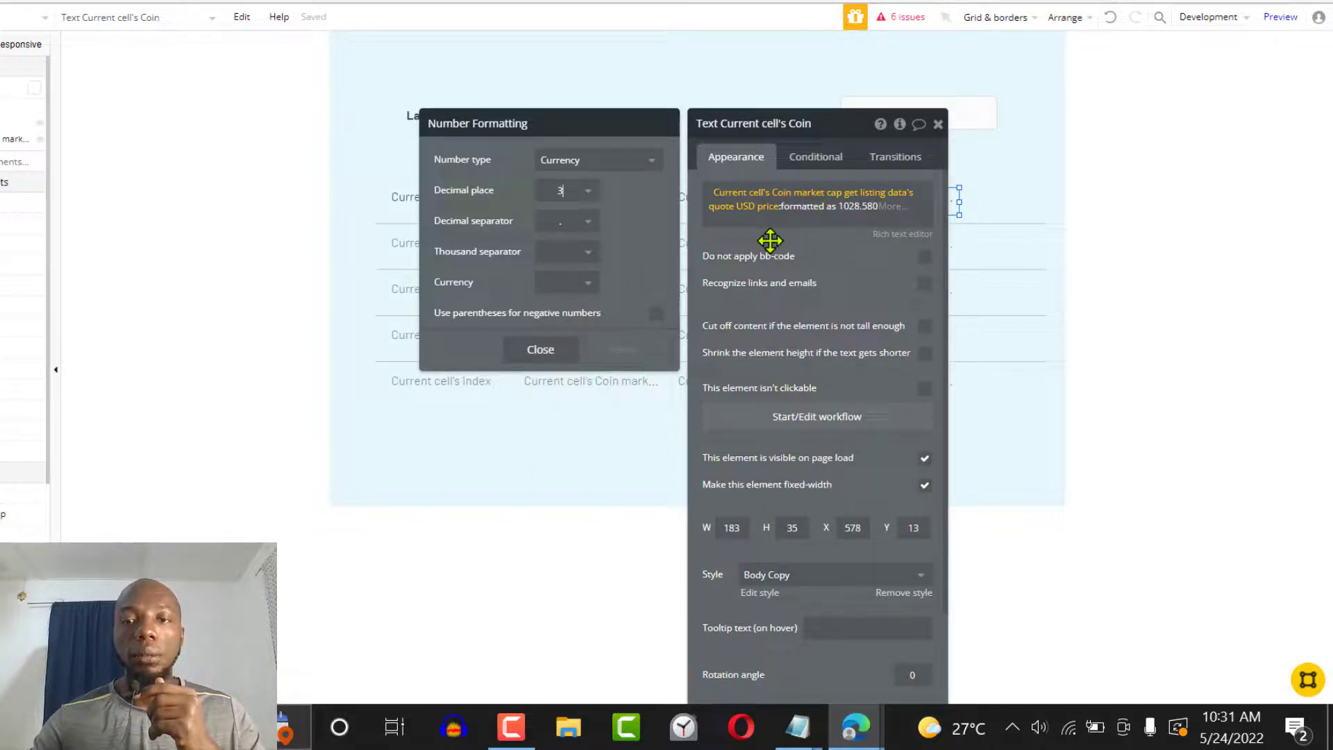
click(891, 212)
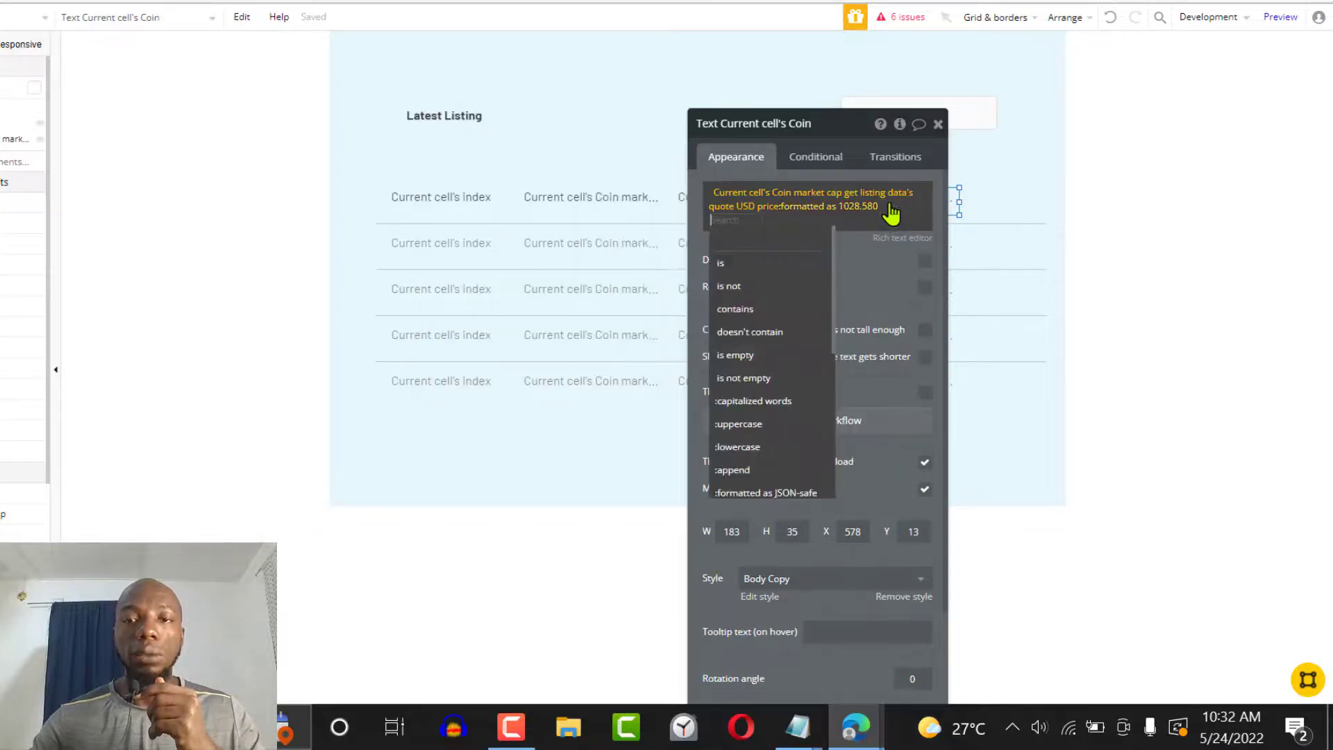
click(897, 213)
click(938, 125)
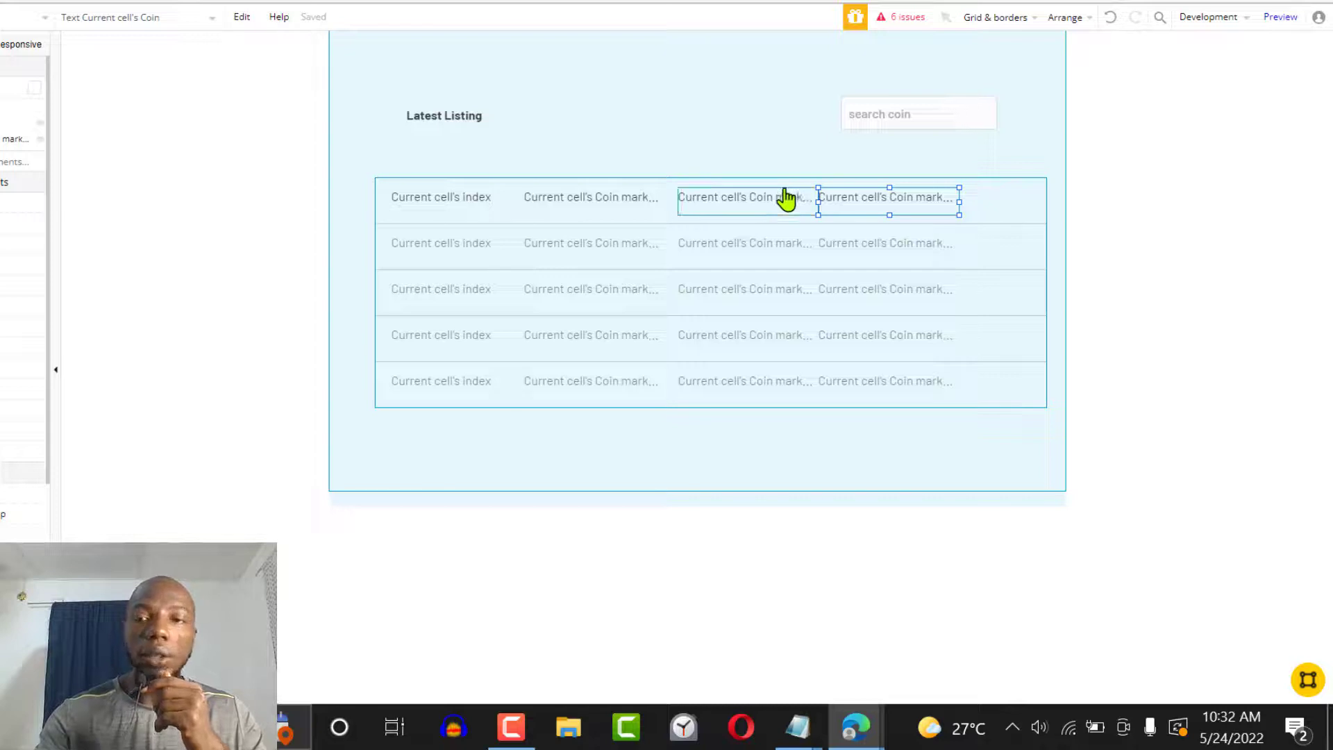
Duplicate the price text at the row's end, about 75 px wide at X 791, and set it to quote USD percent_change_1h.
key(ctrl+v)
drag(844, 203, 1042, 215)
double_click(1018, 203)
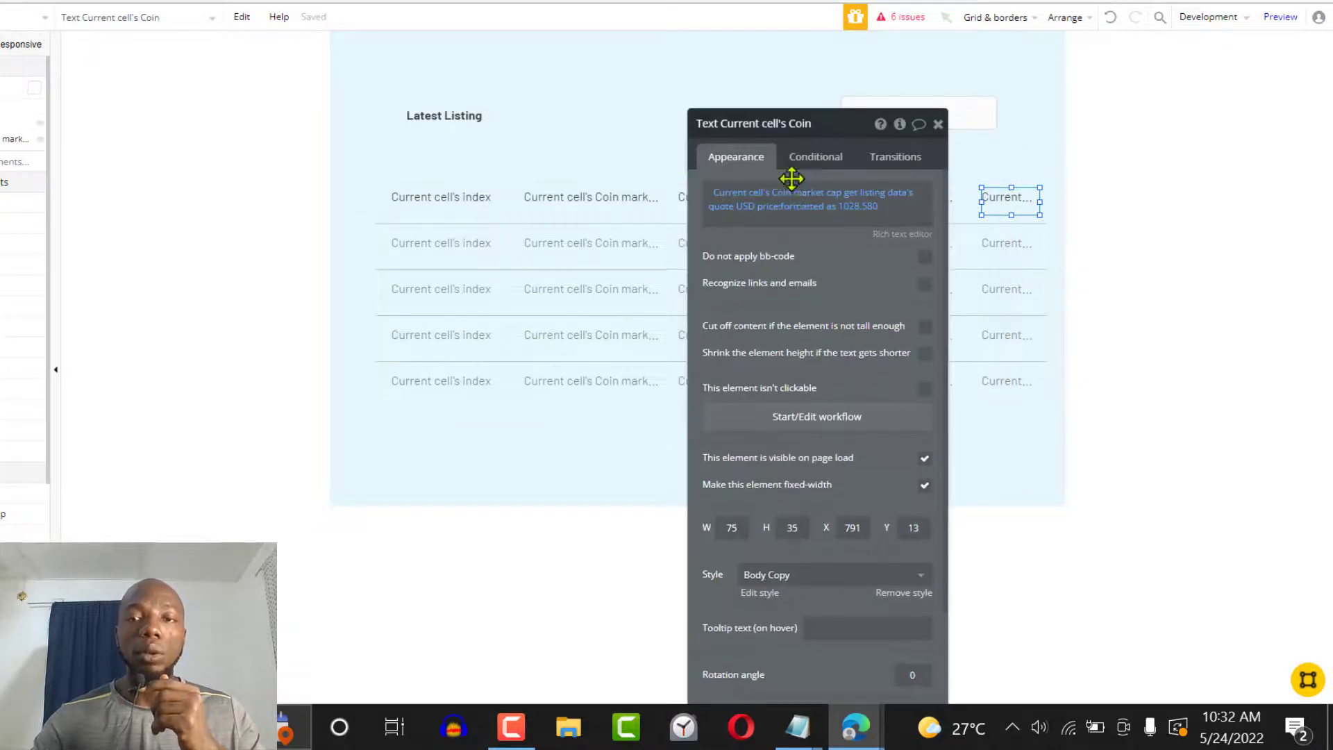
click(795, 191)
click(889, 200)
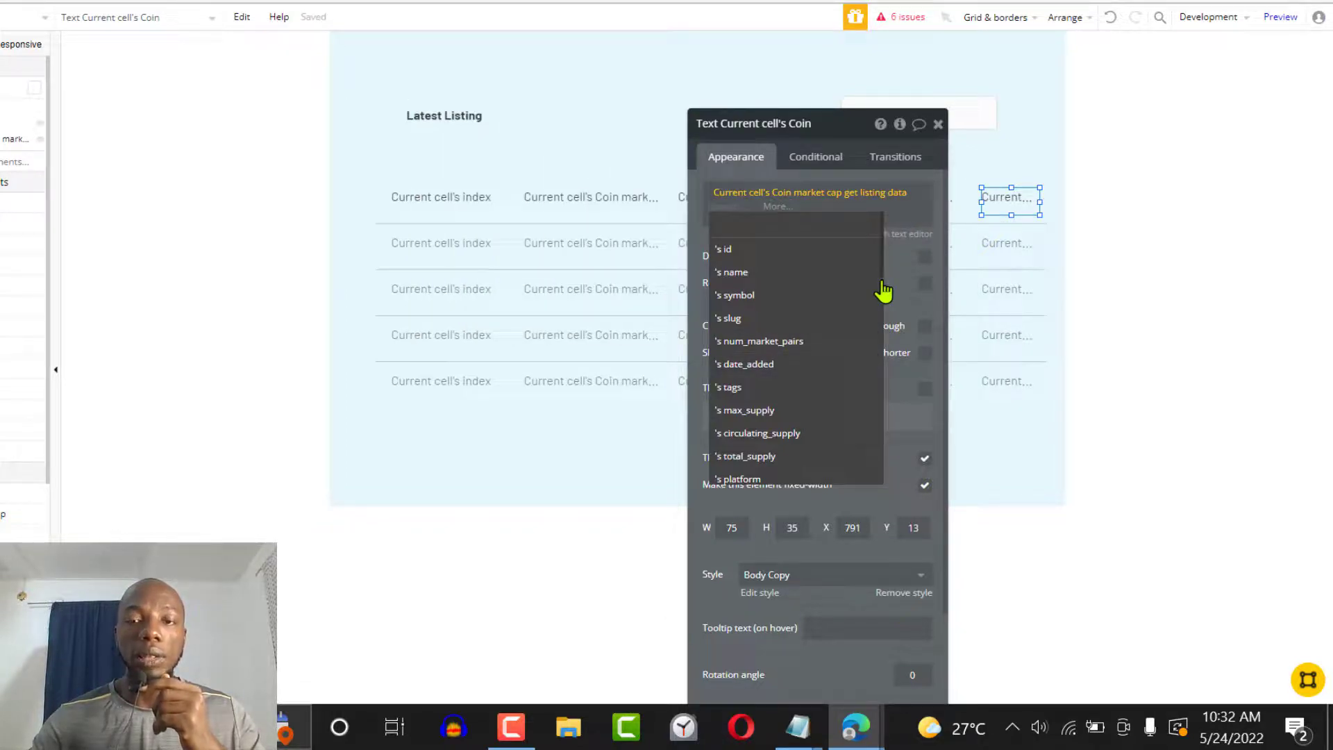
drag(883, 282, 890, 383)
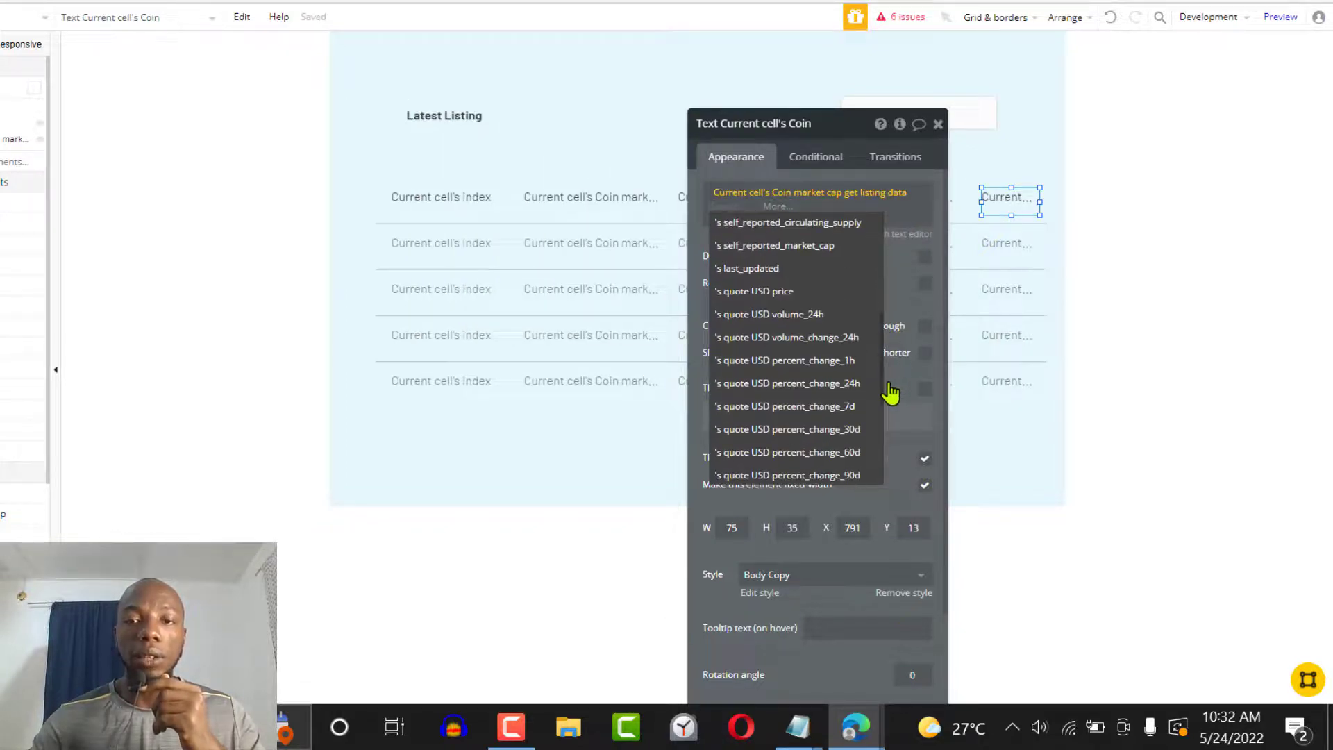
click(853, 362)
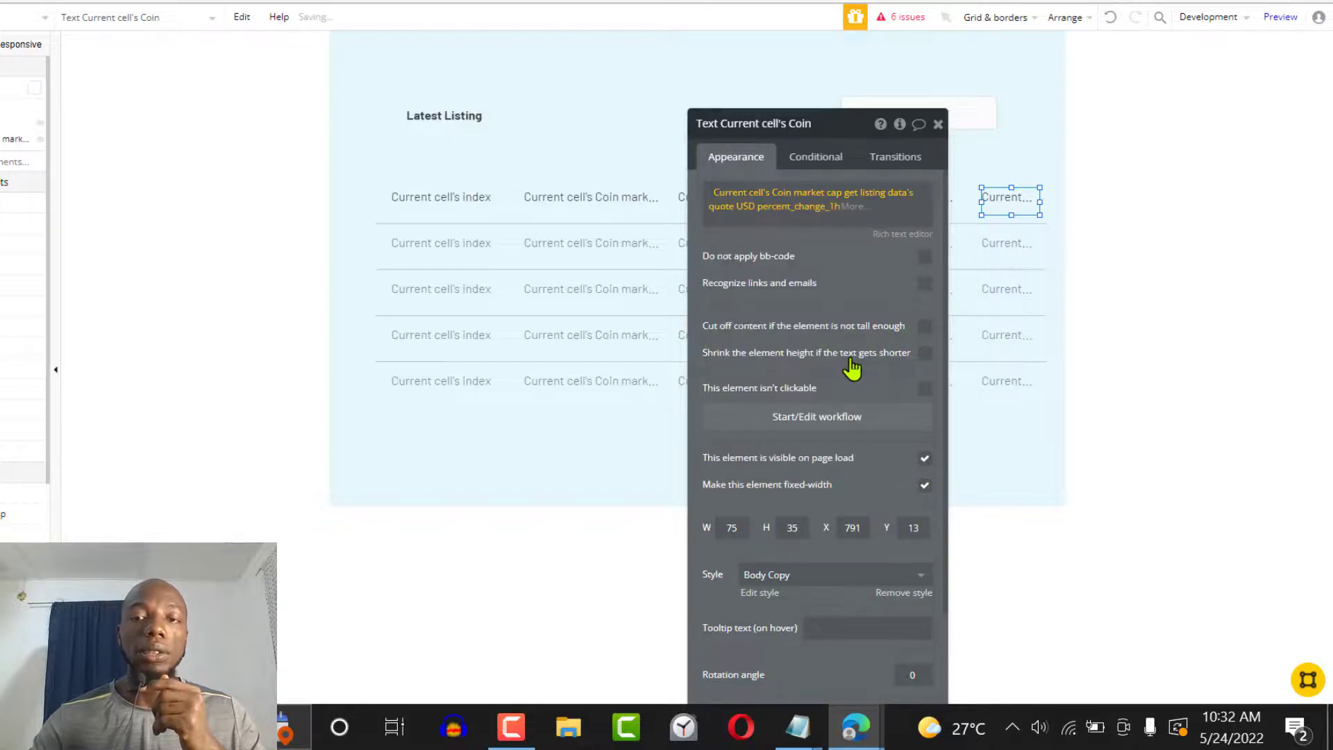
Format the quote USD percent_change_1h value as Percentage with 3 decimal places.
click(855, 207)
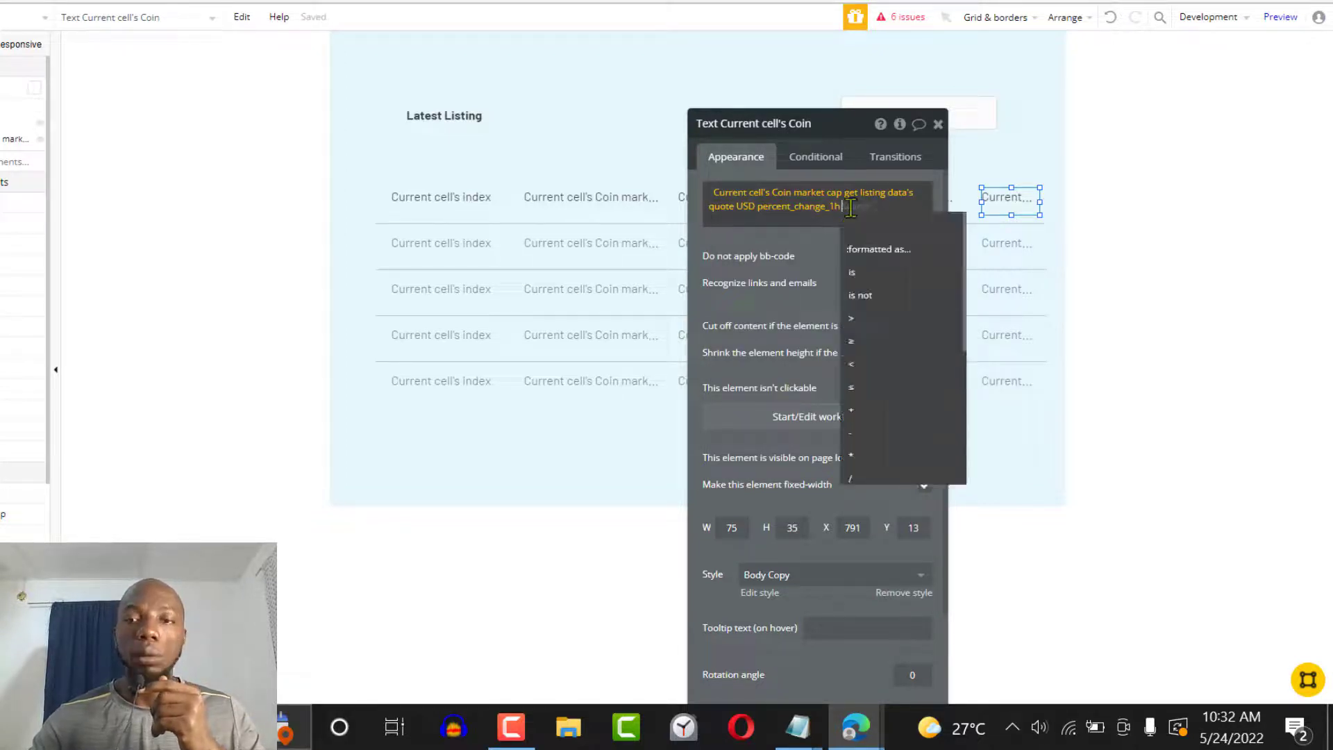
click(878, 250)
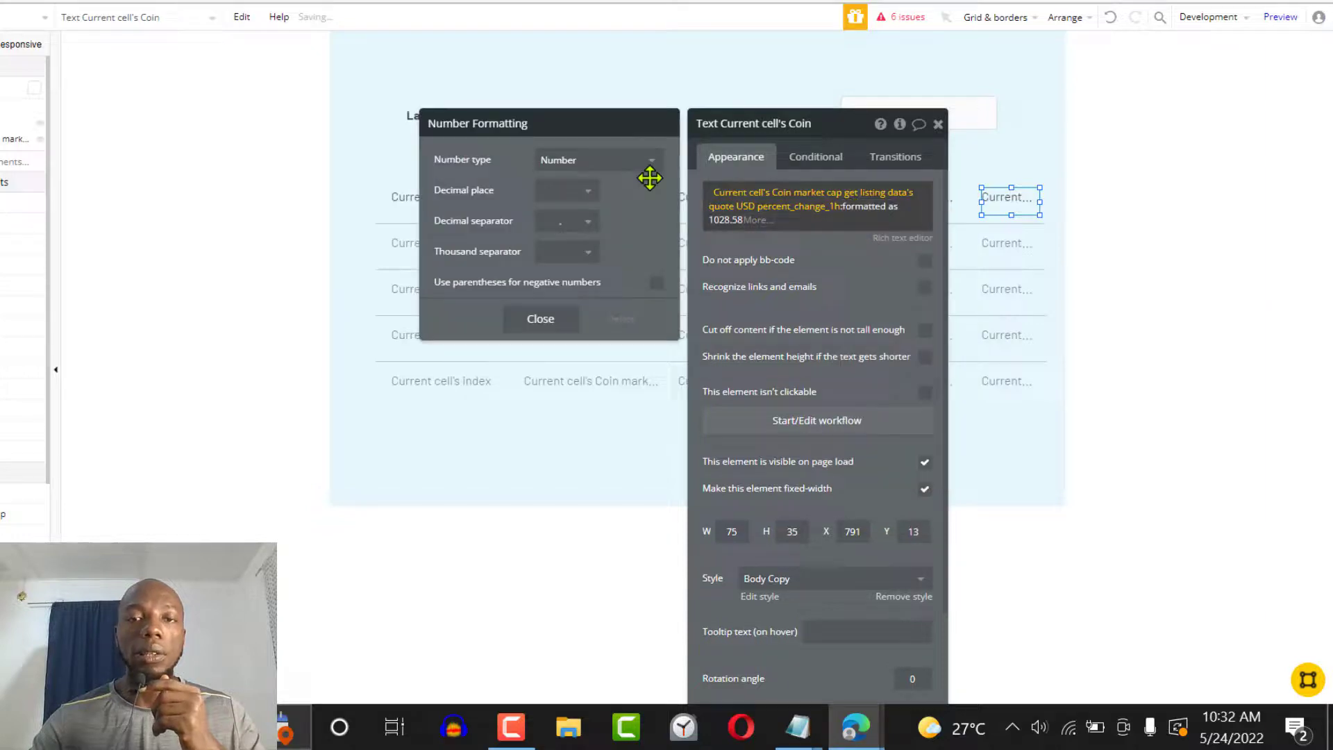
click(613, 157)
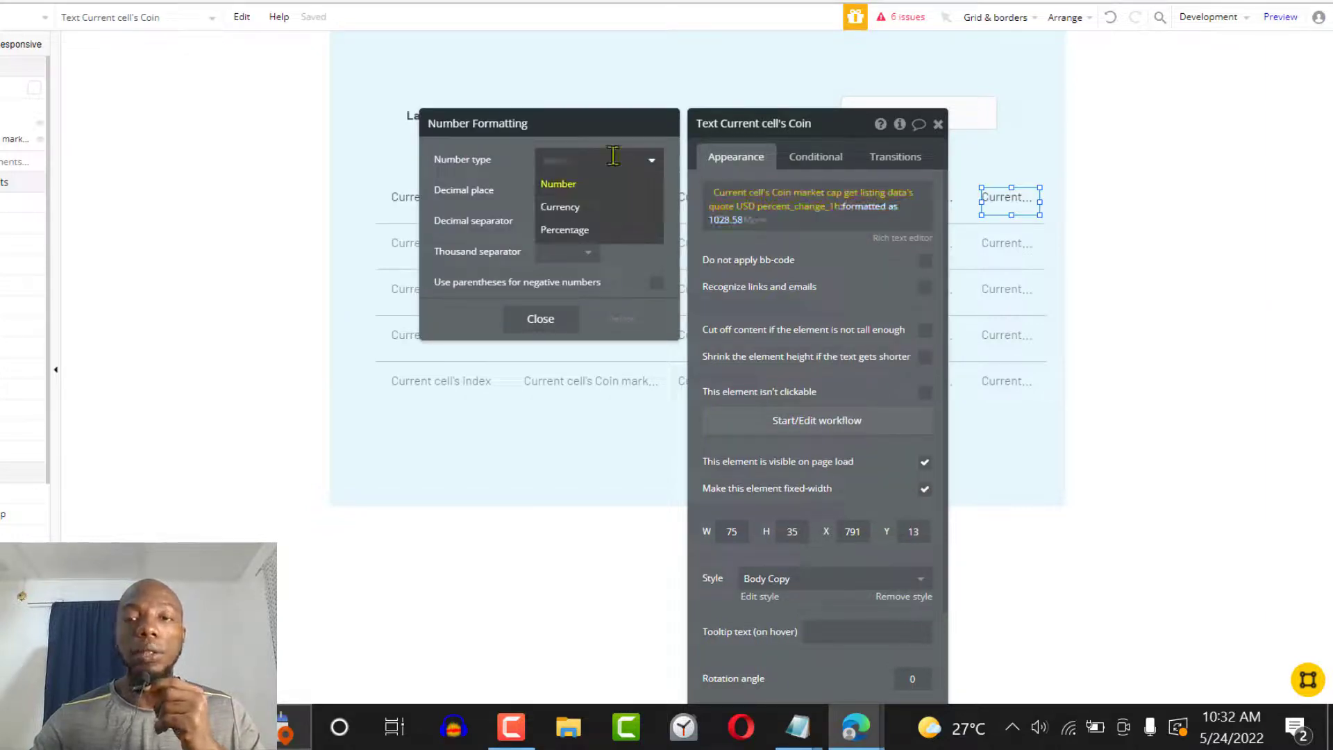
click(586, 230)
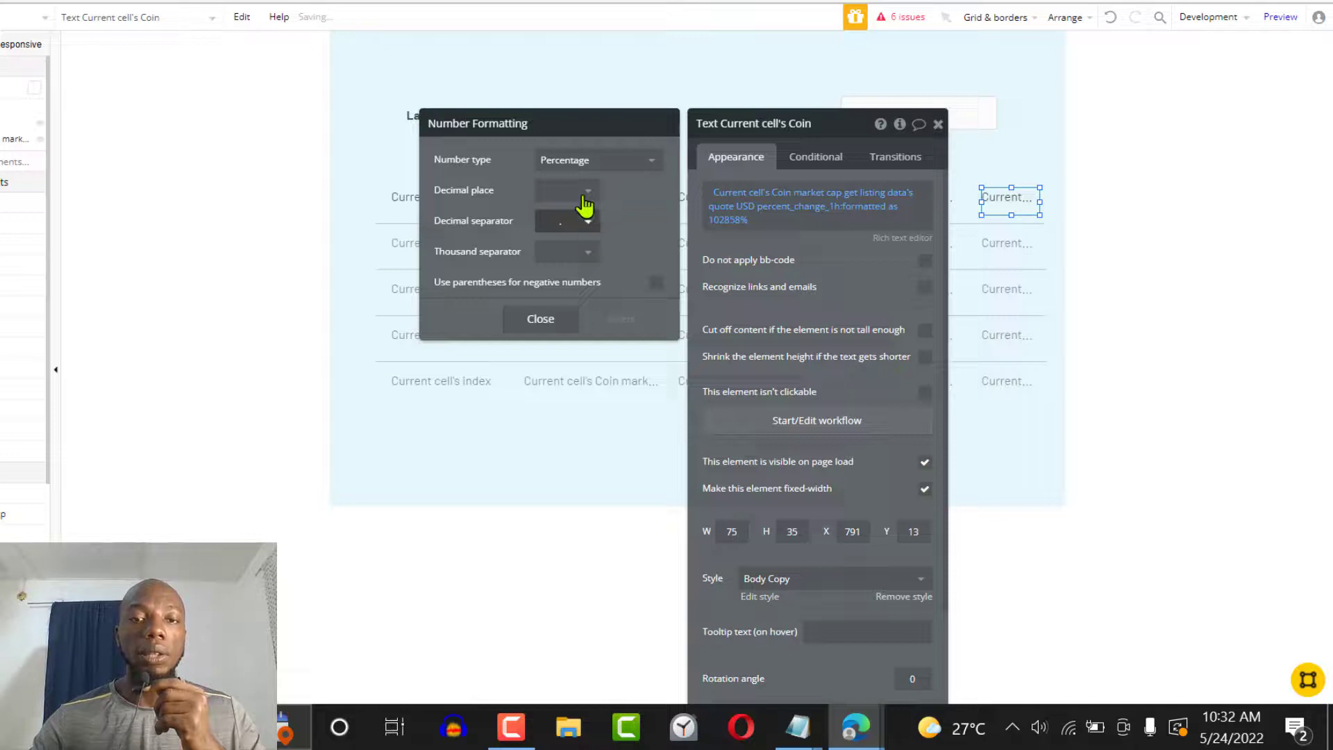
click(584, 198)
click(545, 308)
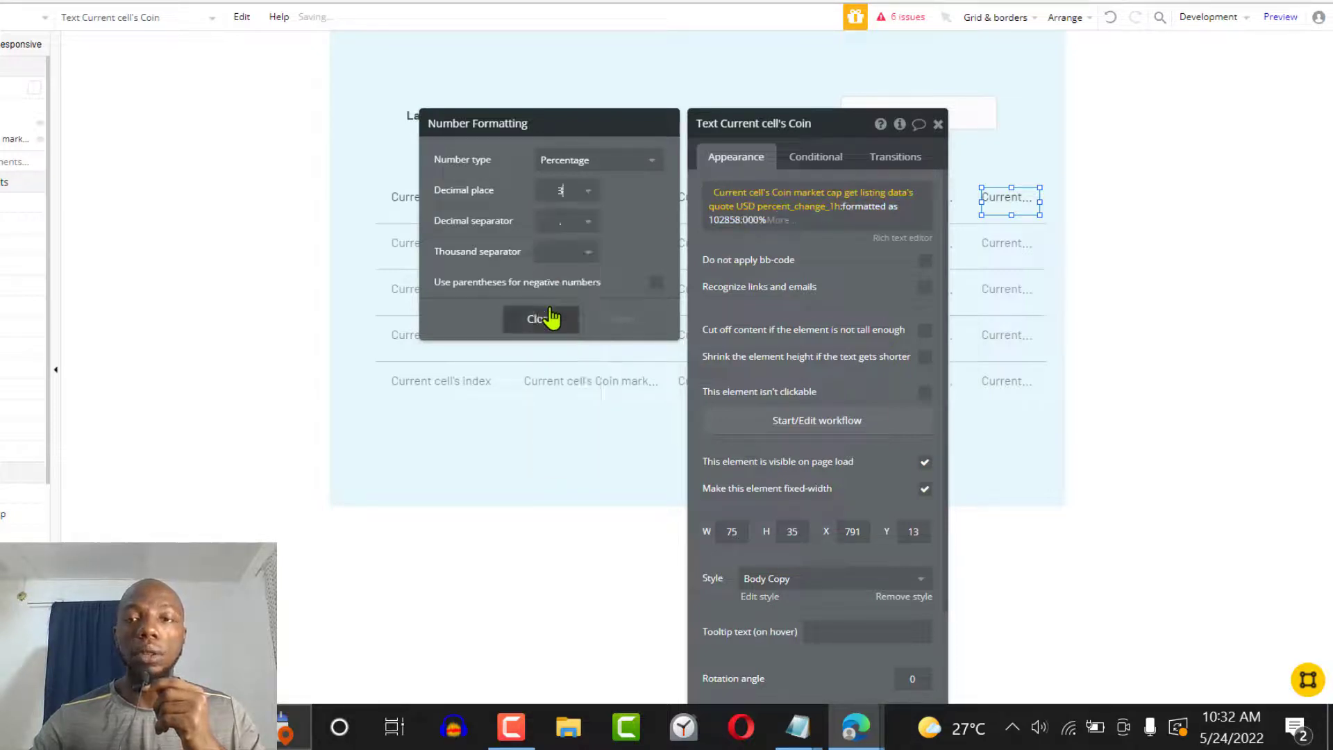
click(629, 228)
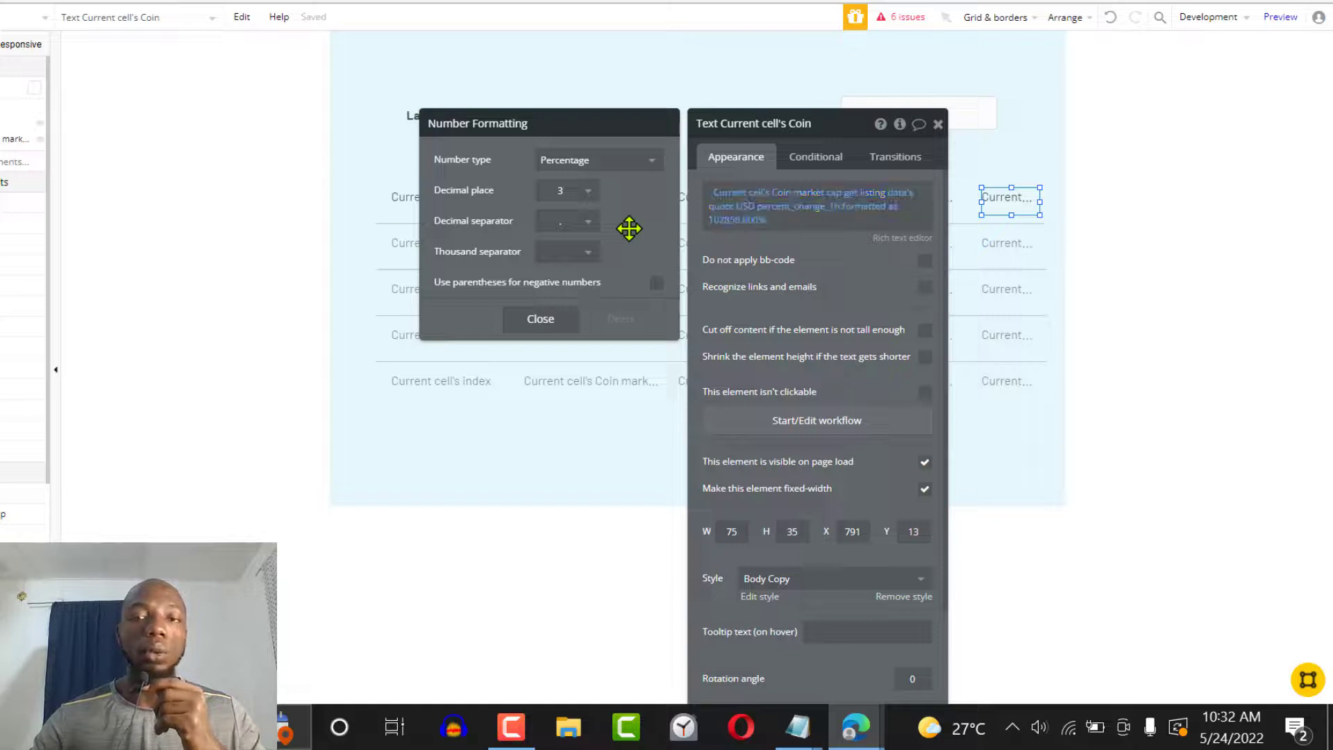
click(884, 271)
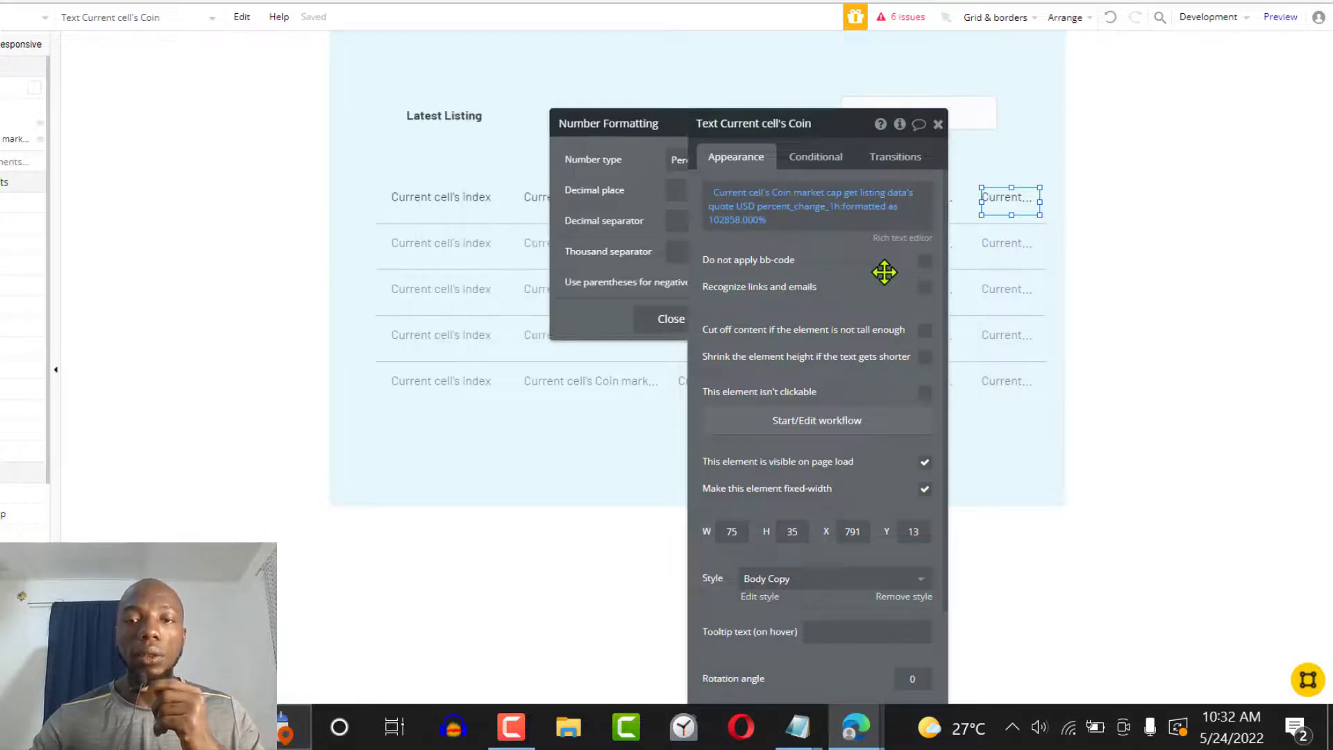
Remove the Body Copy style from the percent change text and set its font color to green #12E03B.
drag(850, 263, 635, 194)
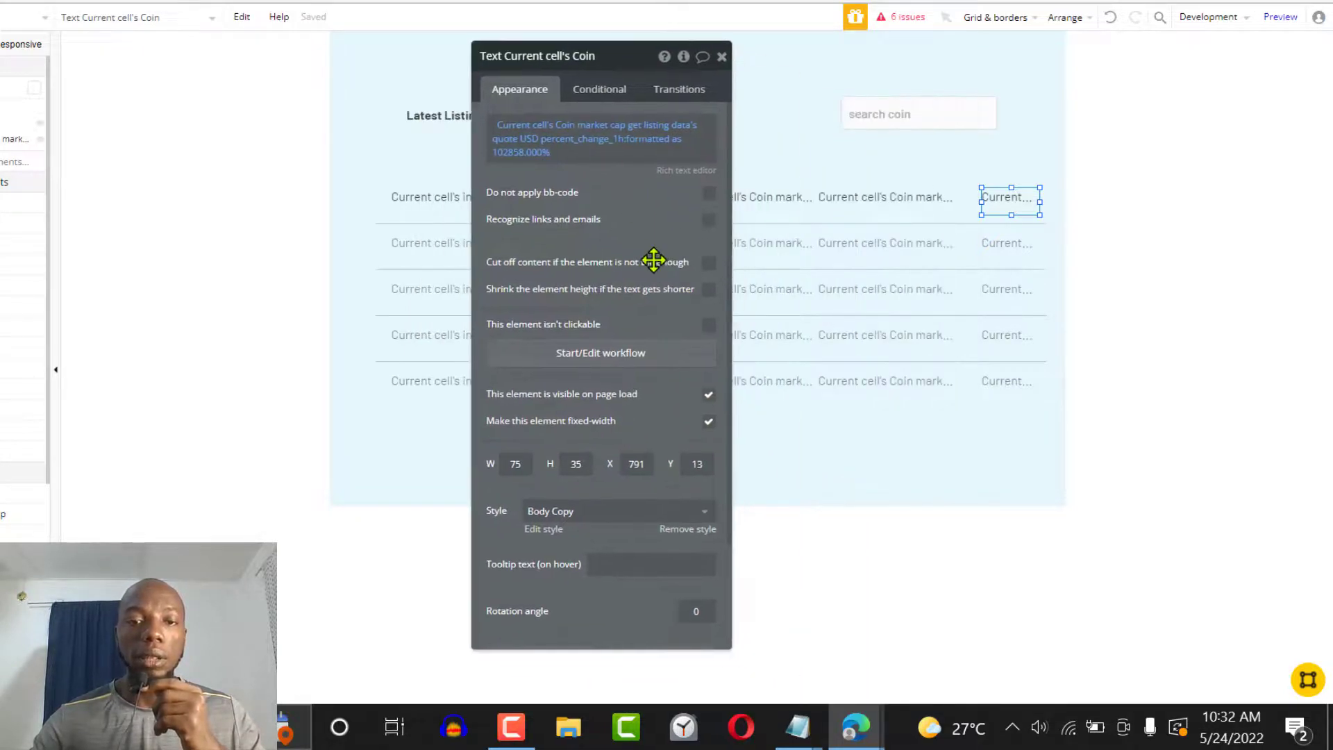
click(690, 535)
drag(728, 313, 731, 471)
click(688, 331)
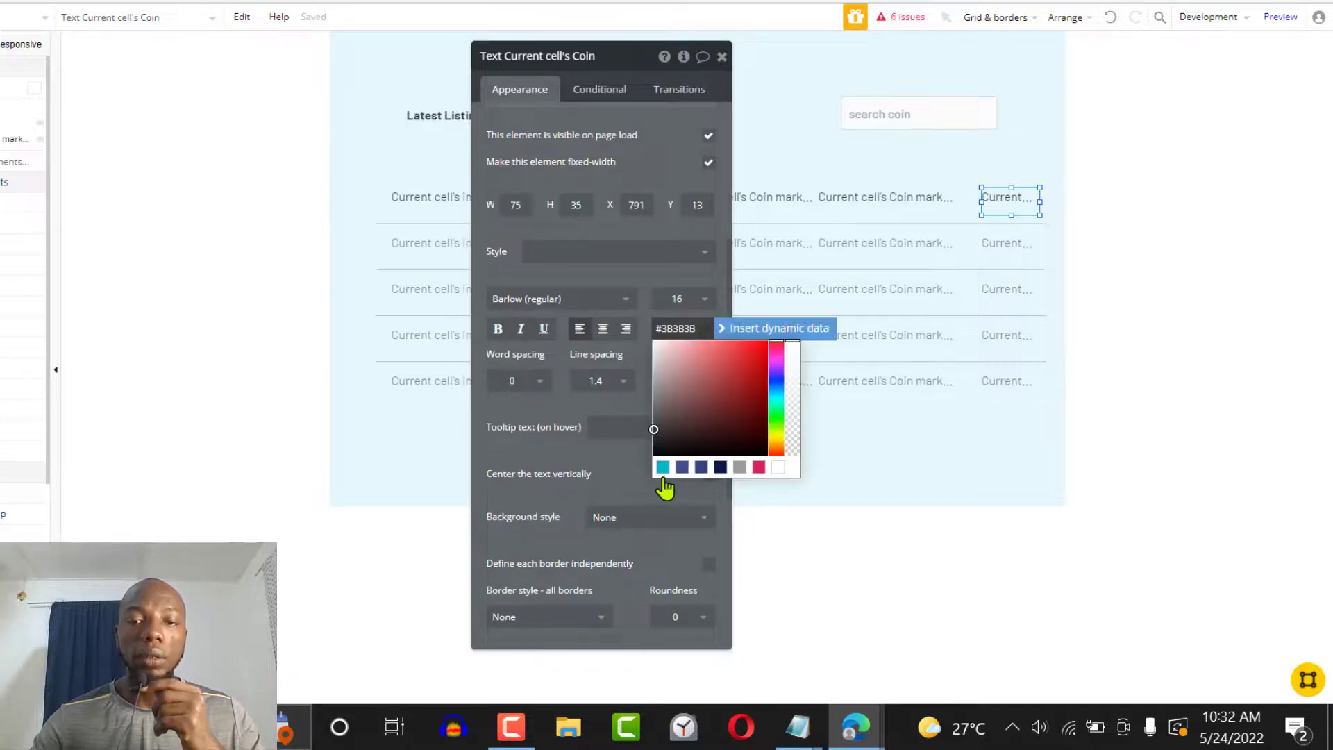
click(776, 420)
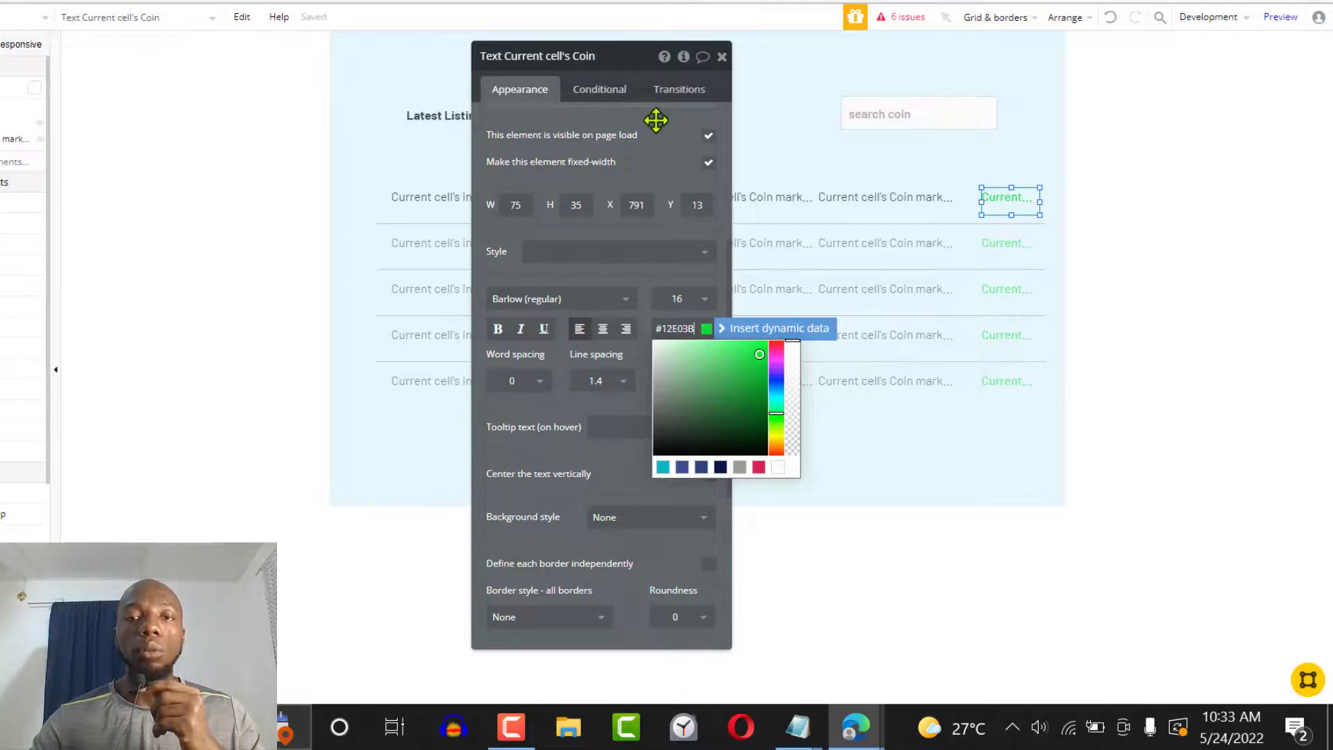
drag(656, 119, 643, 197)
drag(720, 328, 705, 167)
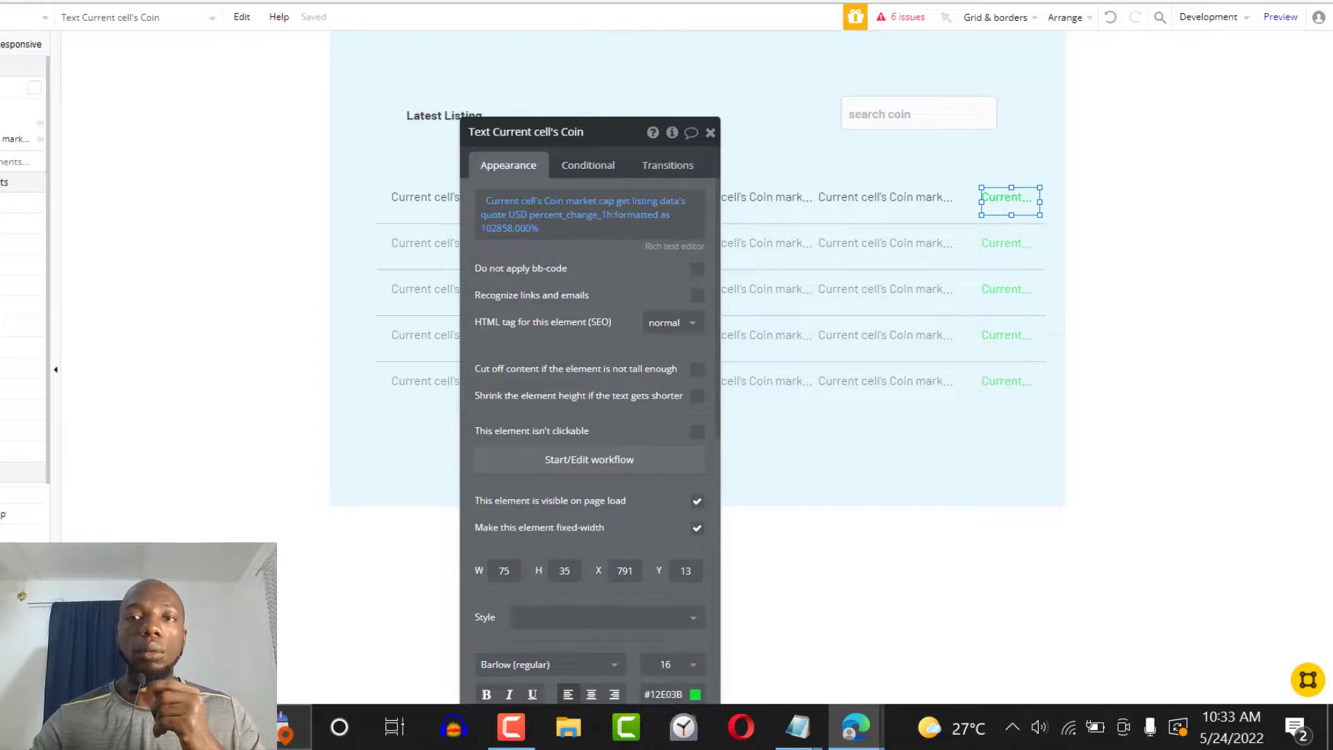
Preview the coin listing page and look through the rows of the repeating group.
click(1257, 17)
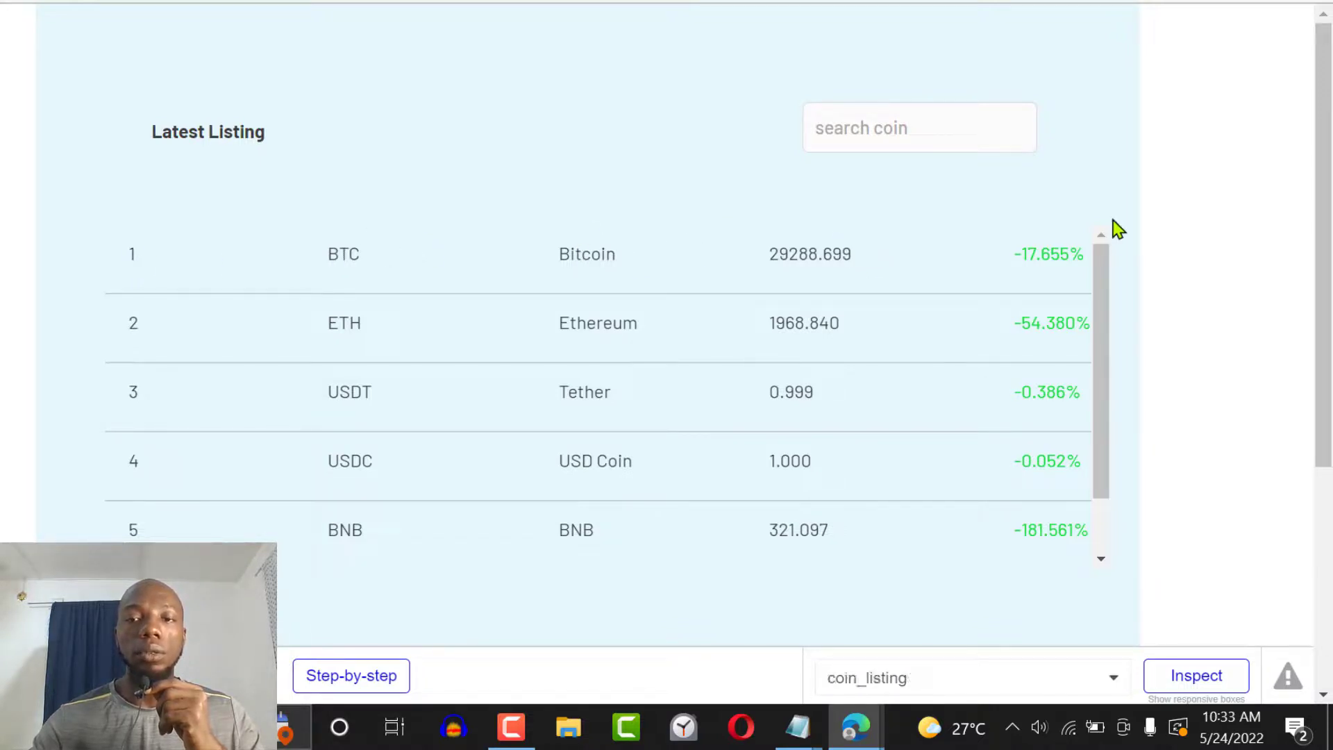
drag(1107, 298, 1105, 722)
drag(1102, 494, 1083, 289)
Test the coin search with "bit" and "coin", clearing the search field after each one.
click(929, 132)
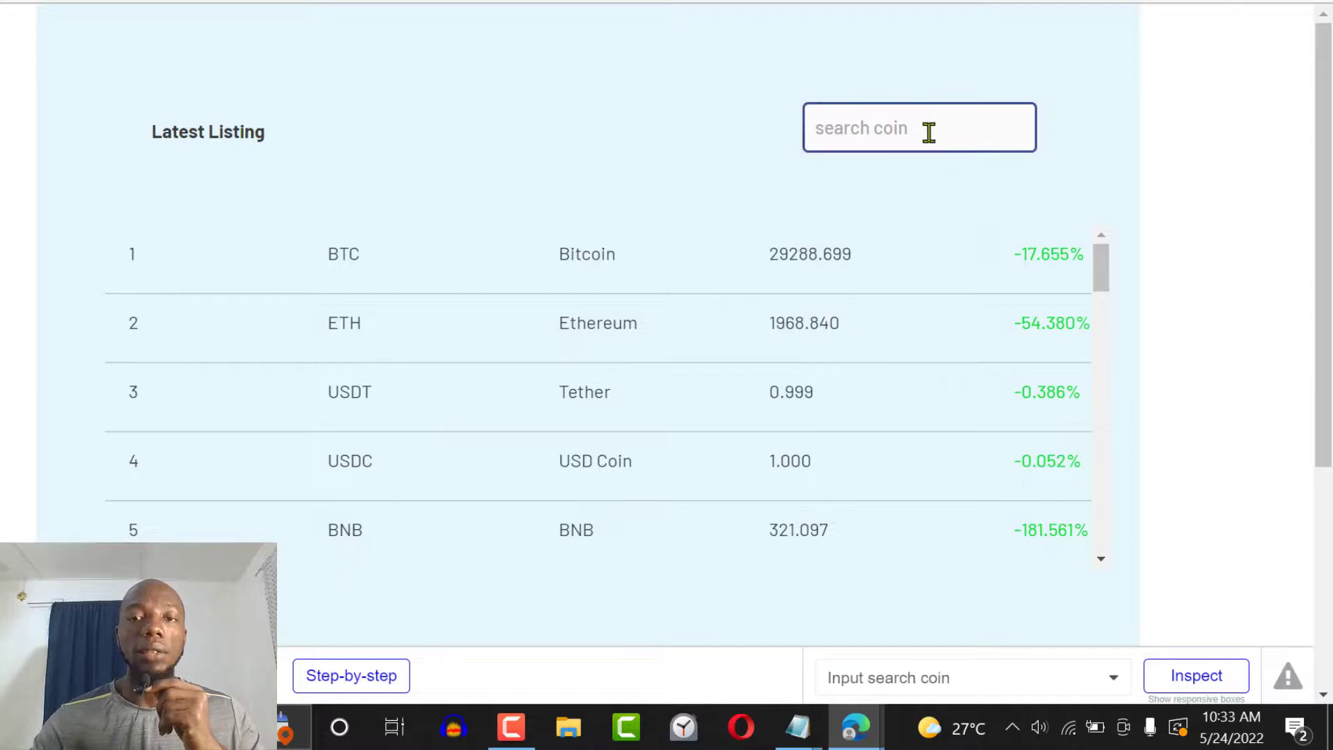
text(bit)
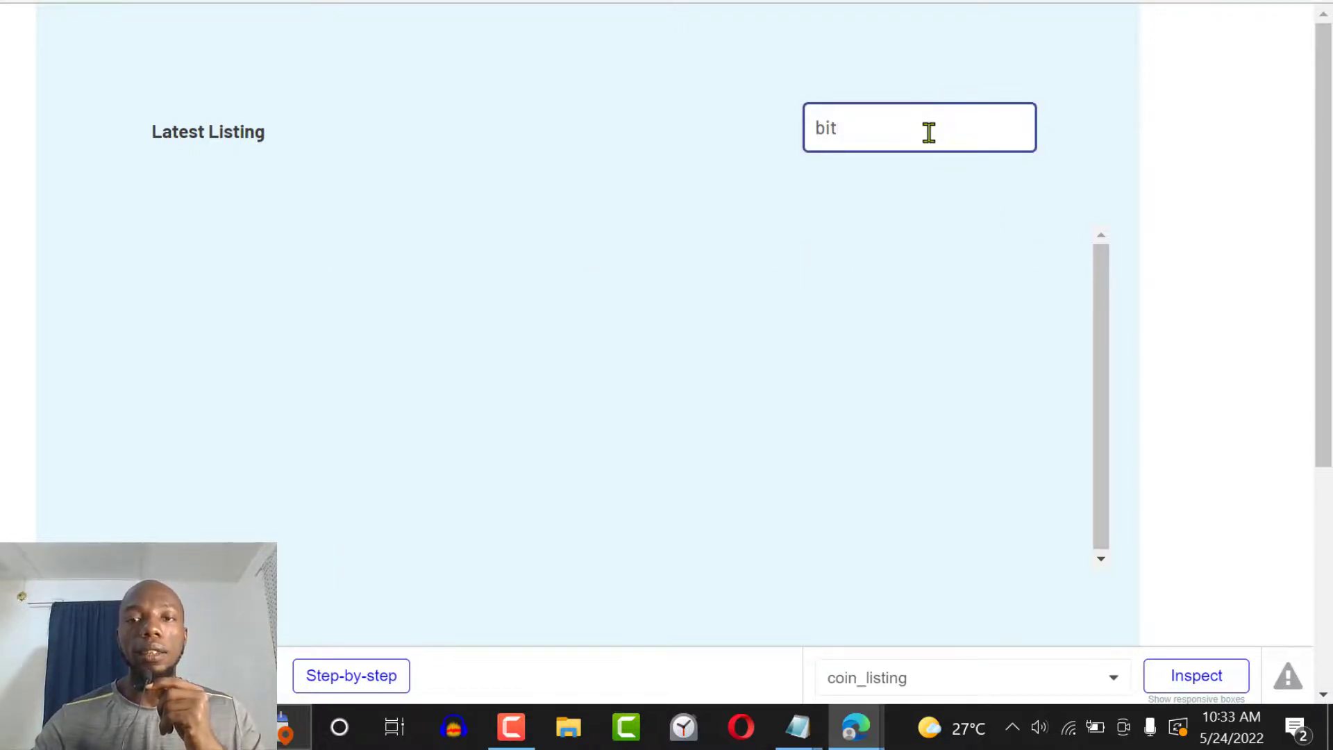
key(BackSpace)
key(BackSpace)
key(BackSpace)
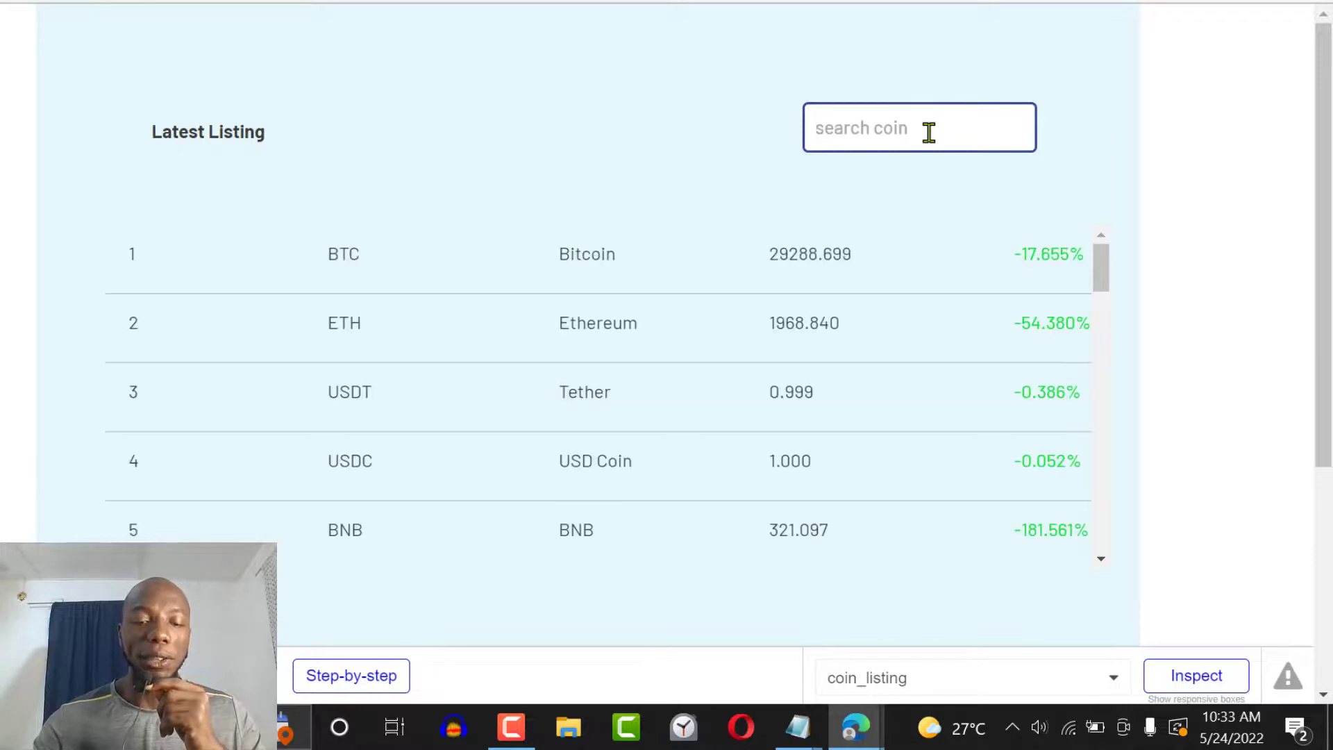
text(coin)
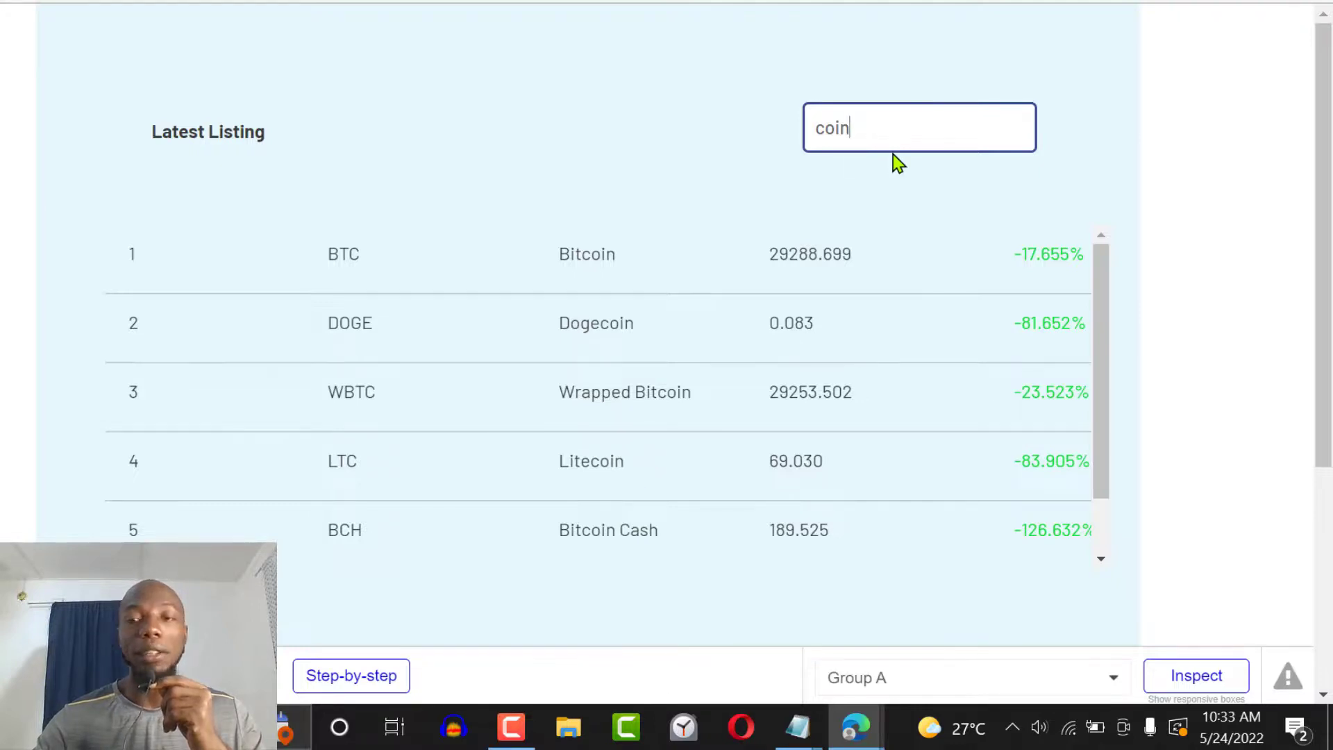
drag(1102, 386, 1107, 284)
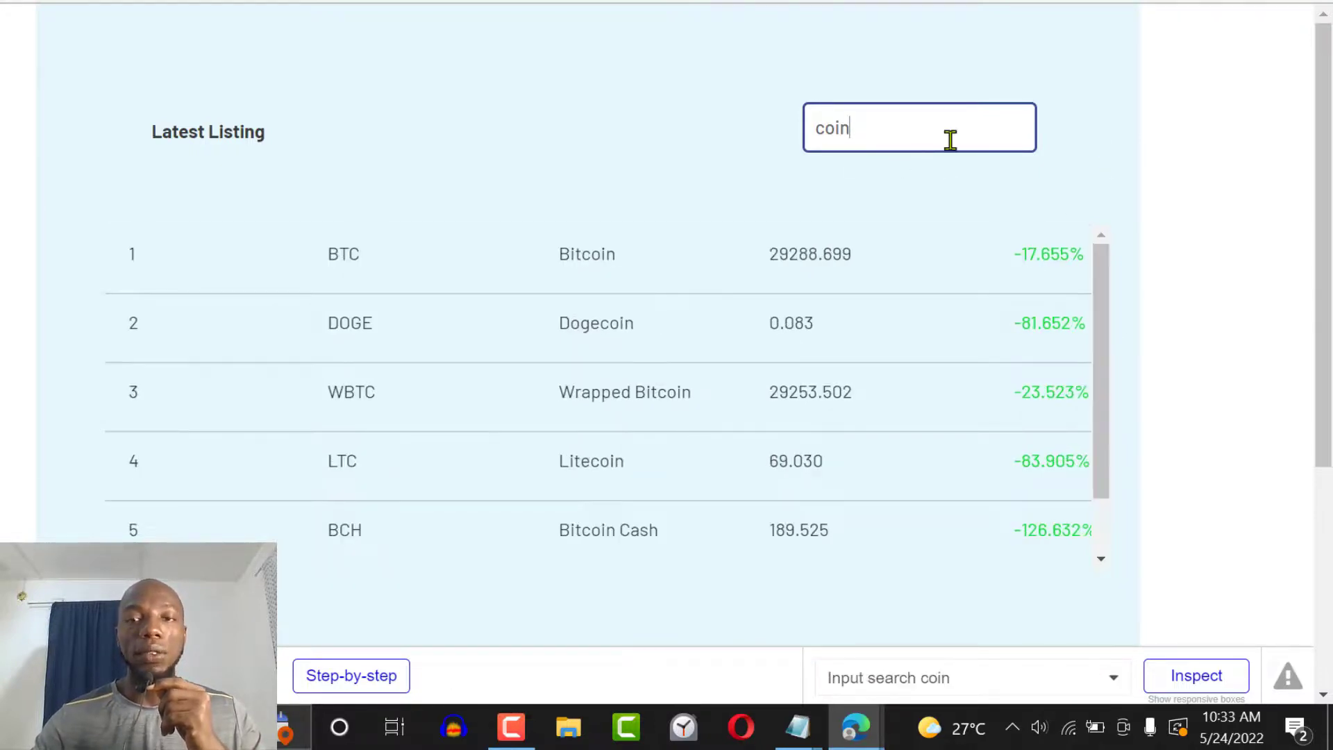
key(ctrl+a)
key(BackSpace)
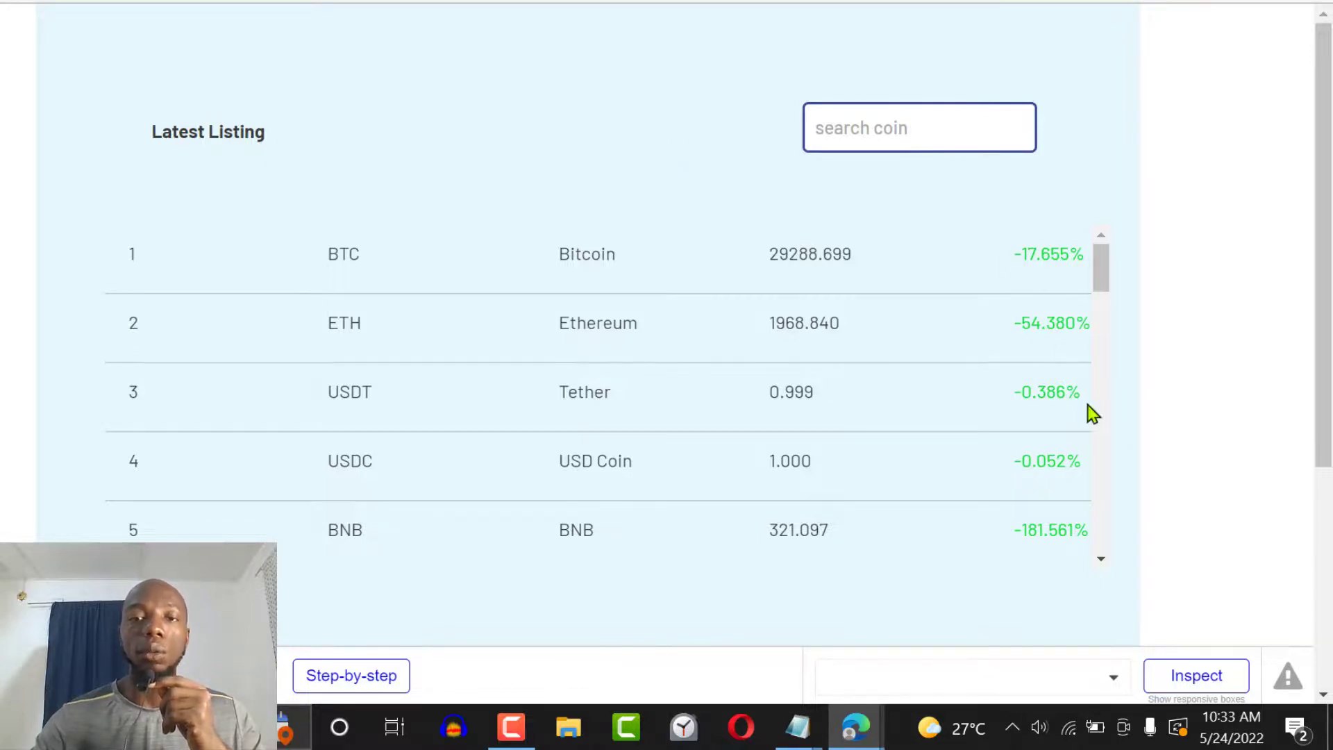
Back in the editor, add a condition to the percent change text for when the current cell's quote USD percent_change_1h < 0.
key(ctrl+shift+Tab)
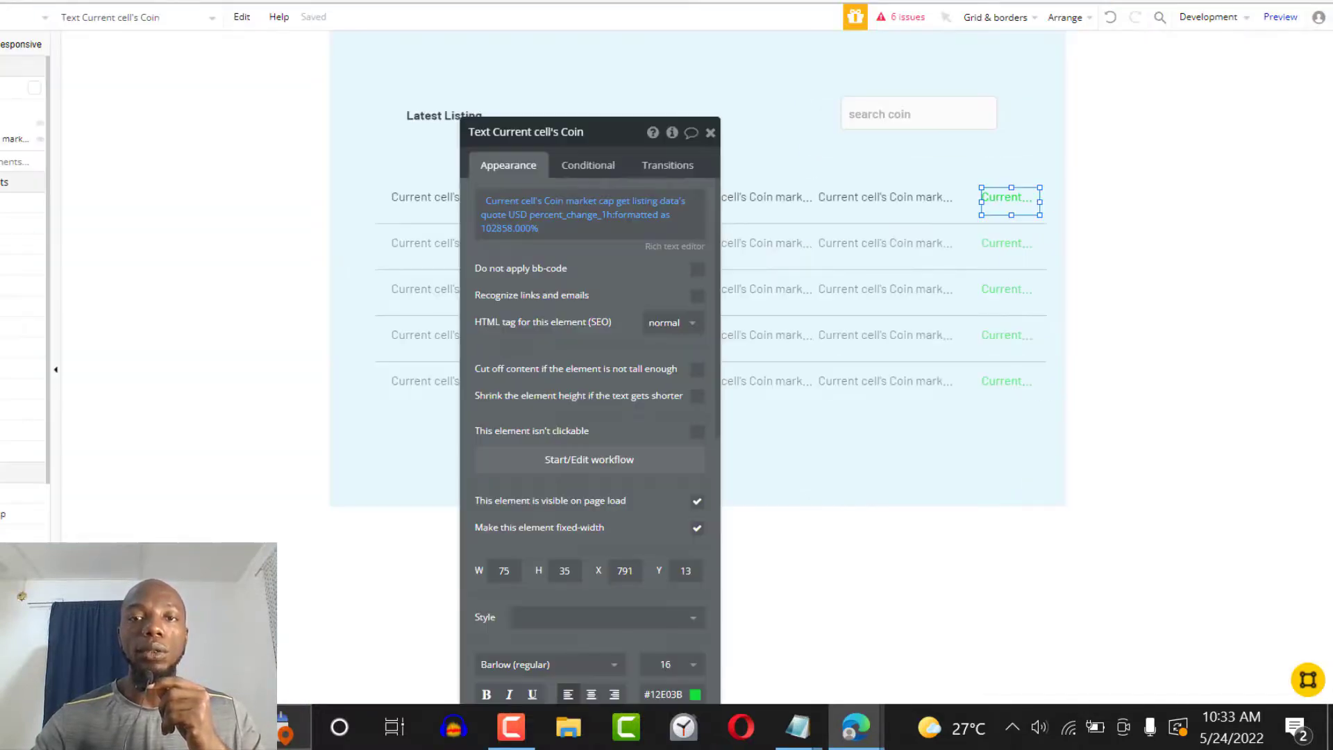
click(590, 167)
click(555, 197)
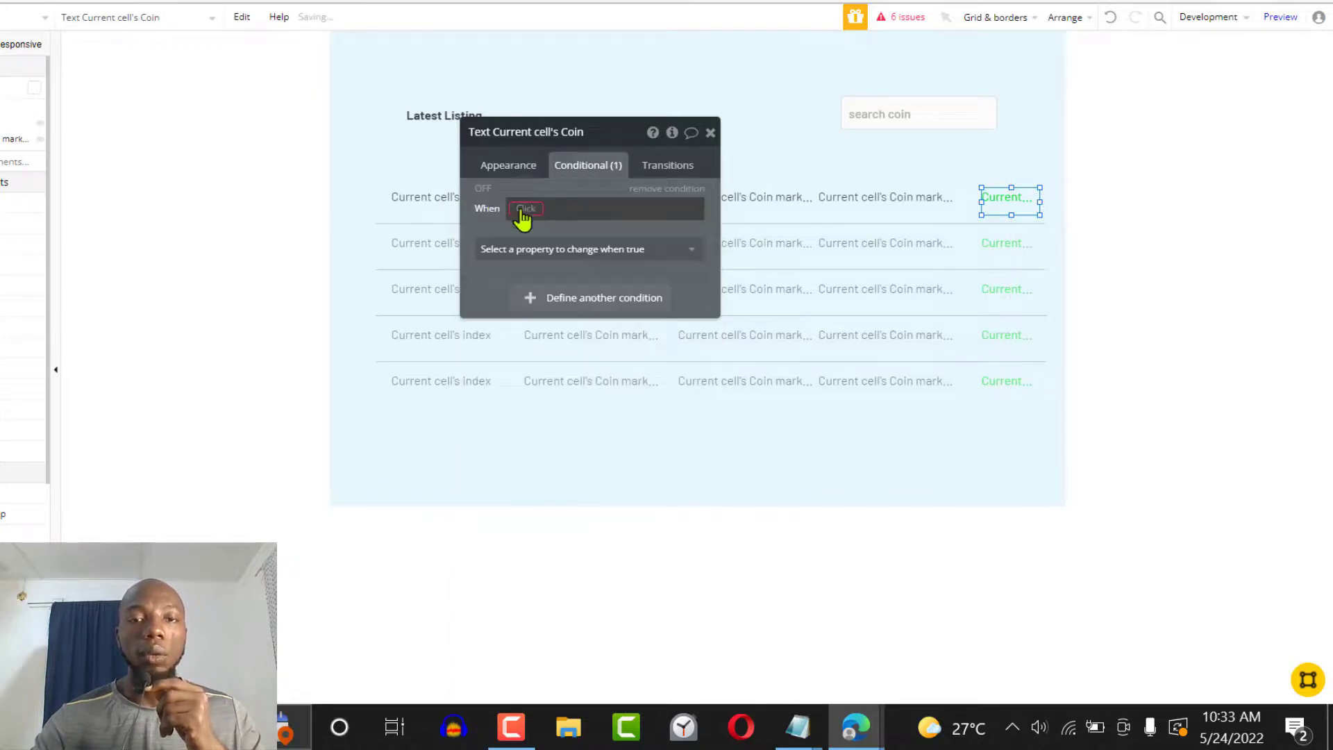
click(525, 209)
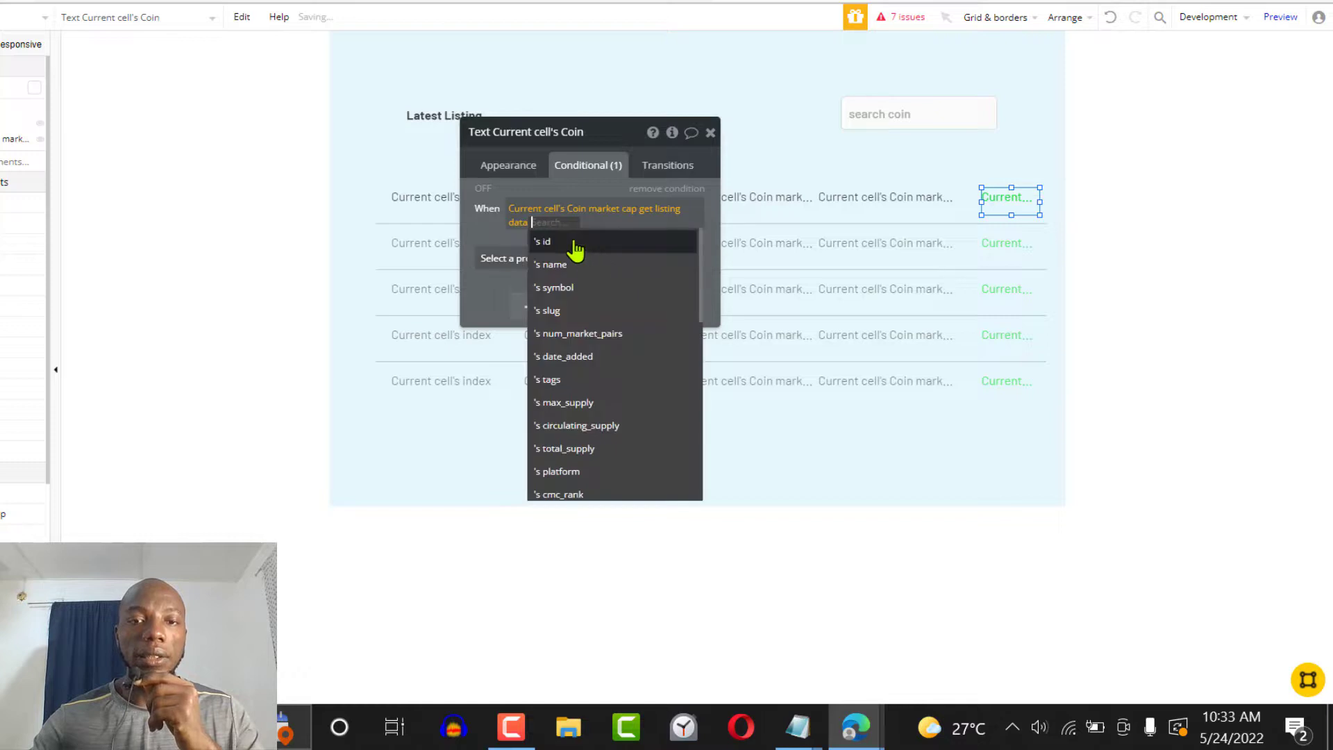
drag(703, 300, 702, 408)
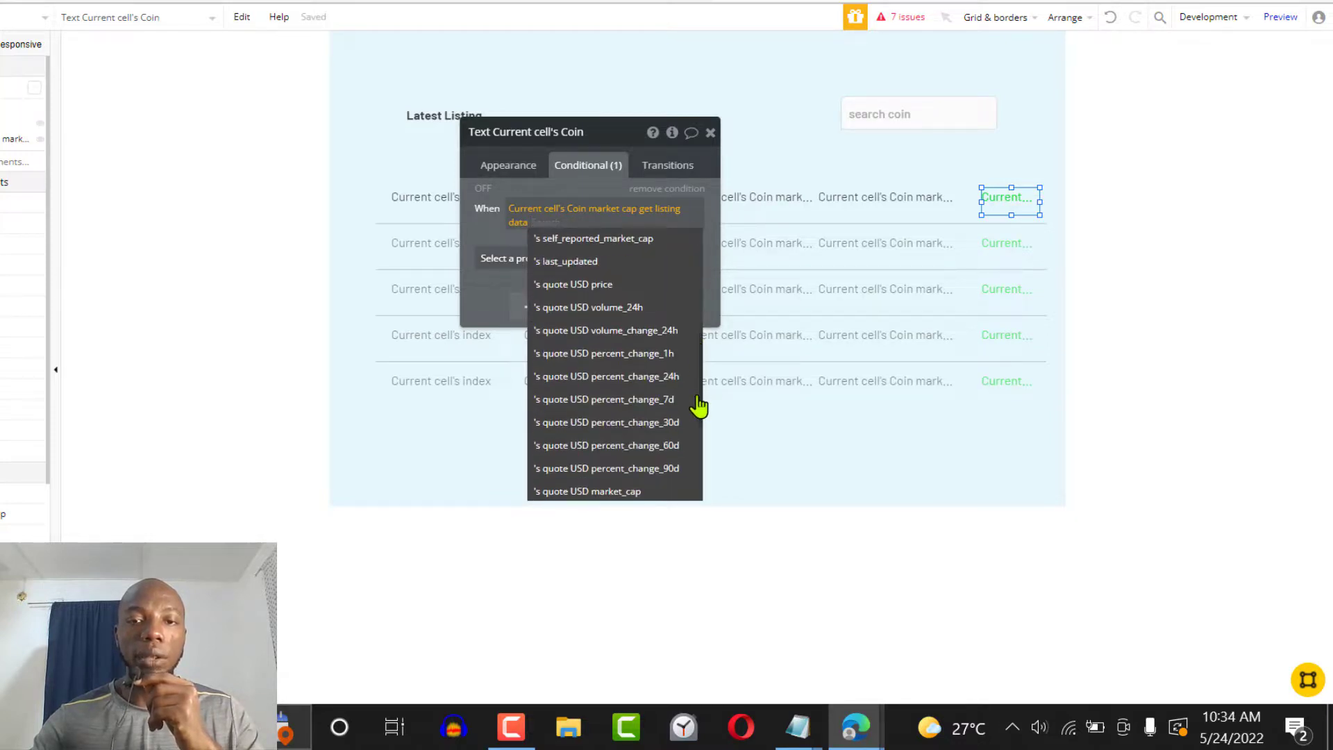
click(629, 360)
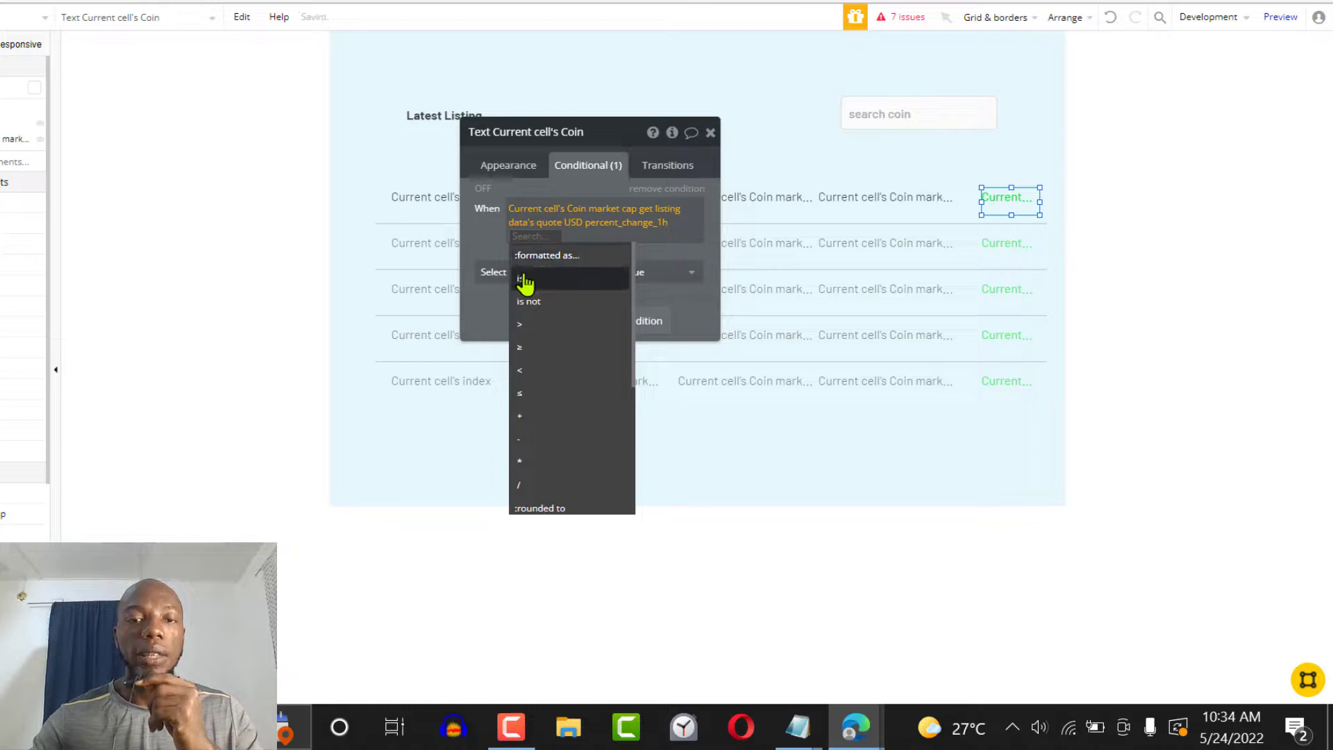
click(522, 371)
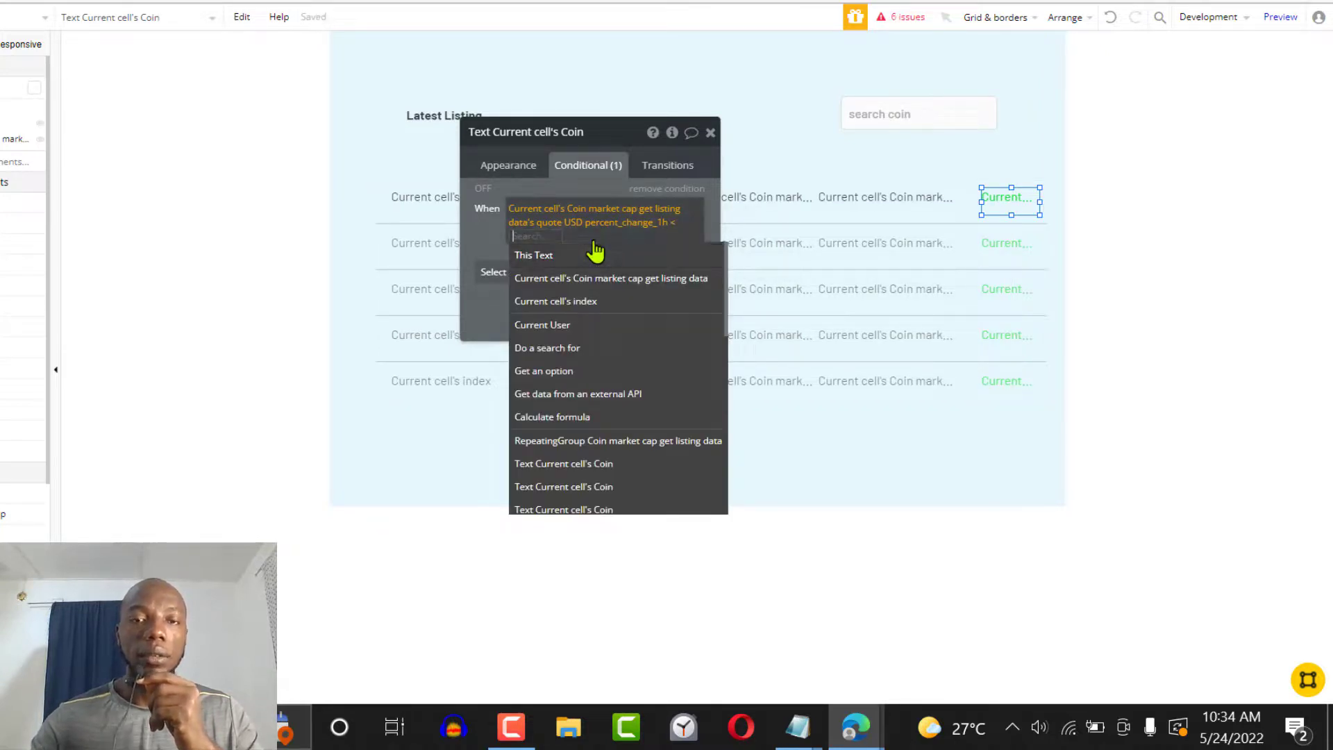
text(0)
Make the negative-change condition set the text's font color to red #F00332.
click(531, 260)
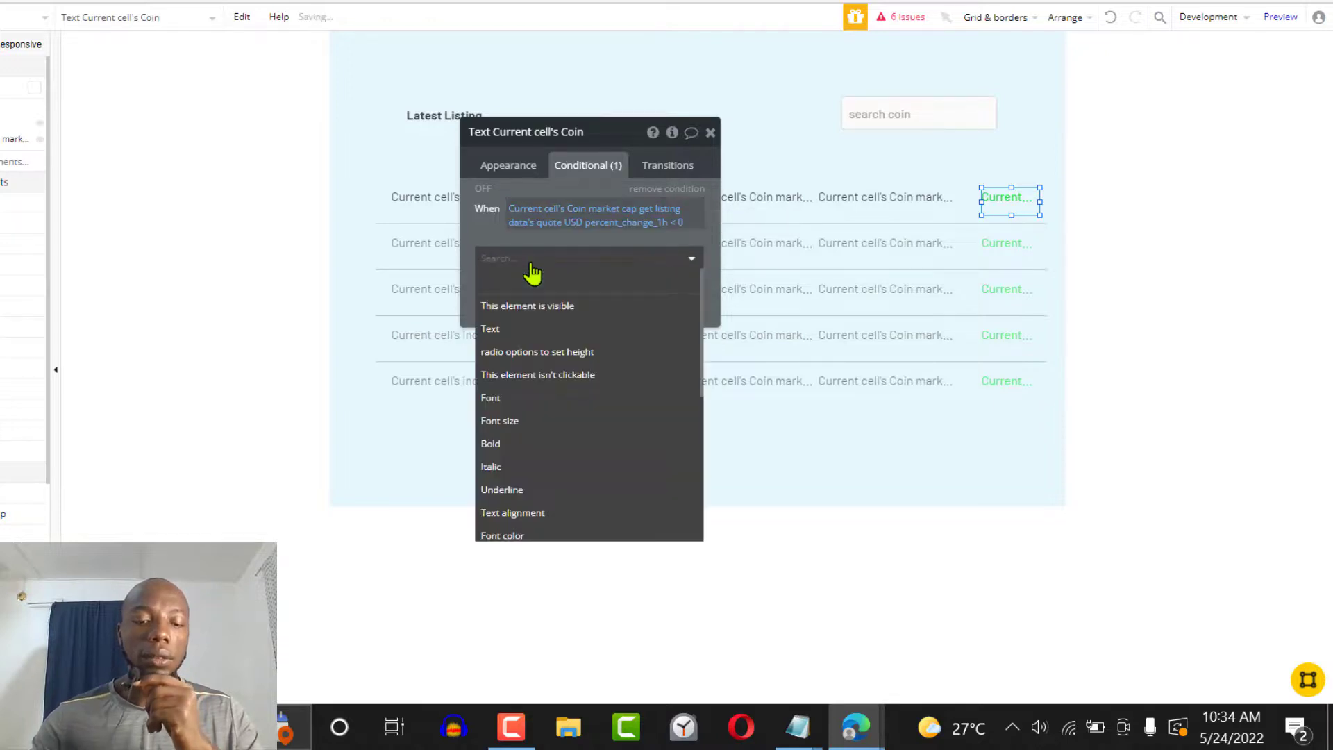
text(col)
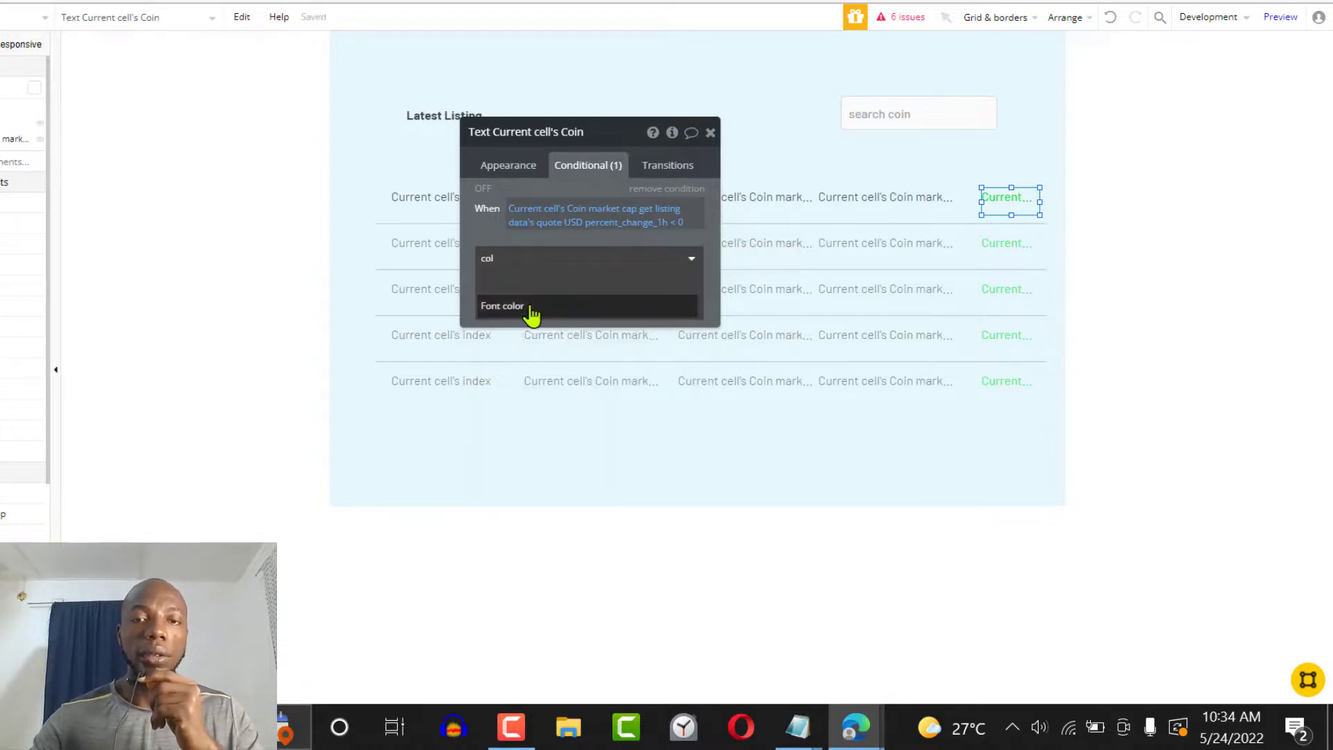
click(531, 307)
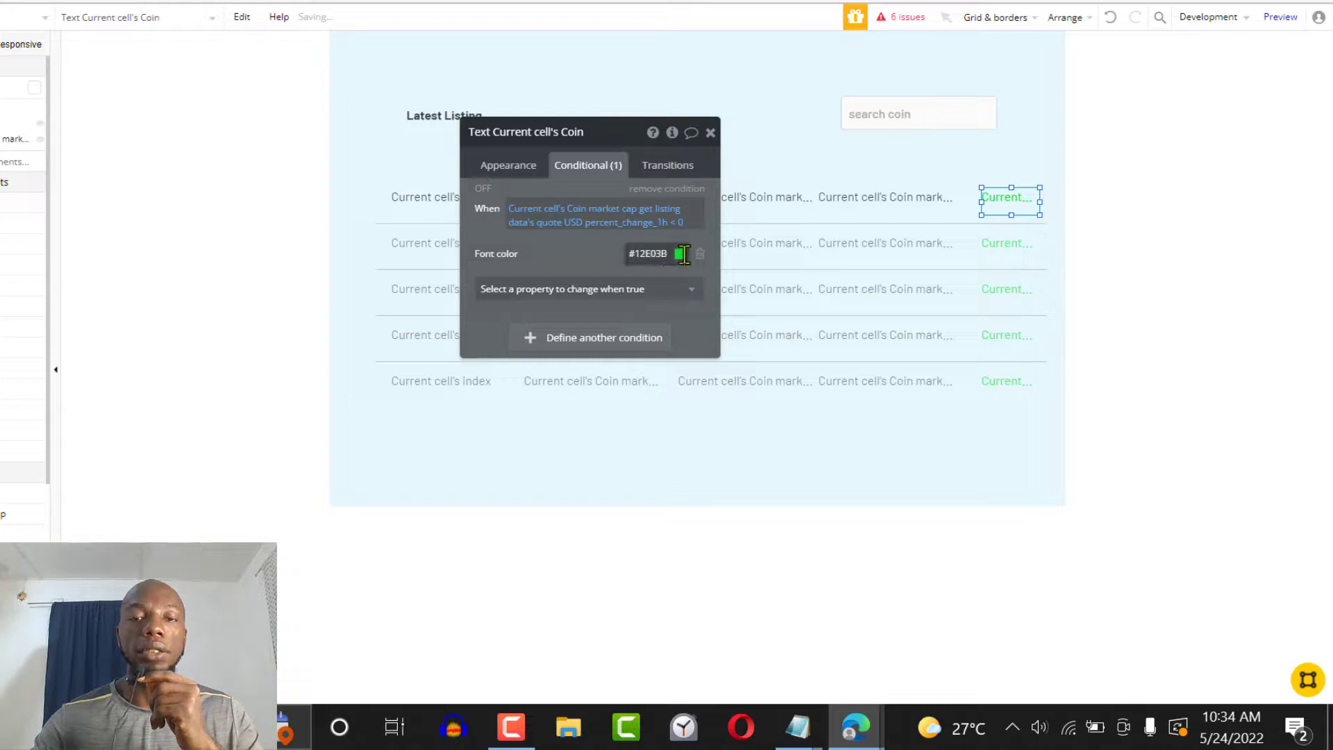
click(682, 253)
click(748, 270)
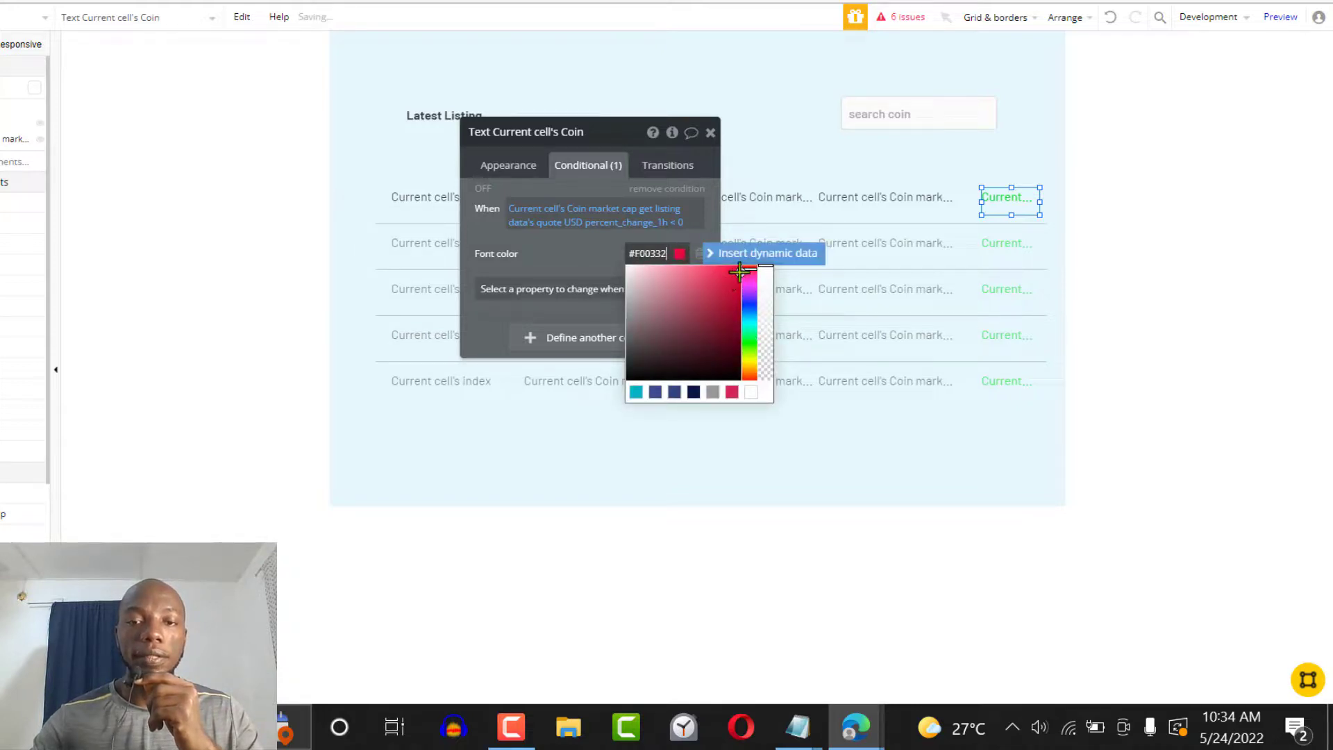
click(545, 268)
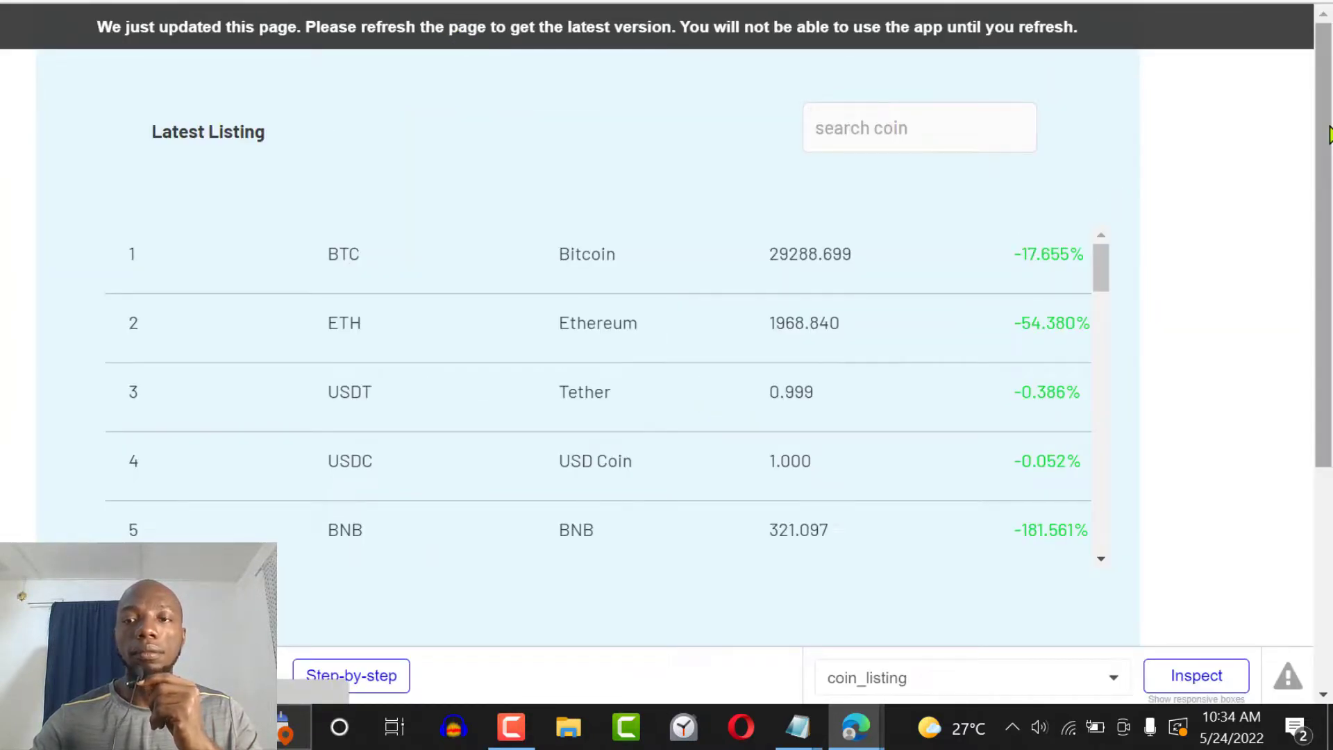
Refresh the preview and check the percent change colors of the coins further down the listing.
key(F5)
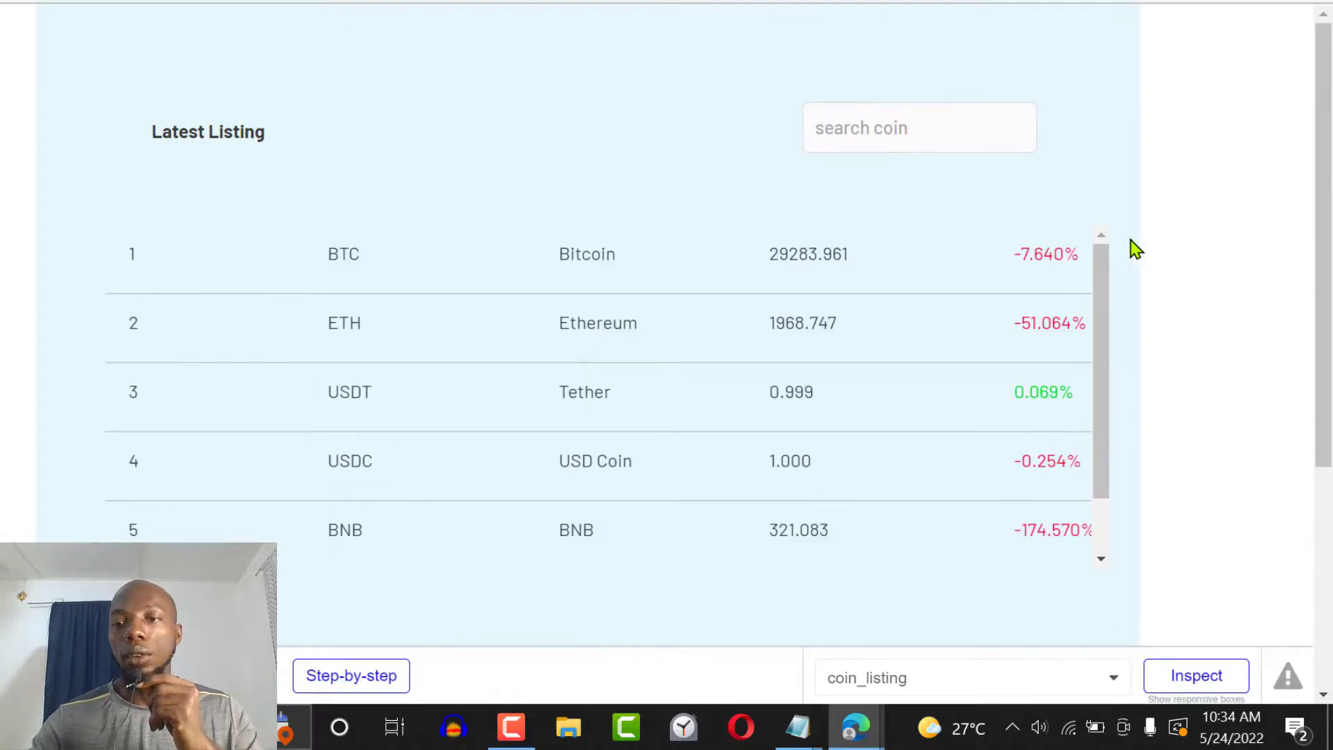
scroll(1107, 303, down, 7)
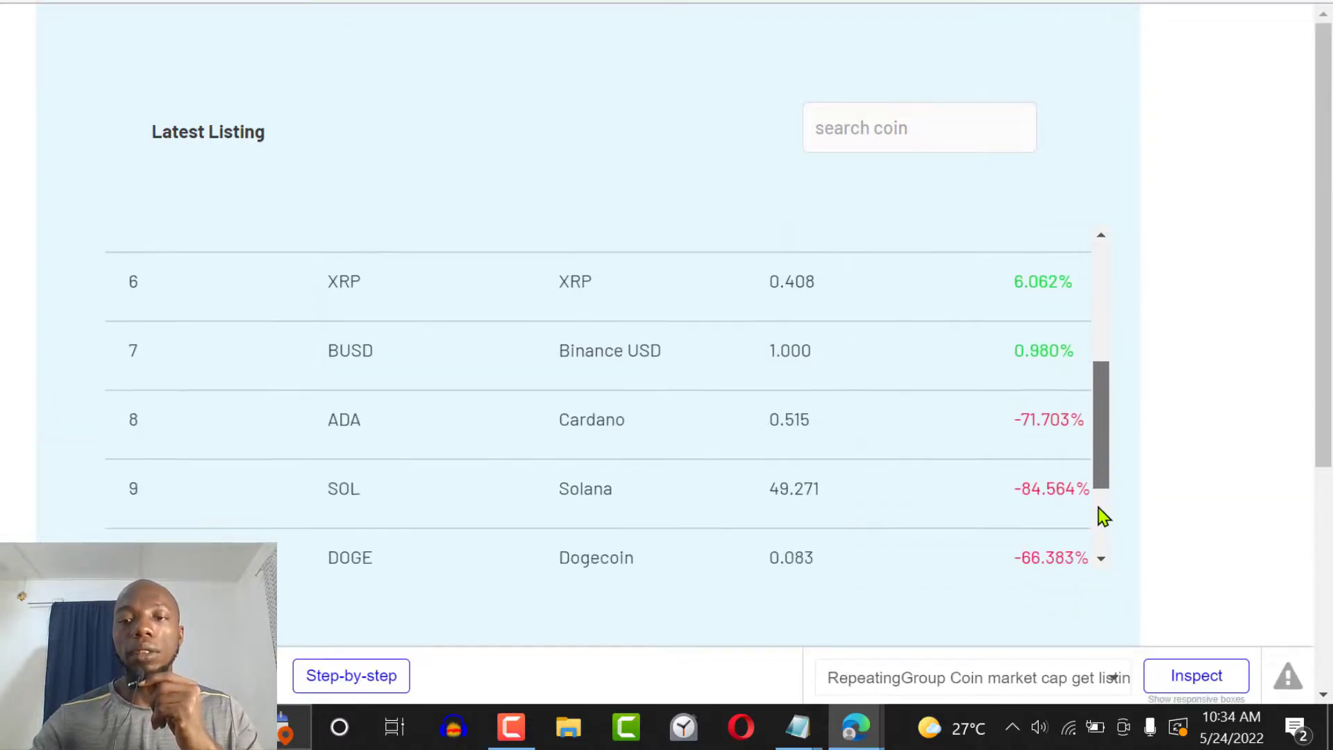
drag(1109, 493, 1107, 500)
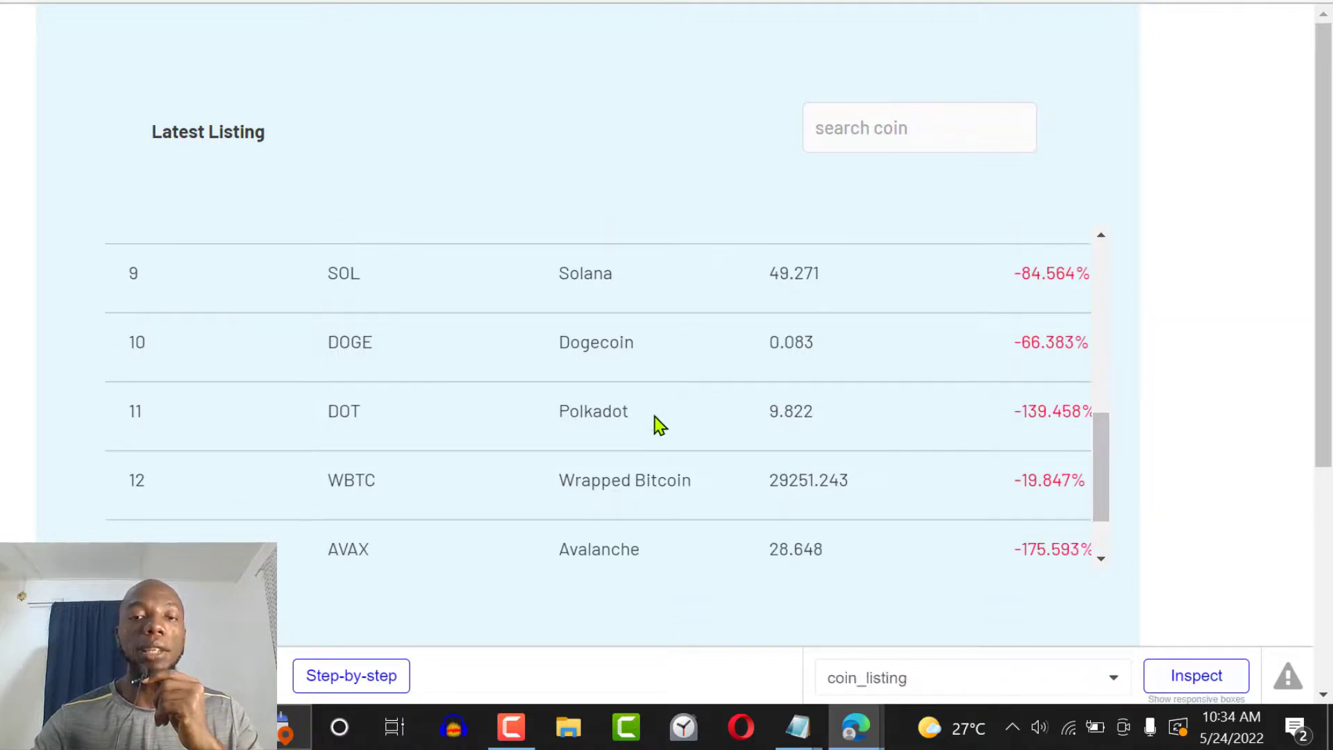
drag(655, 422, 495, 437)
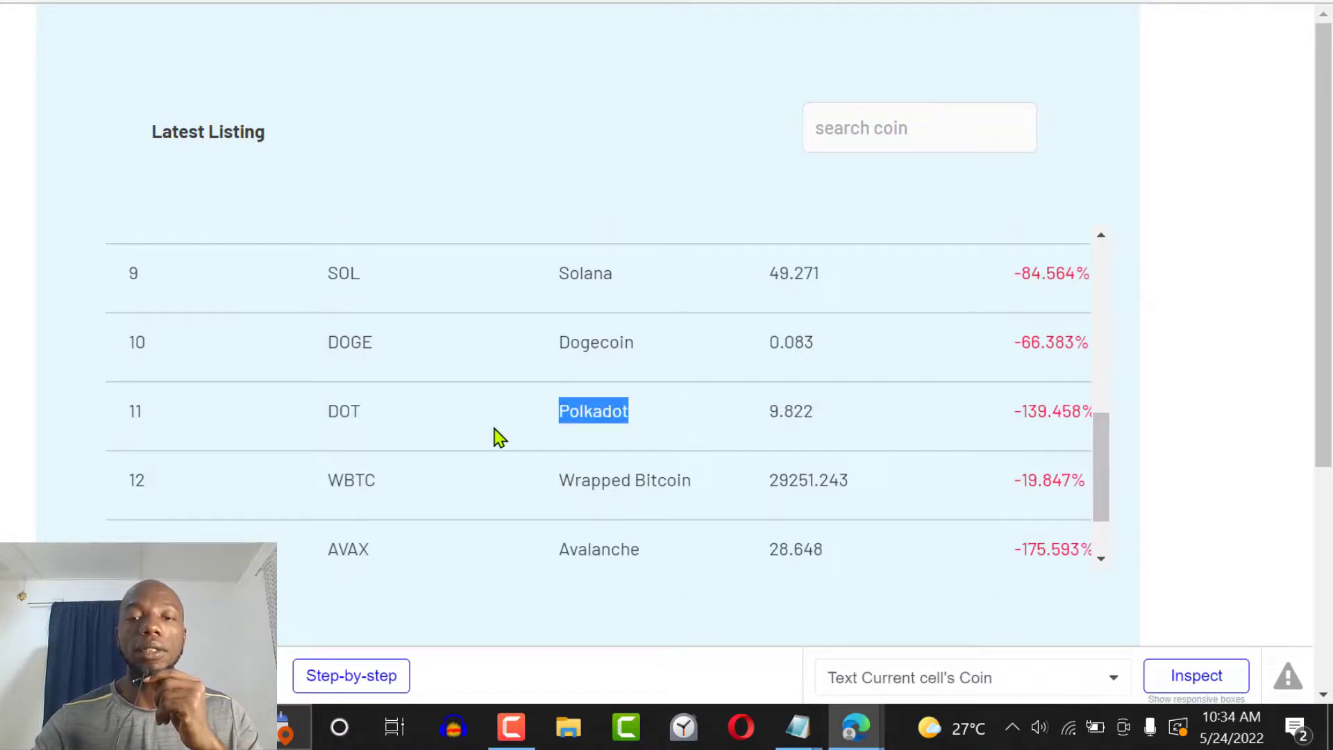
click(831, 424)
drag(1108, 470, 1107, 552)
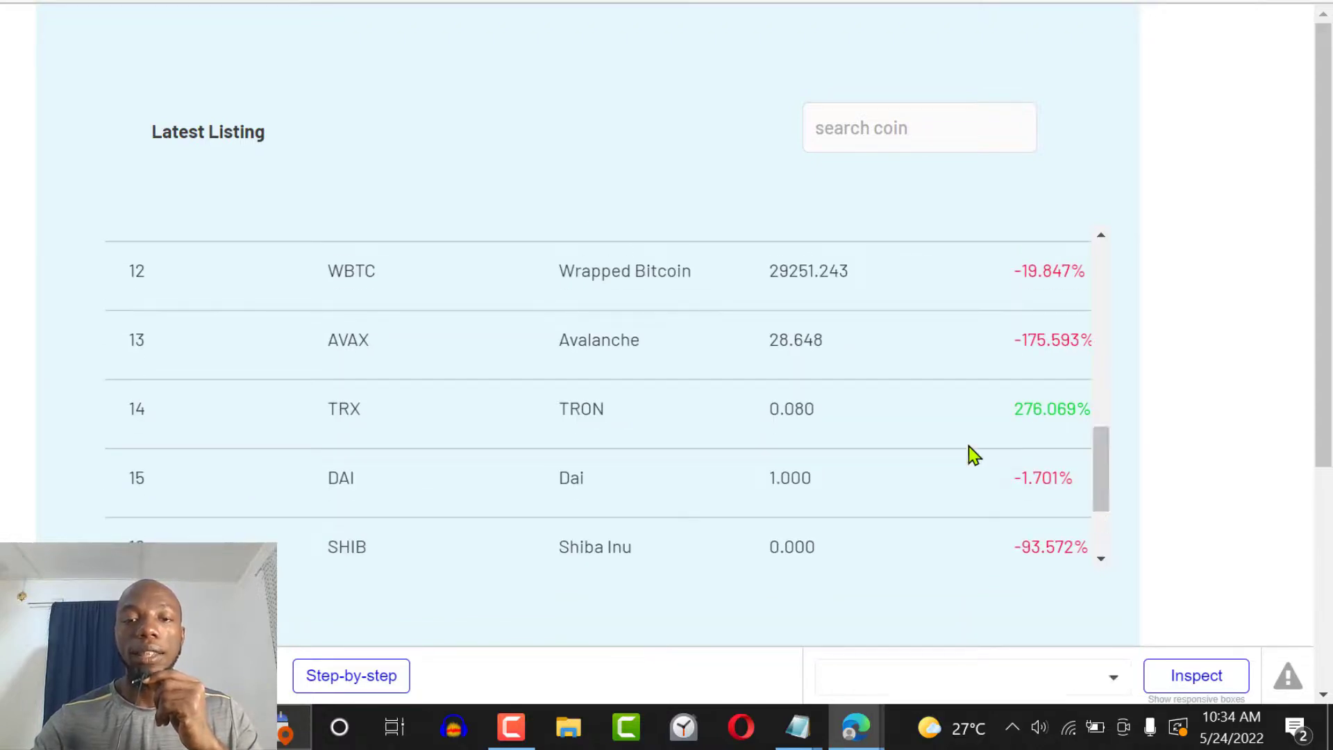
triple_click(632, 421)
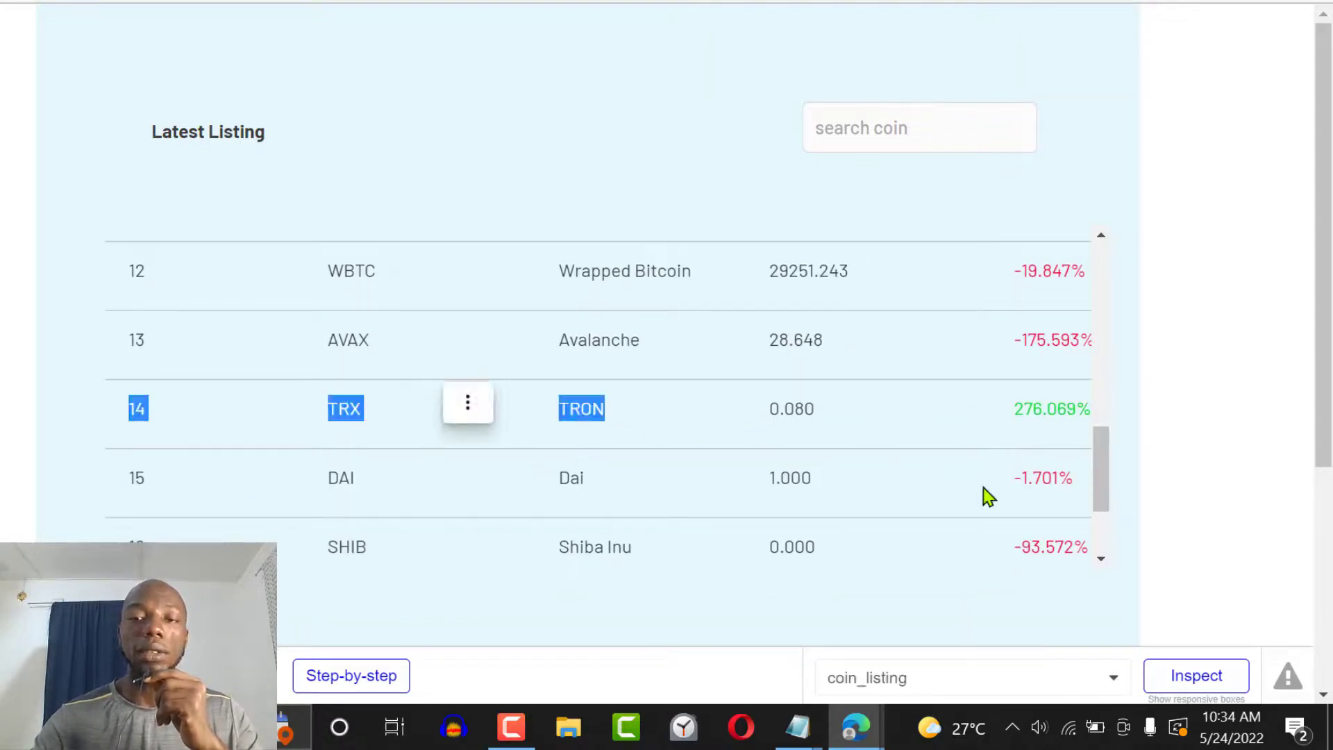
Back in the editor, remove the coin_listing page's background color by setting its background style to None.
drag(1108, 472, 1104, 513)
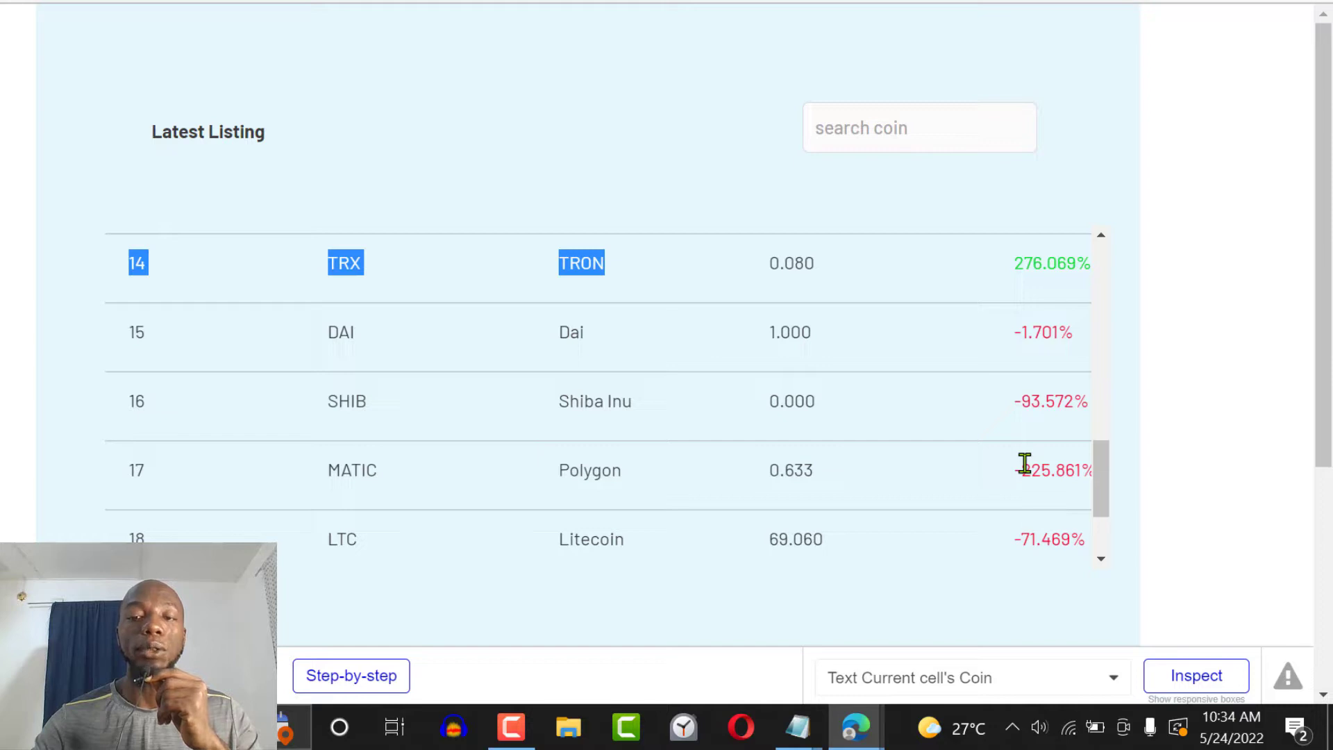
drag(1114, 488, 1115, 232)
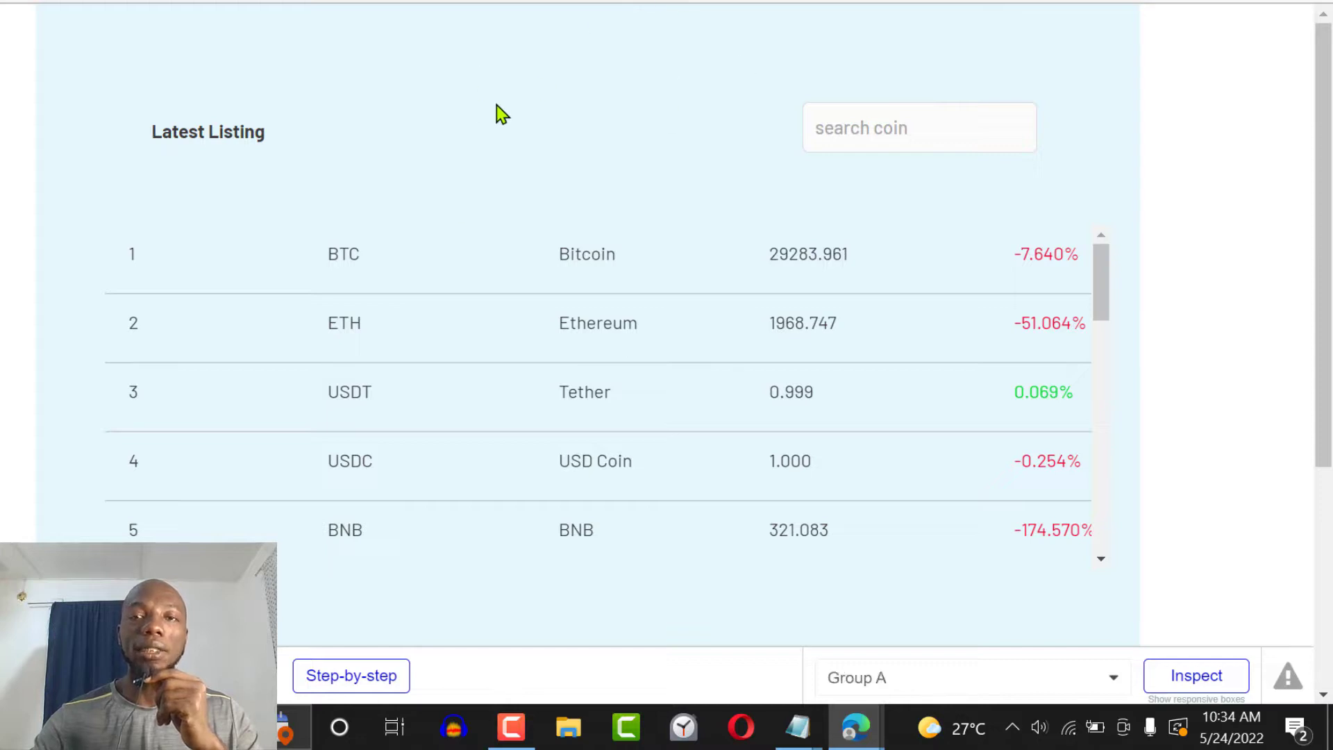
click(556, 2)
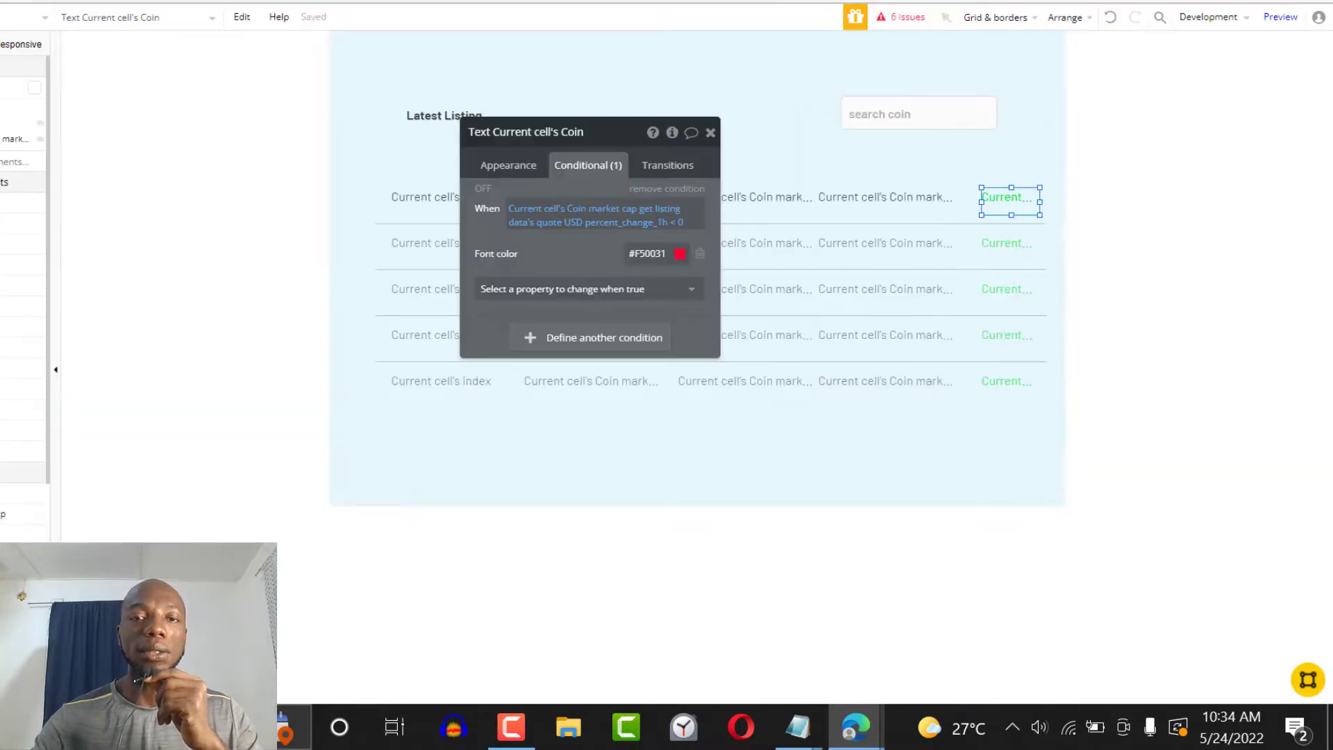
click(566, 55)
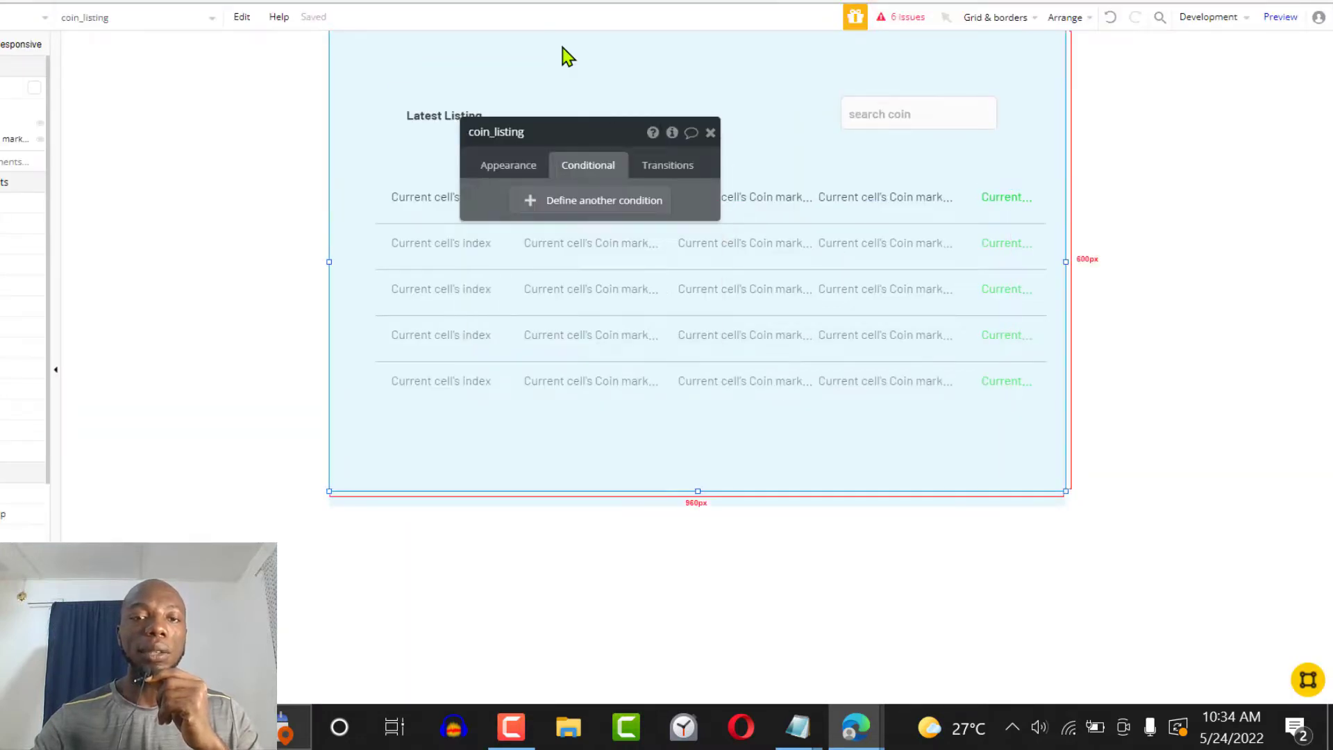
click(518, 167)
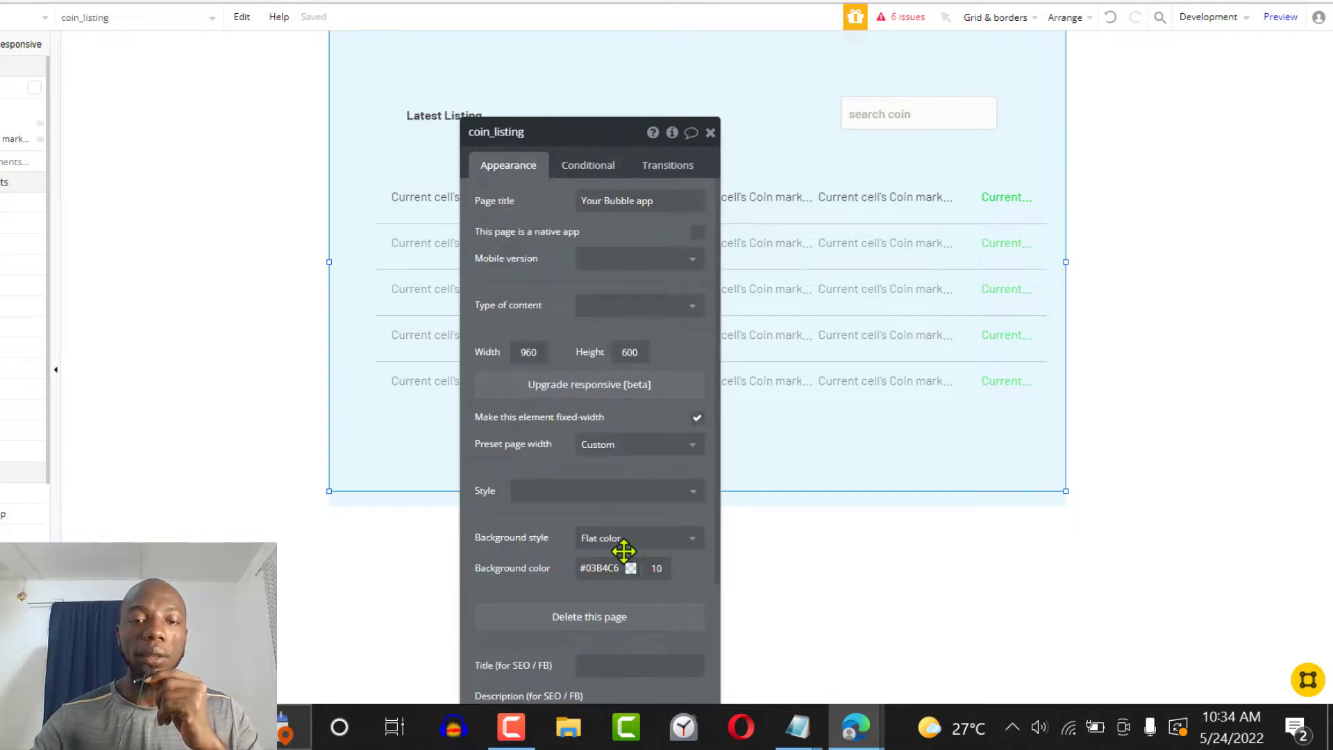
click(624, 541)
click(597, 562)
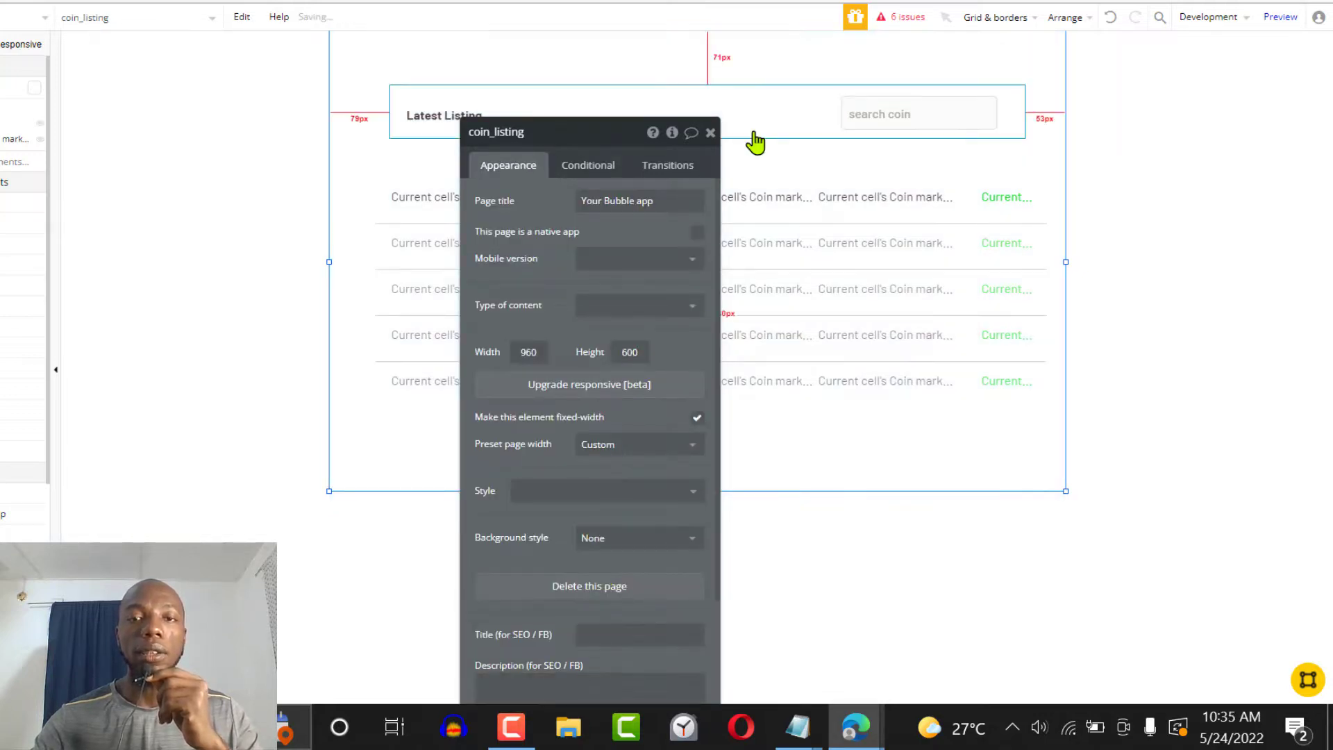
Remove the Default Repeating Group style from the Coin market cap repeating group.
click(915, 218)
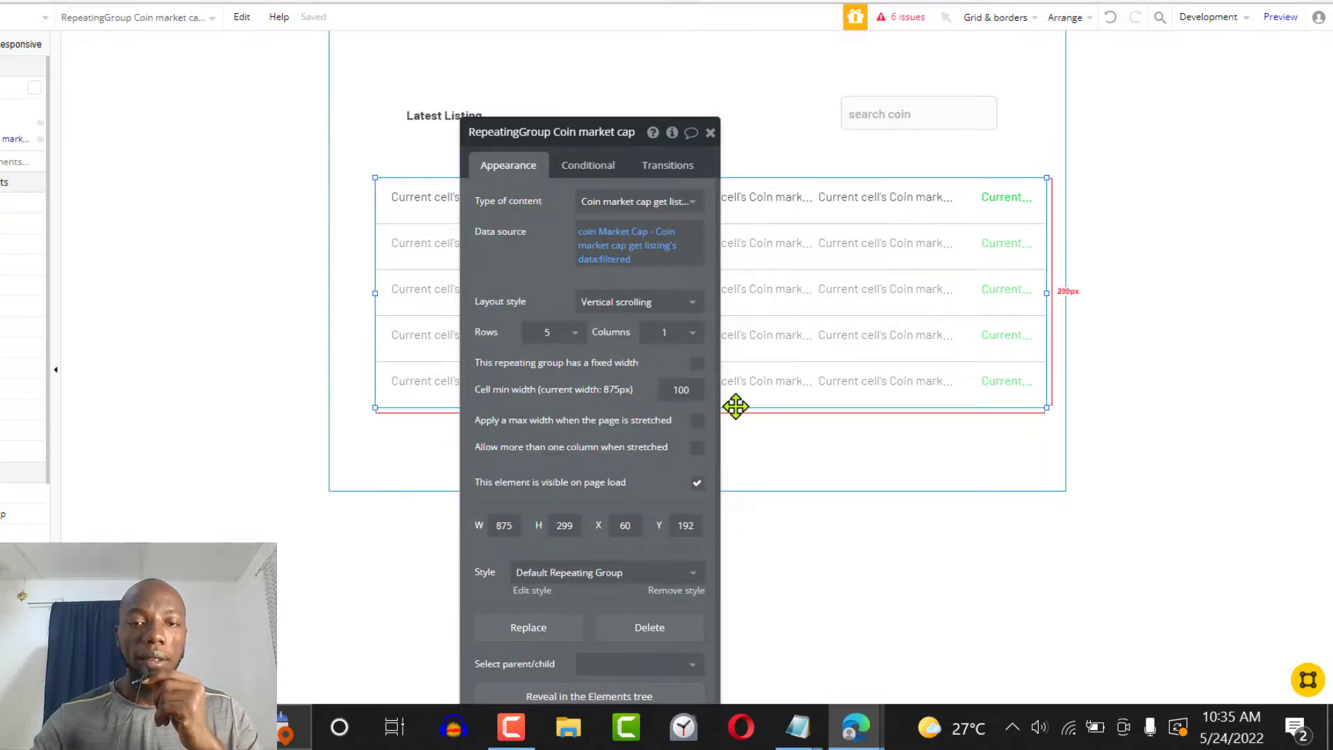
drag(719, 416, 734, 242)
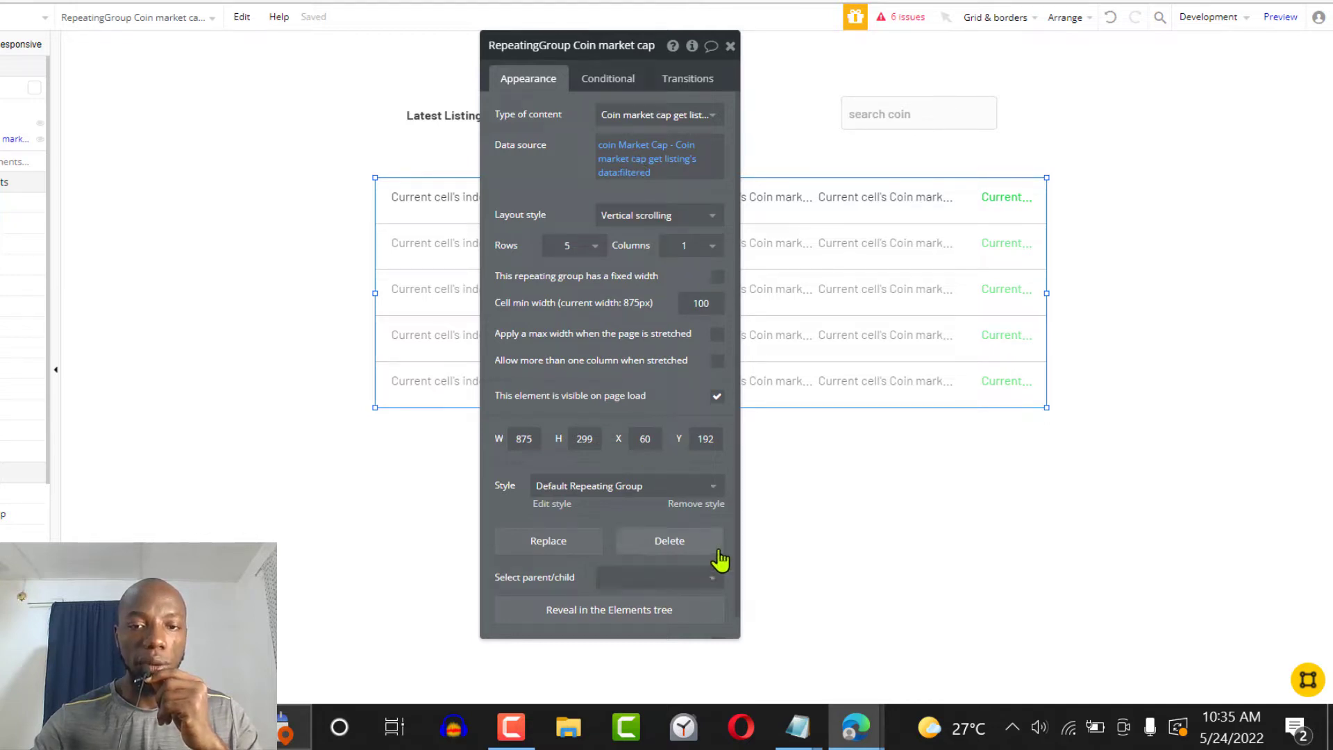
click(712, 509)
scroll(739, 417, down, 1)
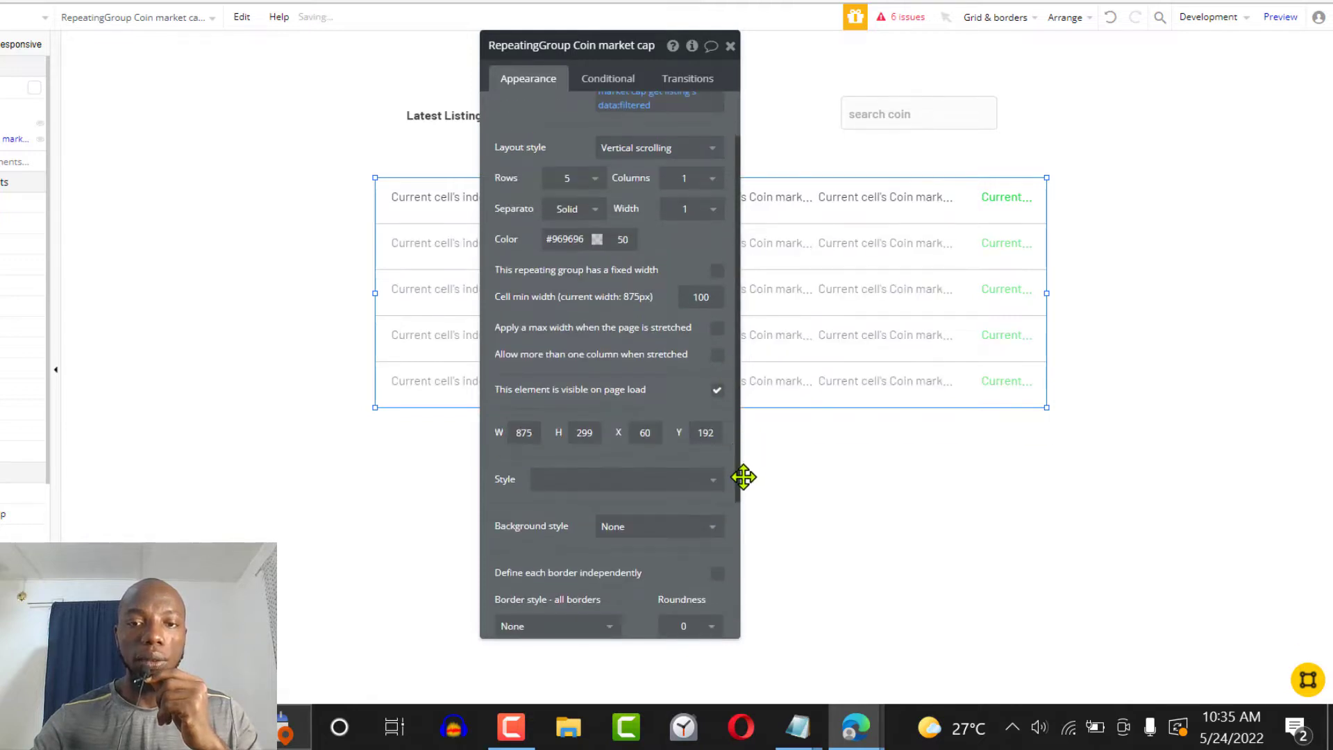
drag(743, 477, 723, 636)
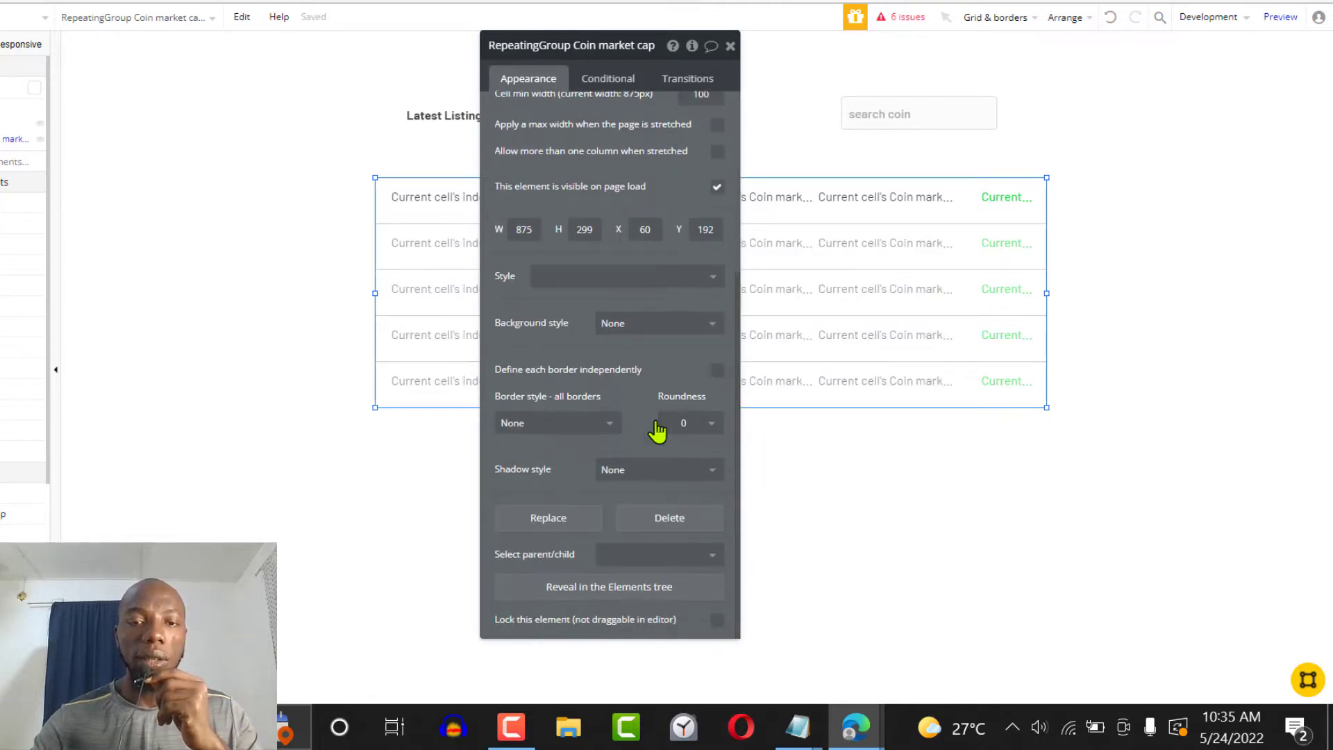
Give the repeating group an Outset shadow and set the box shadow color's opacity to 20.
click(636, 476)
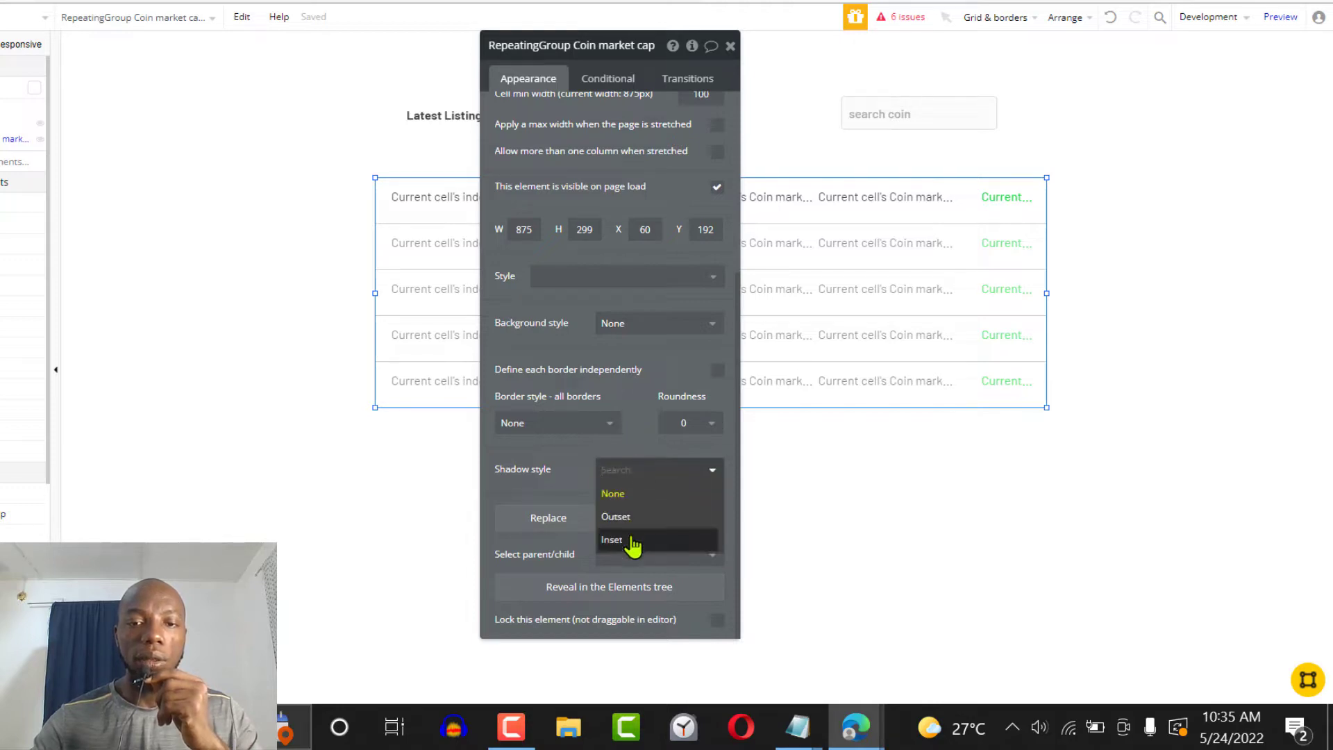
click(636, 518)
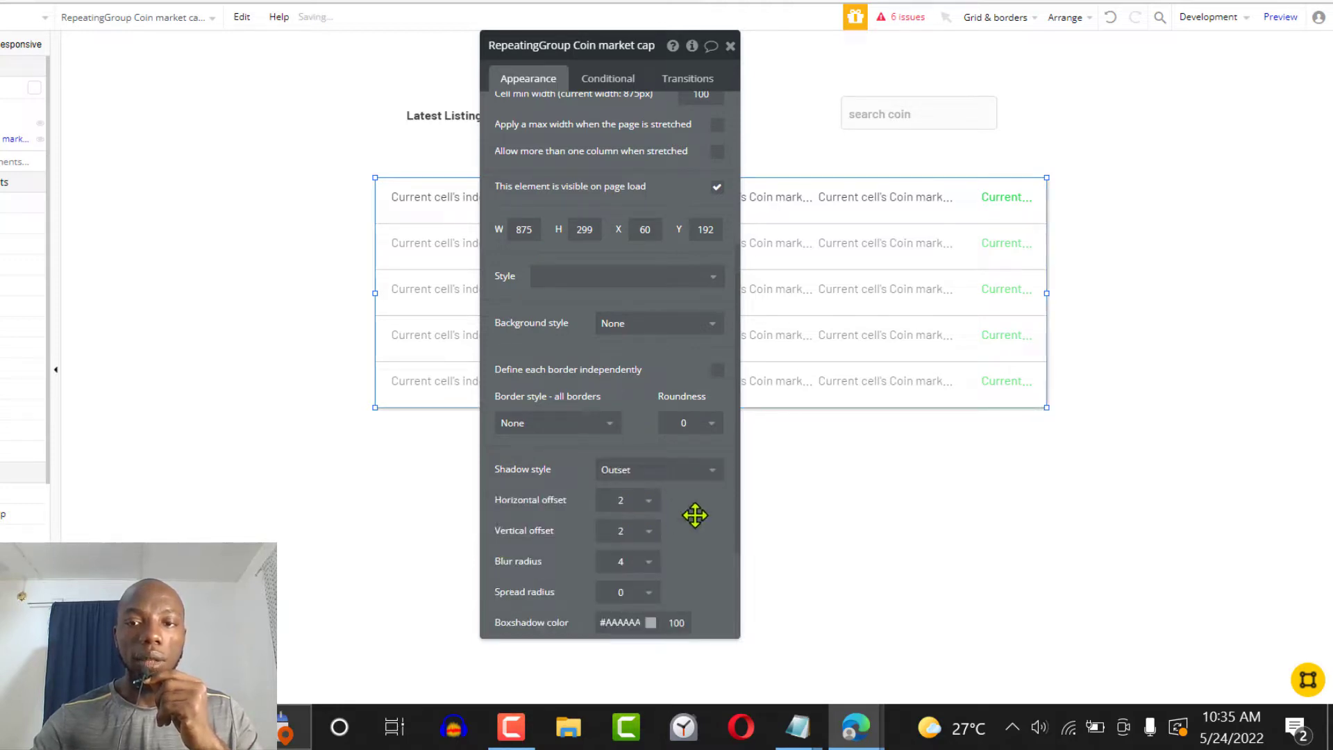
double_click(677, 623)
text(20)
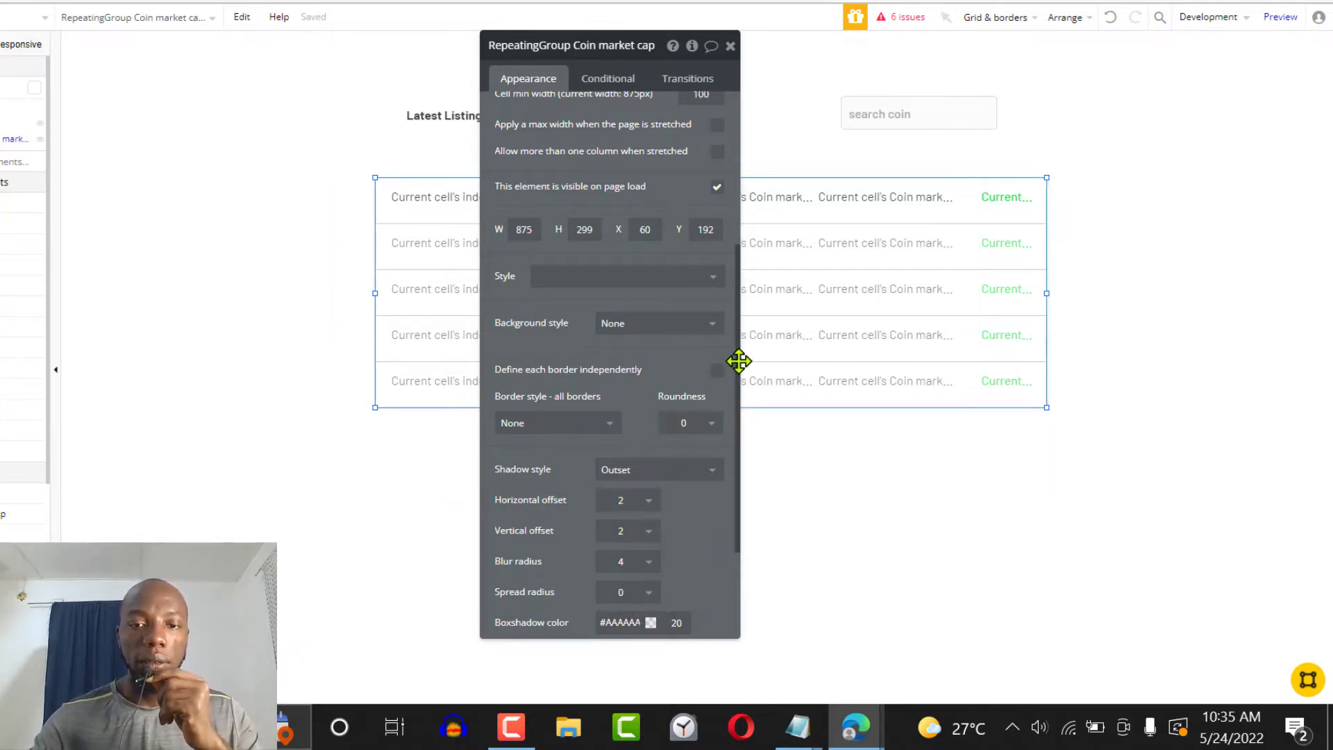
drag(739, 360, 673, 117)
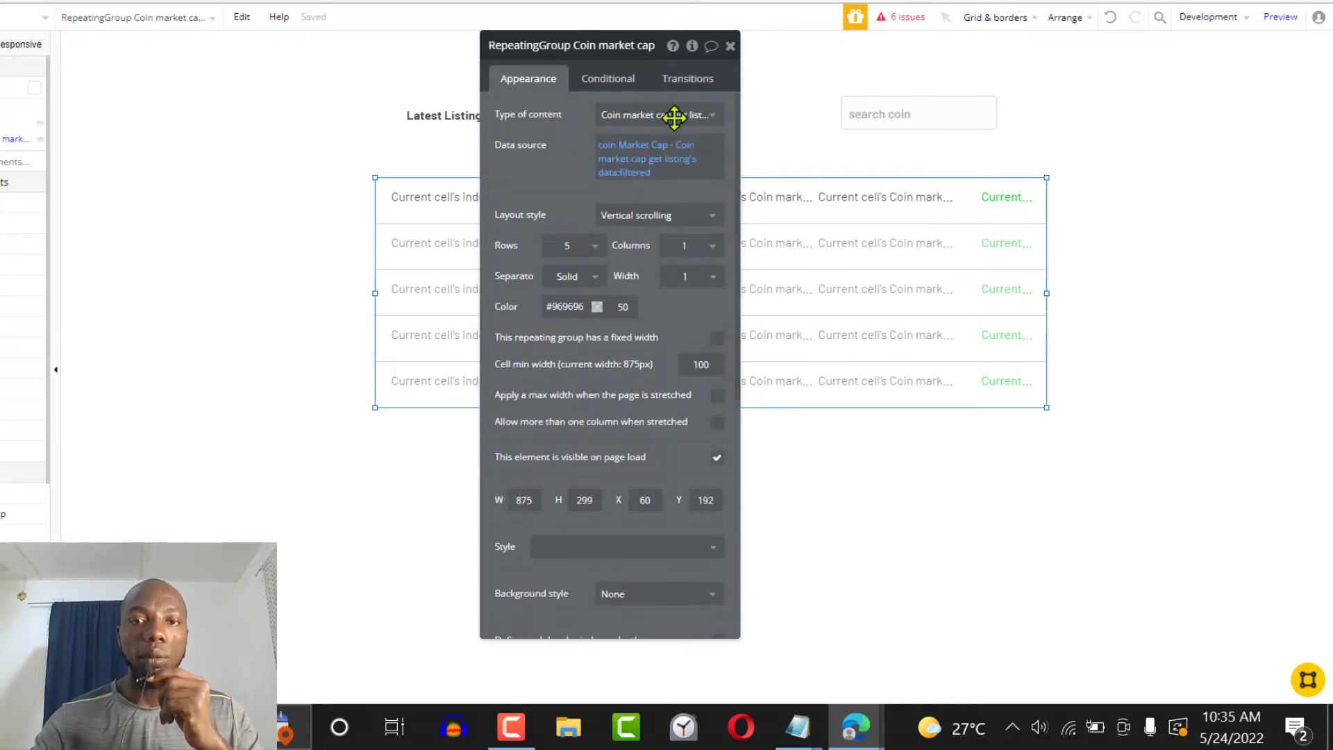
drag(740, 345, 740, 353)
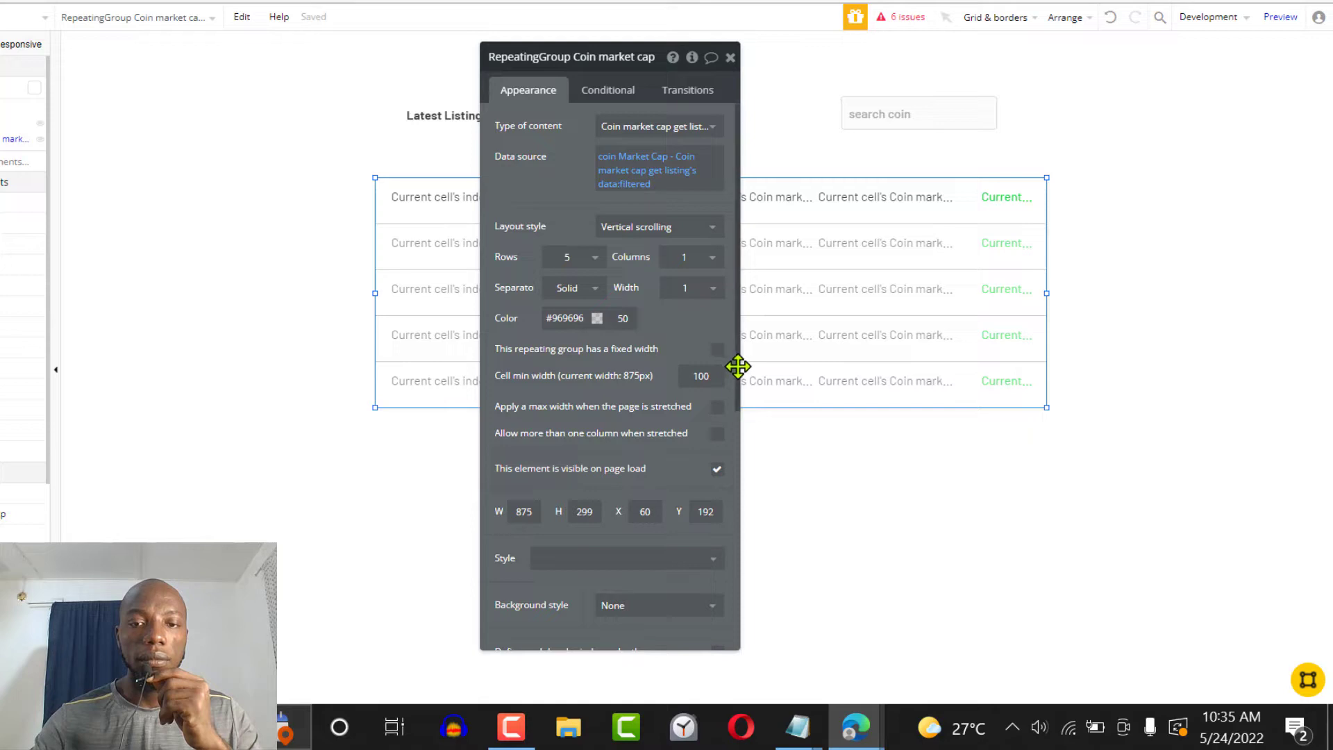
drag(732, 392, 733, 393)
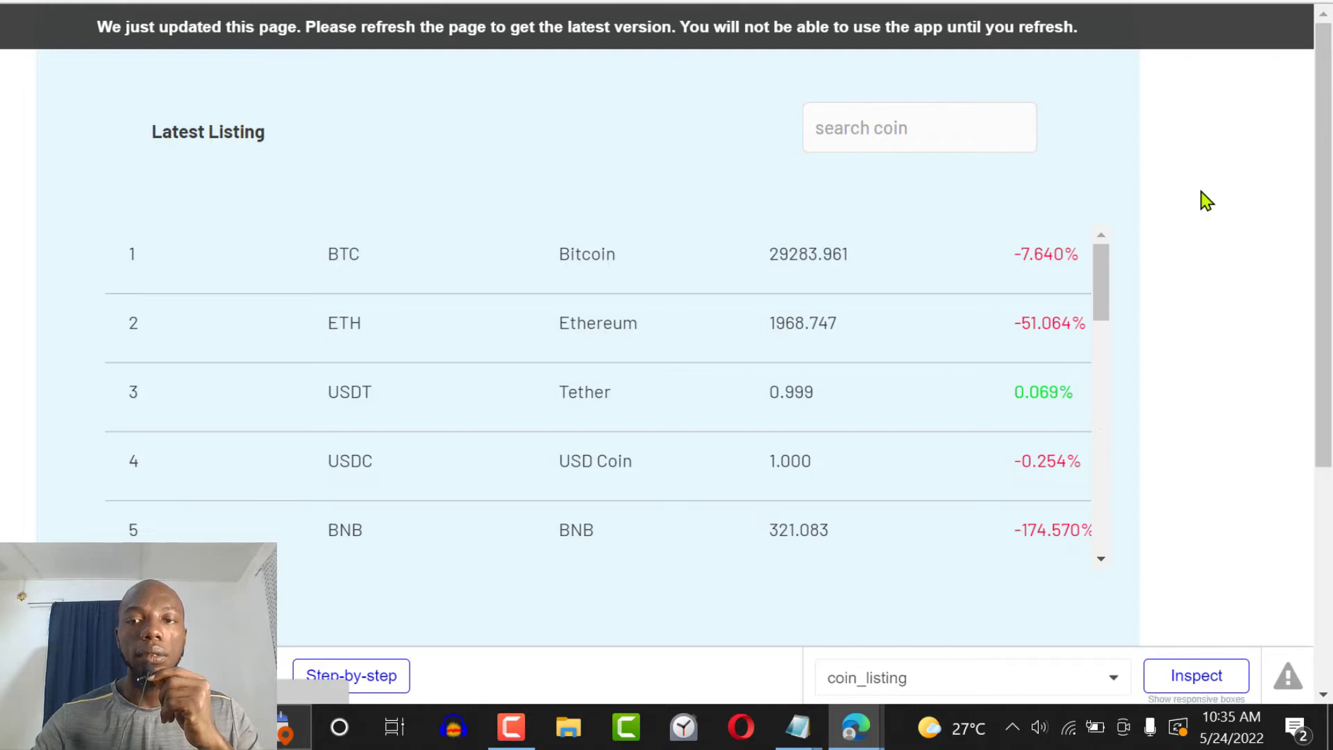
Refresh the preview and look through the whole coin listing to check the page background and the repeating group's shadow.
key(F5)
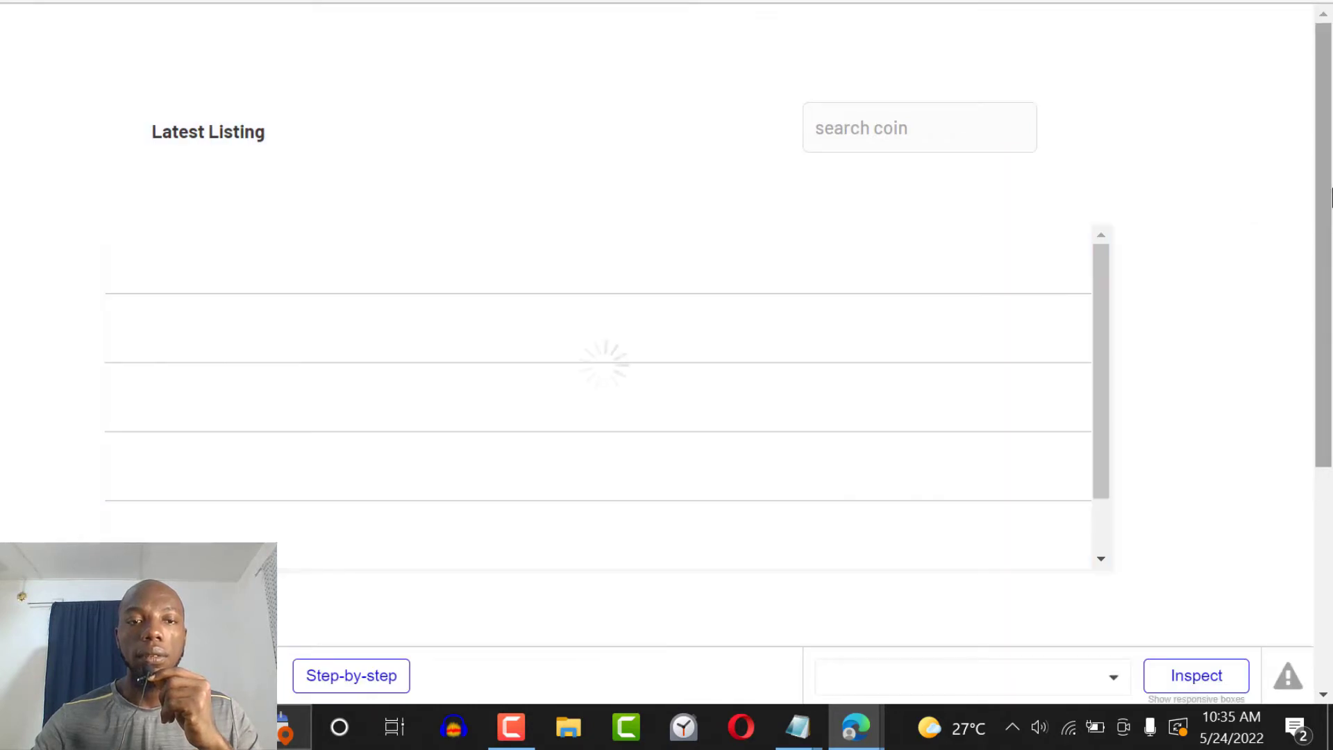
drag(1332, 189, 1328, 221)
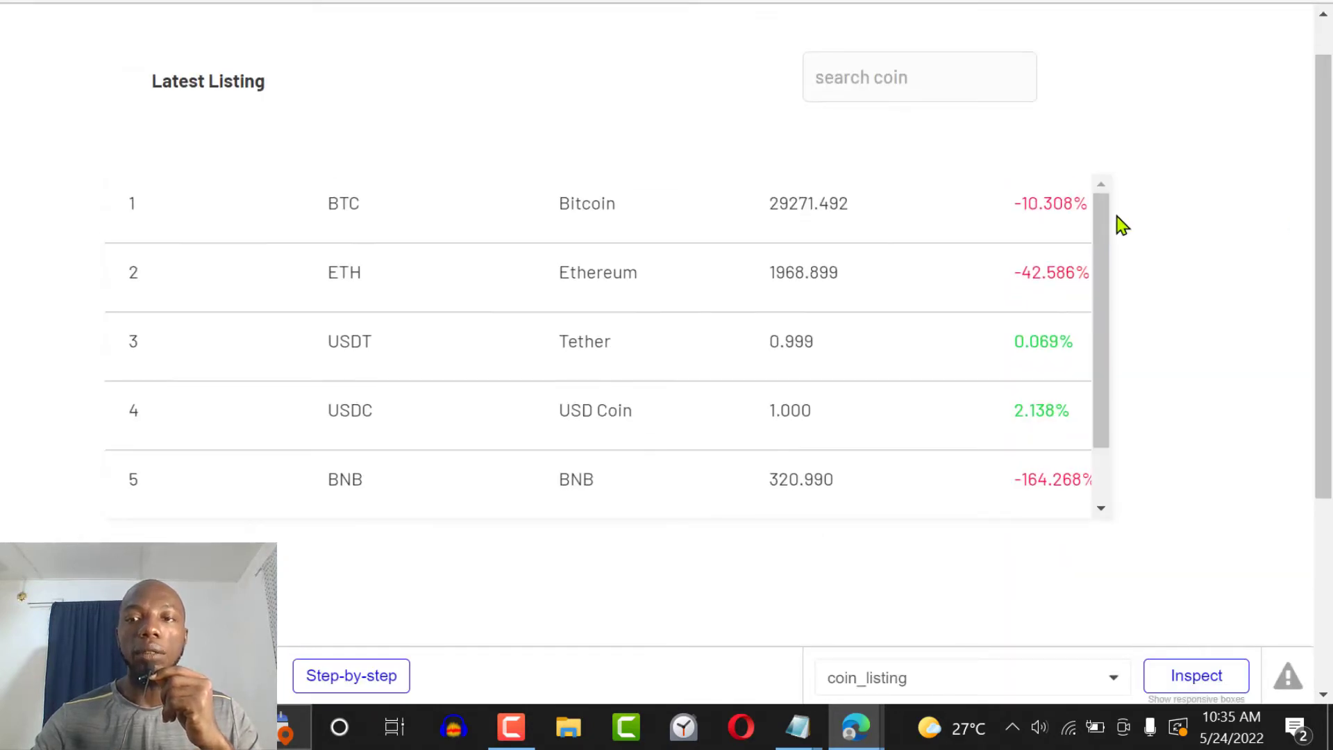
drag(1107, 244, 1068, 152)
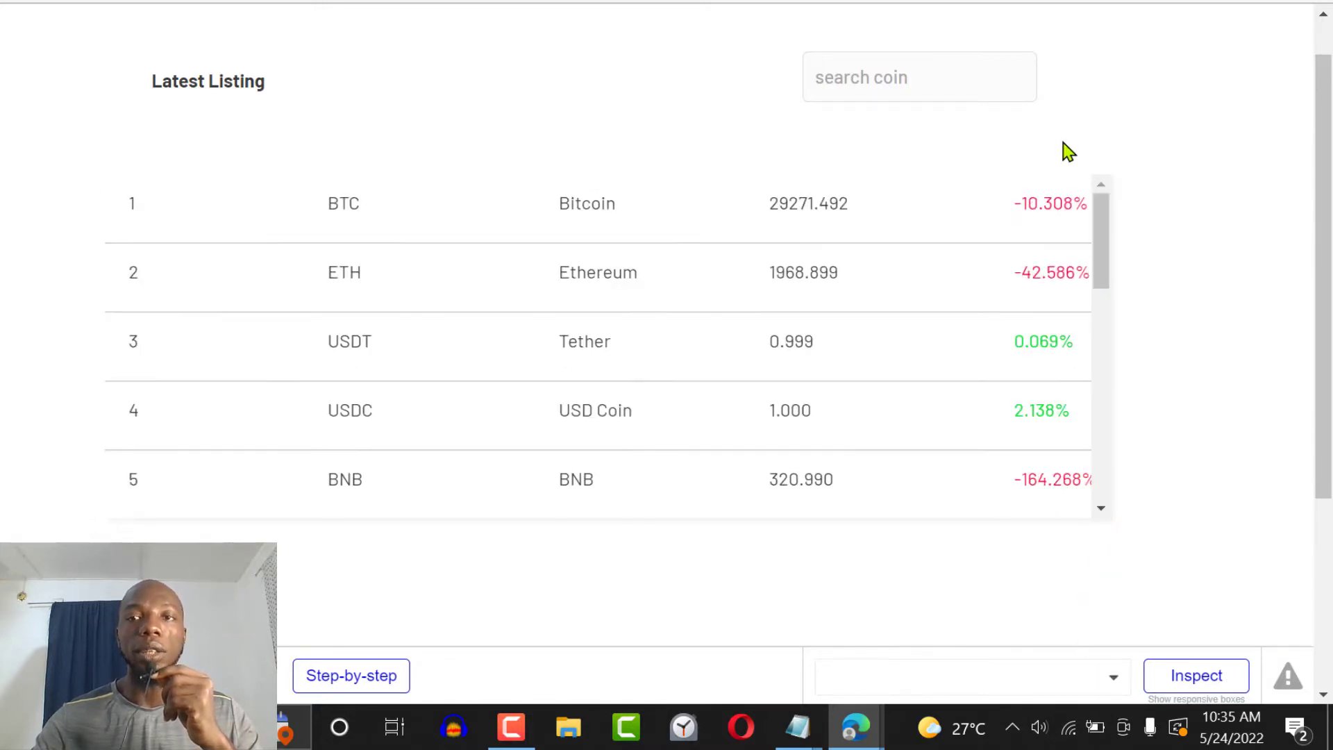
scroll(1111, 292, down, 1)
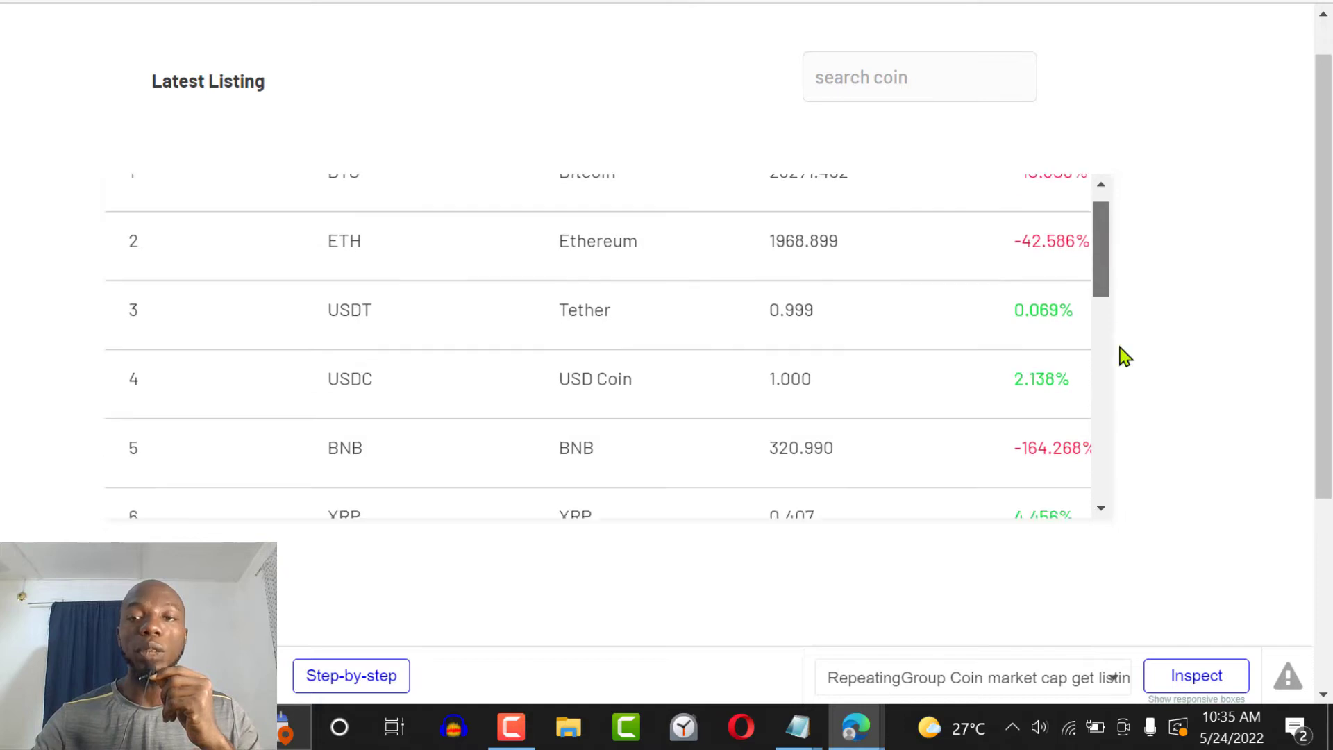
scroll(1101, 217, up, 1)
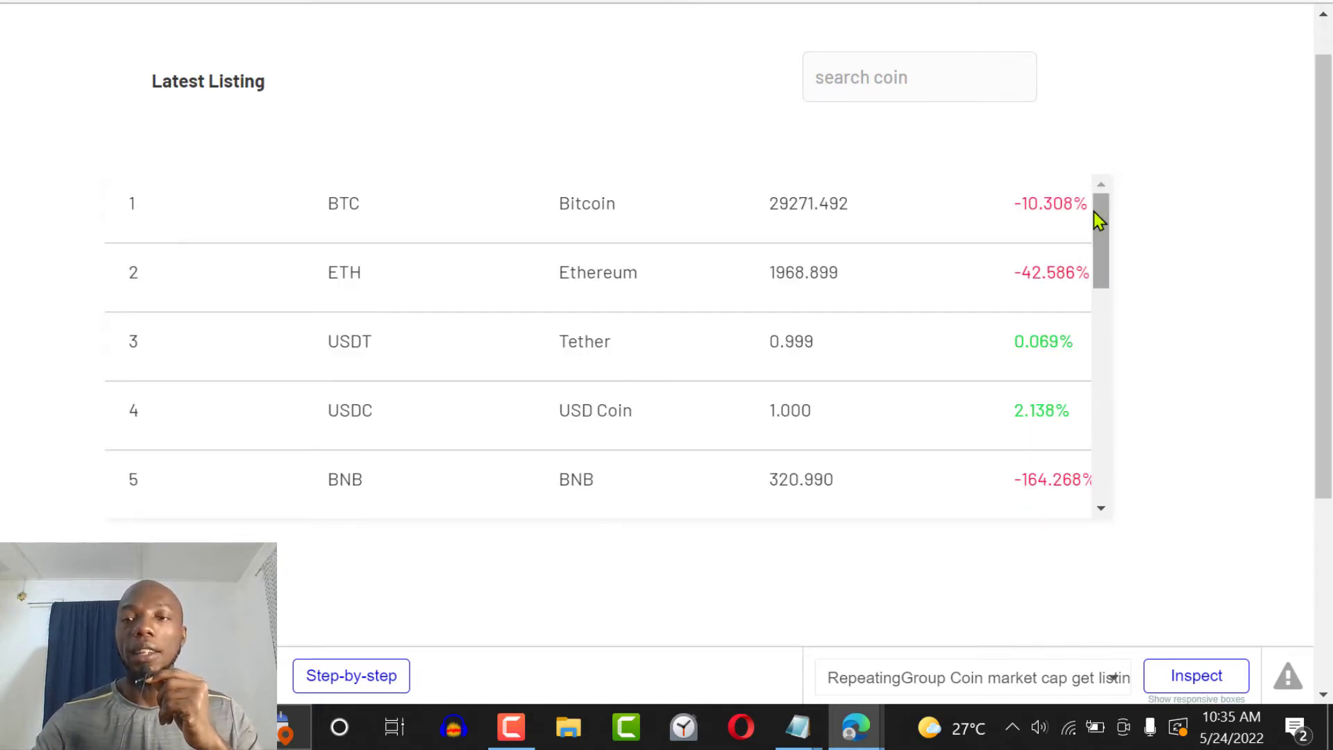
drag(1104, 220, 1131, 425)
drag(1134, 373, 1110, 211)
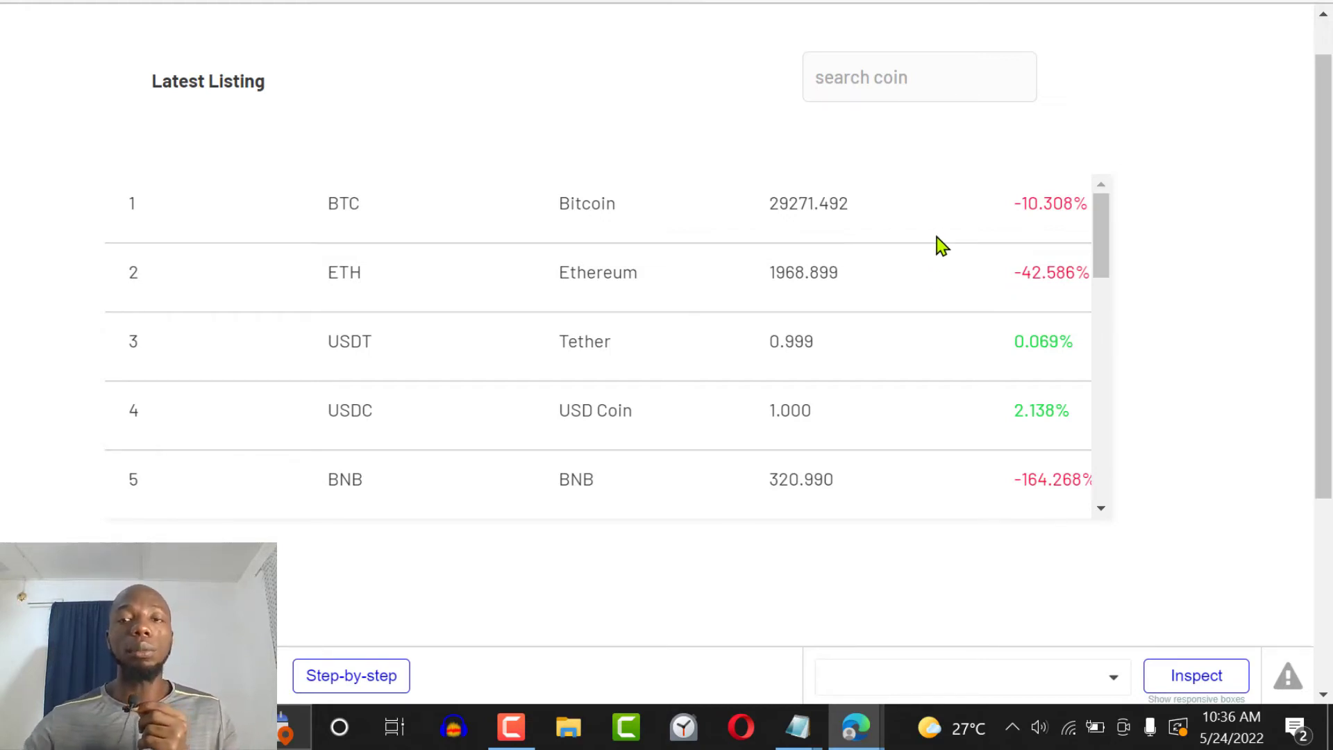
drag(1104, 209, 1119, 494)
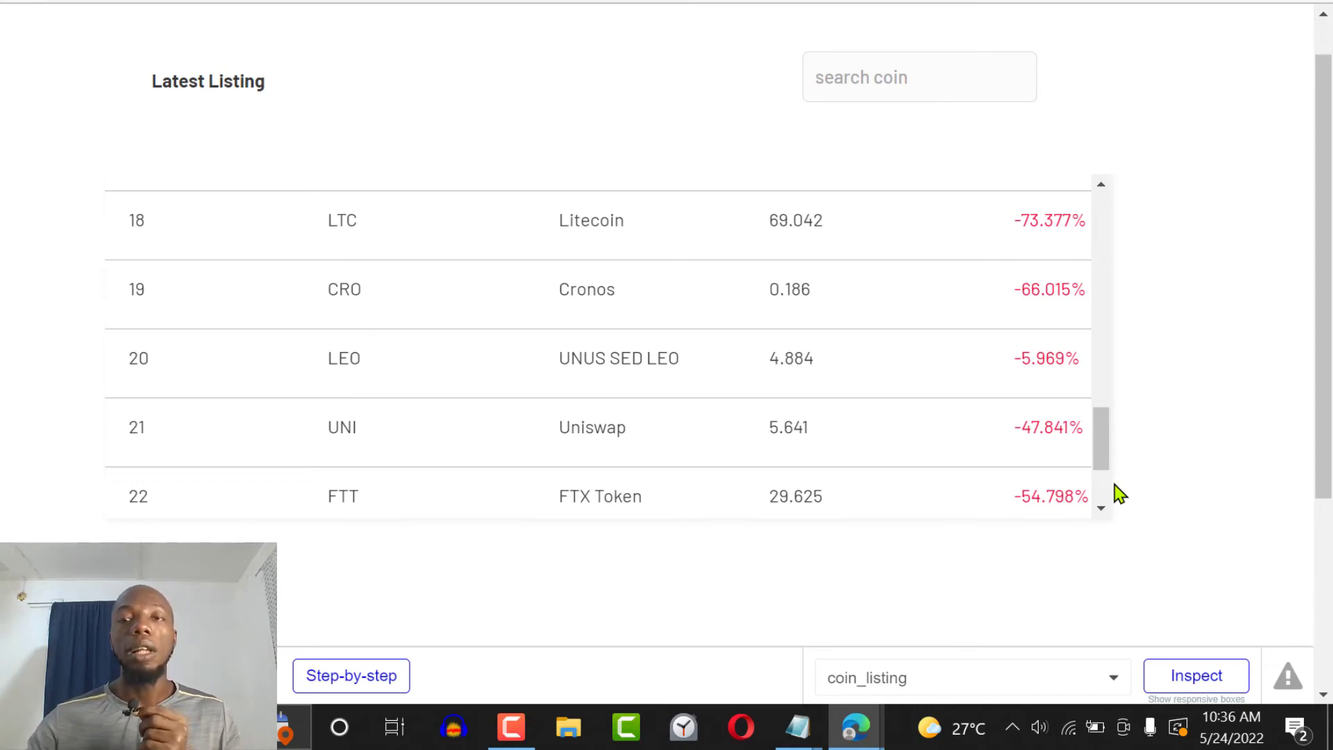
drag(1105, 458, 1101, 216)
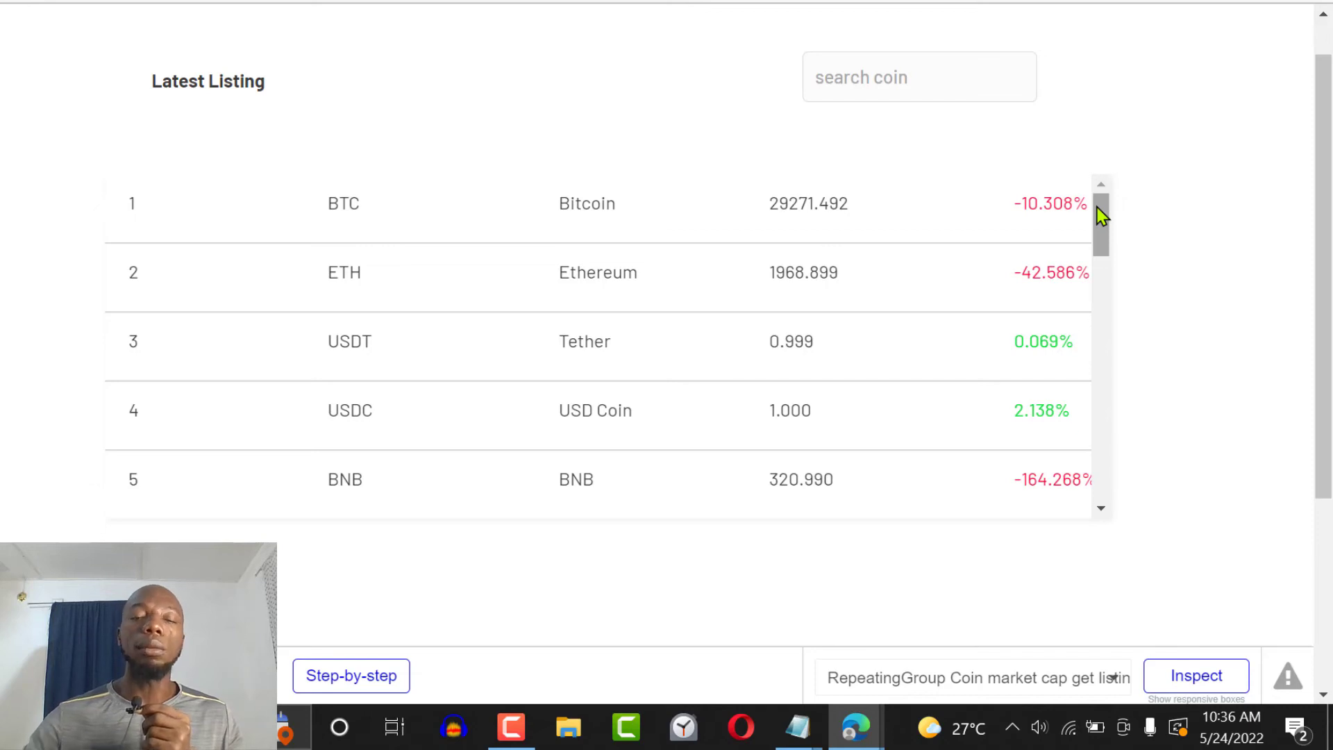
drag(1102, 208, 1105, 384)
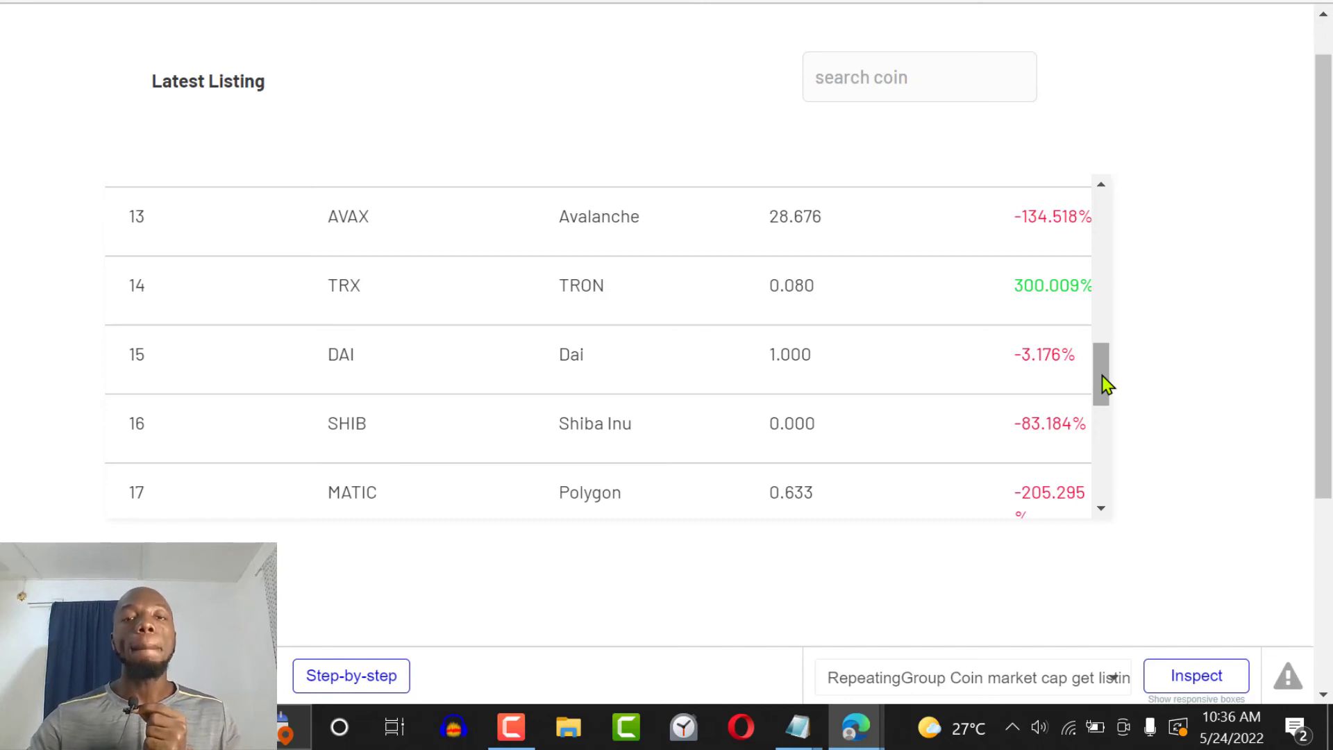
drag(1106, 384, 1091, 190)
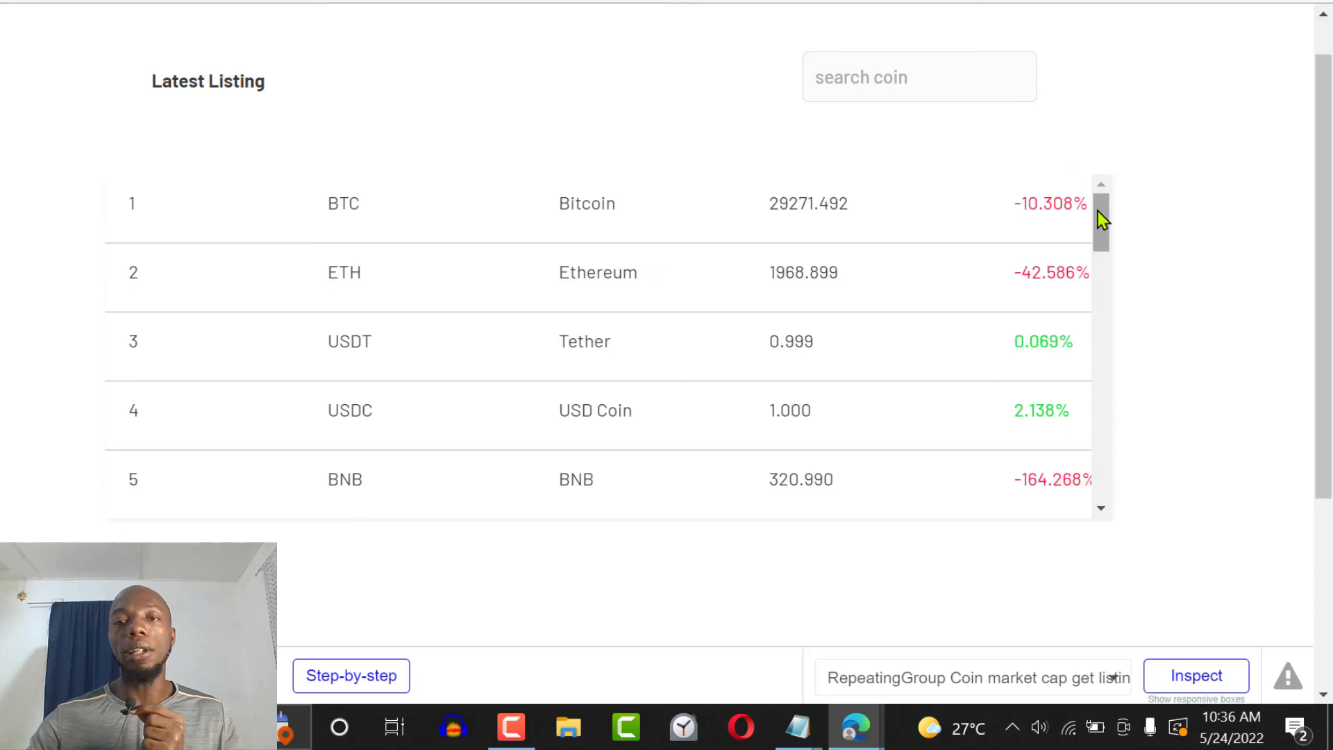